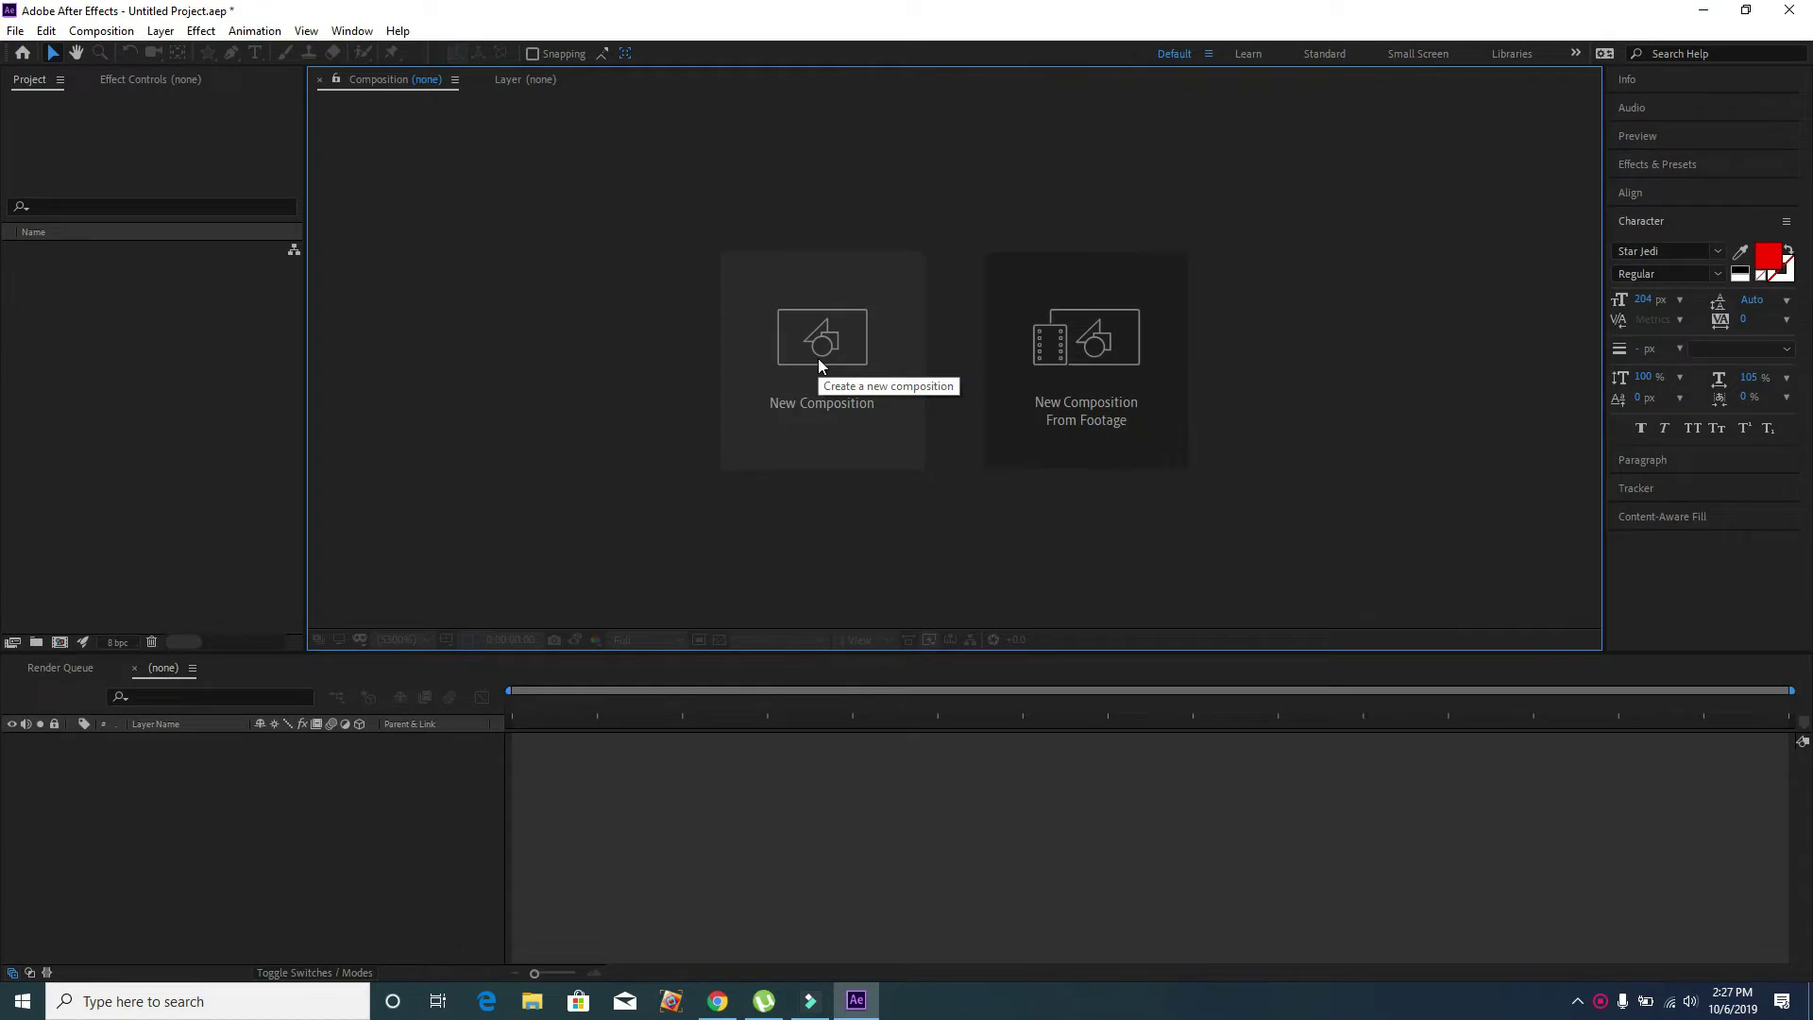
# Create a new 1920 x 1080 px composition at 29.9 frames per second with a 30-second duration and a black background
pyautogui.click(806, 348)
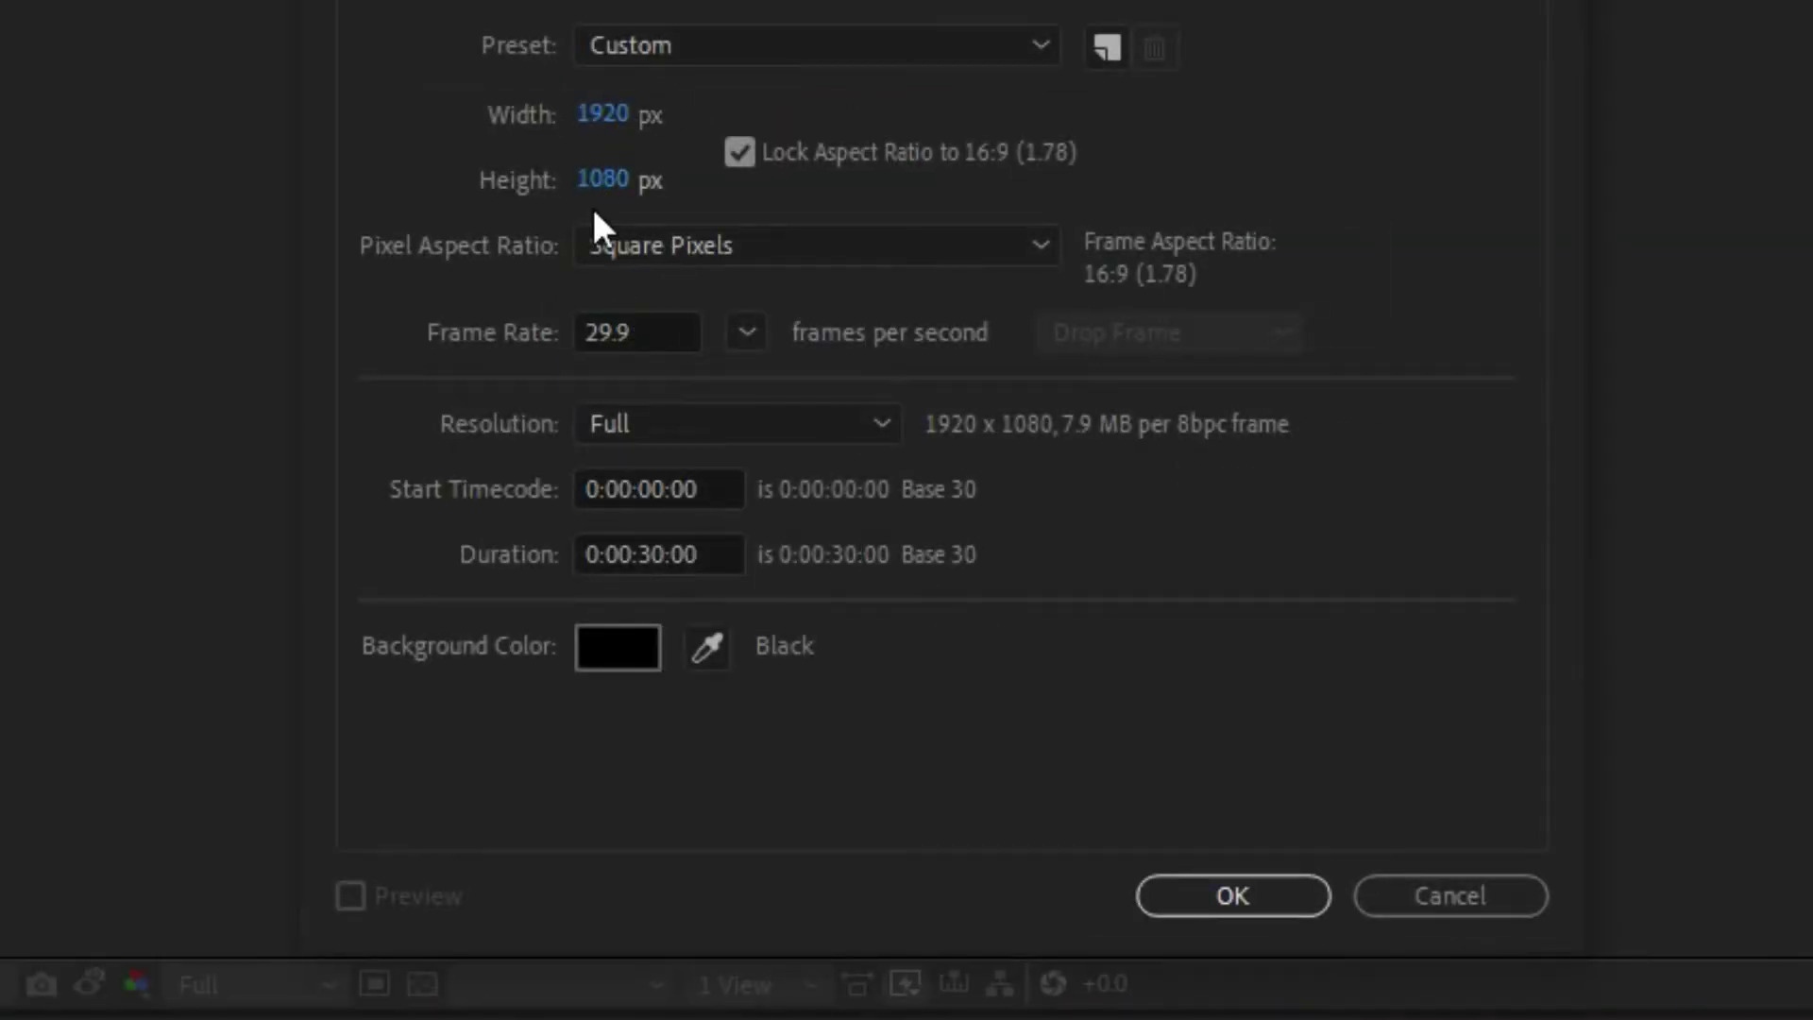
pyautogui.click(1174, 899)
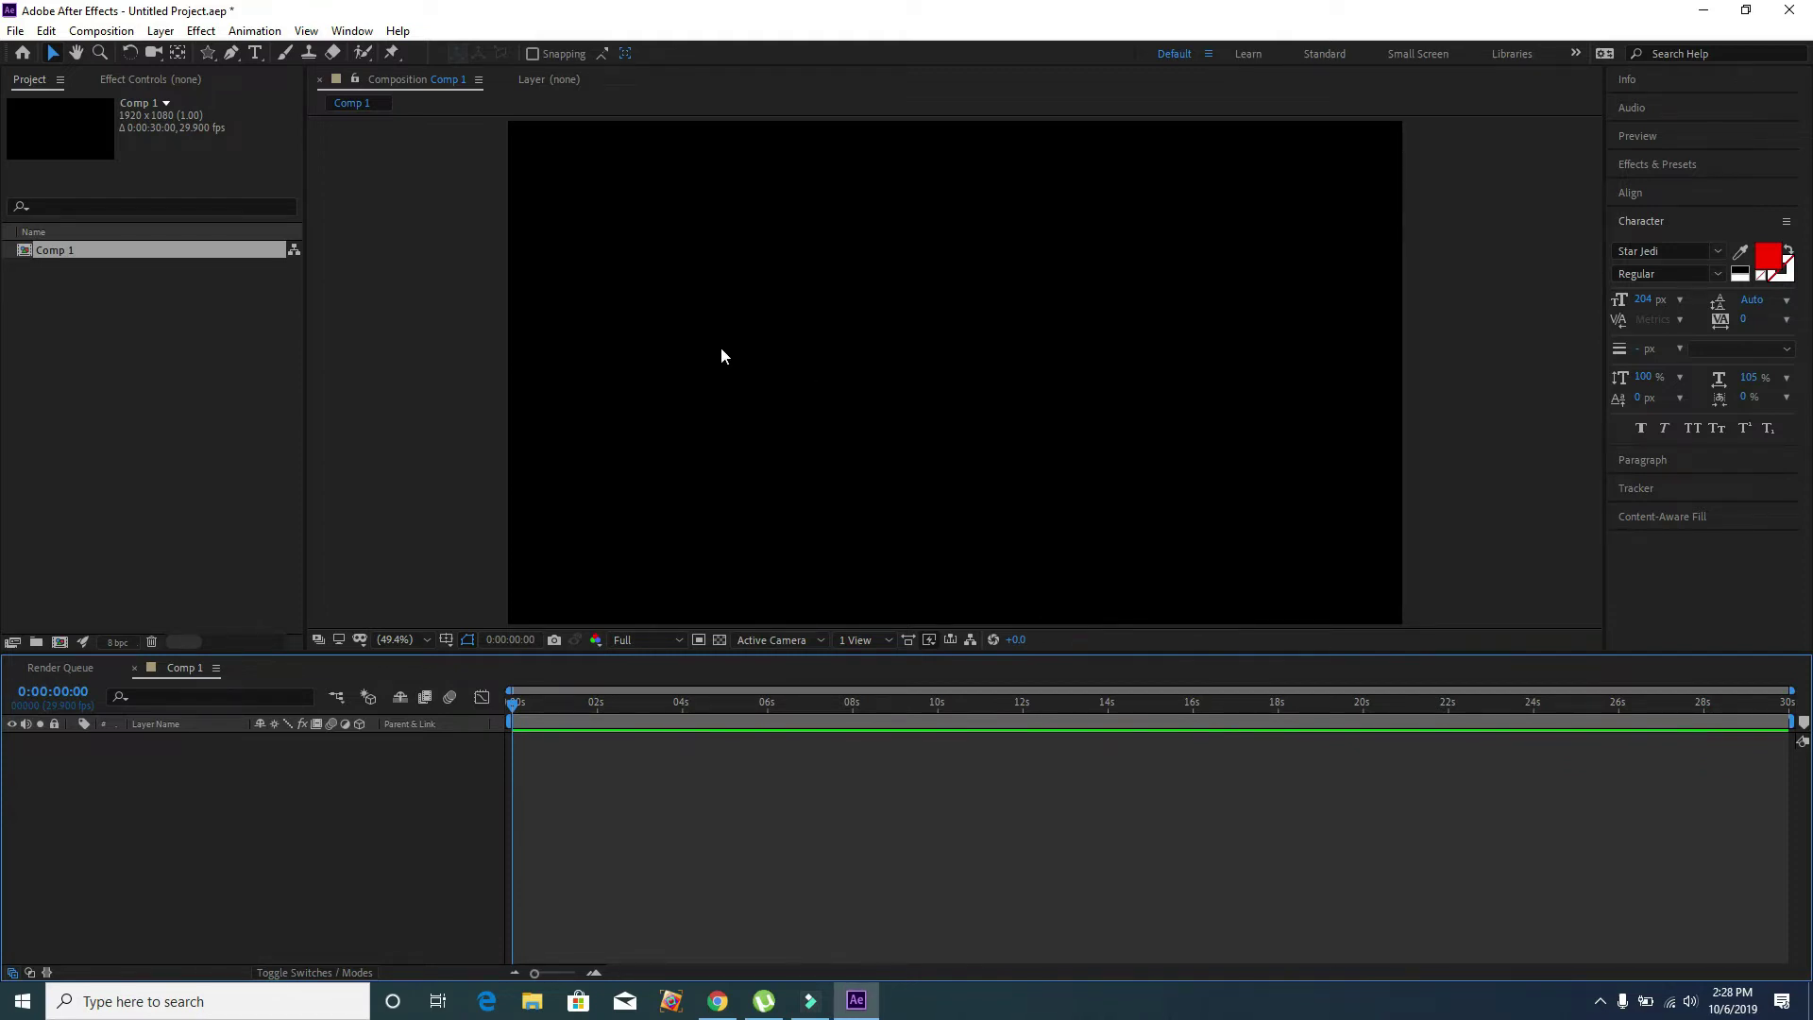
# Review the available shape tools and pen tool variants, then activate the Pen tool
pyautogui.click(209, 60)
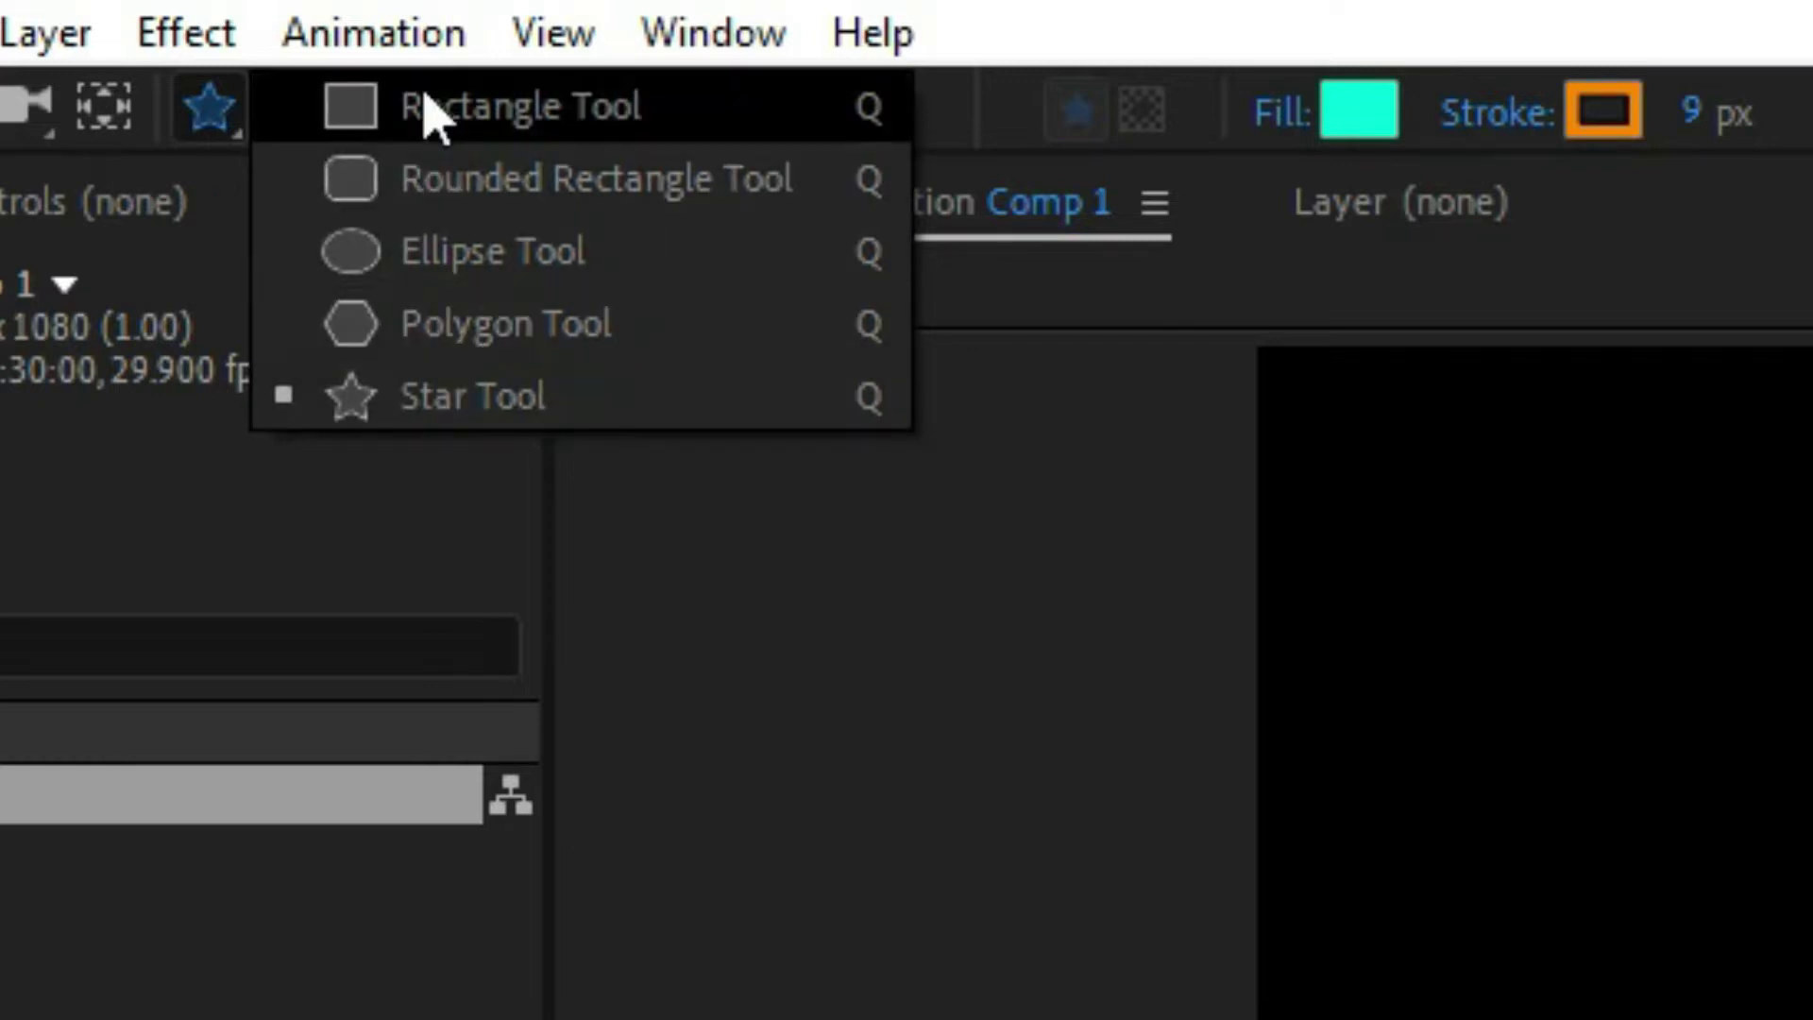
pyautogui.click(209, 132)
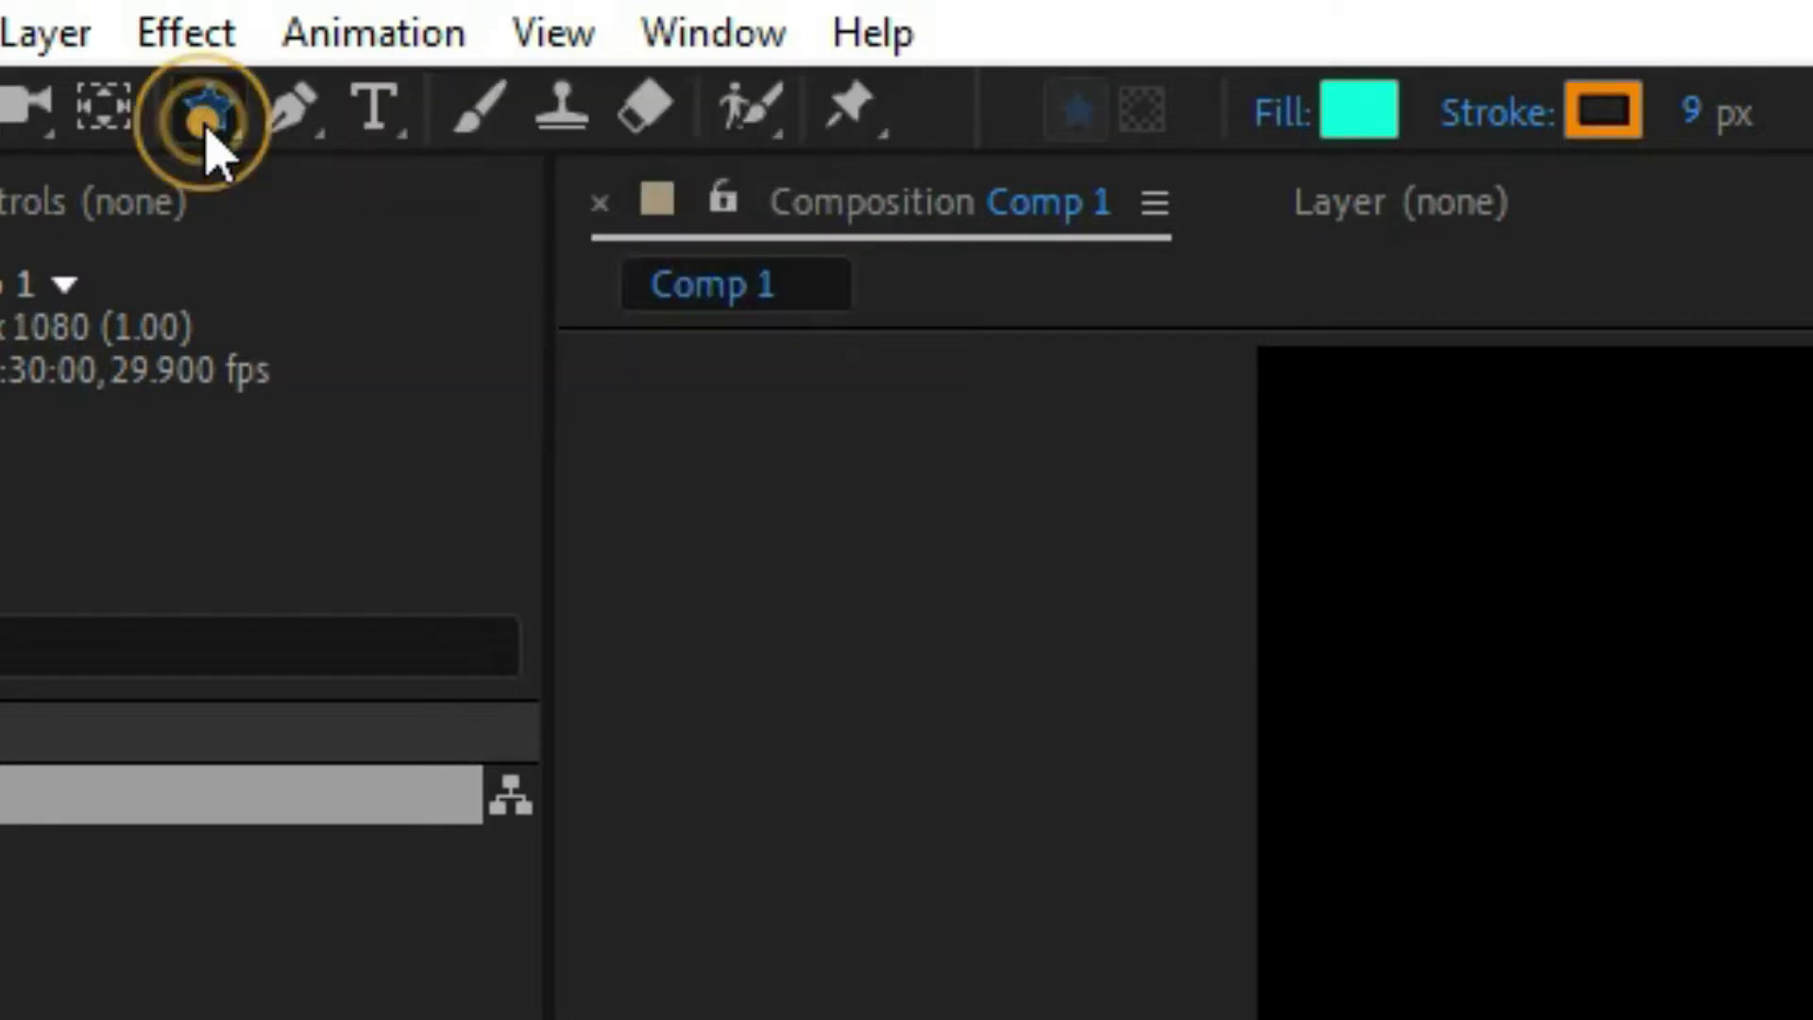
pyautogui.click(283, 130)
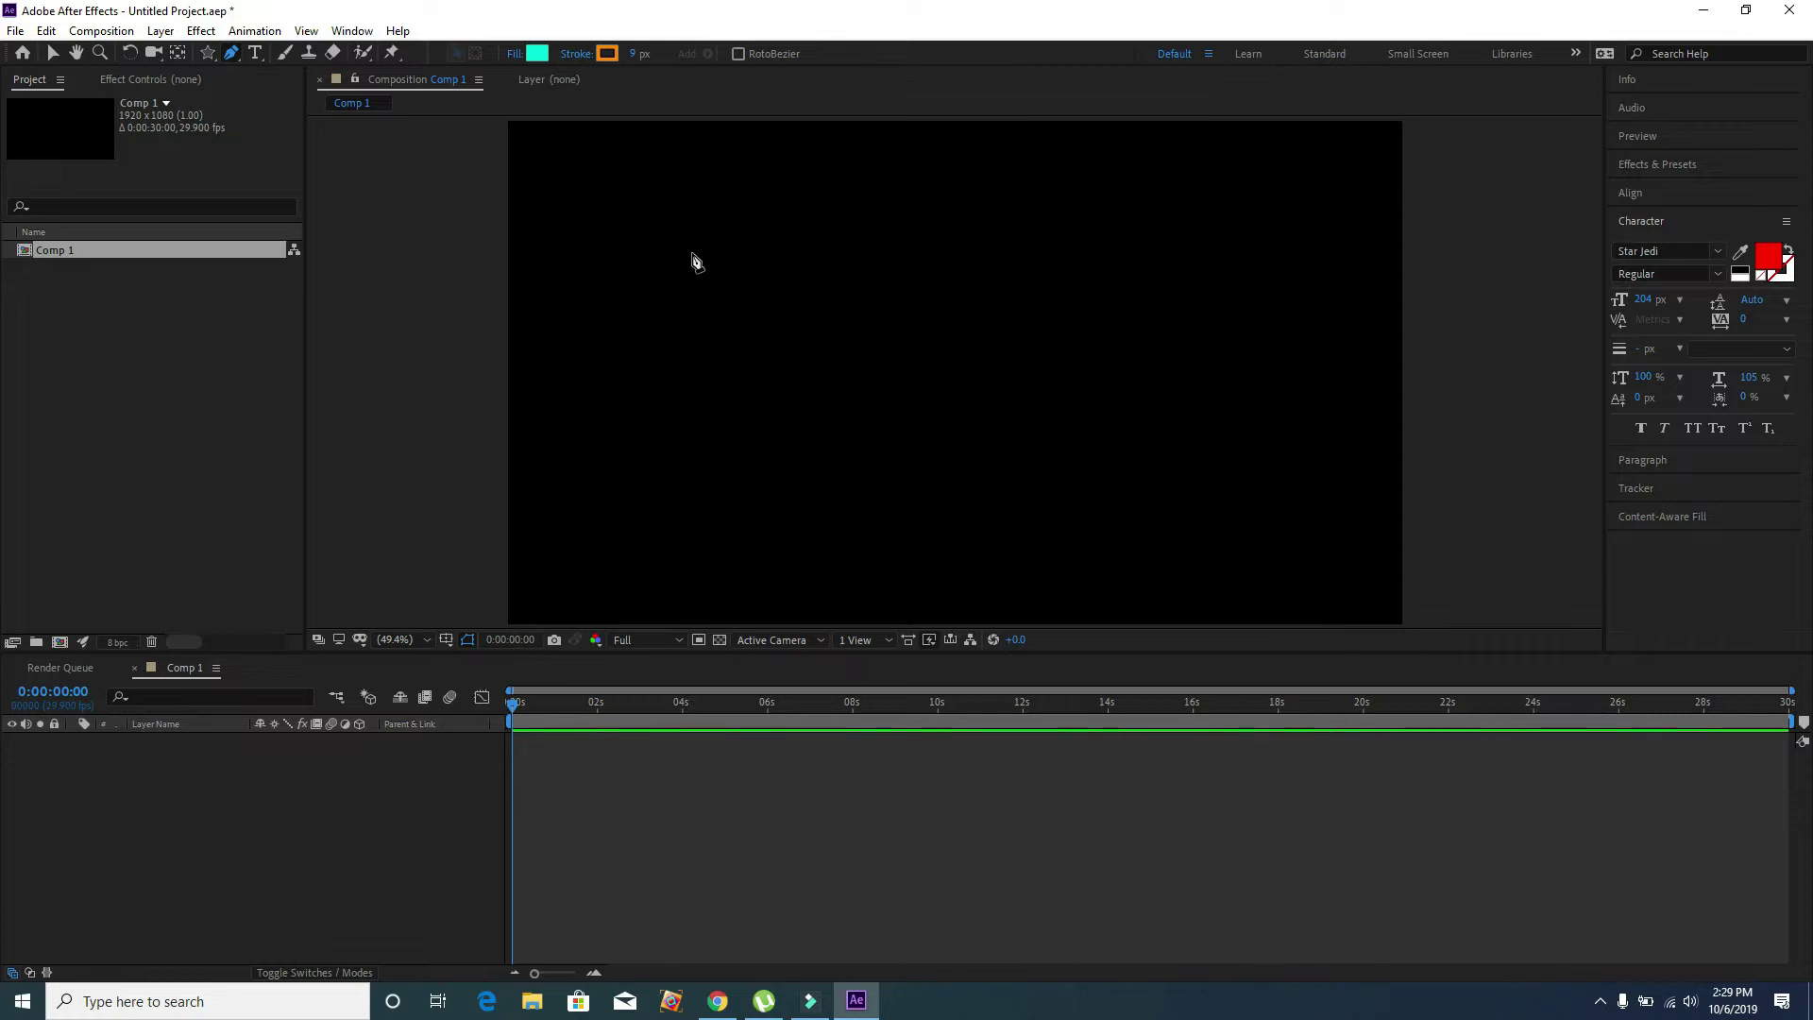
pyautogui.click(229, 57)
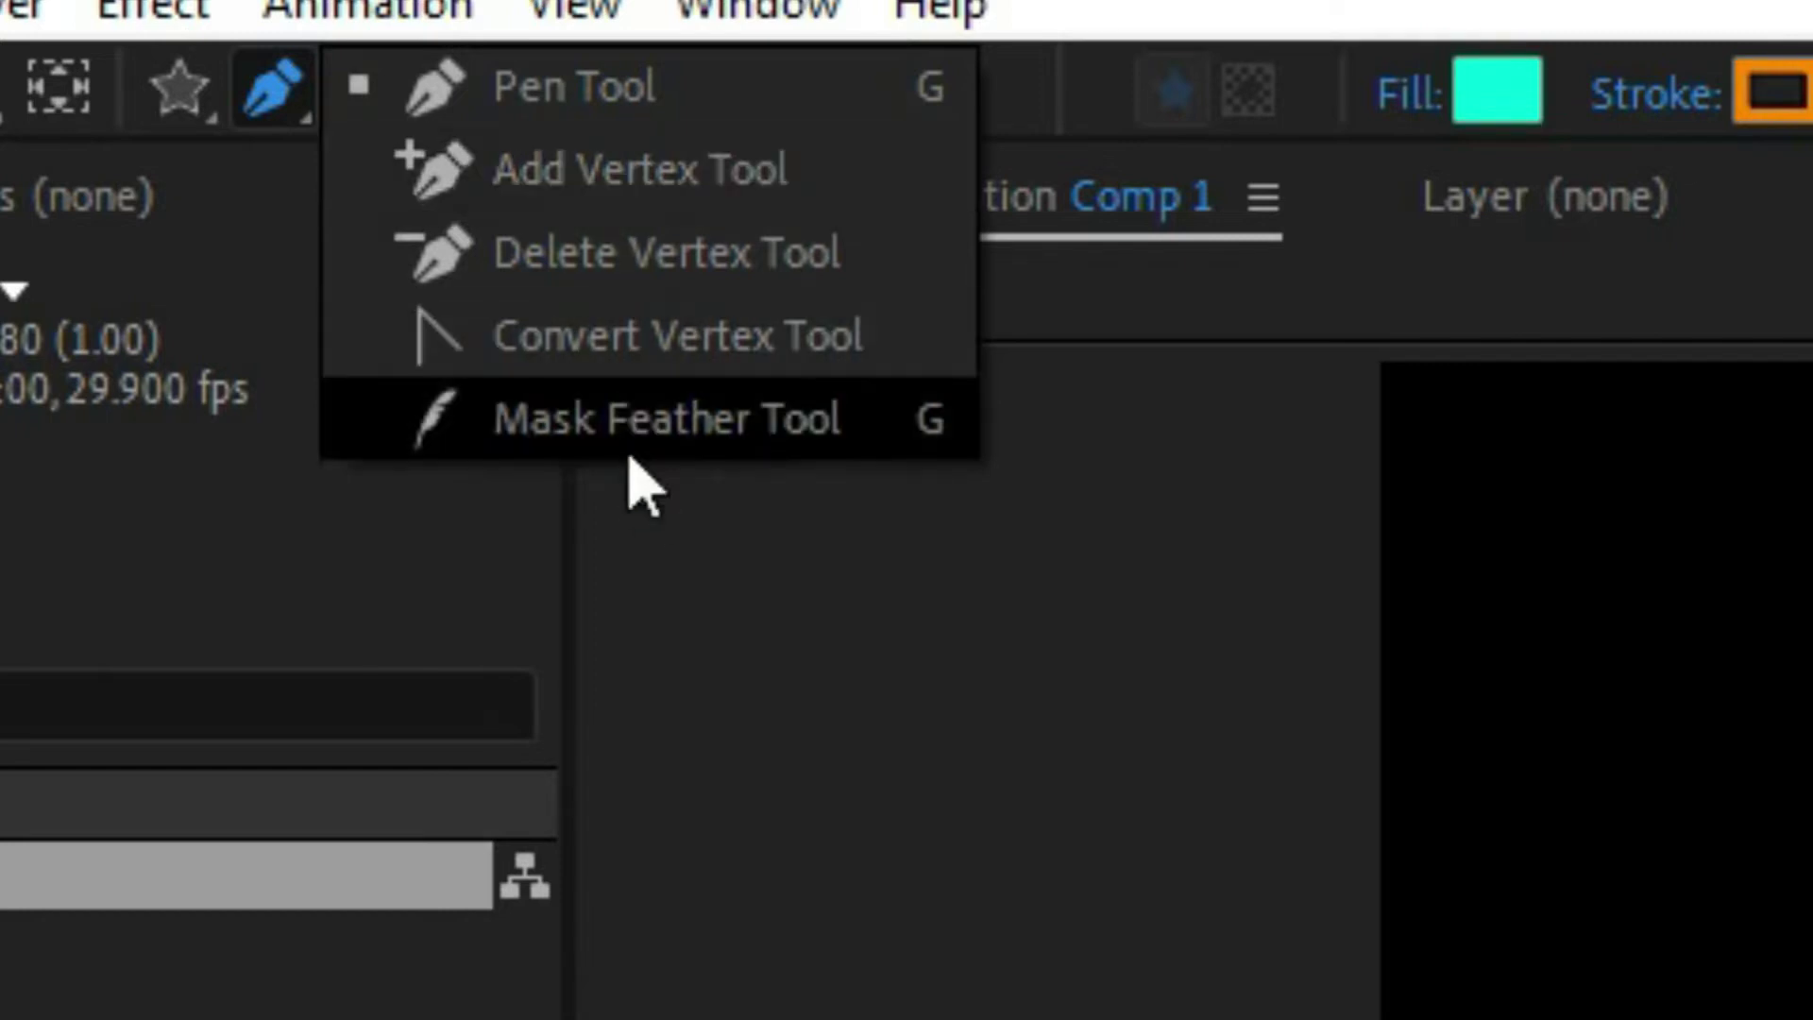
pyautogui.click(614, 124)
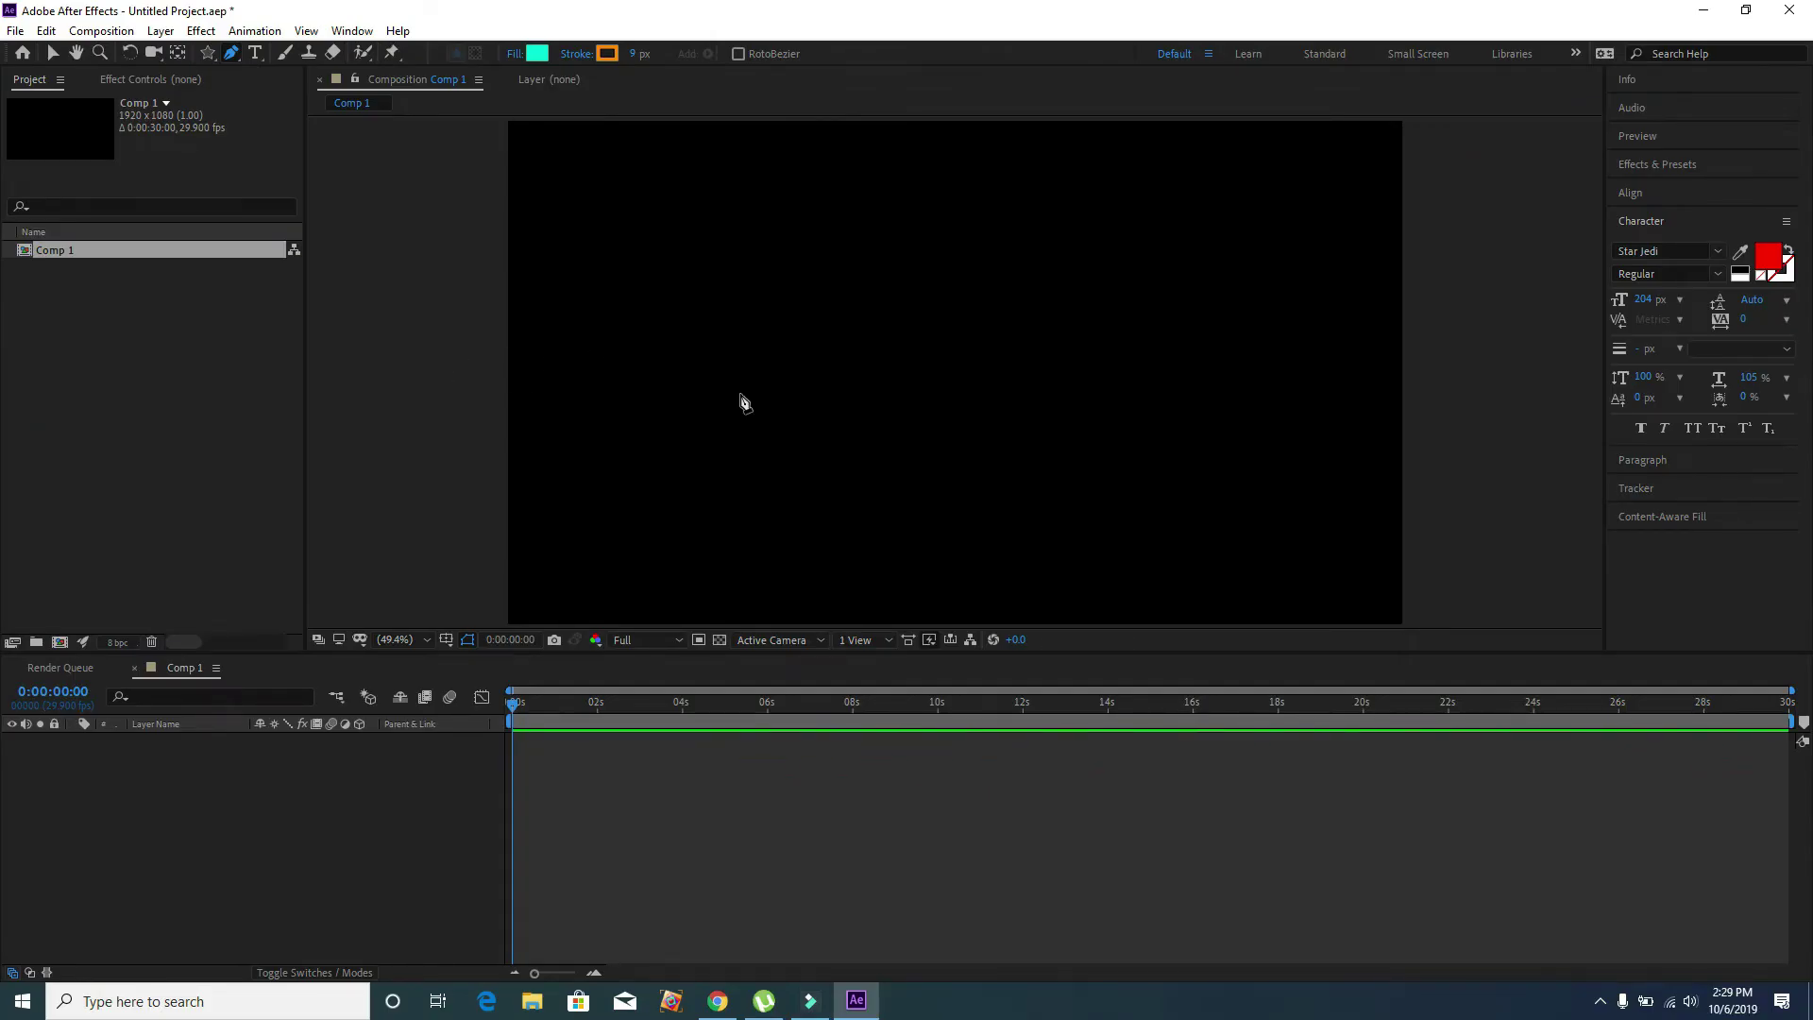
# Draw a closed, filled triangle in the upper middle of the composition with the Pen tool and expand its layer contents
pyautogui.click(693, 292)
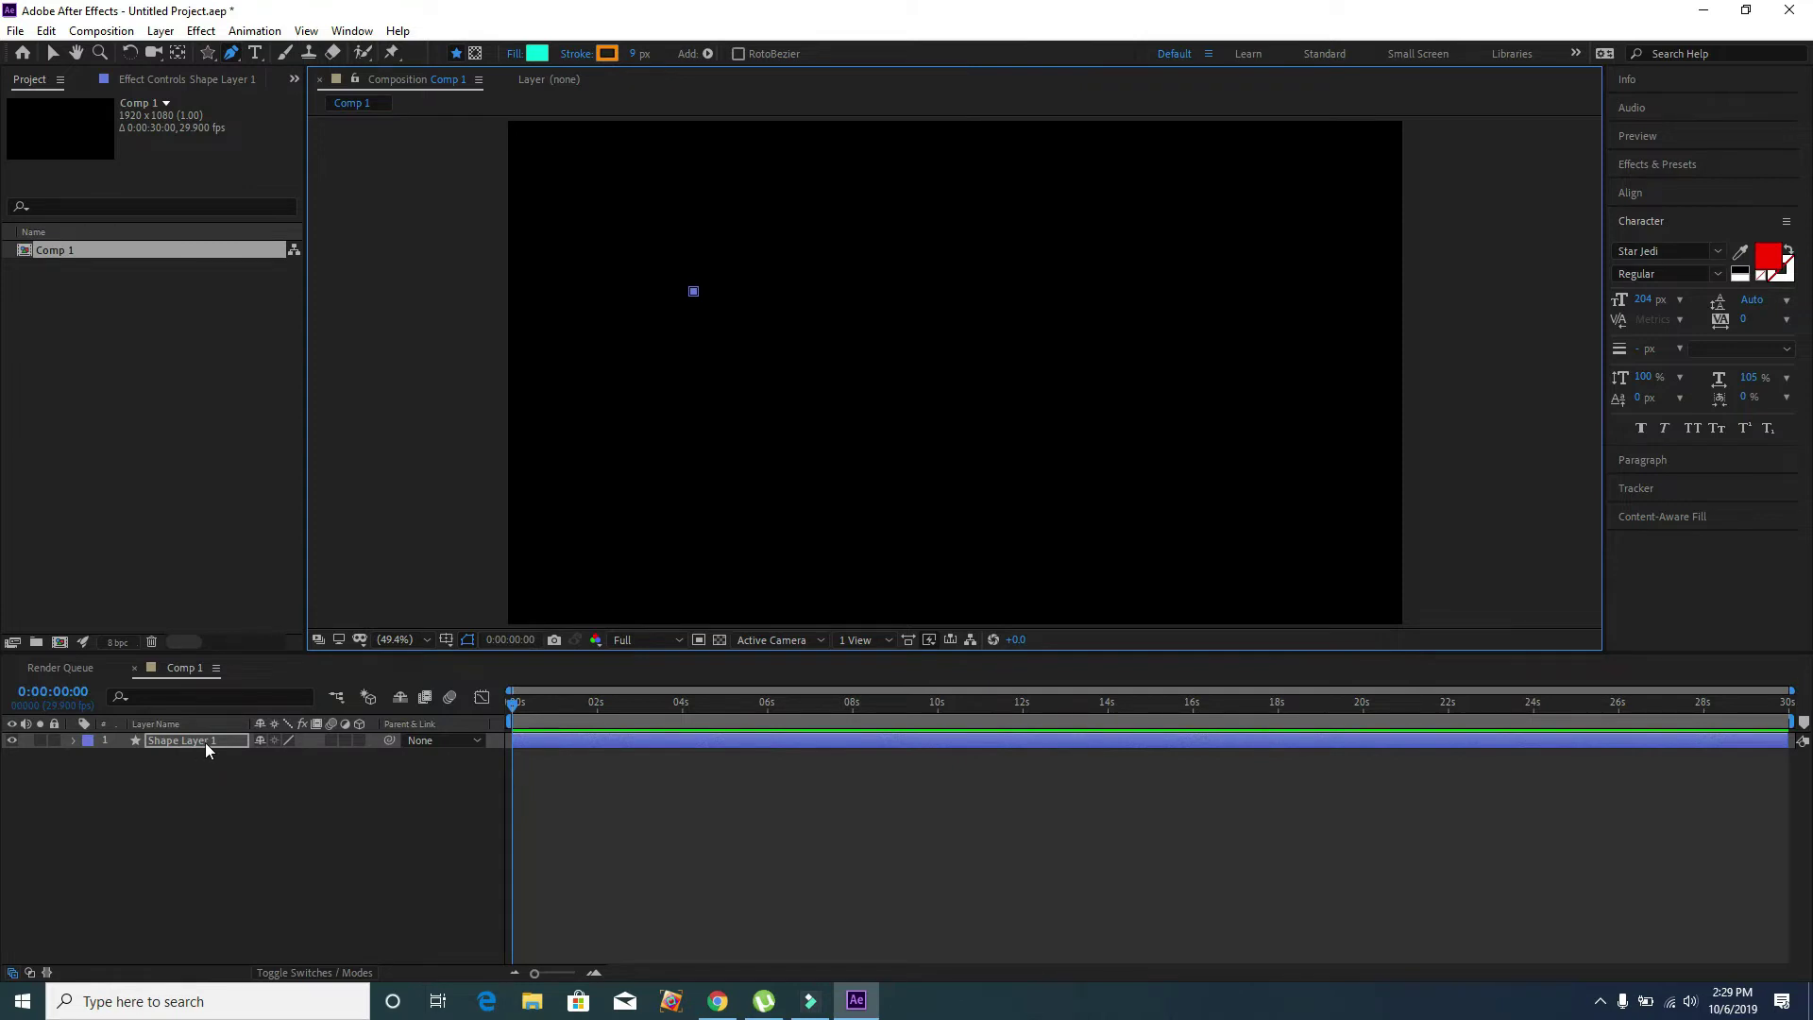
pyautogui.click(70, 746)
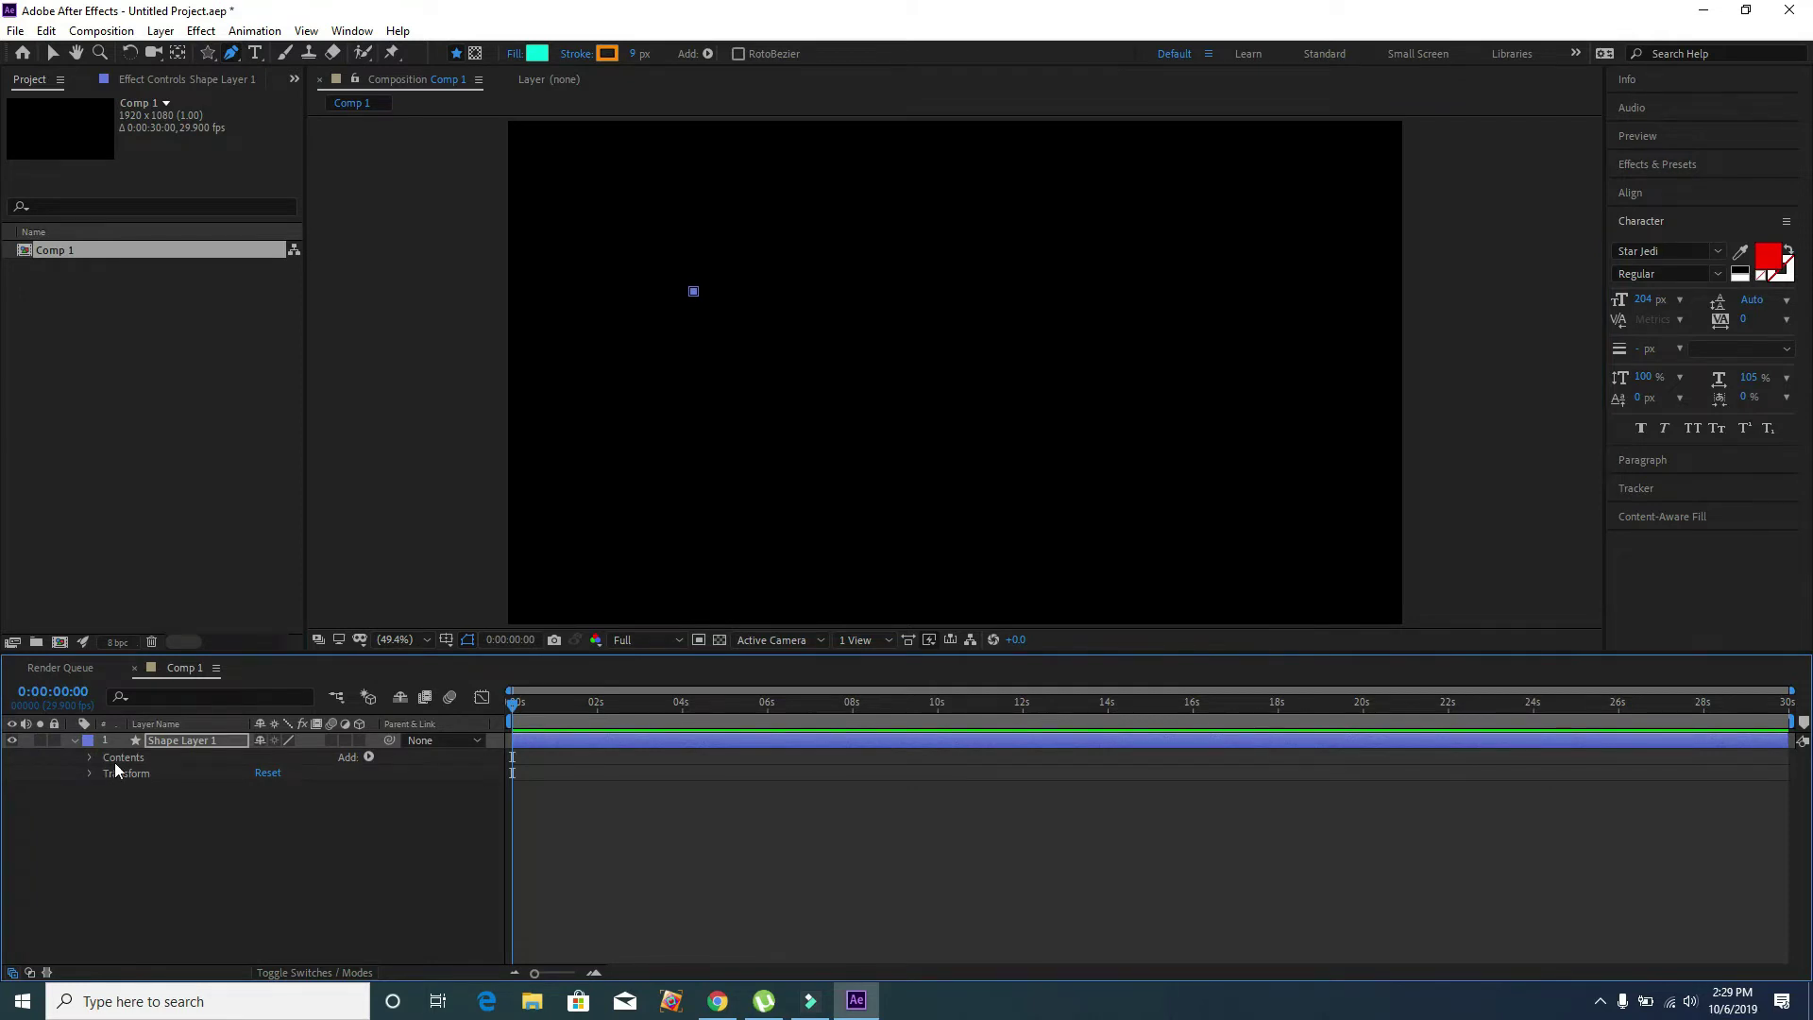
pyautogui.click(91, 761)
pyautogui.click(989, 240)
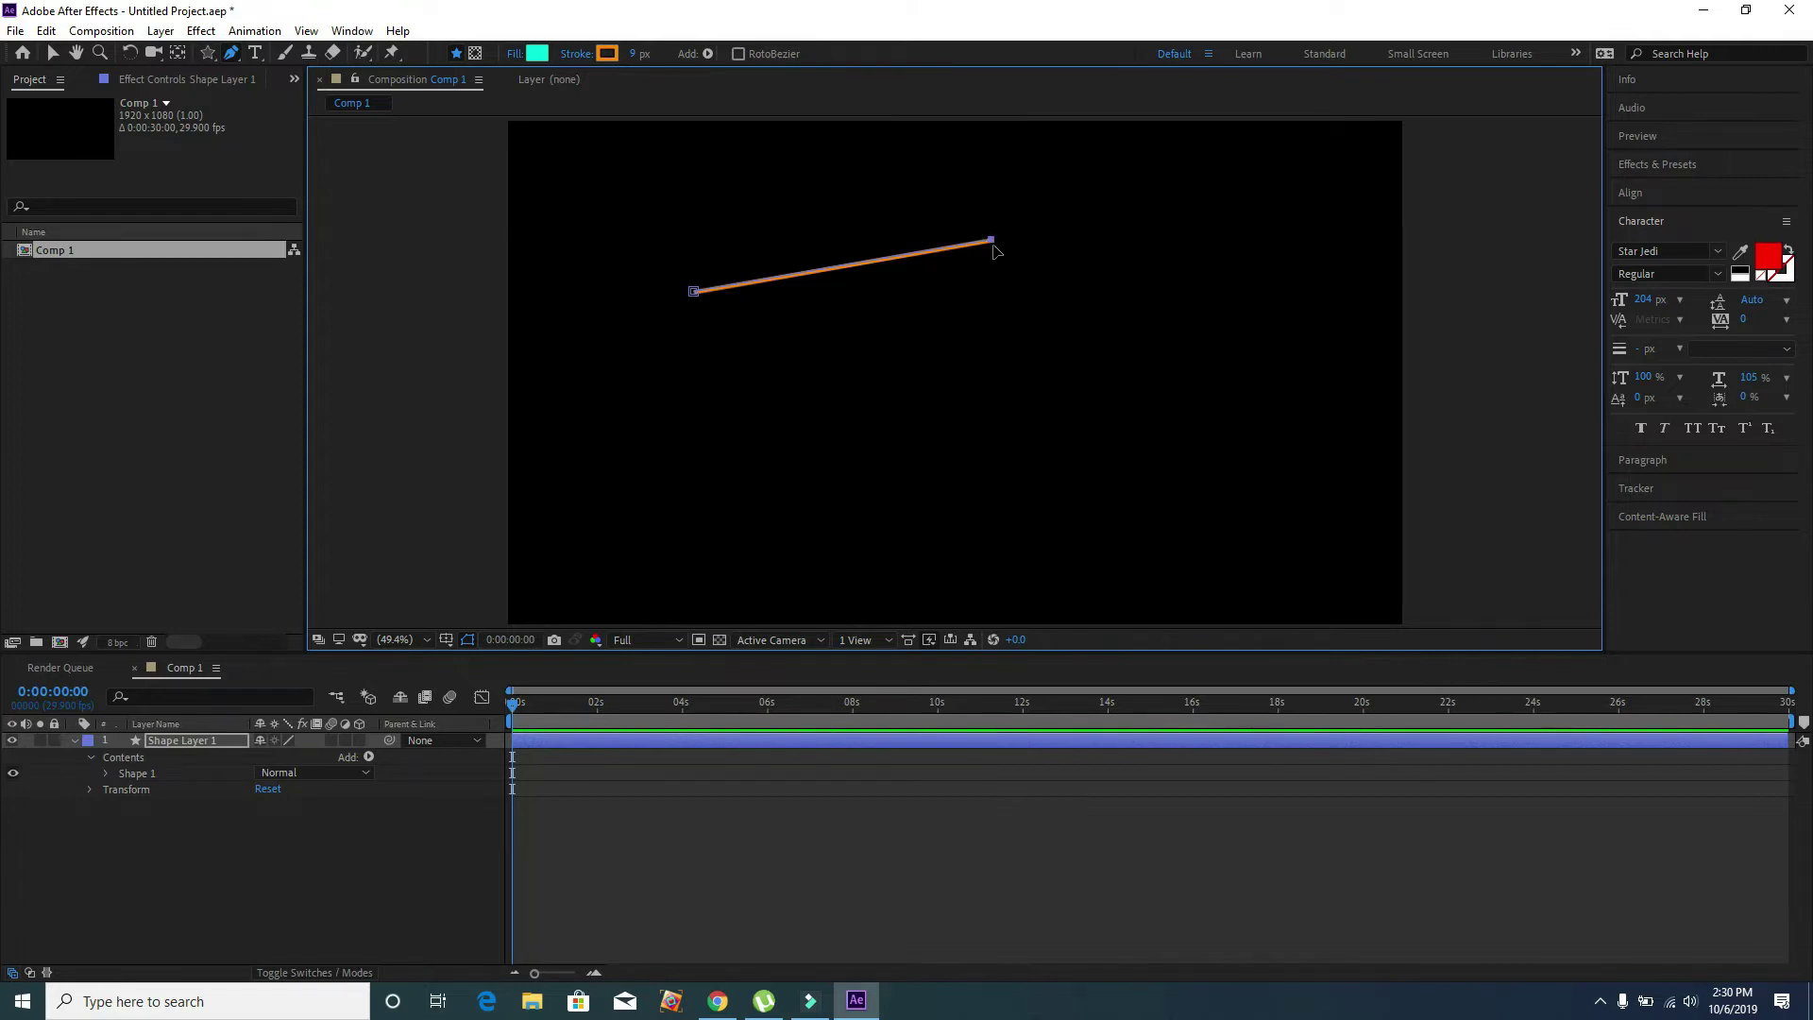
pyautogui.click(1053, 354)
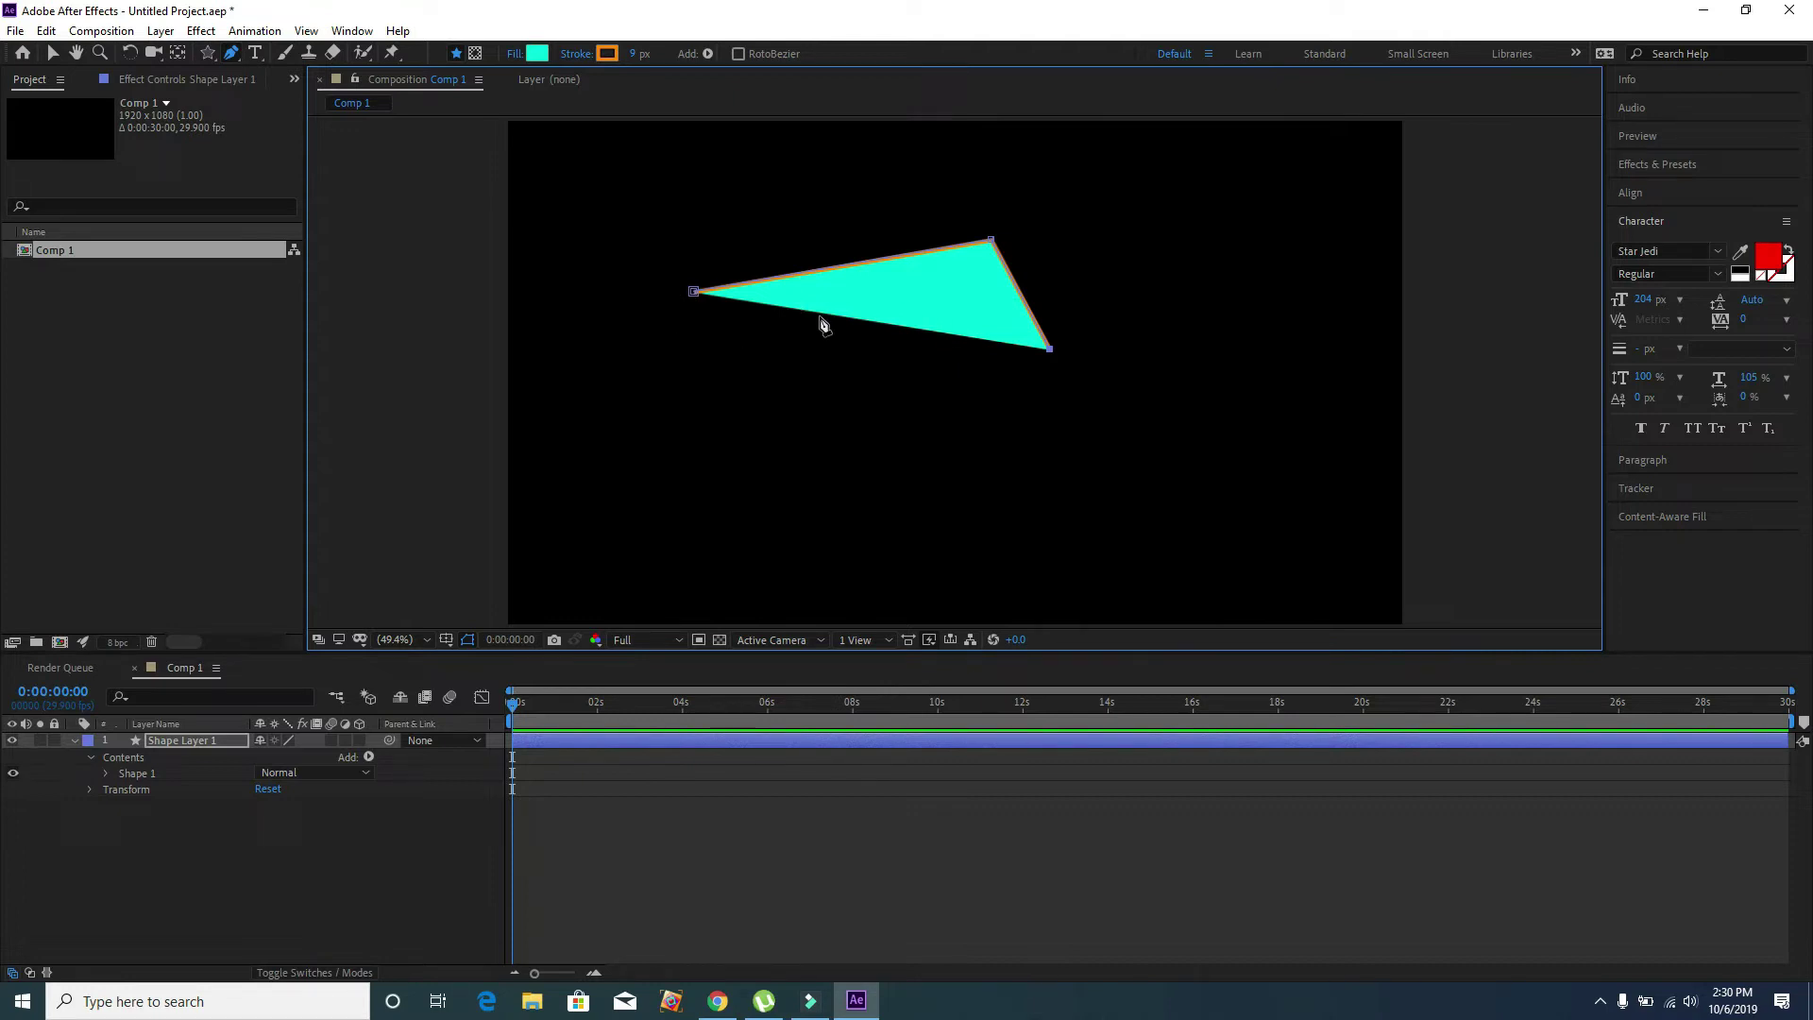
pyautogui.click(694, 293)
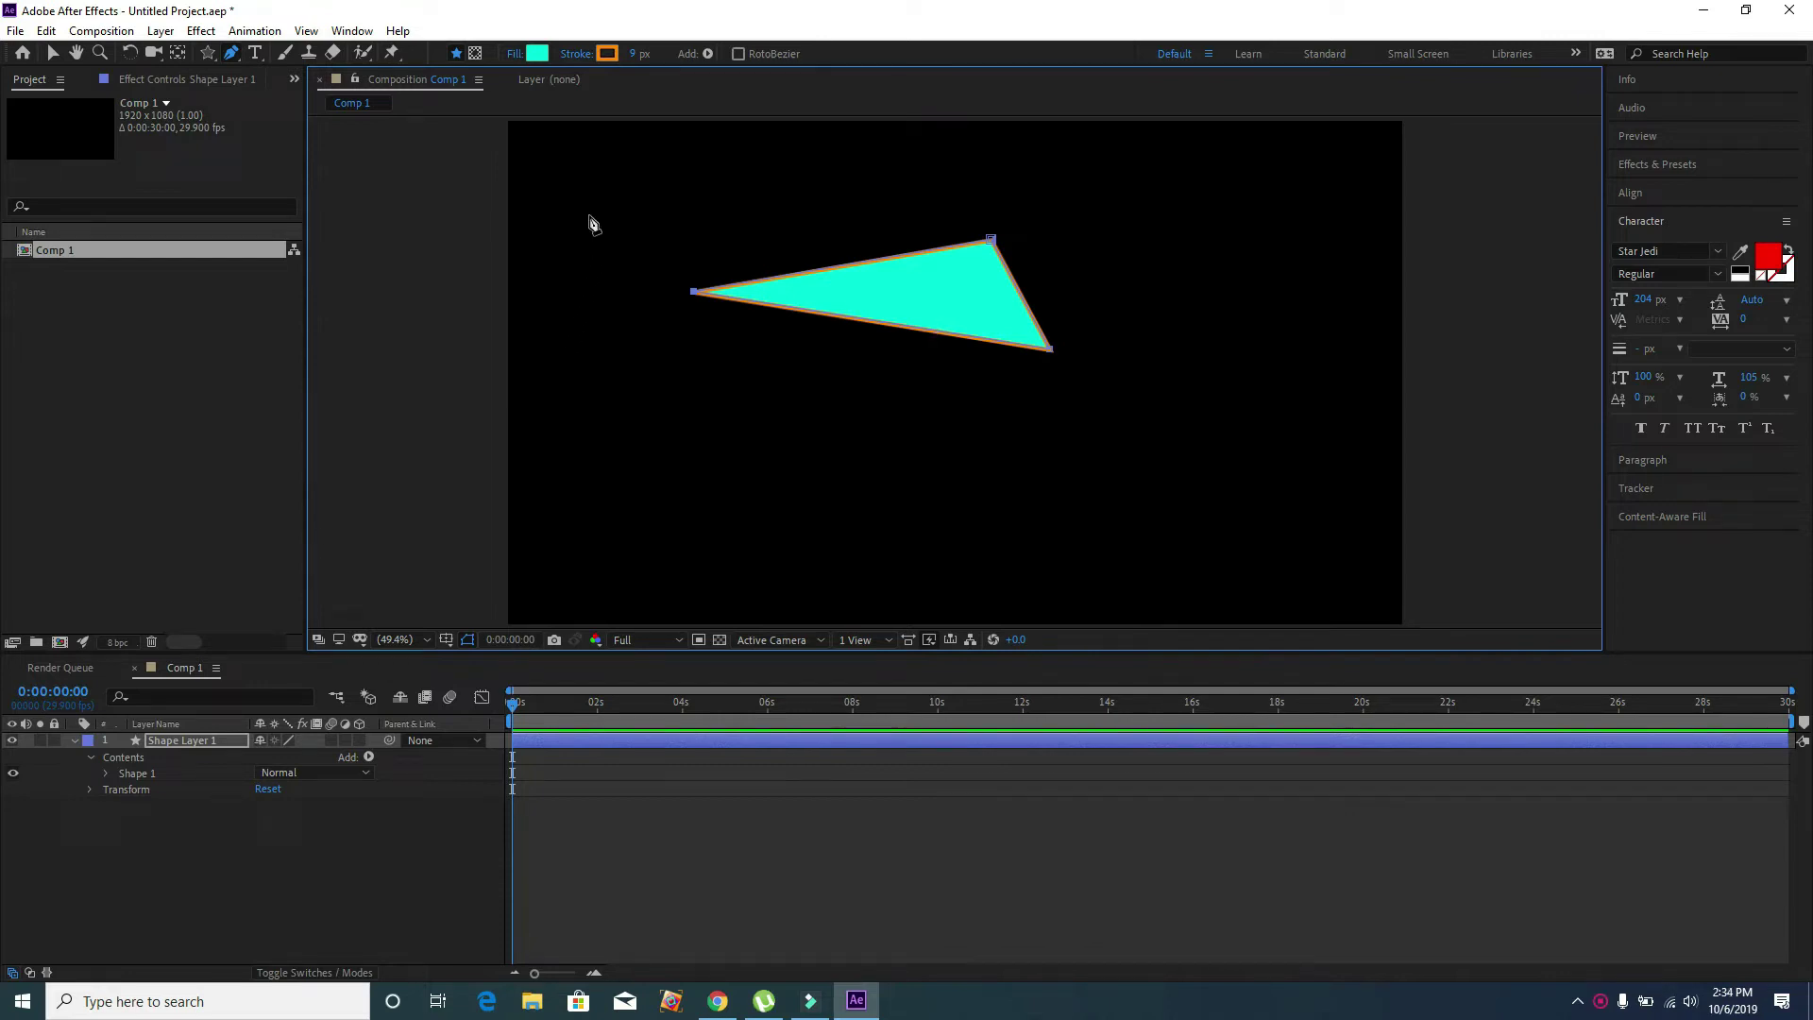
# Try the triangle without a stroke, then set its stroke width to 10 px
pyautogui.moveTo(639, 56); pyautogui.dragTo(614, 54)
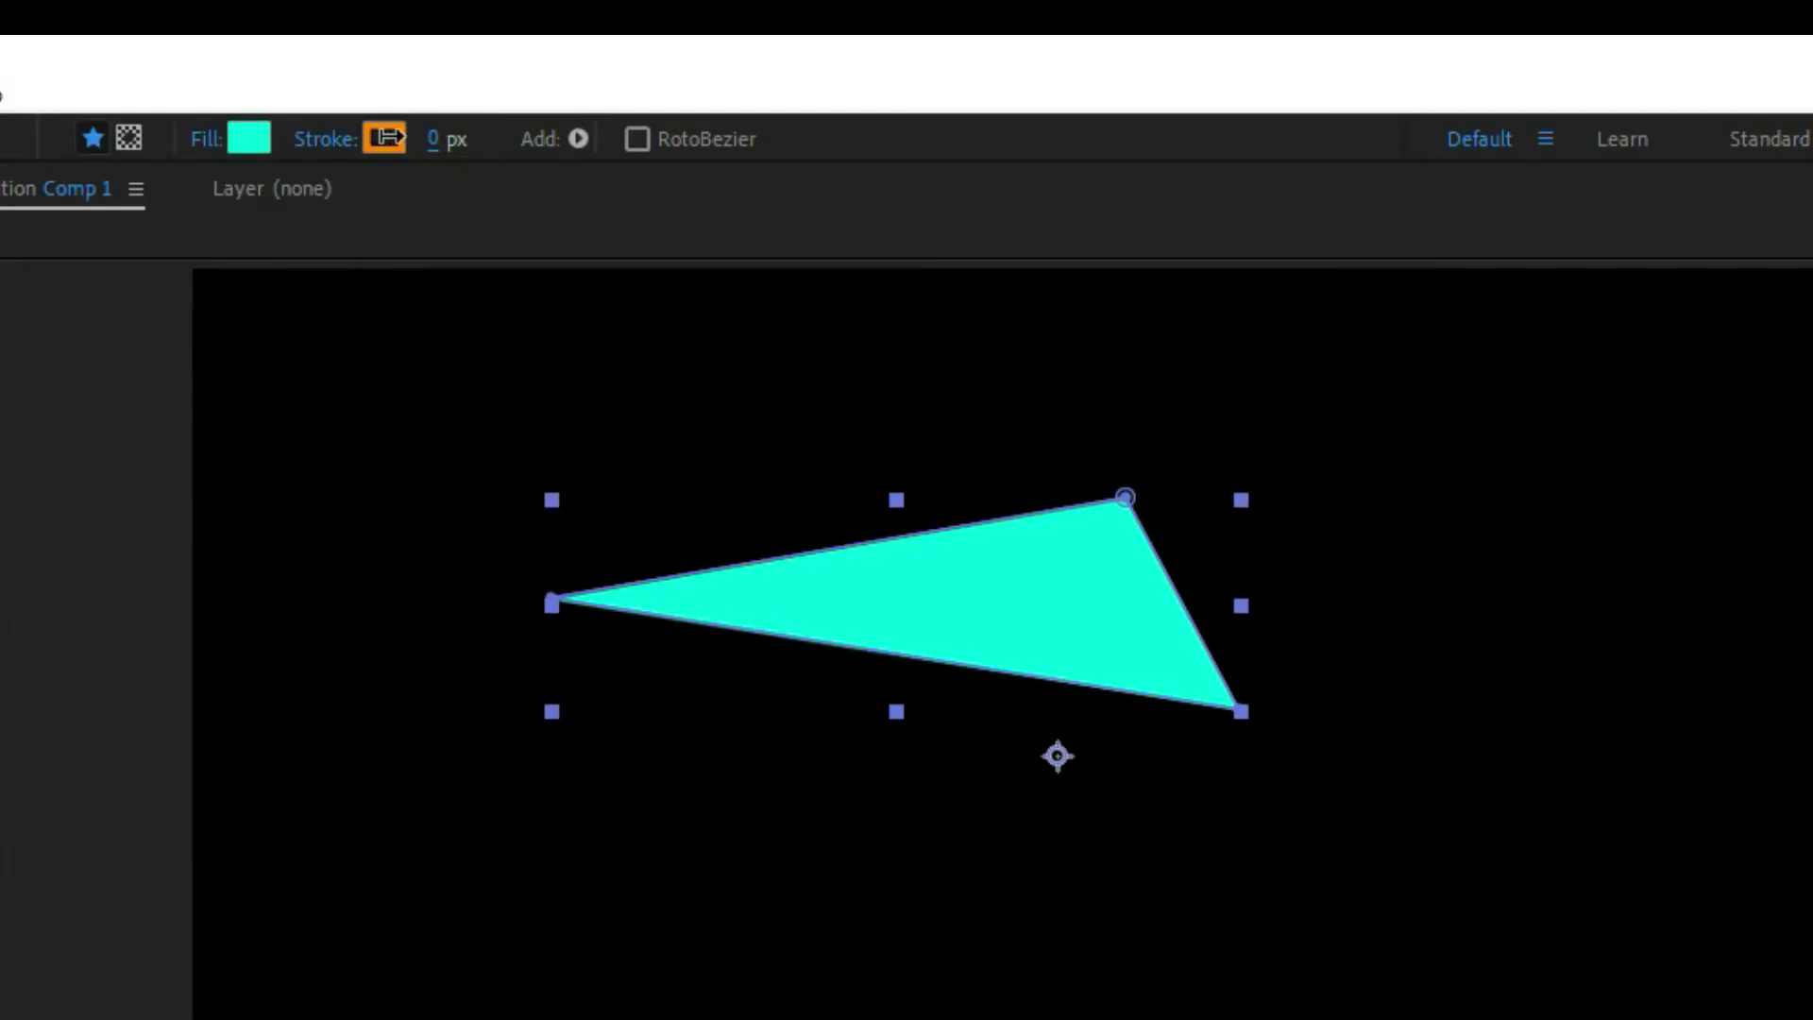
pyautogui.moveTo(387, 139)
pyautogui.mouseDown()
pyautogui.moveTo(530, 134)
pyautogui.moveTo(324, 133)
pyautogui.moveTo(408, 139)
pyautogui.moveTo(340, 133)
pyautogui.mouseUp()
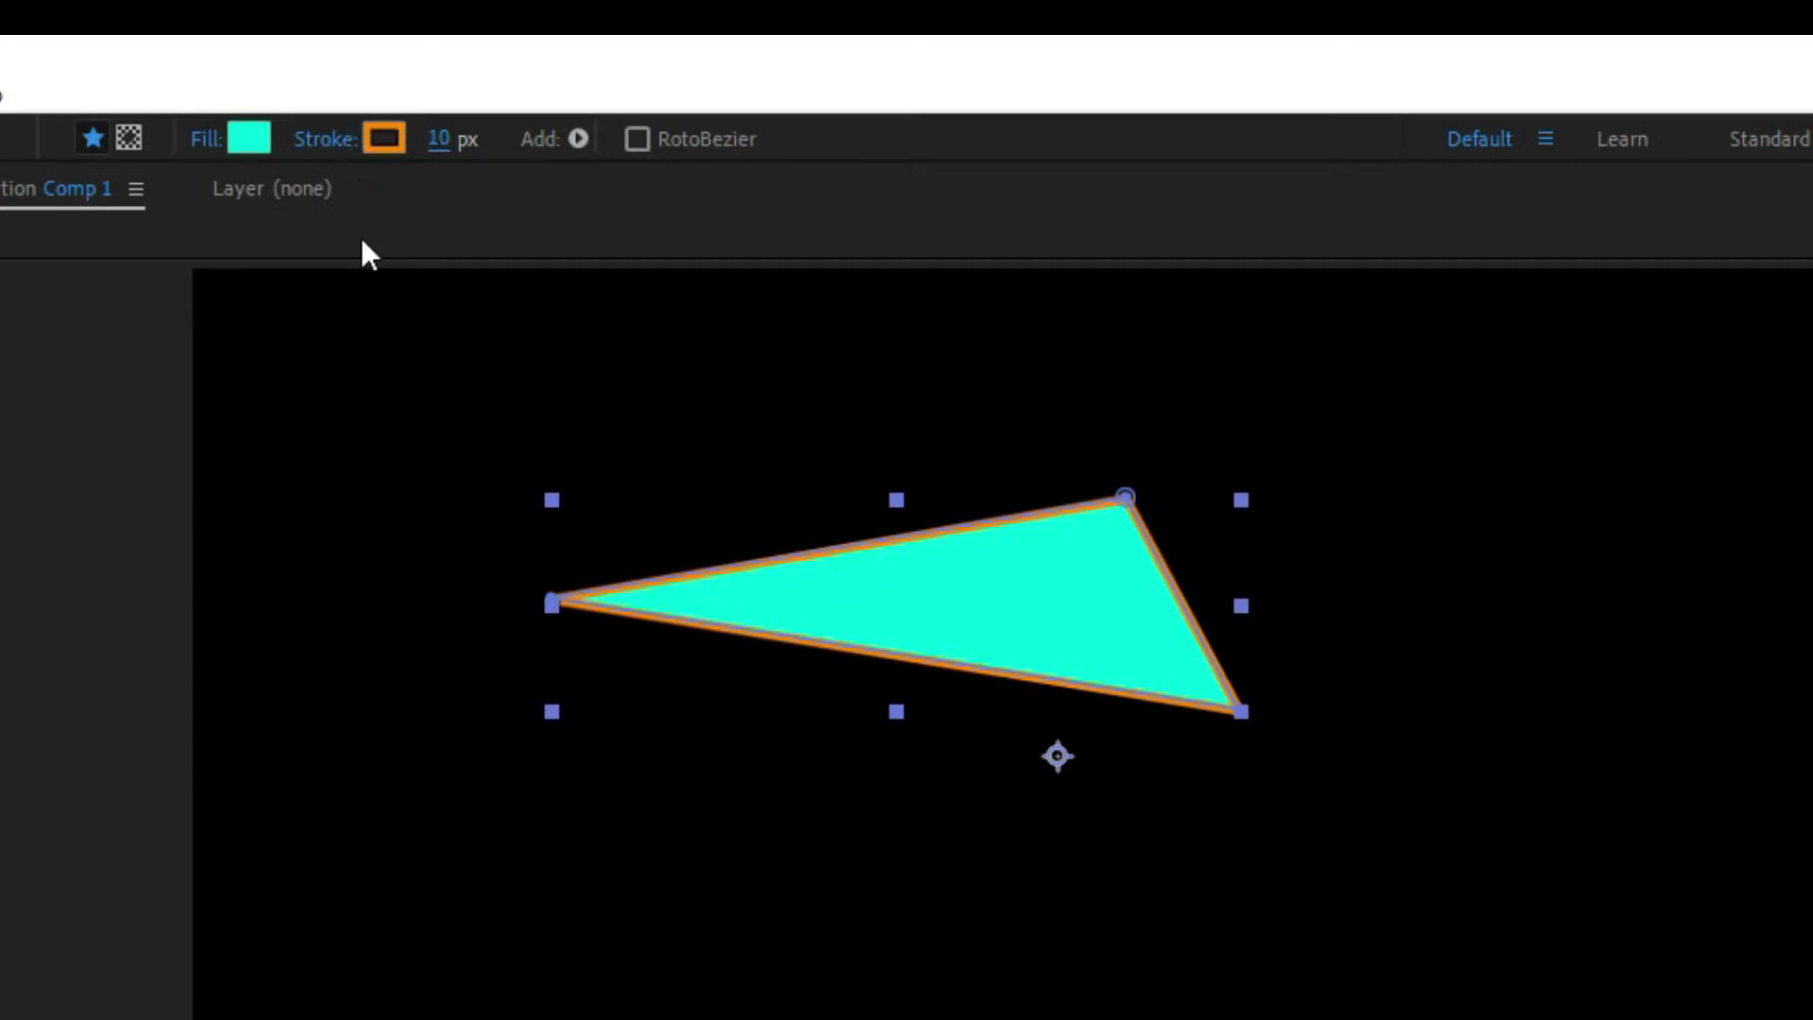
pyautogui.click(249, 146)
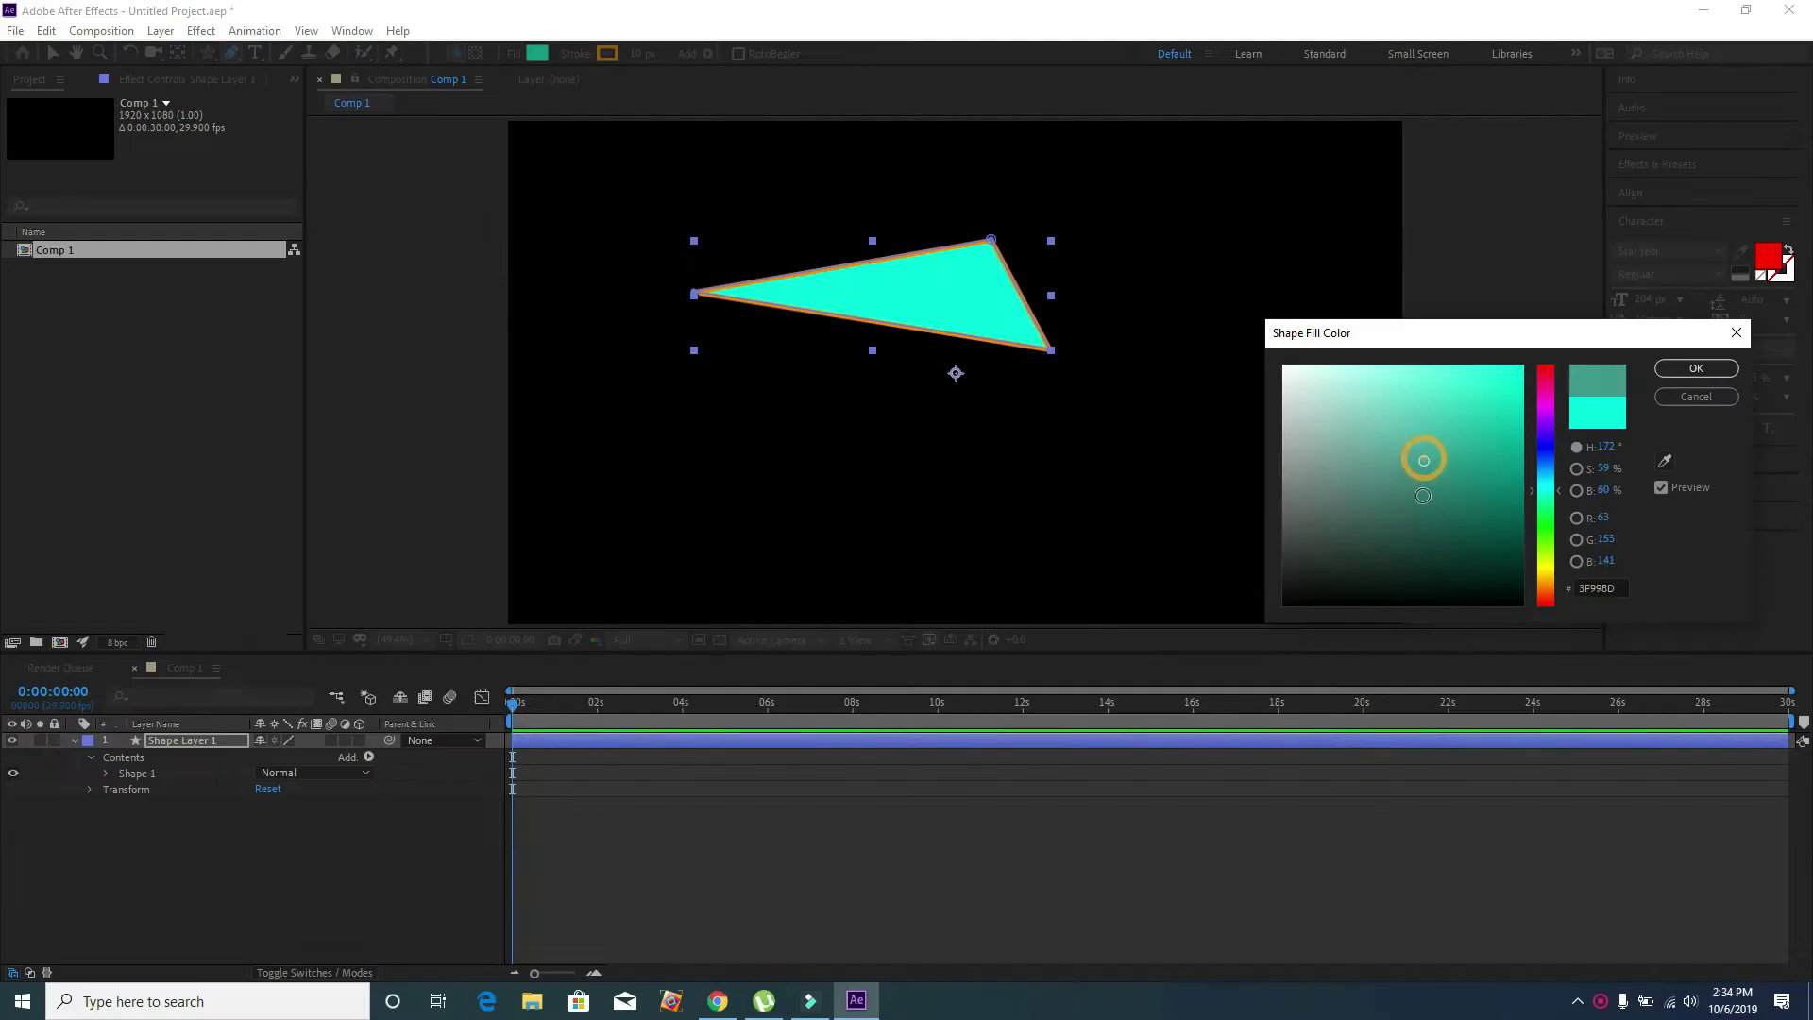
pyautogui.moveTo(1423, 460)
pyautogui.mouseDown()
pyautogui.moveTo(1416, 559)
pyautogui.moveTo(1500, 464)
pyautogui.mouseUp()
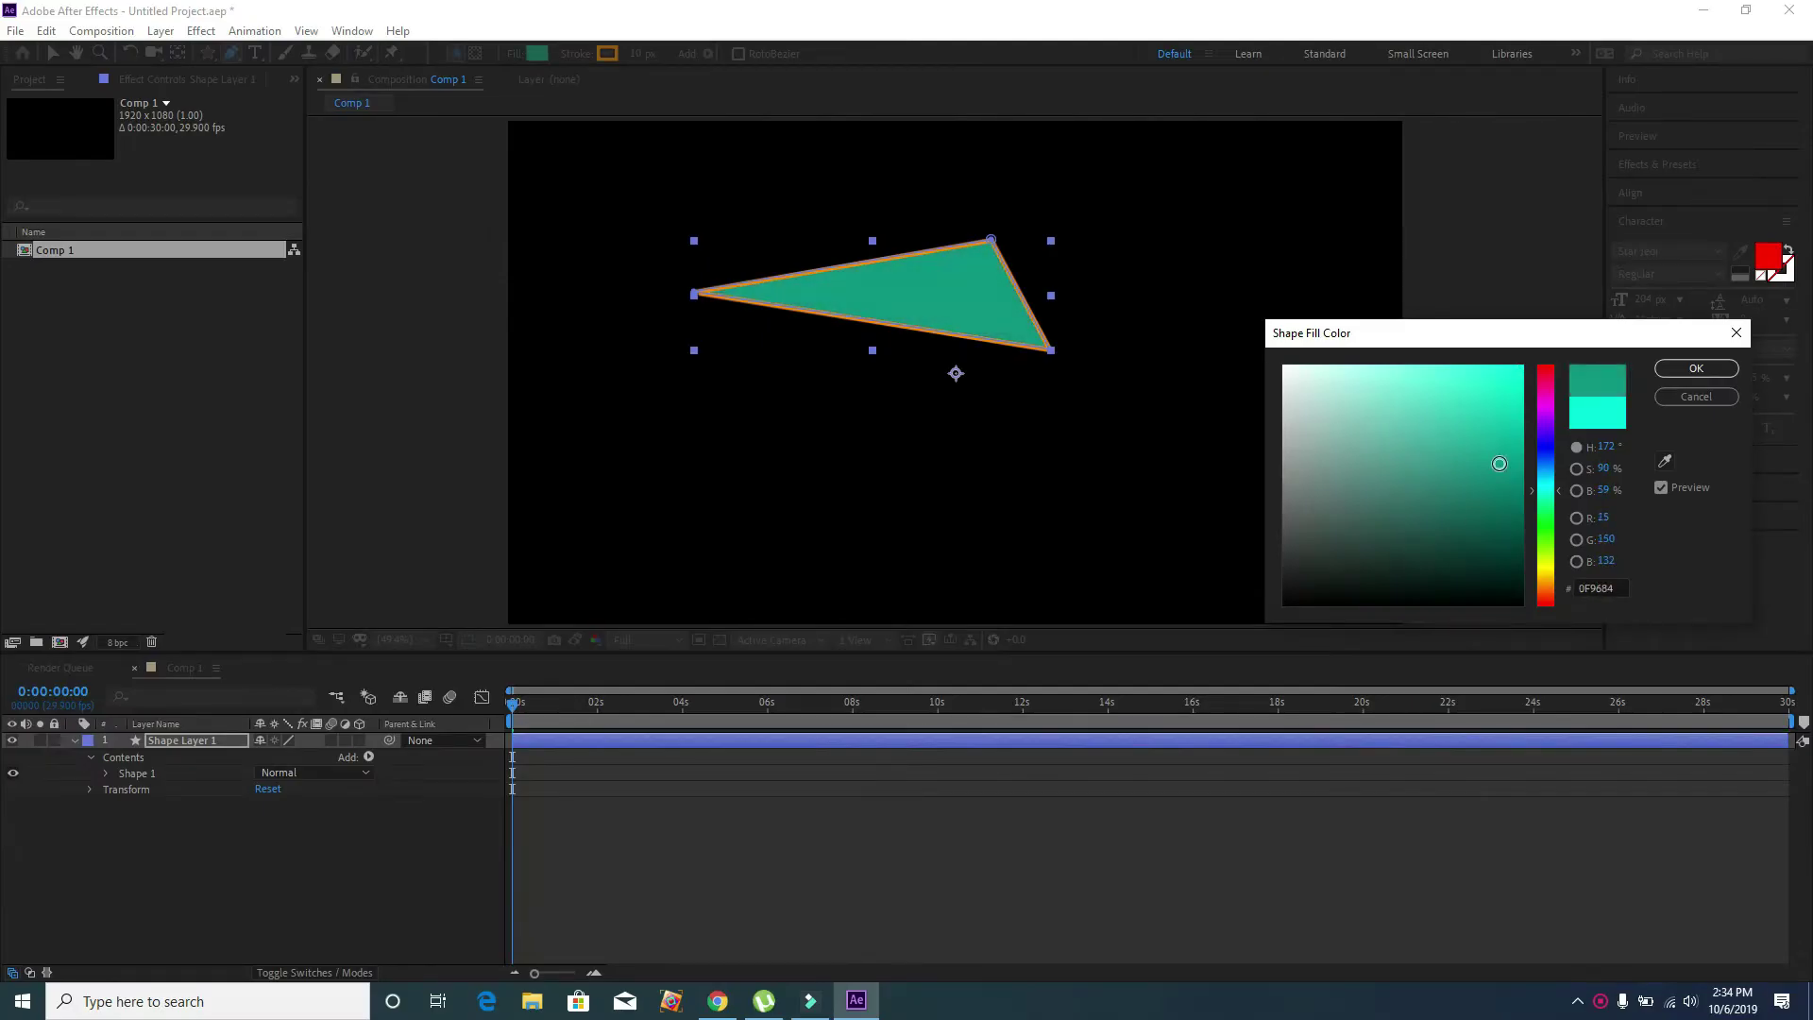
pyautogui.click(1690, 397)
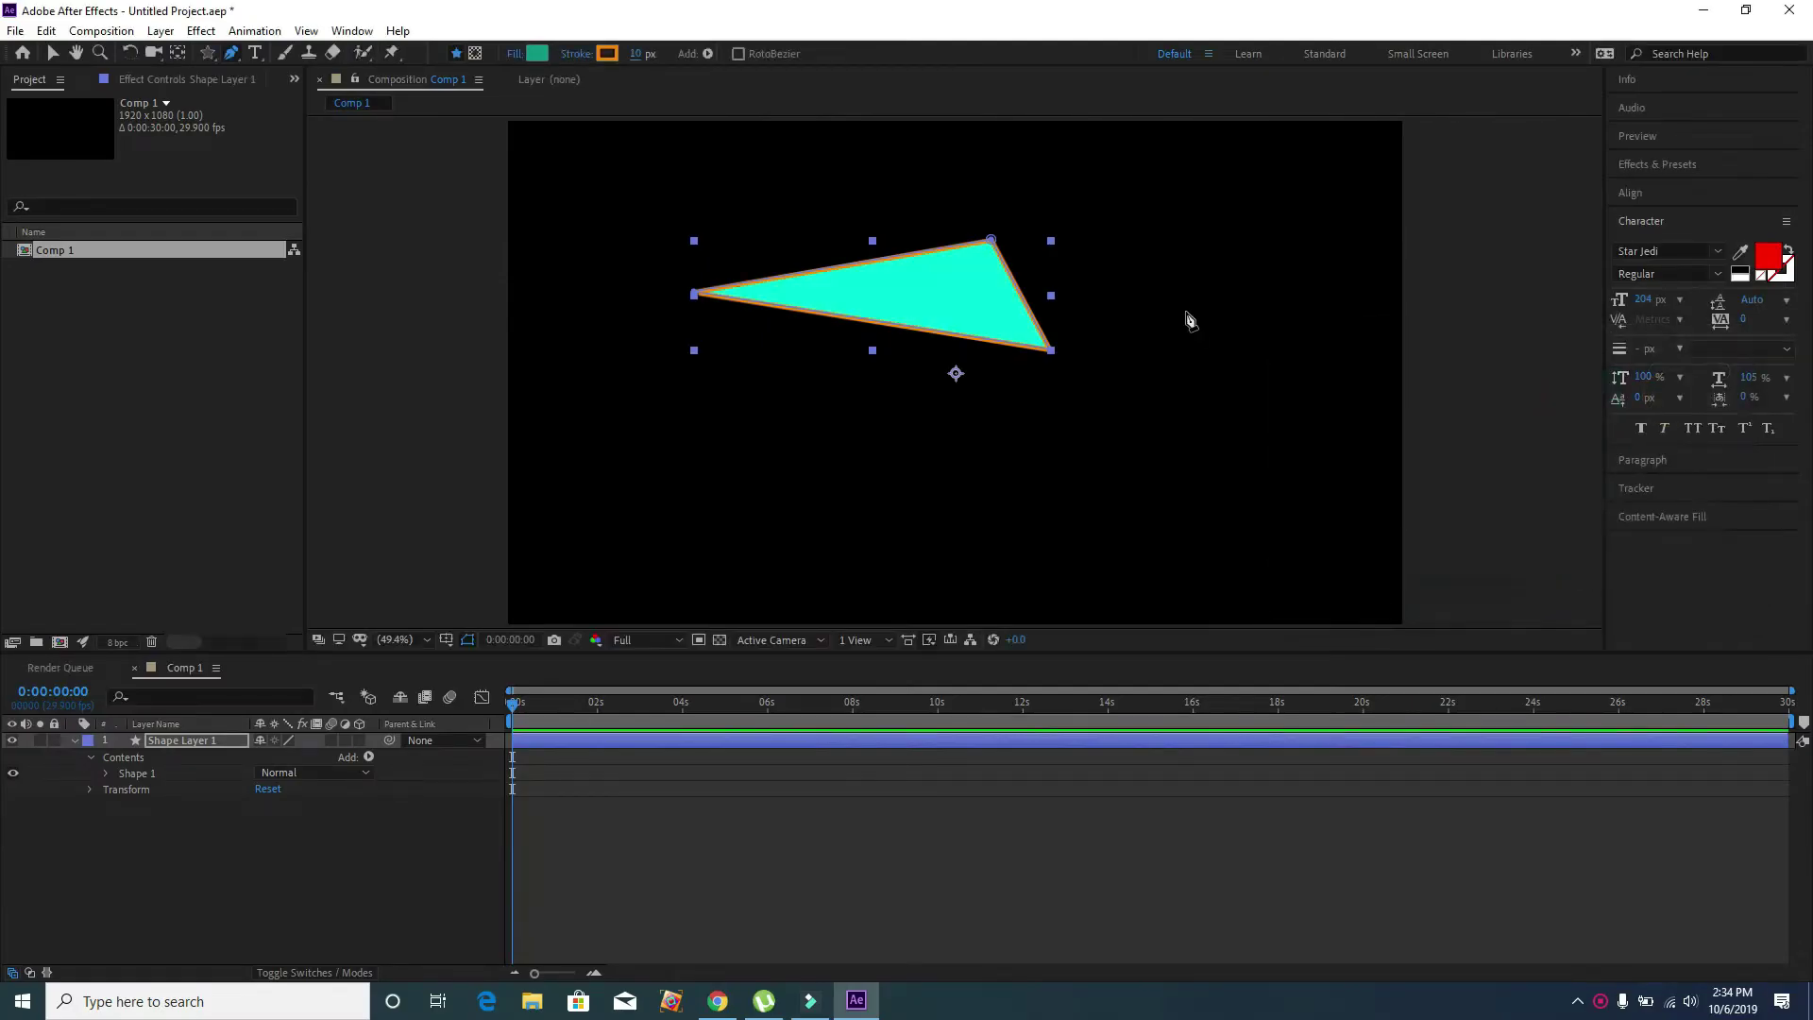
pyautogui.click(515, 55)
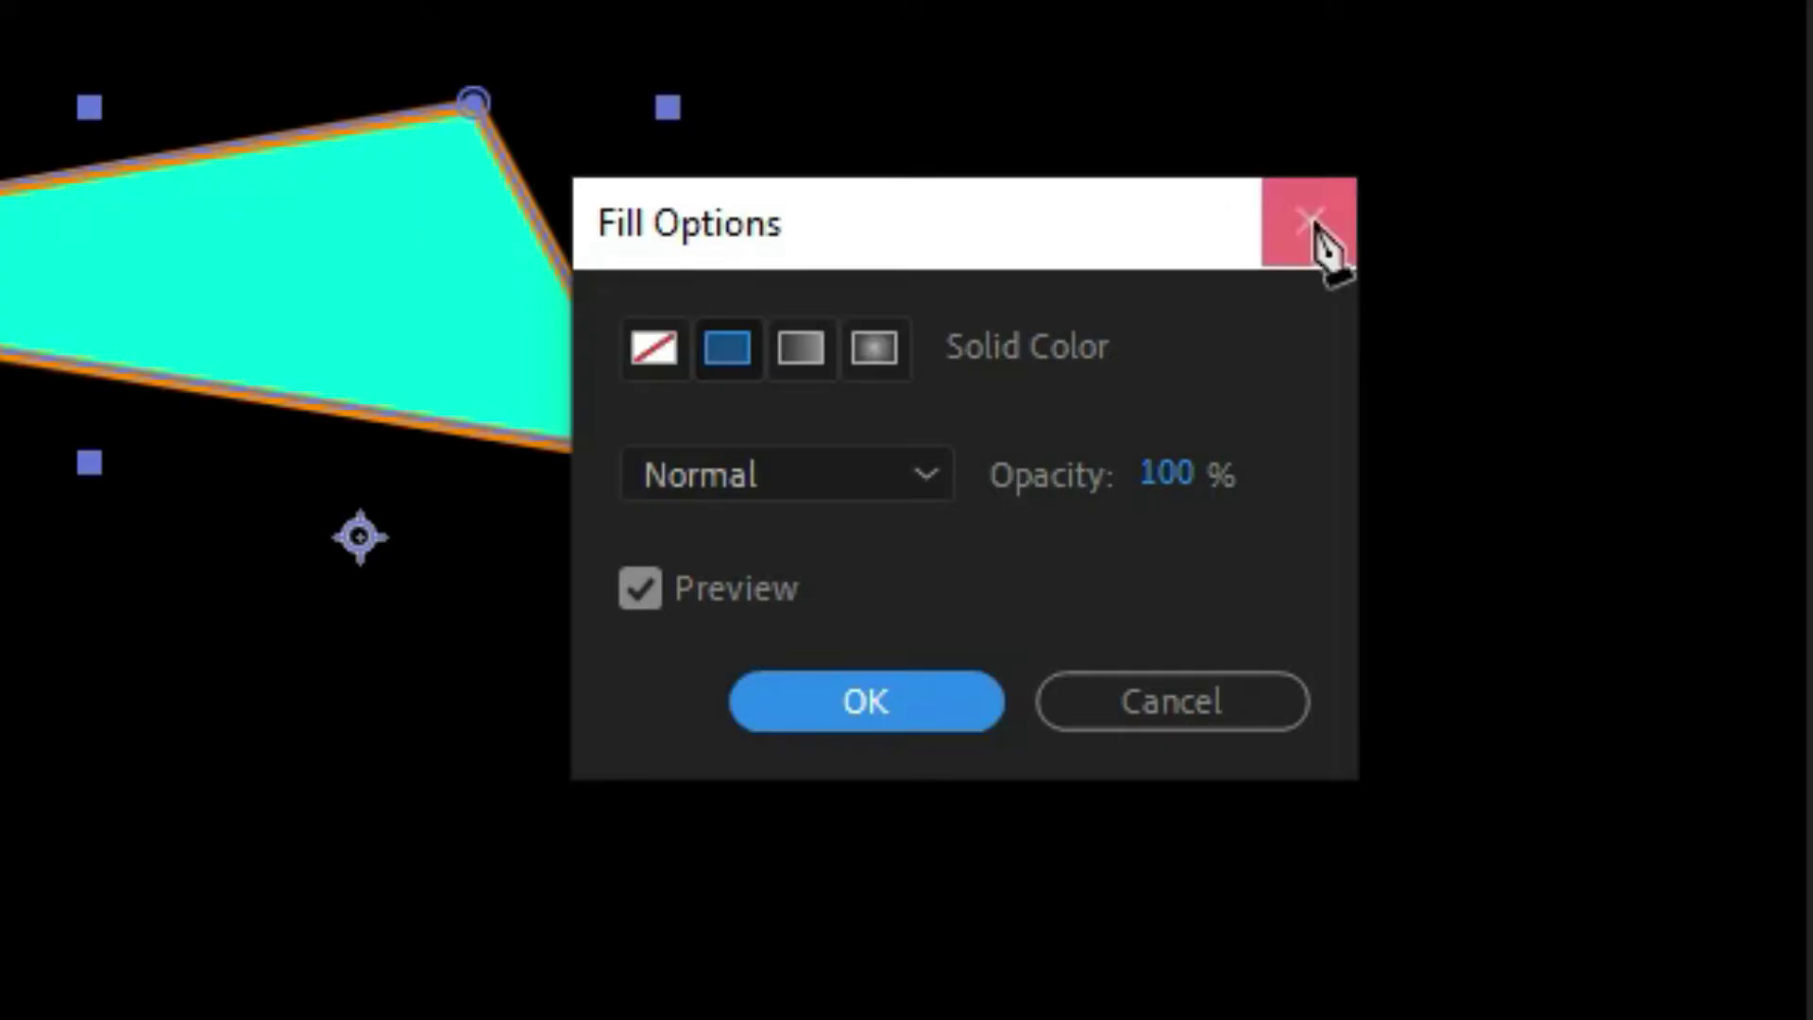
pyautogui.click(1249, 276)
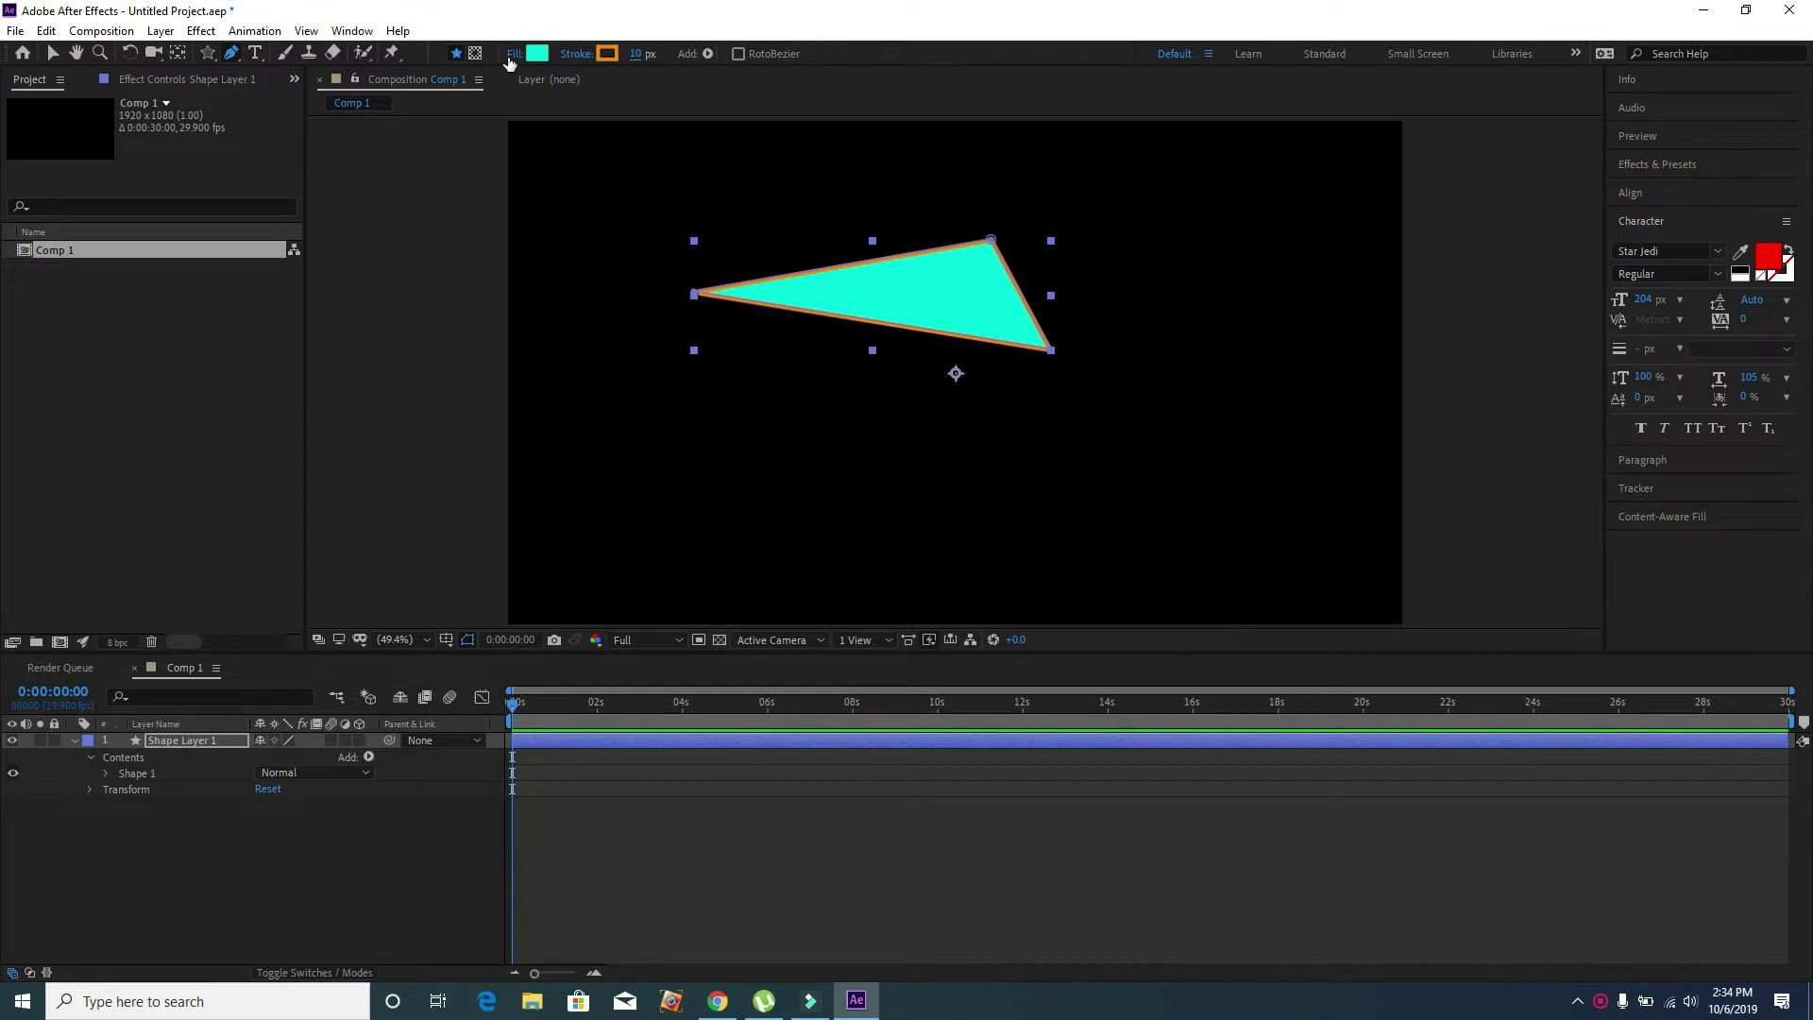
# Set the triangle's fill type to None so that only the orange stroke is drawn
pyautogui.click(510, 55)
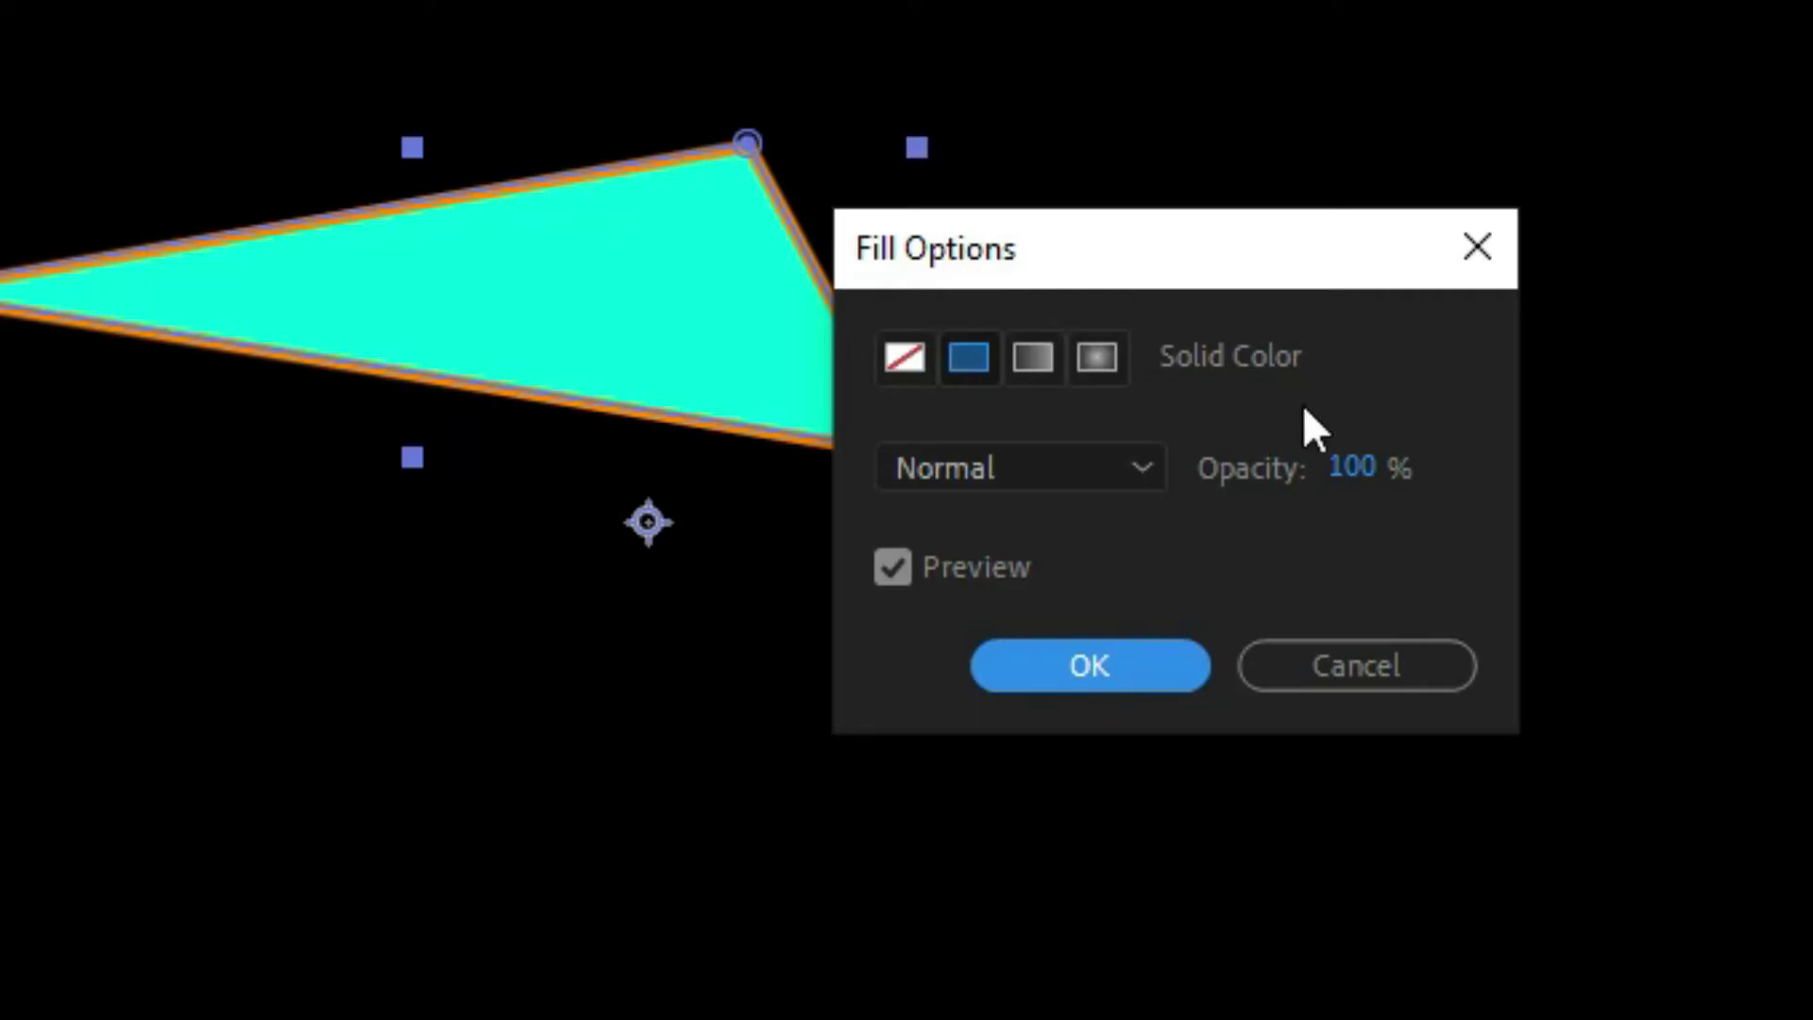
pyautogui.click(908, 359)
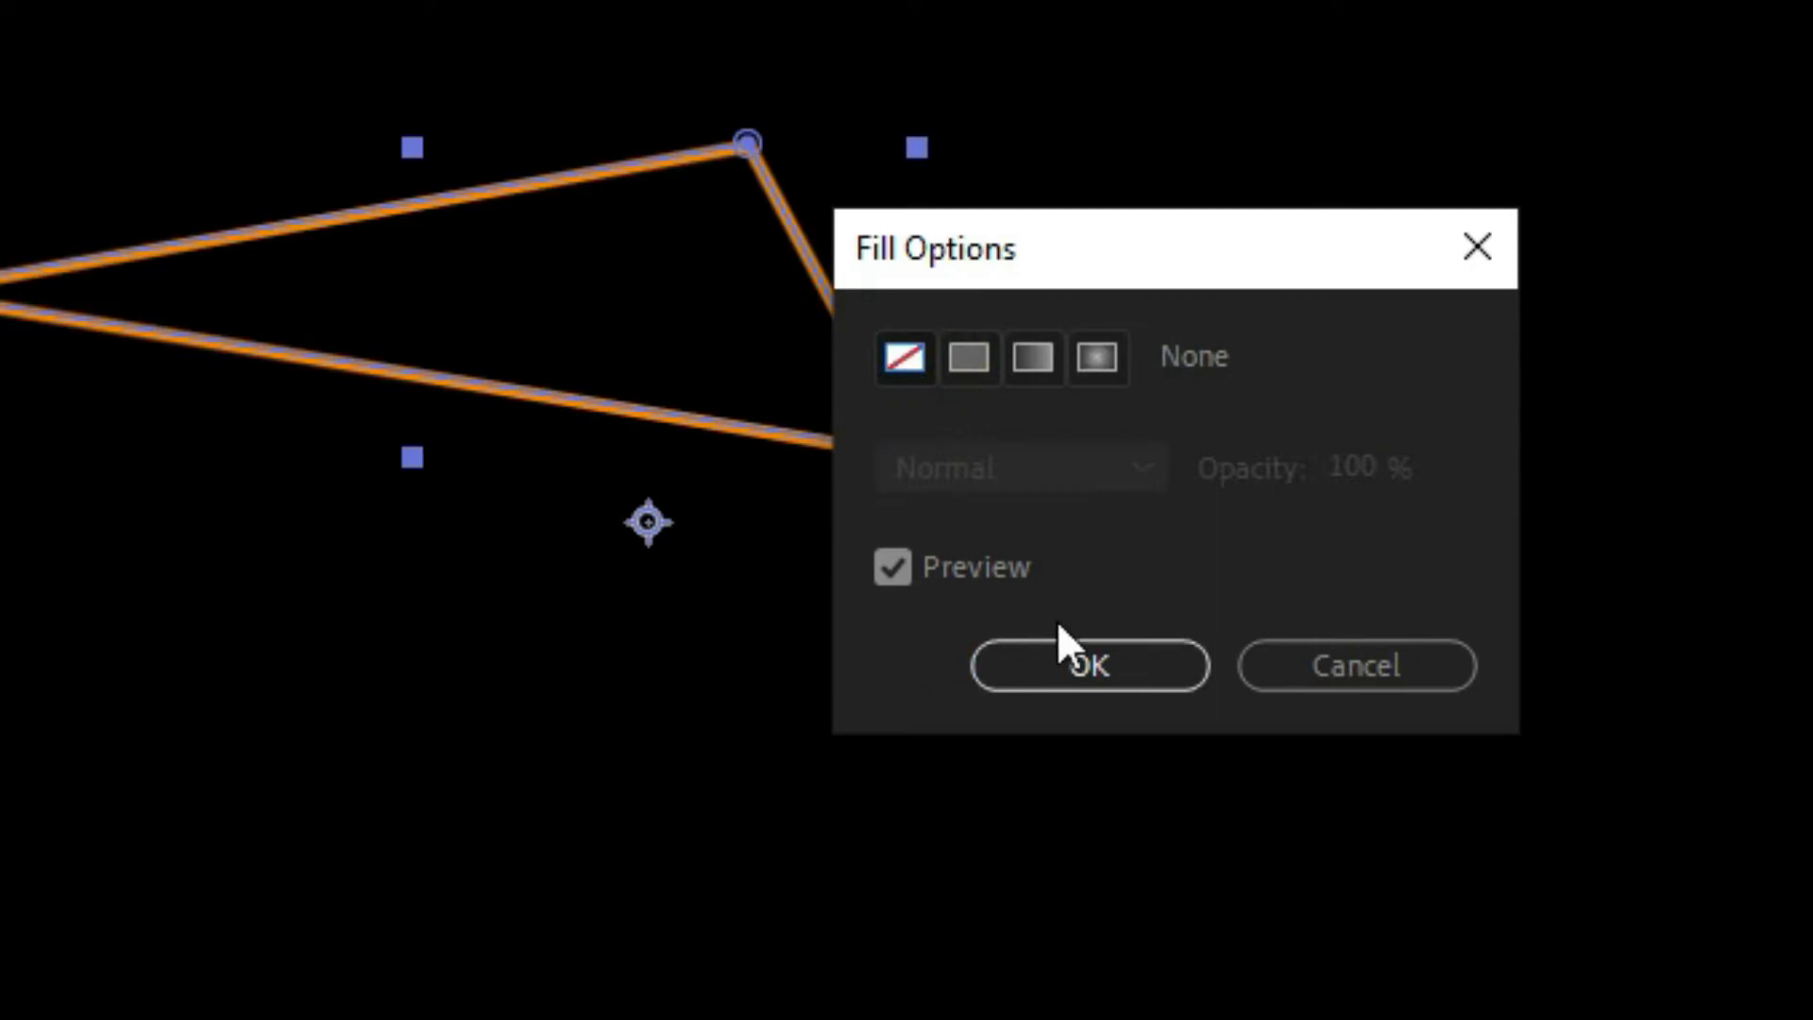
pyautogui.click(1086, 665)
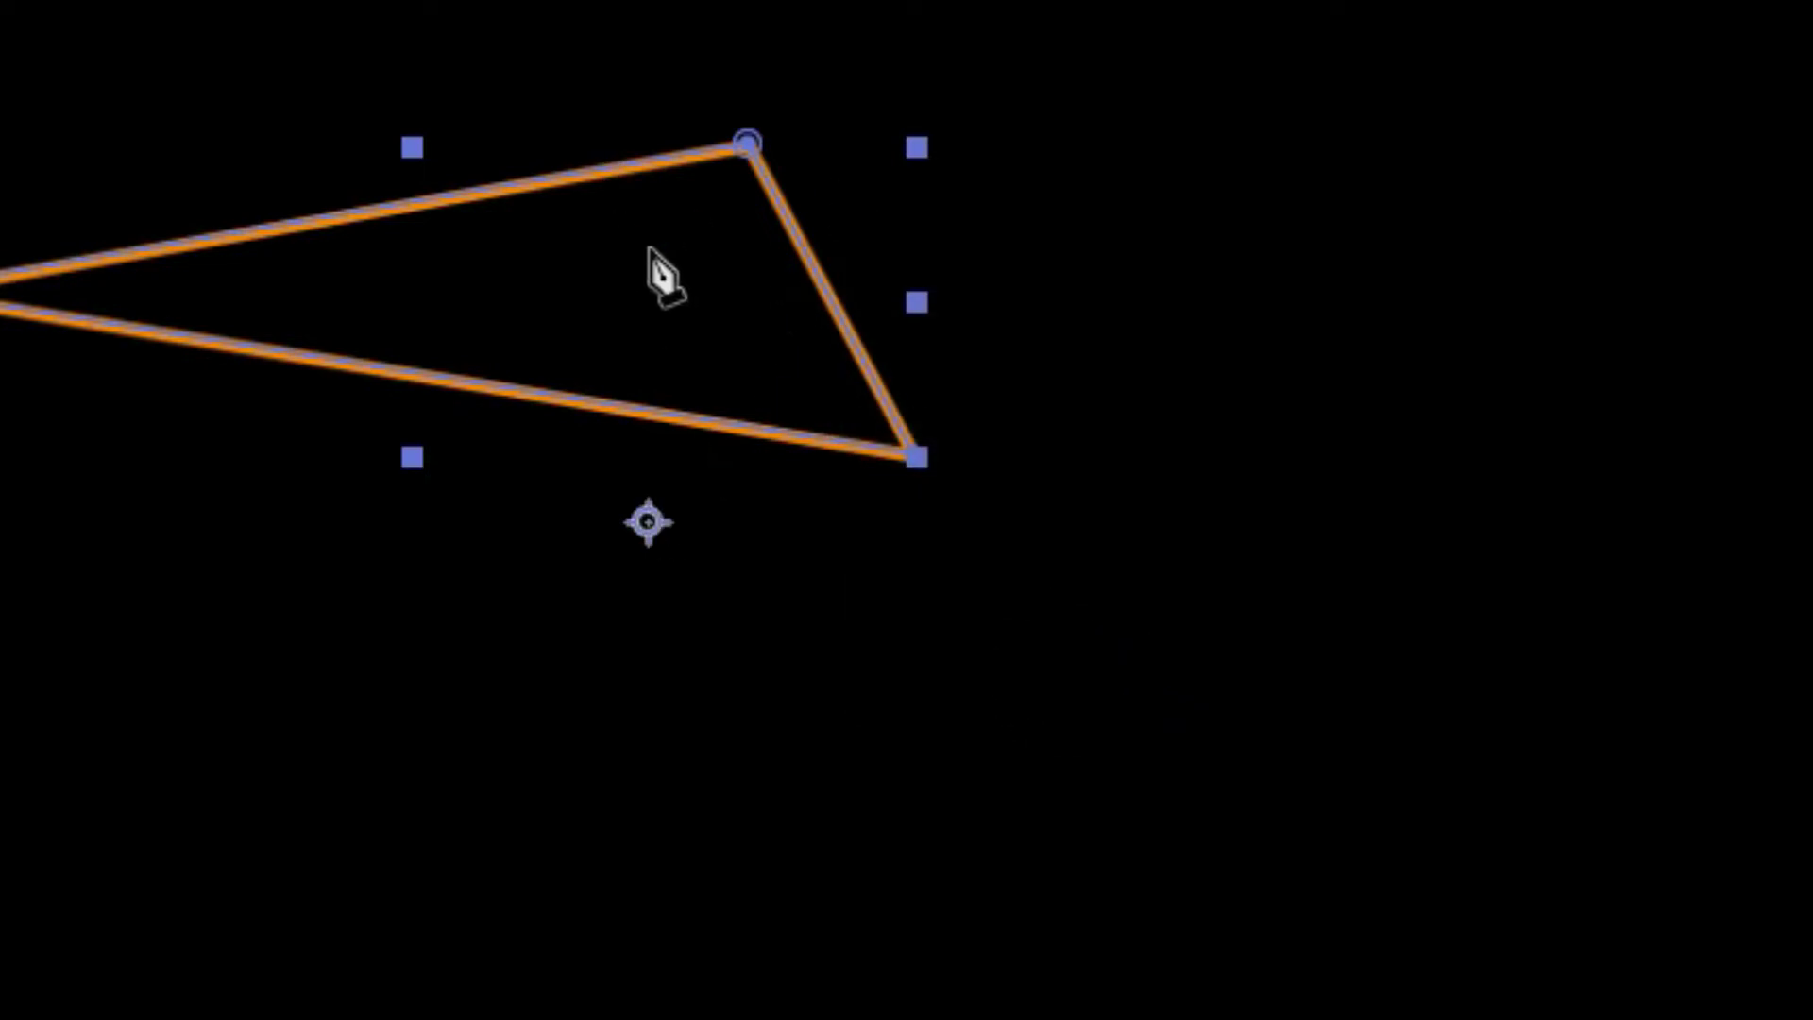
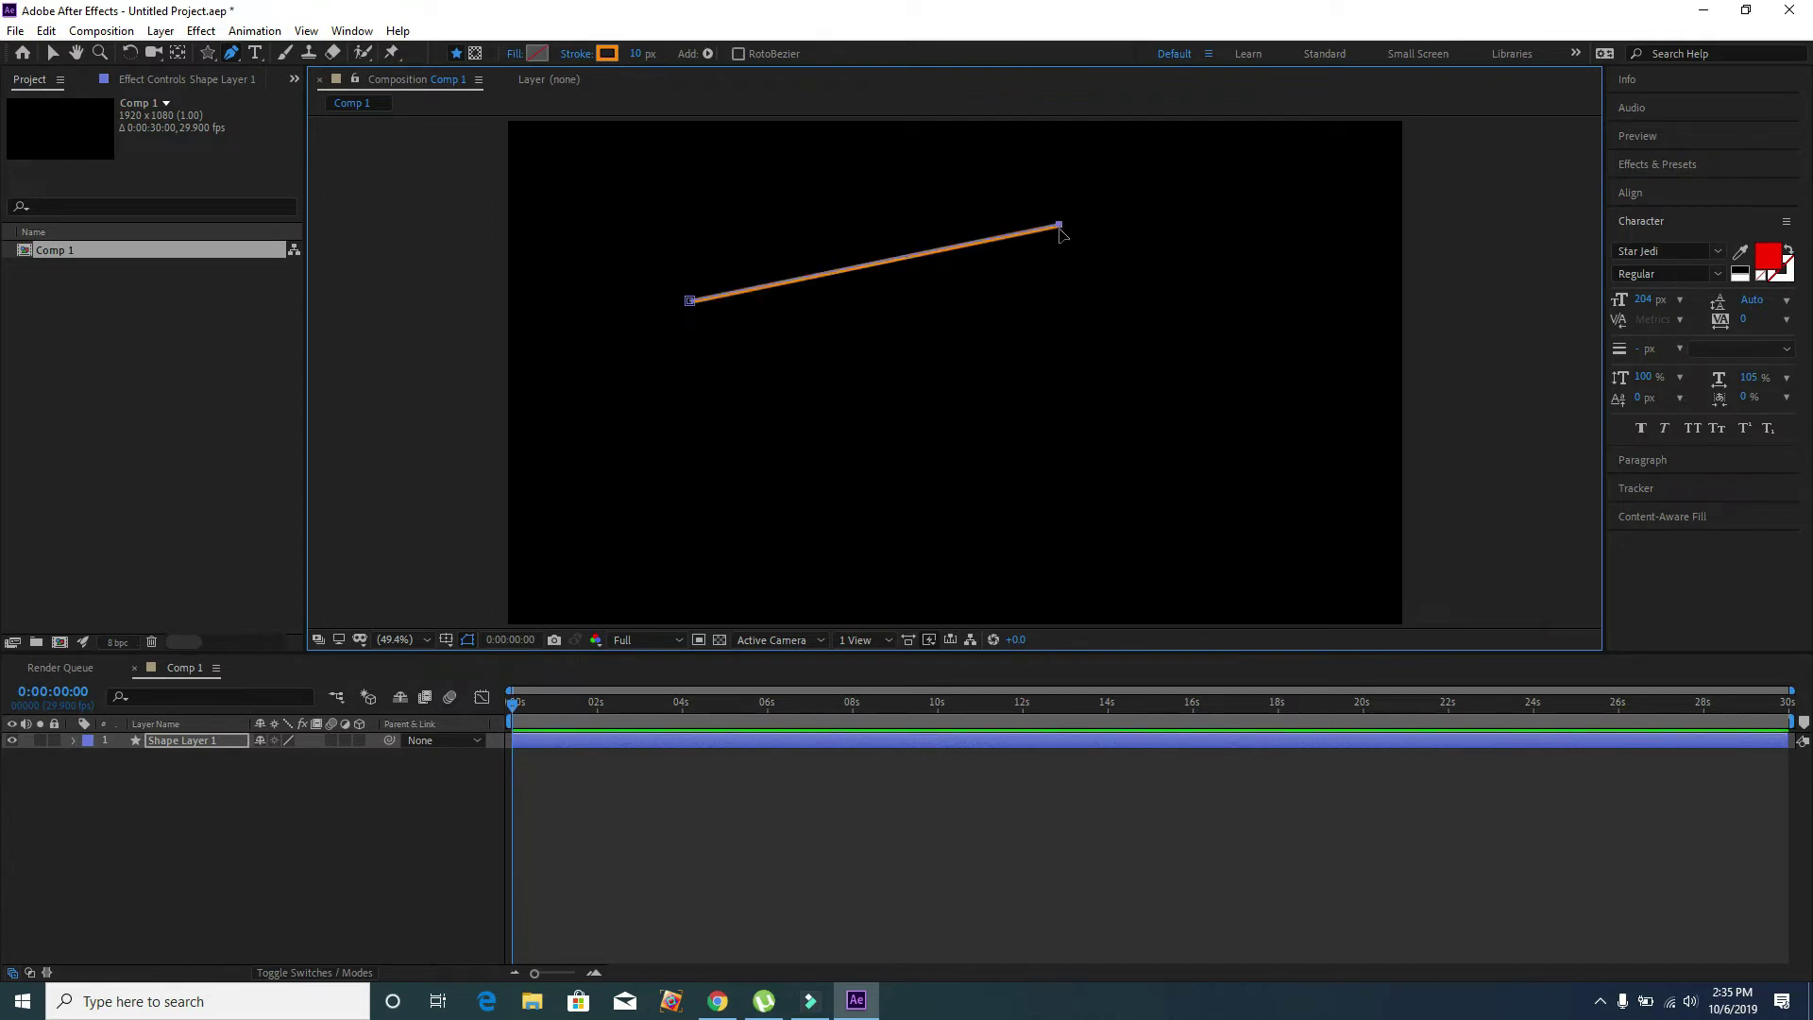
# Complete the new unfilled triangle by adding its lower vertex and closing the path, and select Shape 1 in the layer's contents
pyautogui.click(963, 413)
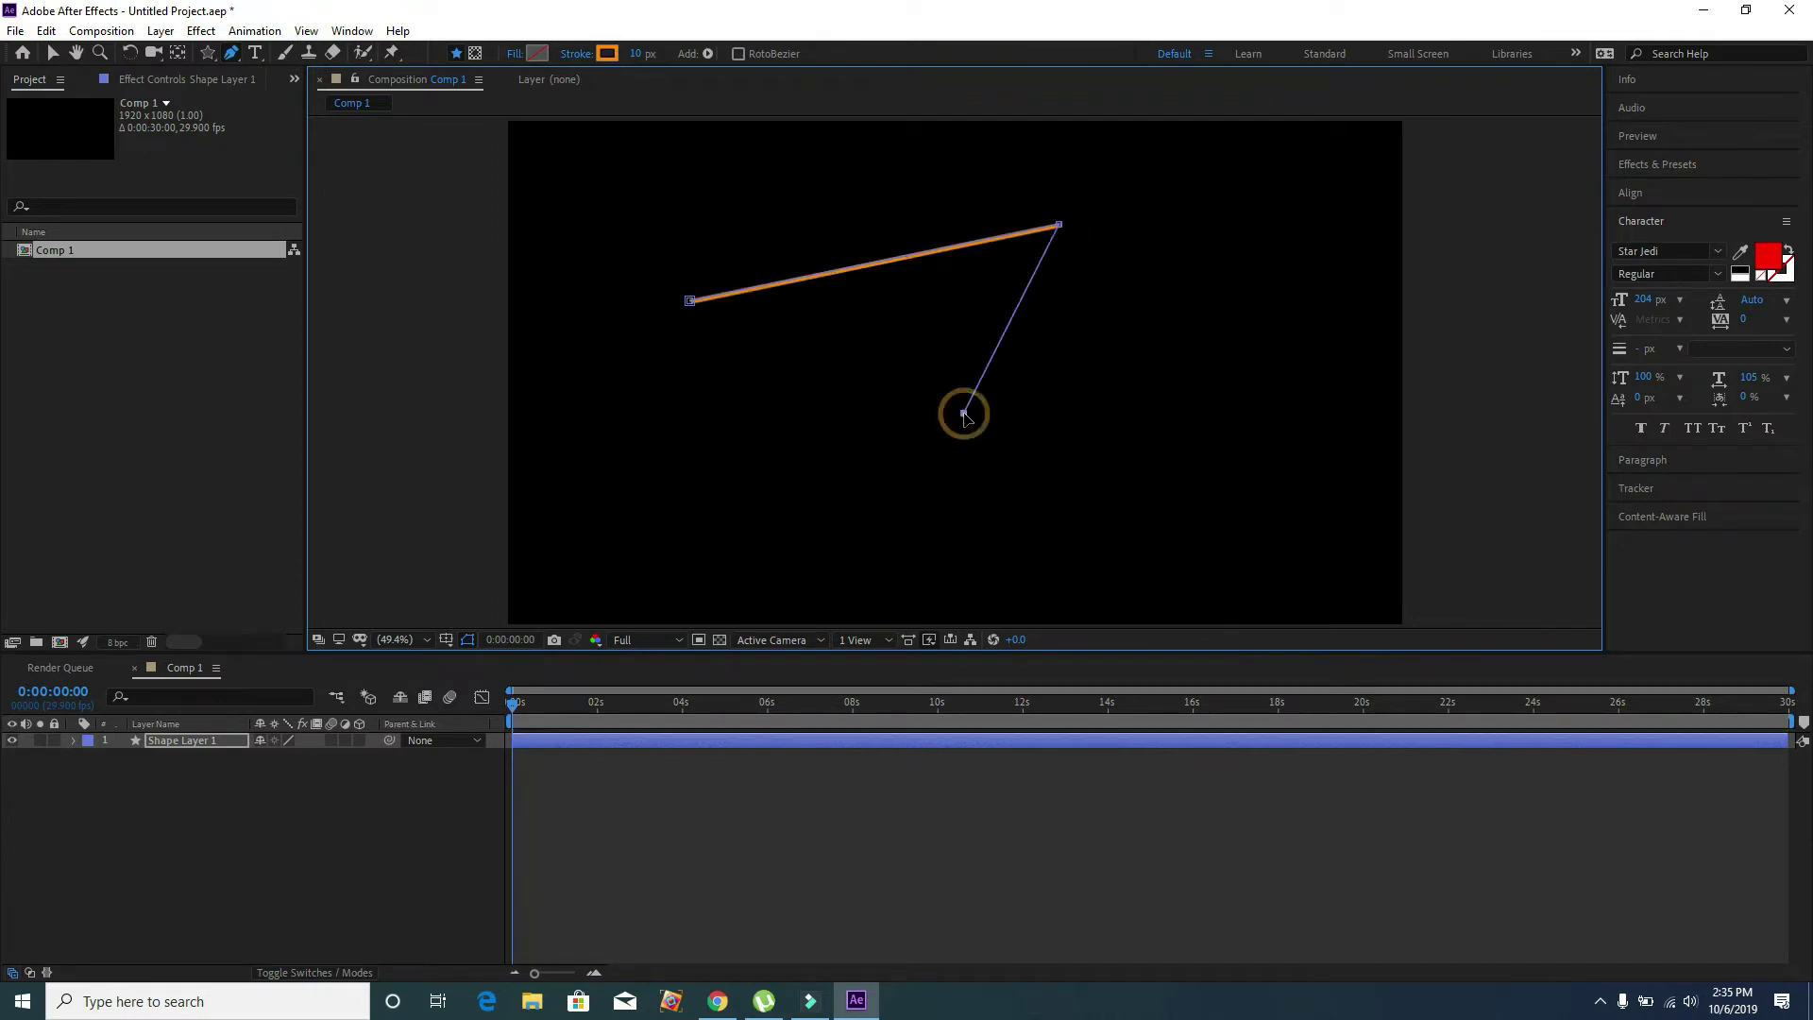
pyautogui.click(689, 302)
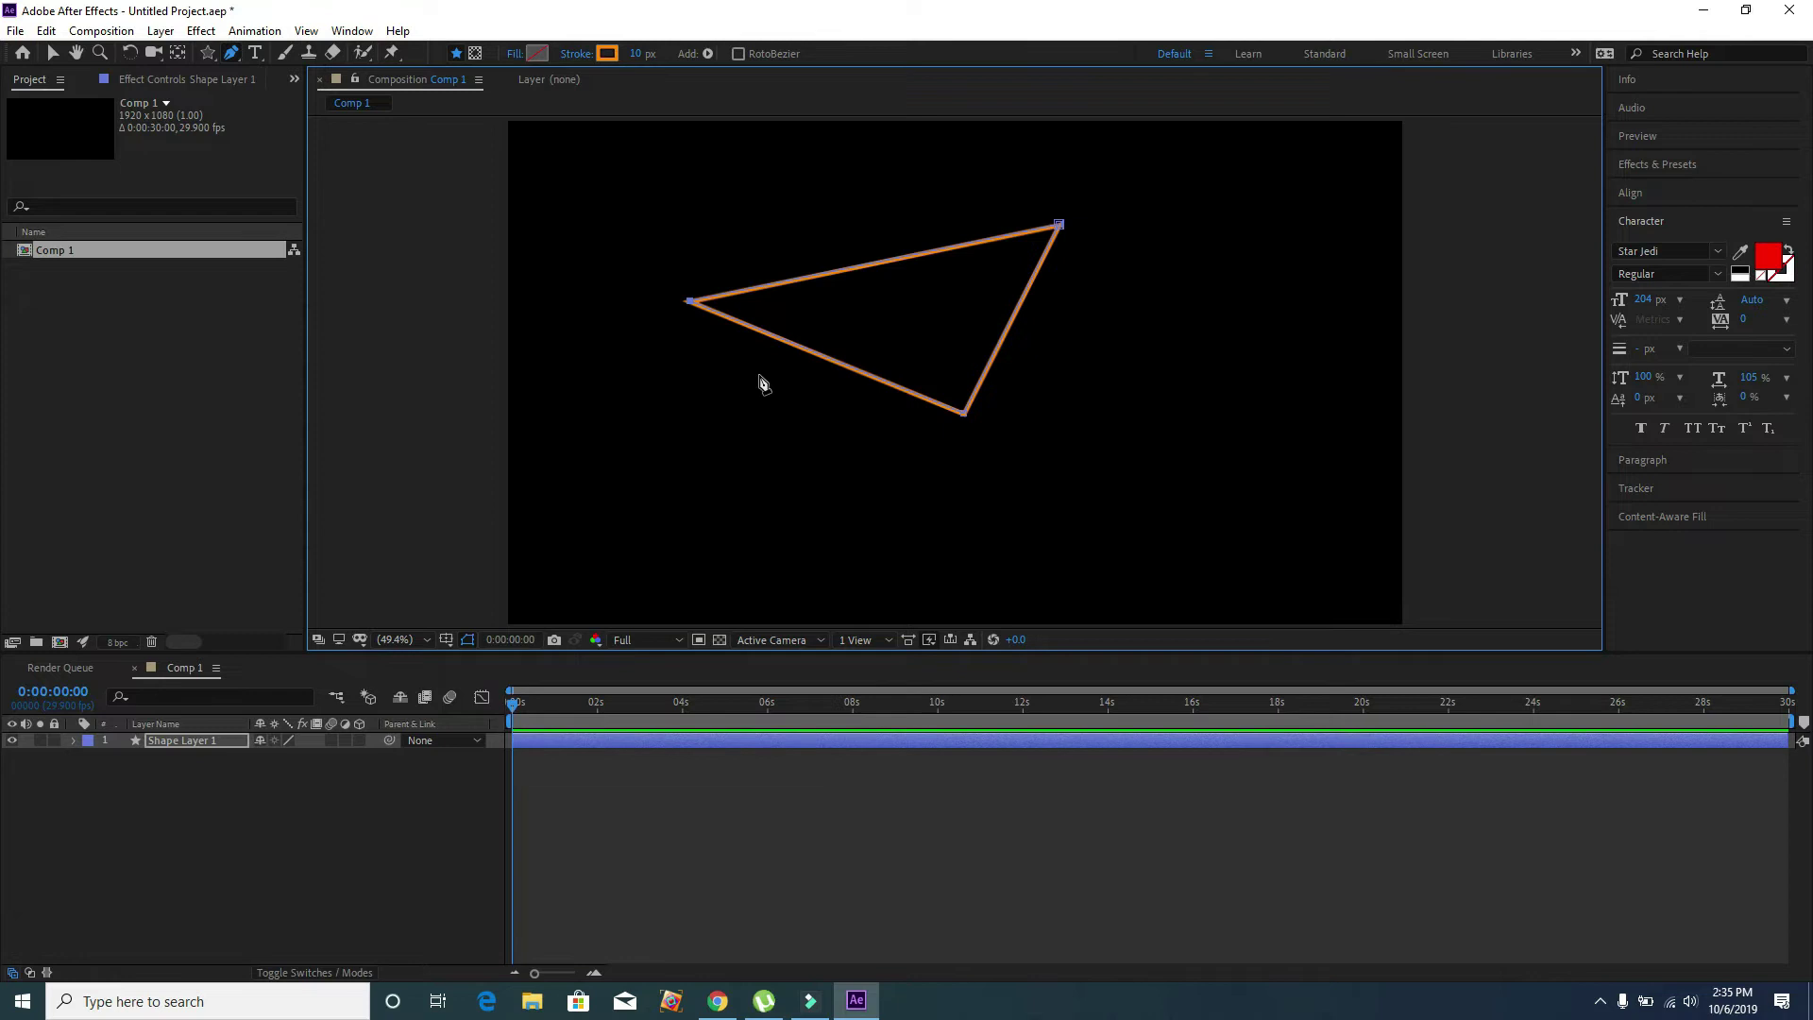
pyautogui.click(72, 740)
pyautogui.click(151, 744)
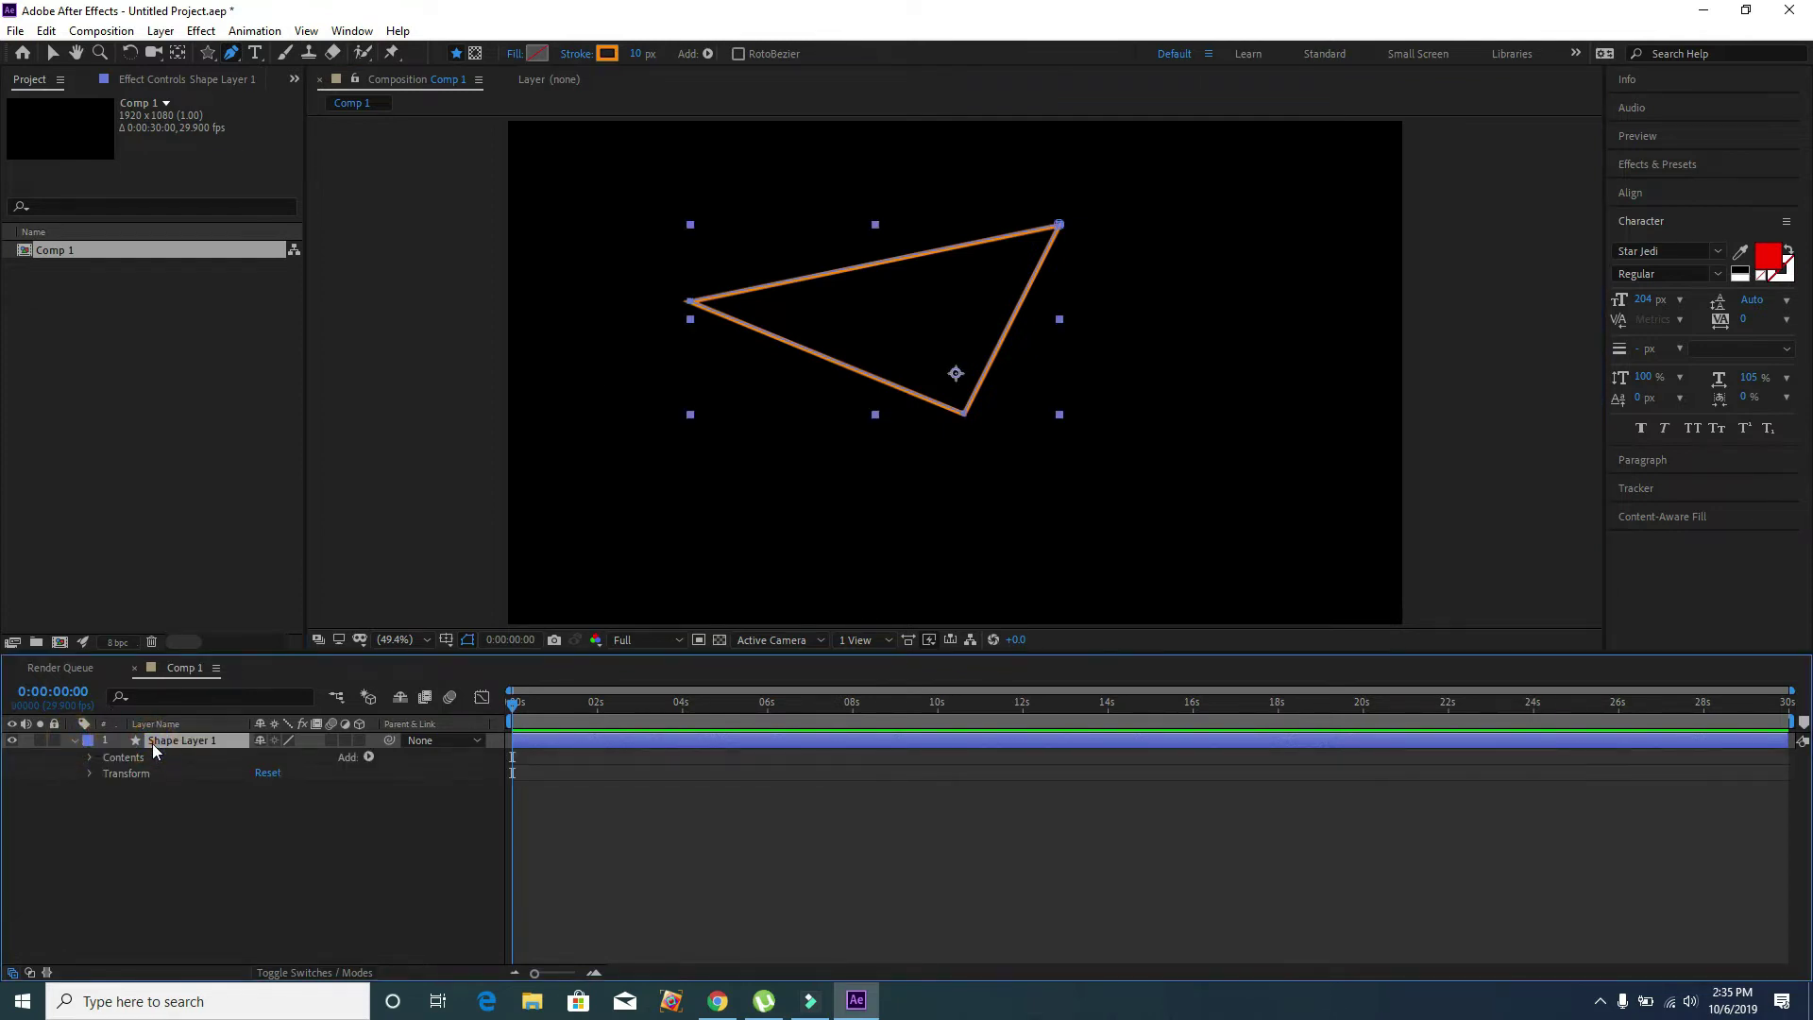
pyautogui.click(89, 757)
pyautogui.click(123, 774)
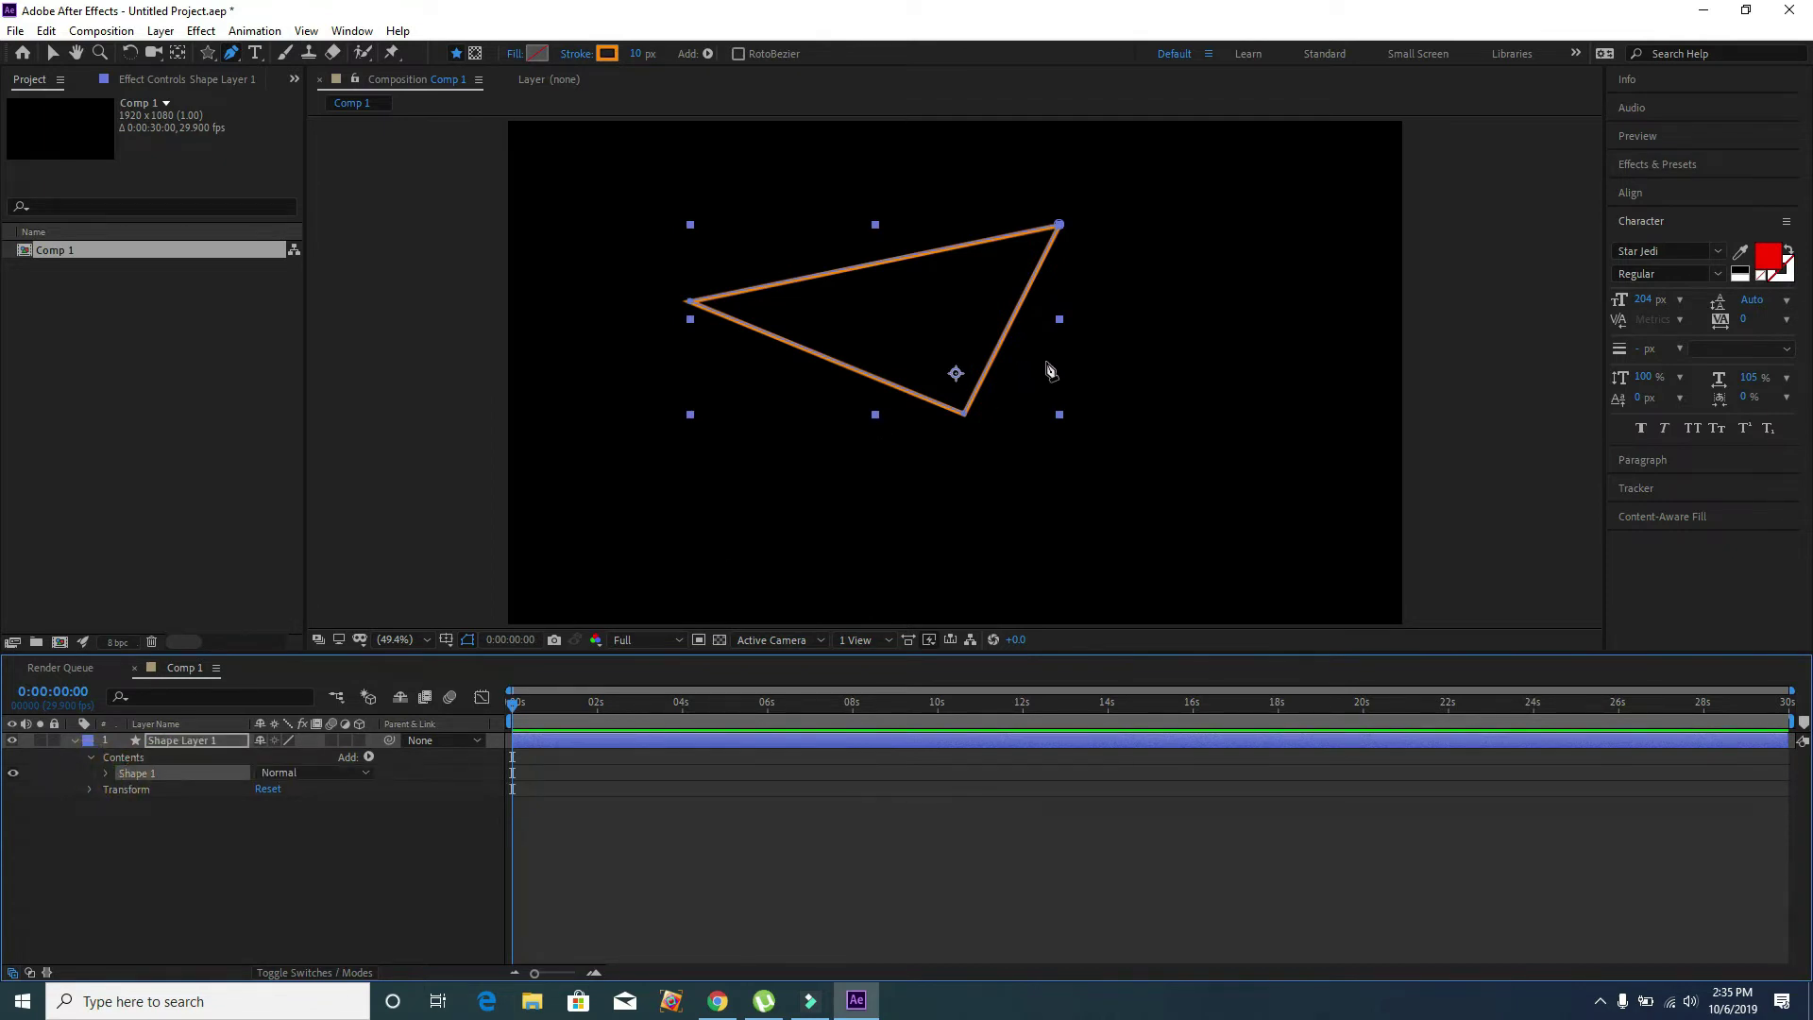
# Draw a second closed, unfilled triangle below the first one in the same shape layer, undoing any stray vertex
pyautogui.click(755, 459)
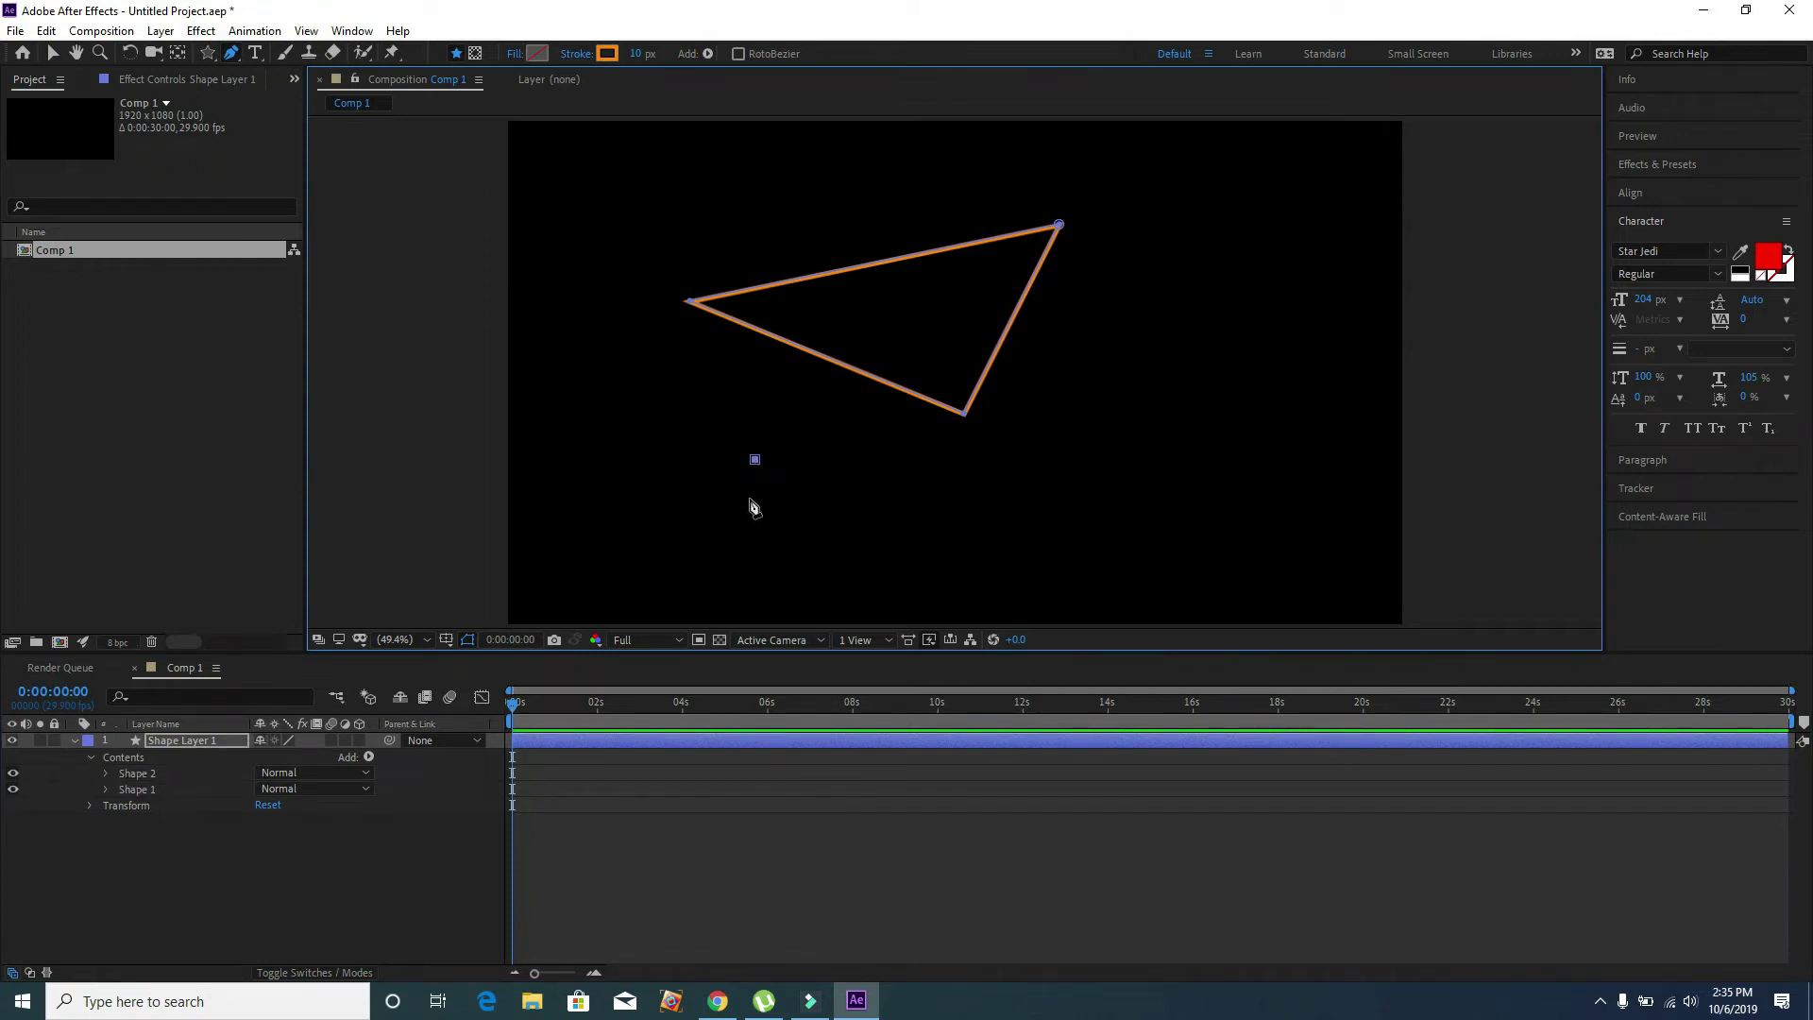
pyautogui.click(1091, 457)
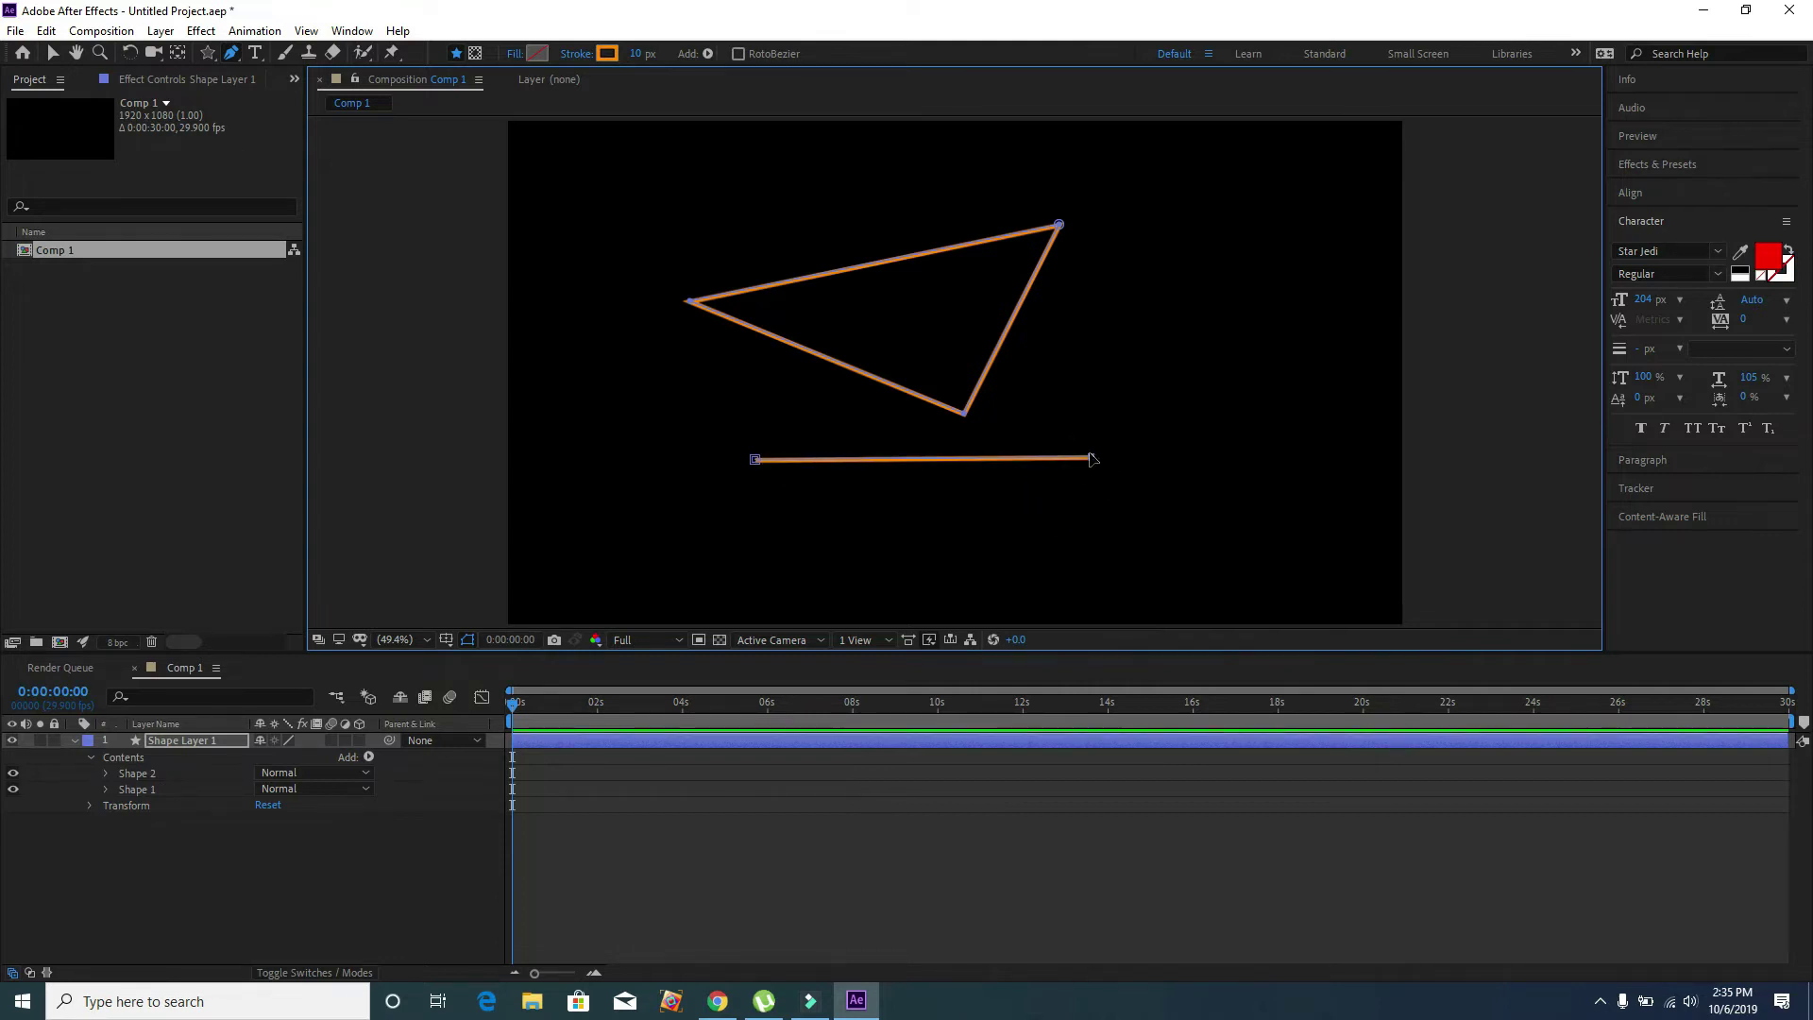
pyautogui.click(978, 541)
pyautogui.click(753, 462)
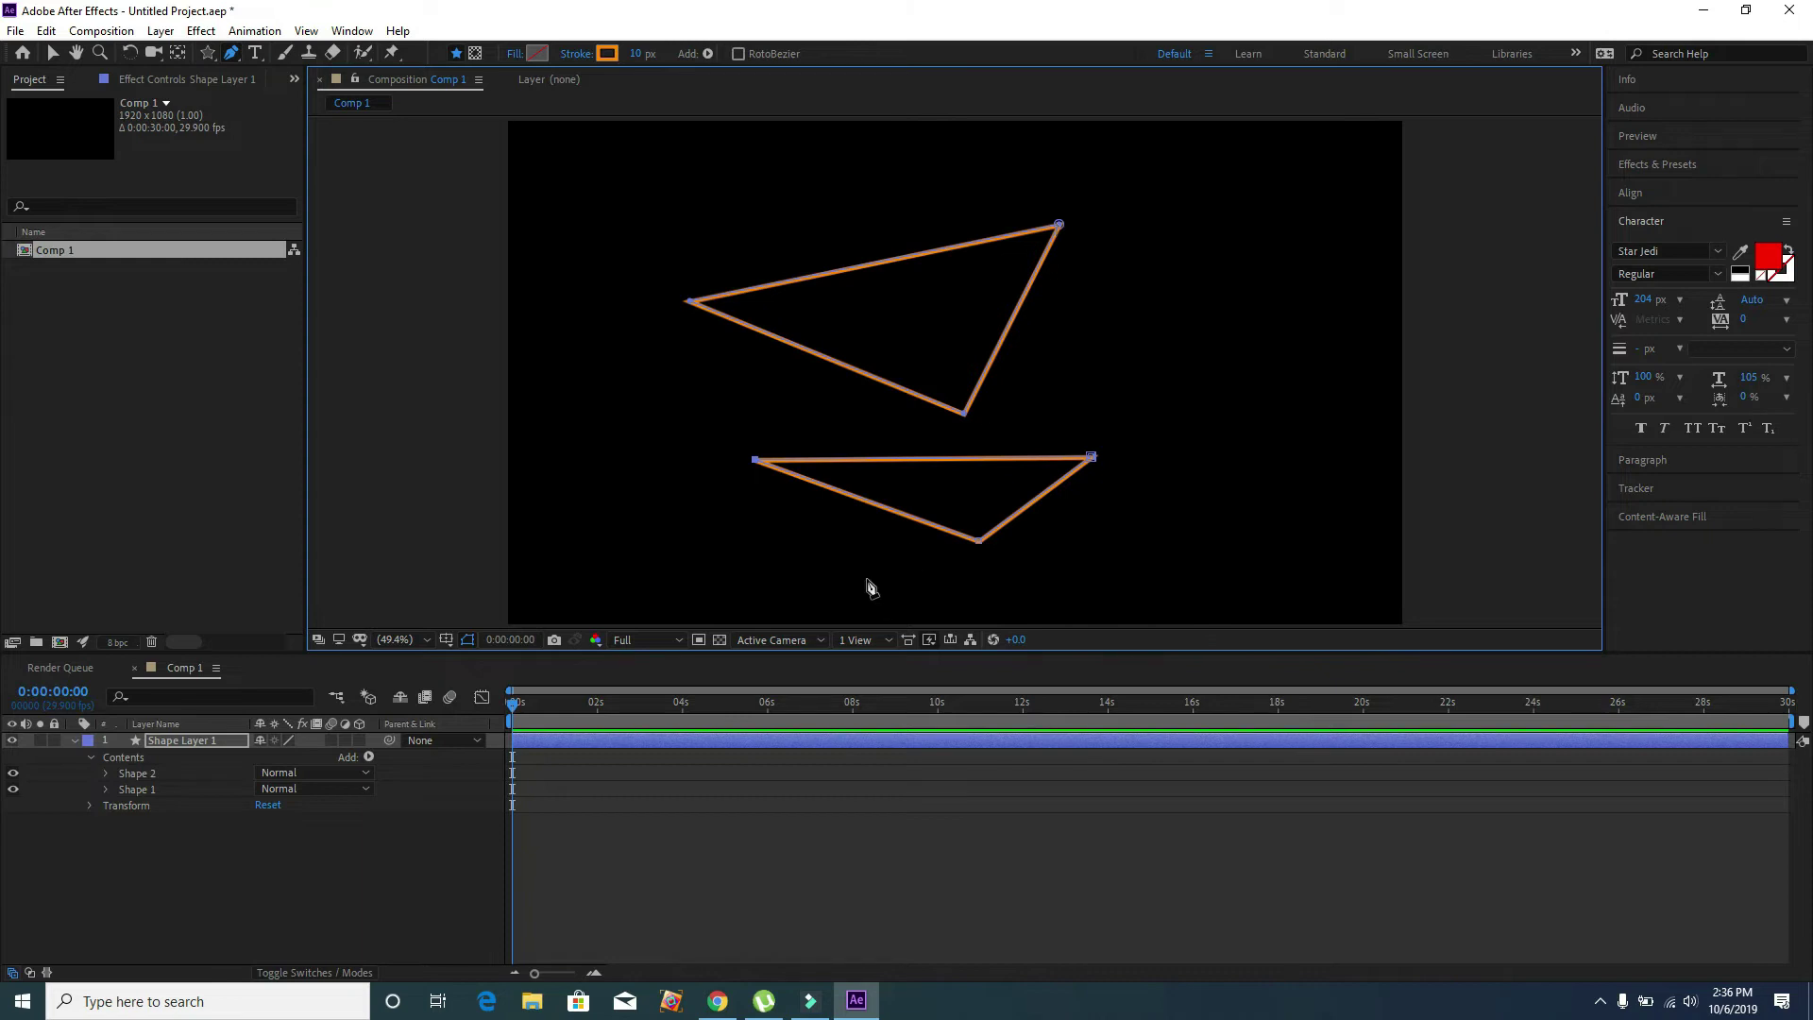
pyautogui.click(637, 433)
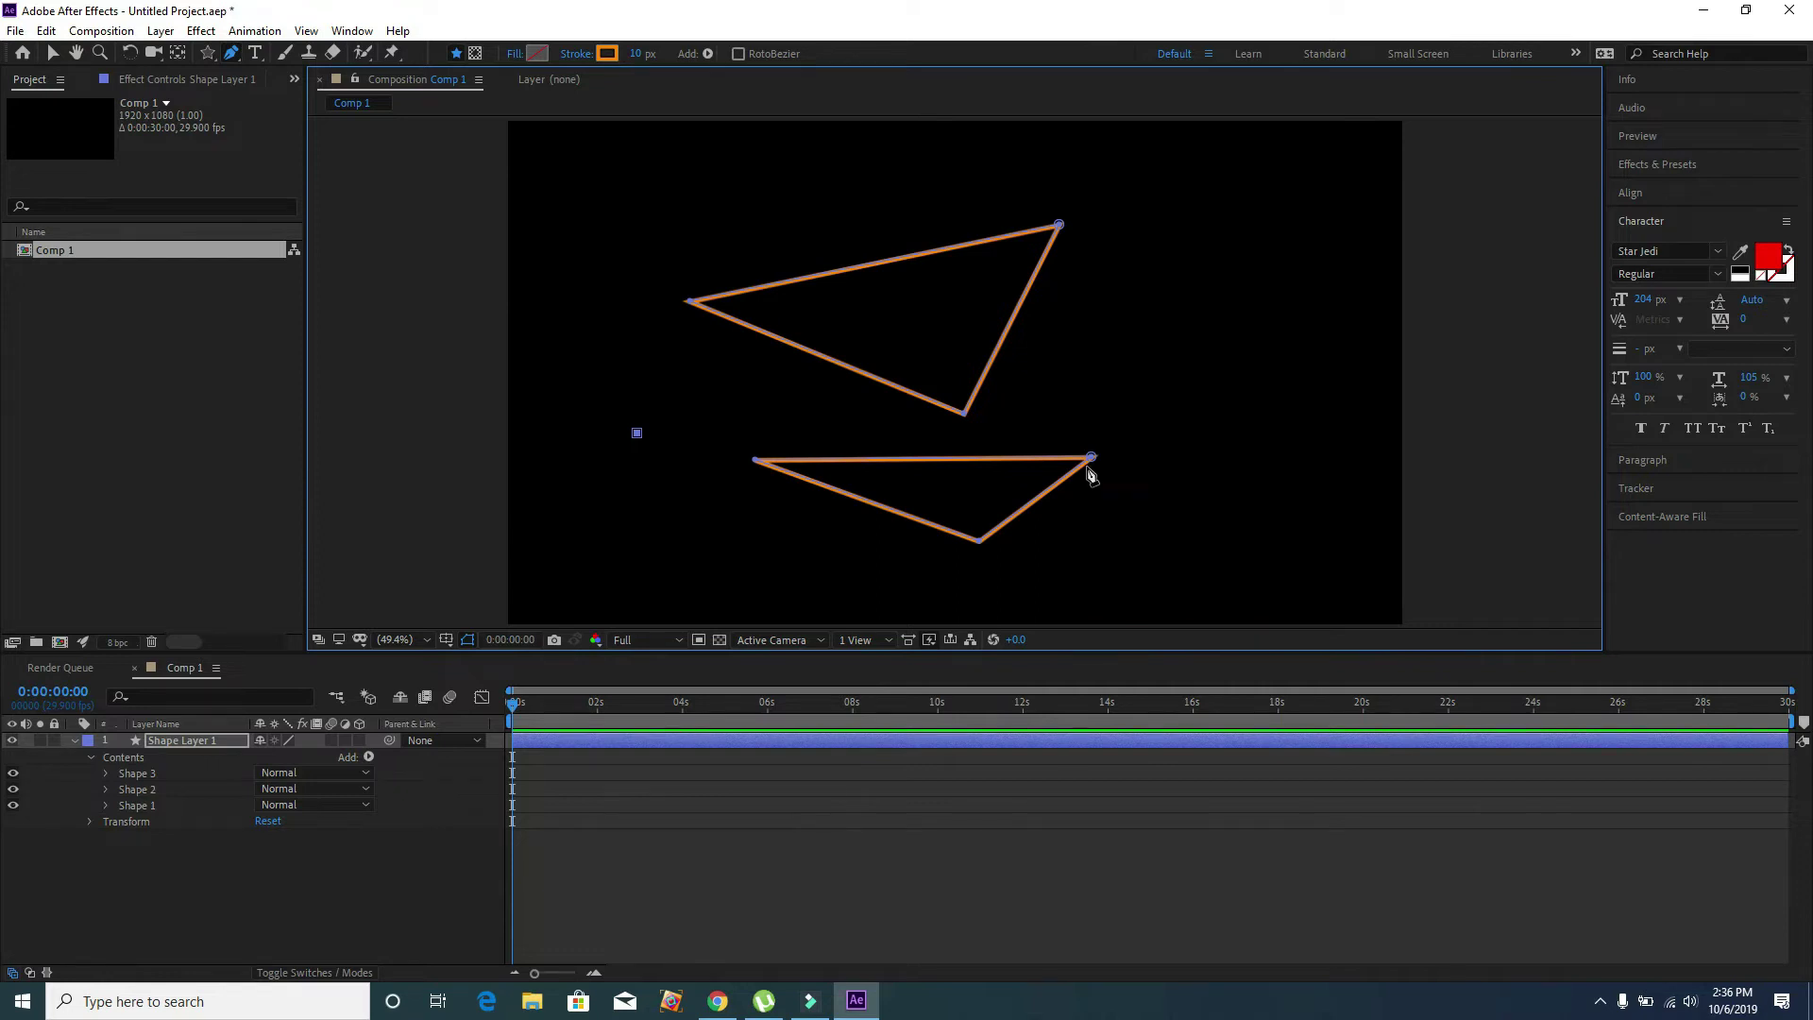
pyautogui.hotkey('ctrl', 'z')
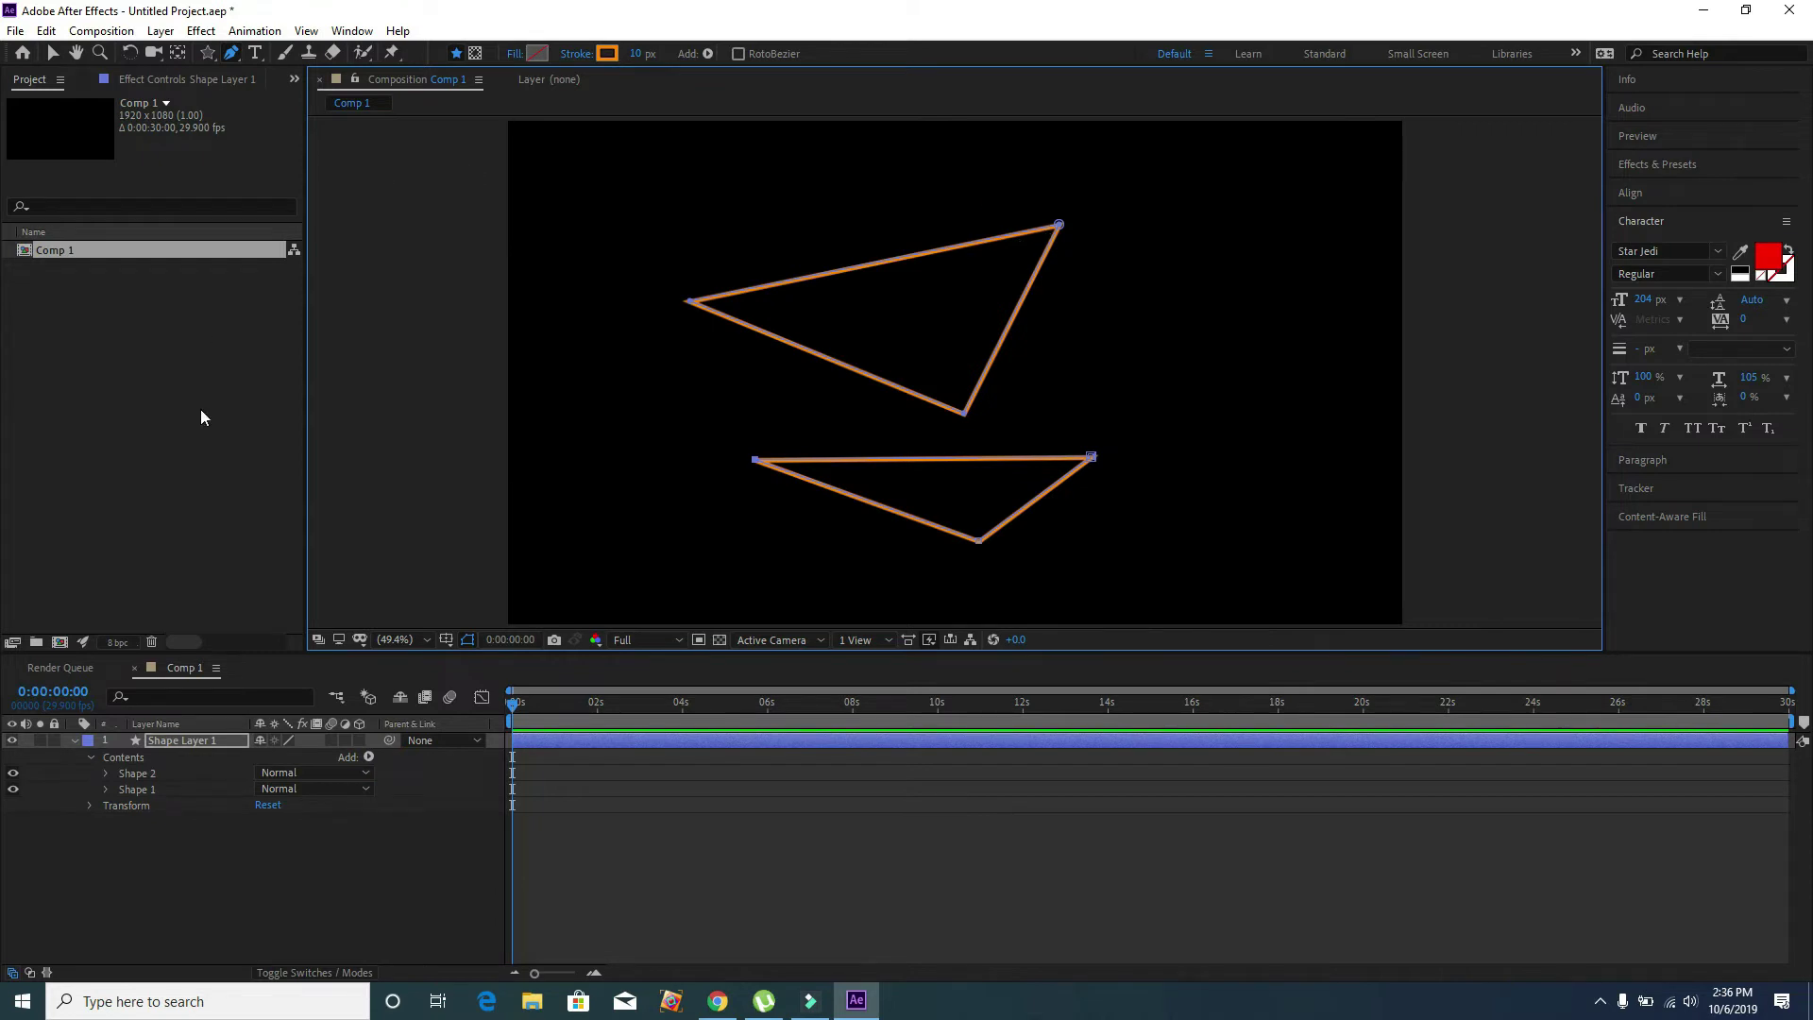
# Try adding a third shape, an open three-vertex path crossing the upper triangle, and undo it
pyautogui.click(151, 773)
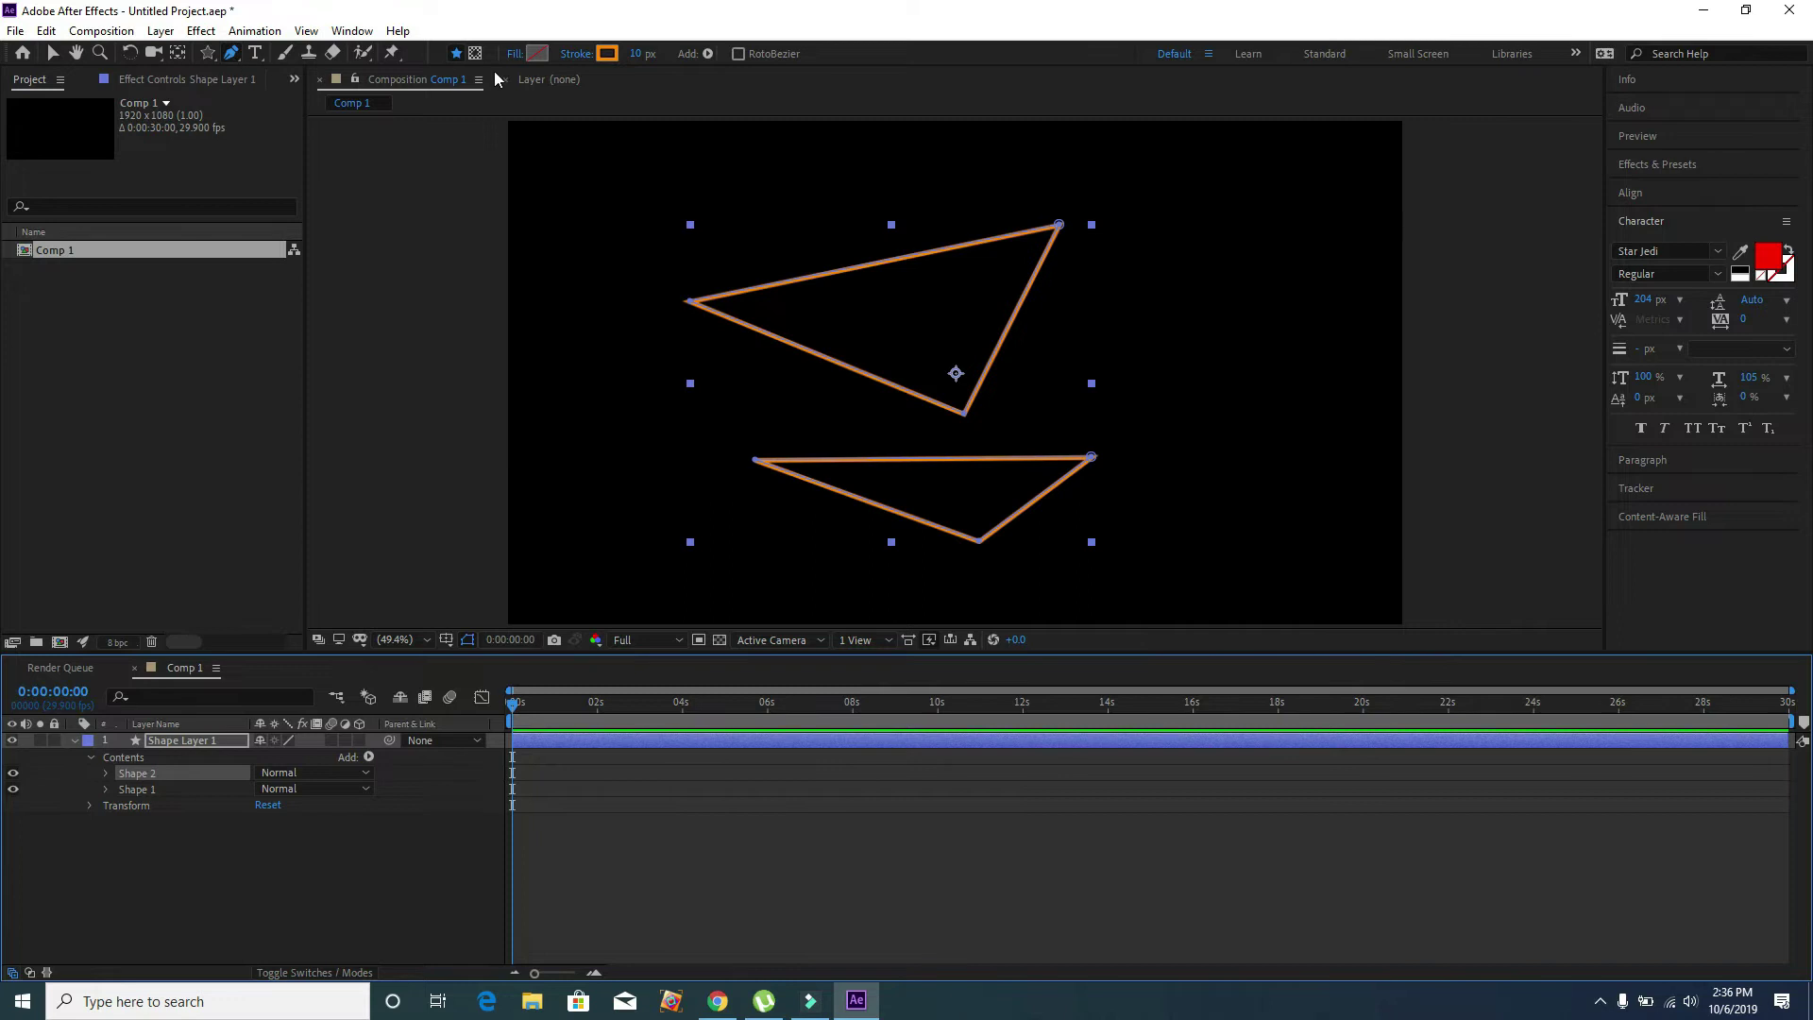
pyautogui.click(1060, 227)
pyautogui.click(1199, 268)
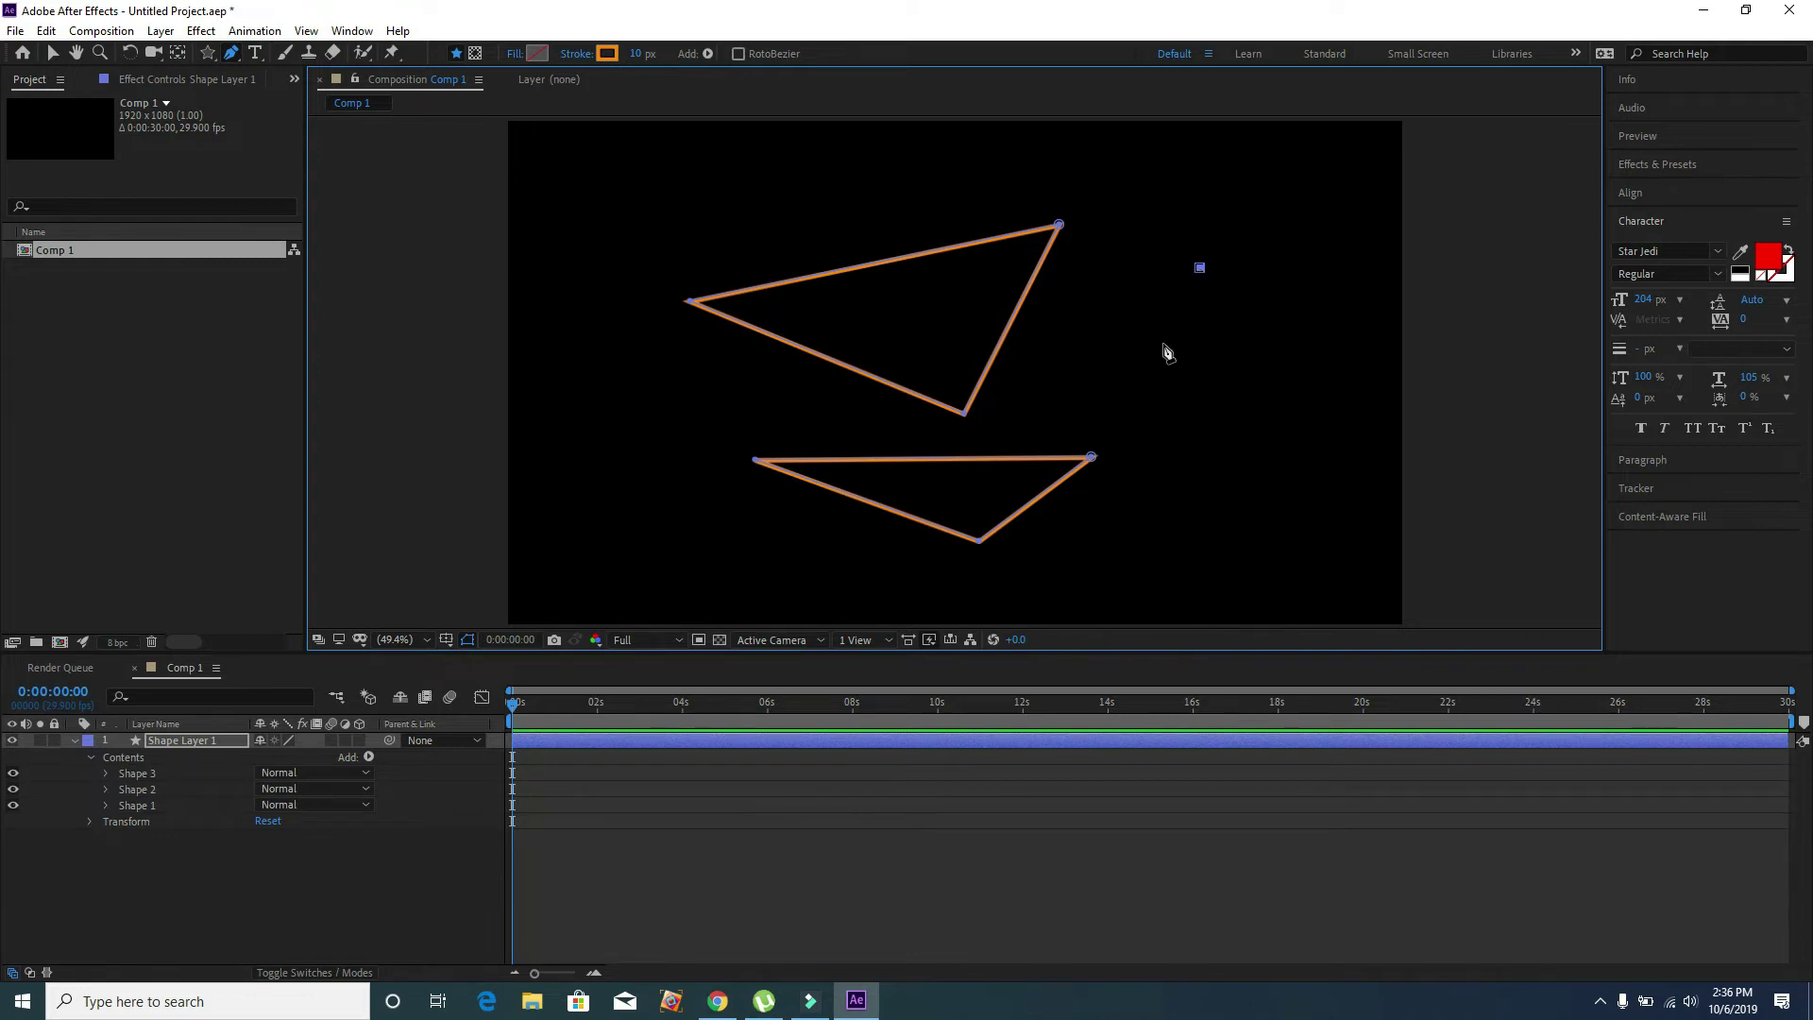
pyautogui.click(1126, 338)
pyautogui.click(911, 311)
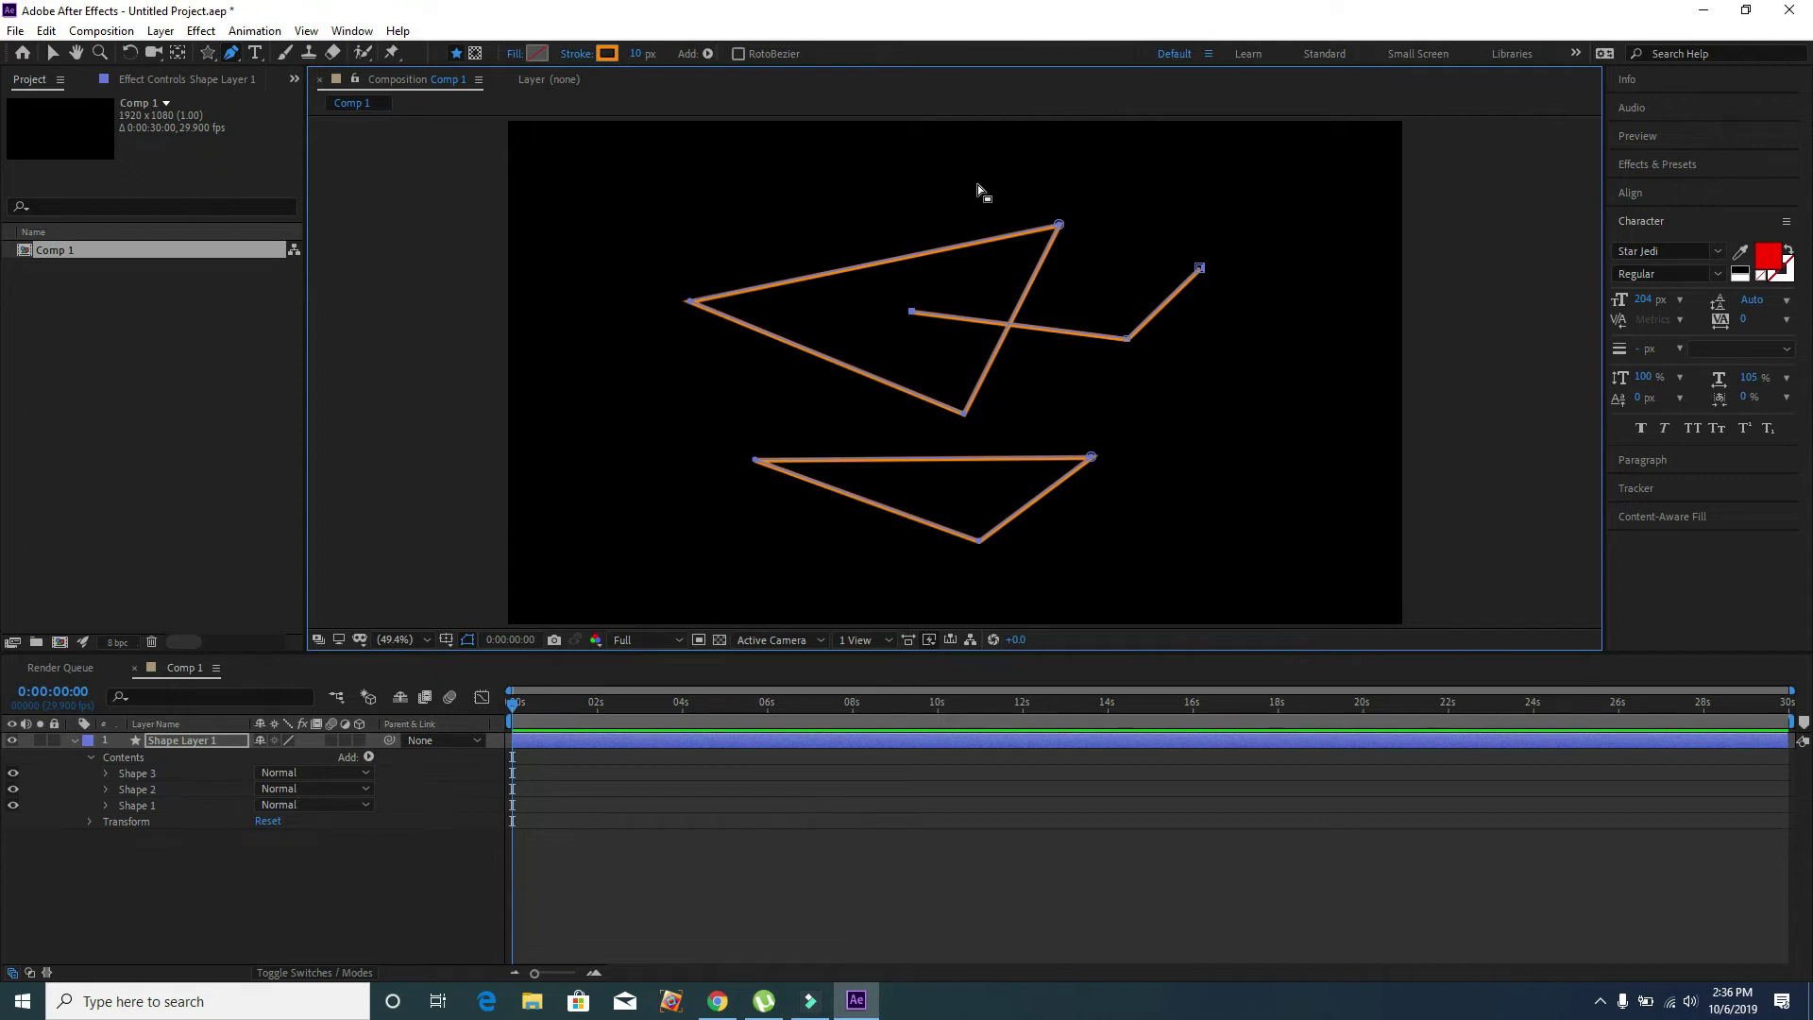
pyautogui.hotkey('ctrl', 'z')
pyautogui.hotkey('ctrl', 'z')
pyautogui.hotkey('ctrl', 'z')
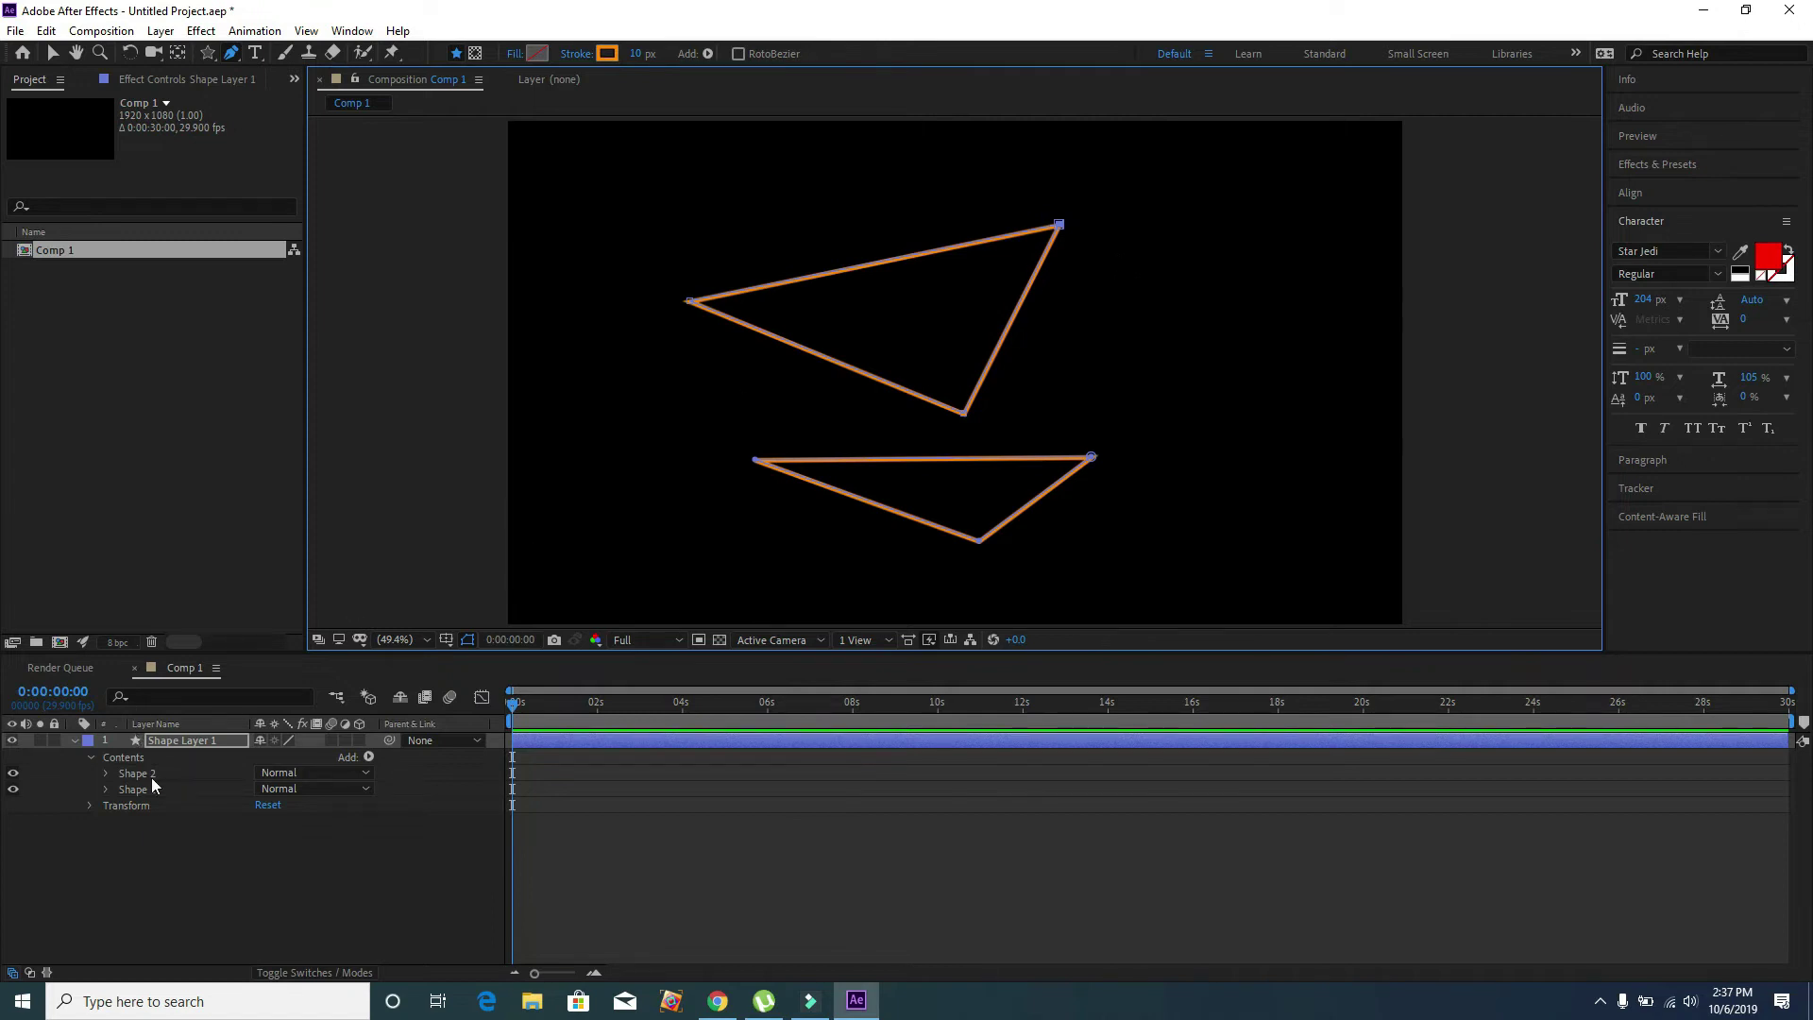
# Draw an open two-vertex line to the right of the upper triangle in the same shape layer, and deselect the layer
pyautogui.click(1219, 202)
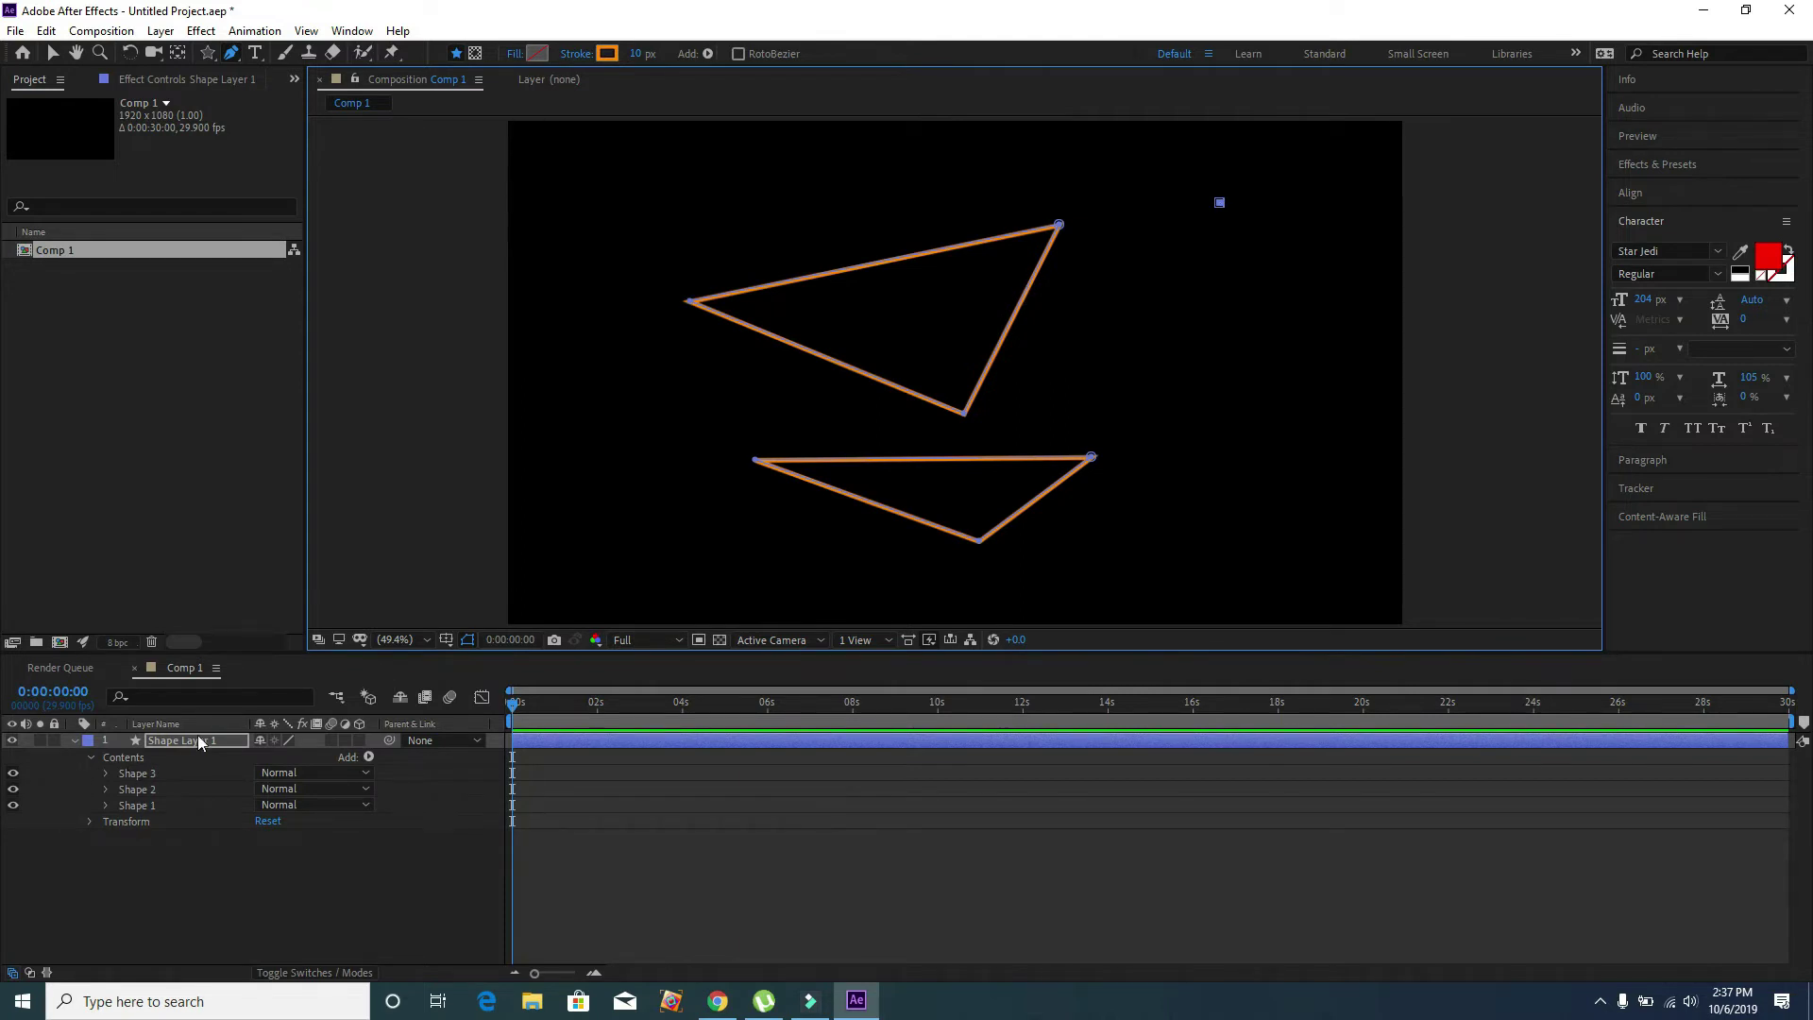
pyautogui.click(1085, 293)
pyautogui.click(861, 817)
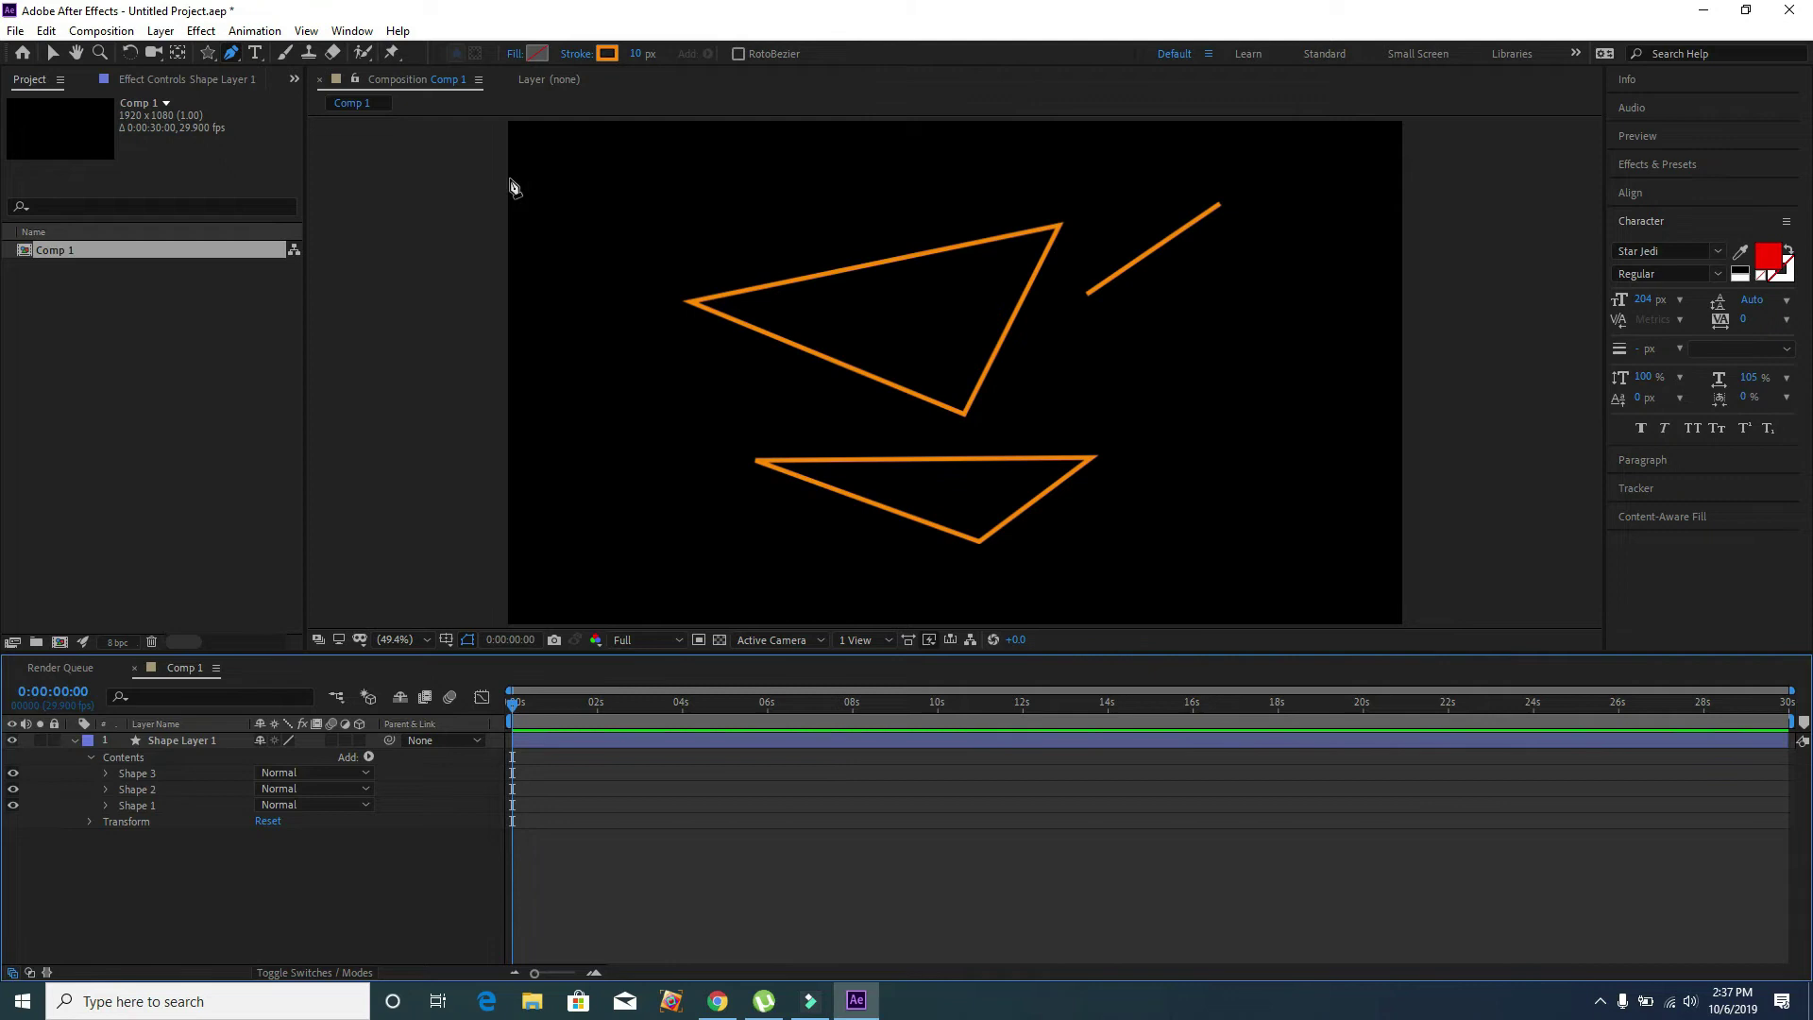
# Try starting a path with no layer selected so it goes on a separate shape layer, and undo it
pyautogui.click(1239, 334)
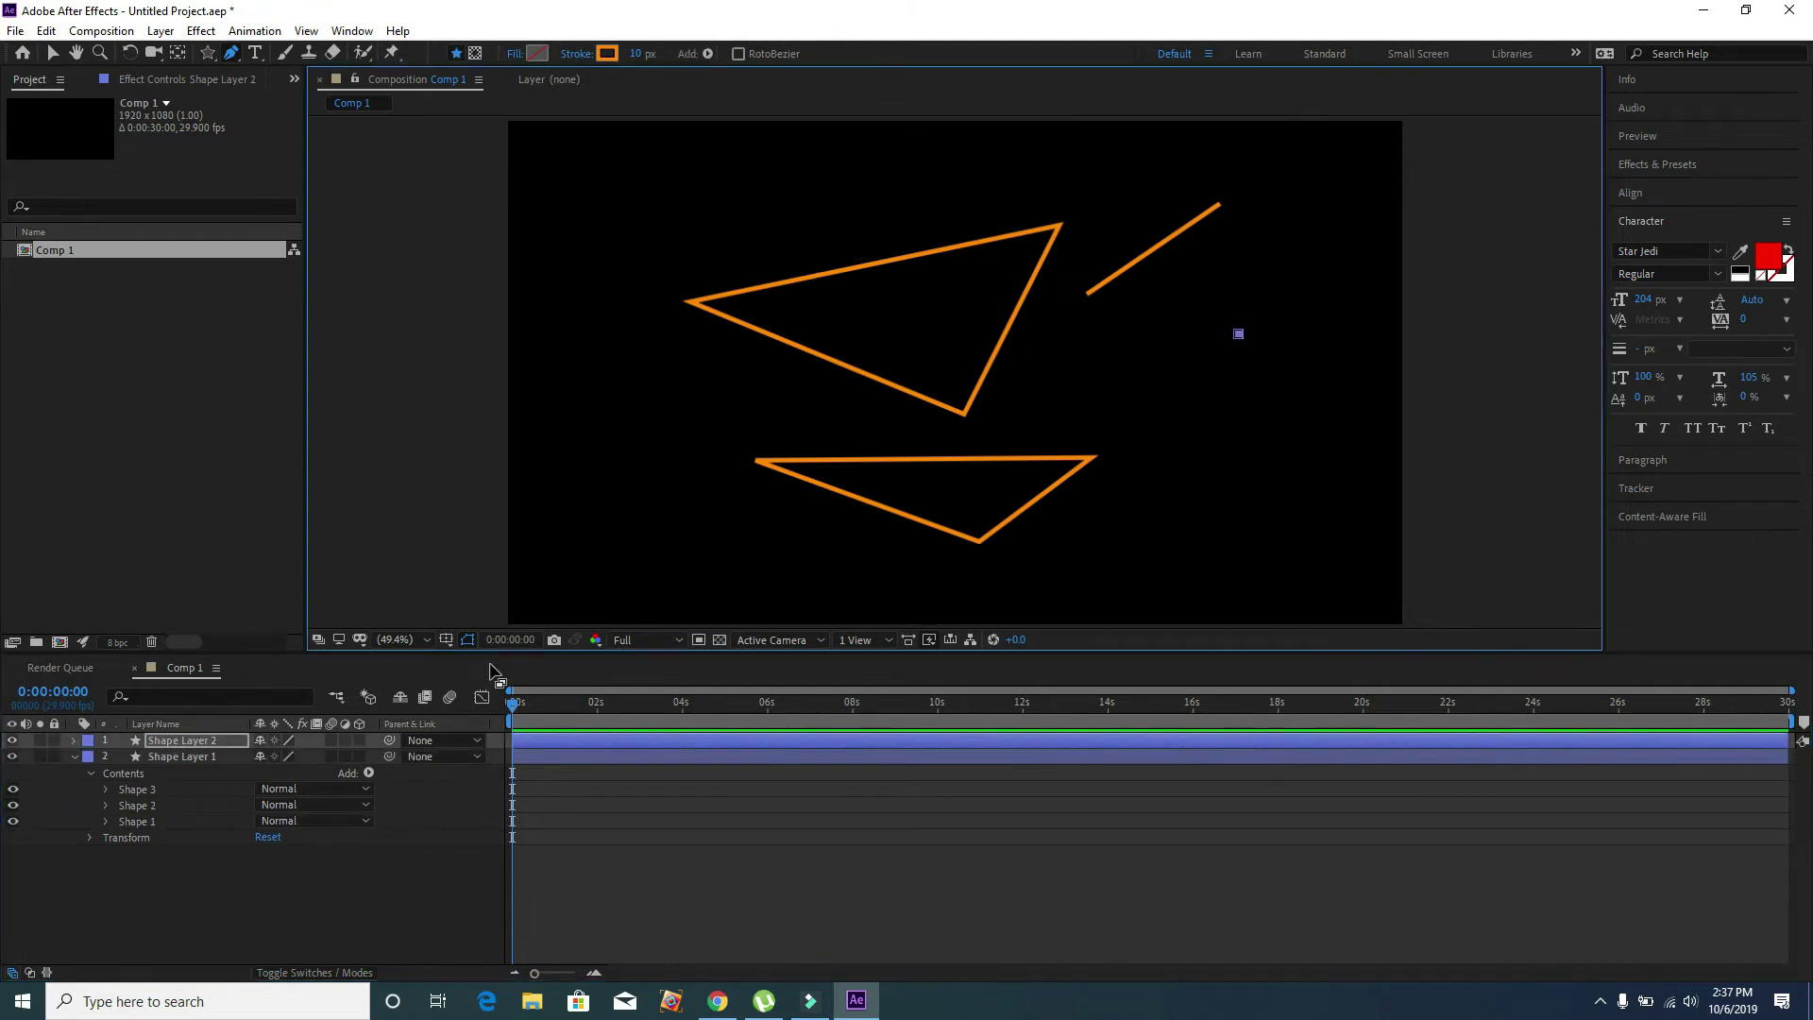
pyautogui.click(212, 741)
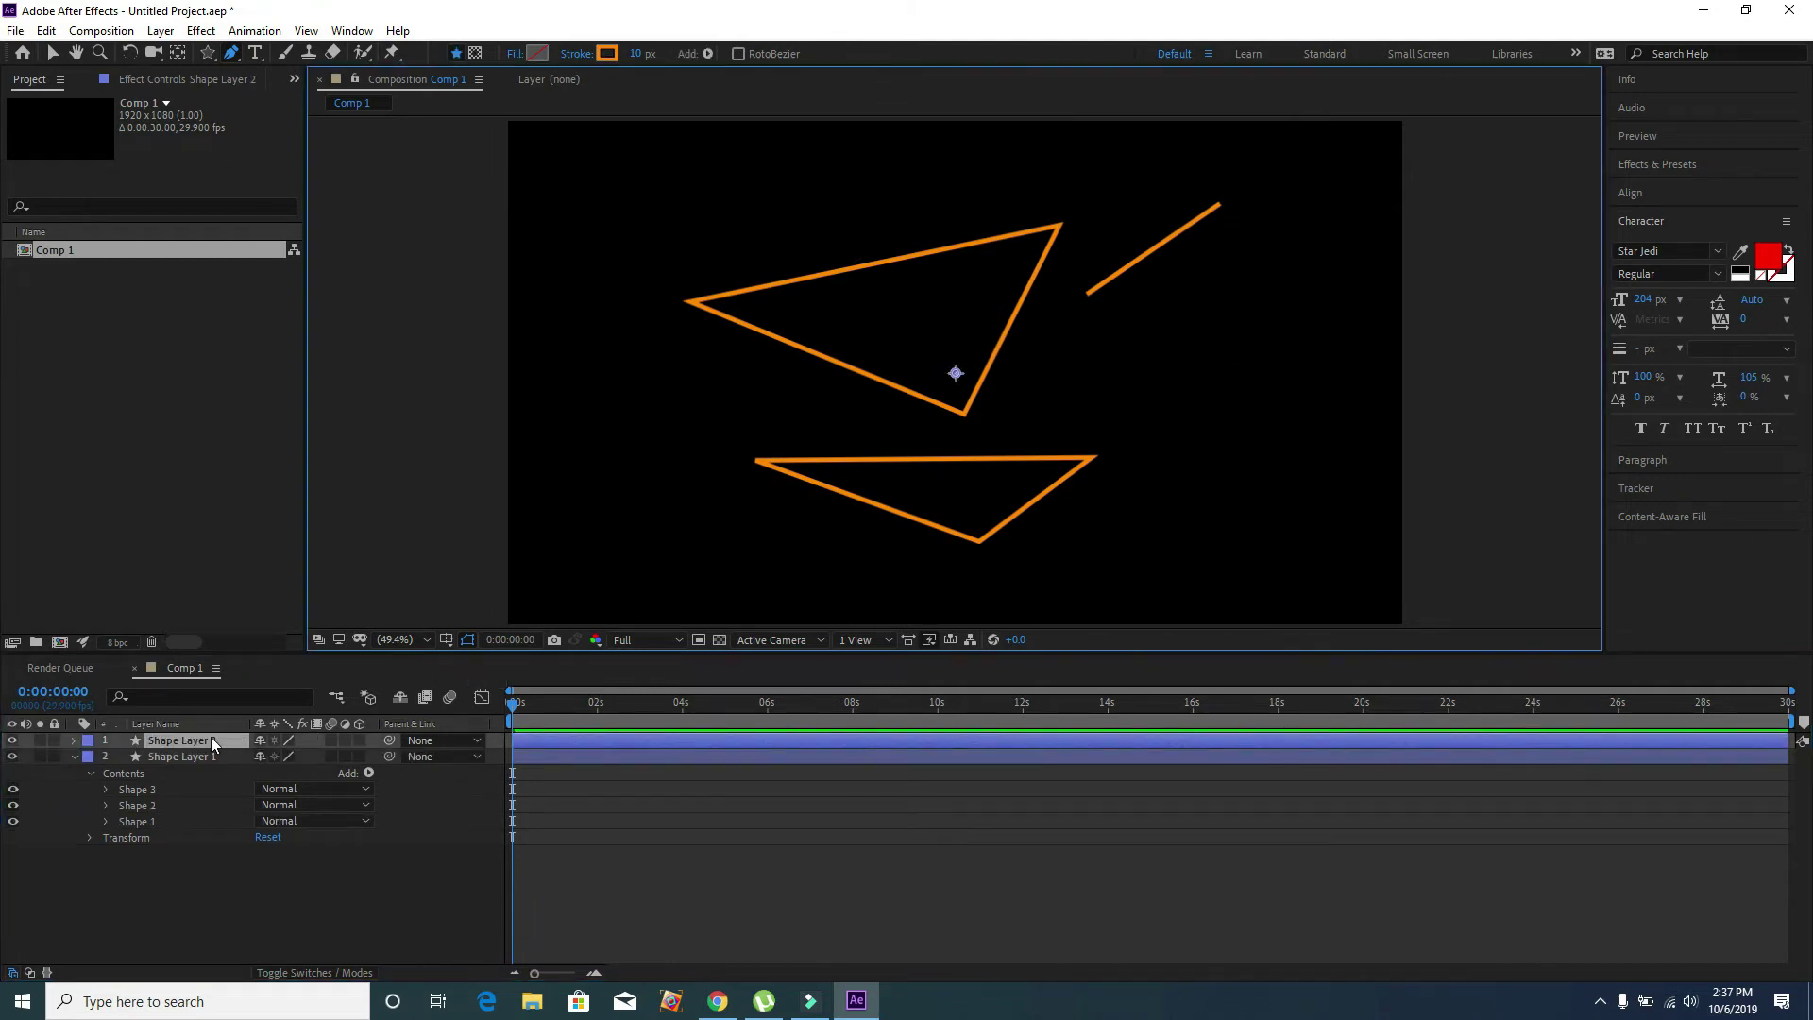
pyautogui.hotkey('ctrl', 'z')
pyautogui.hotkey('ctrl', 'z')
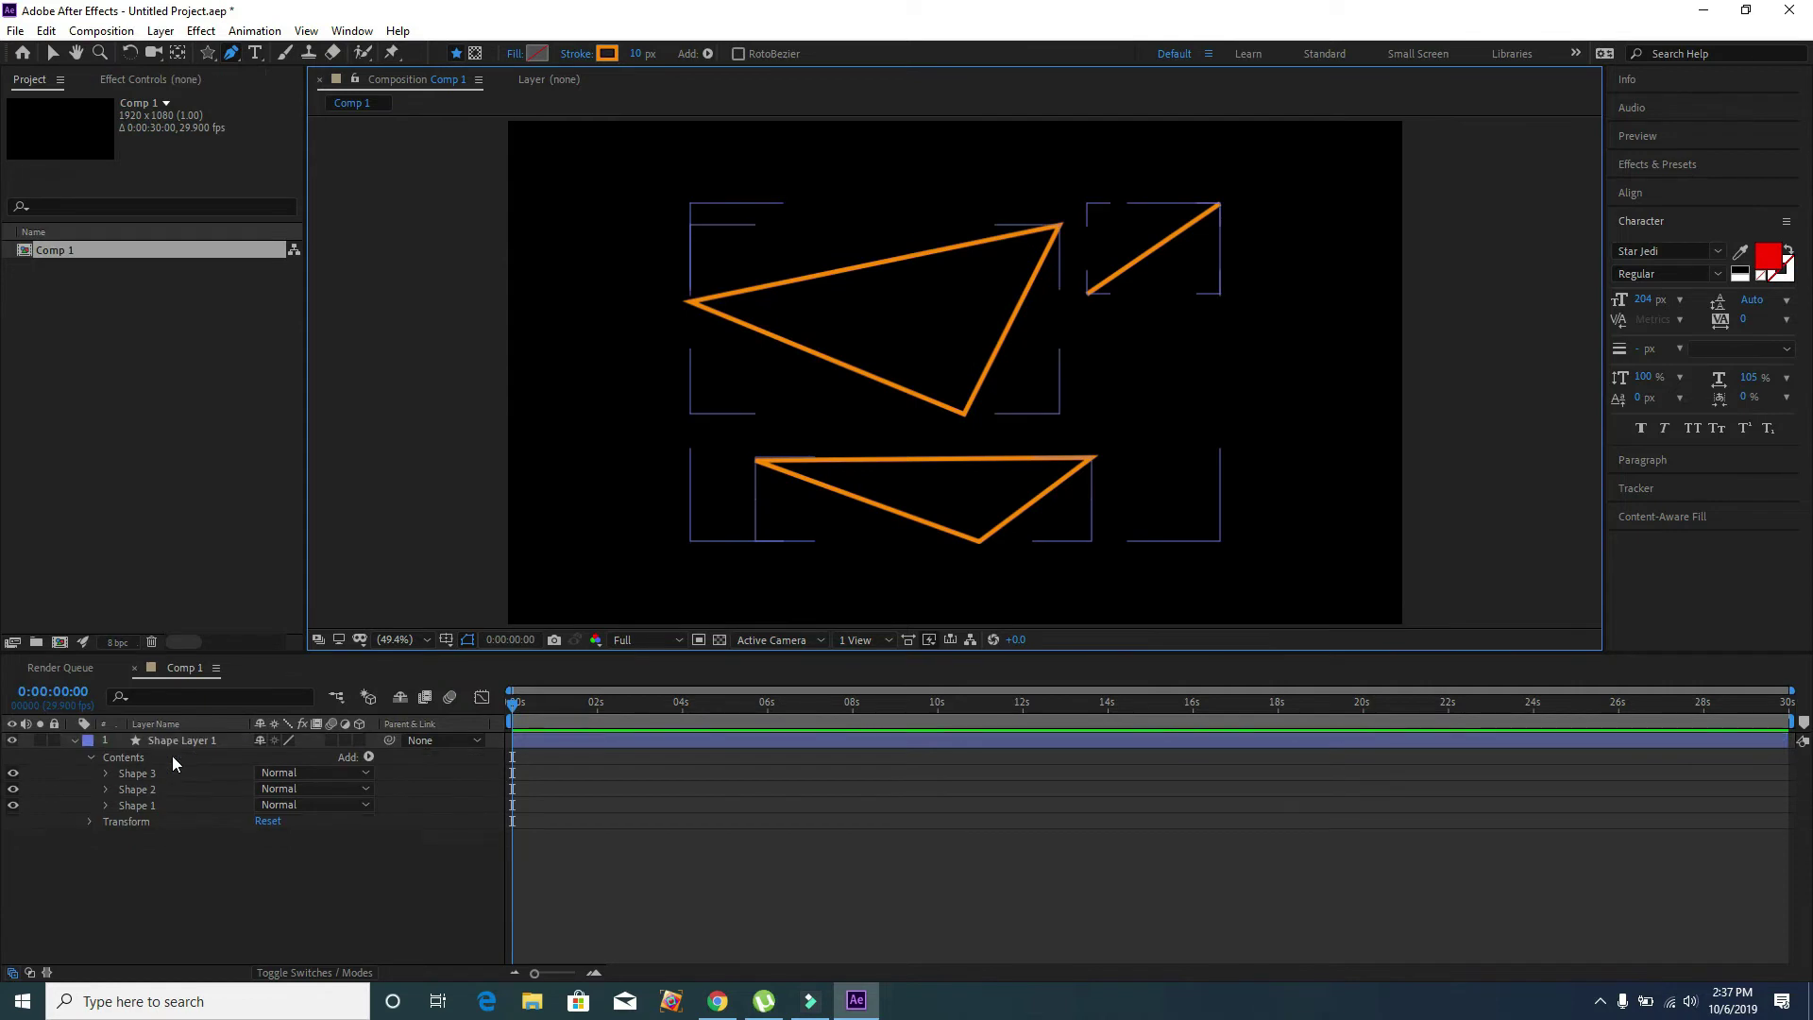
# Select Shape Layer 1, try starting another shape inside it, and undo the new vertex
pyautogui.click(179, 744)
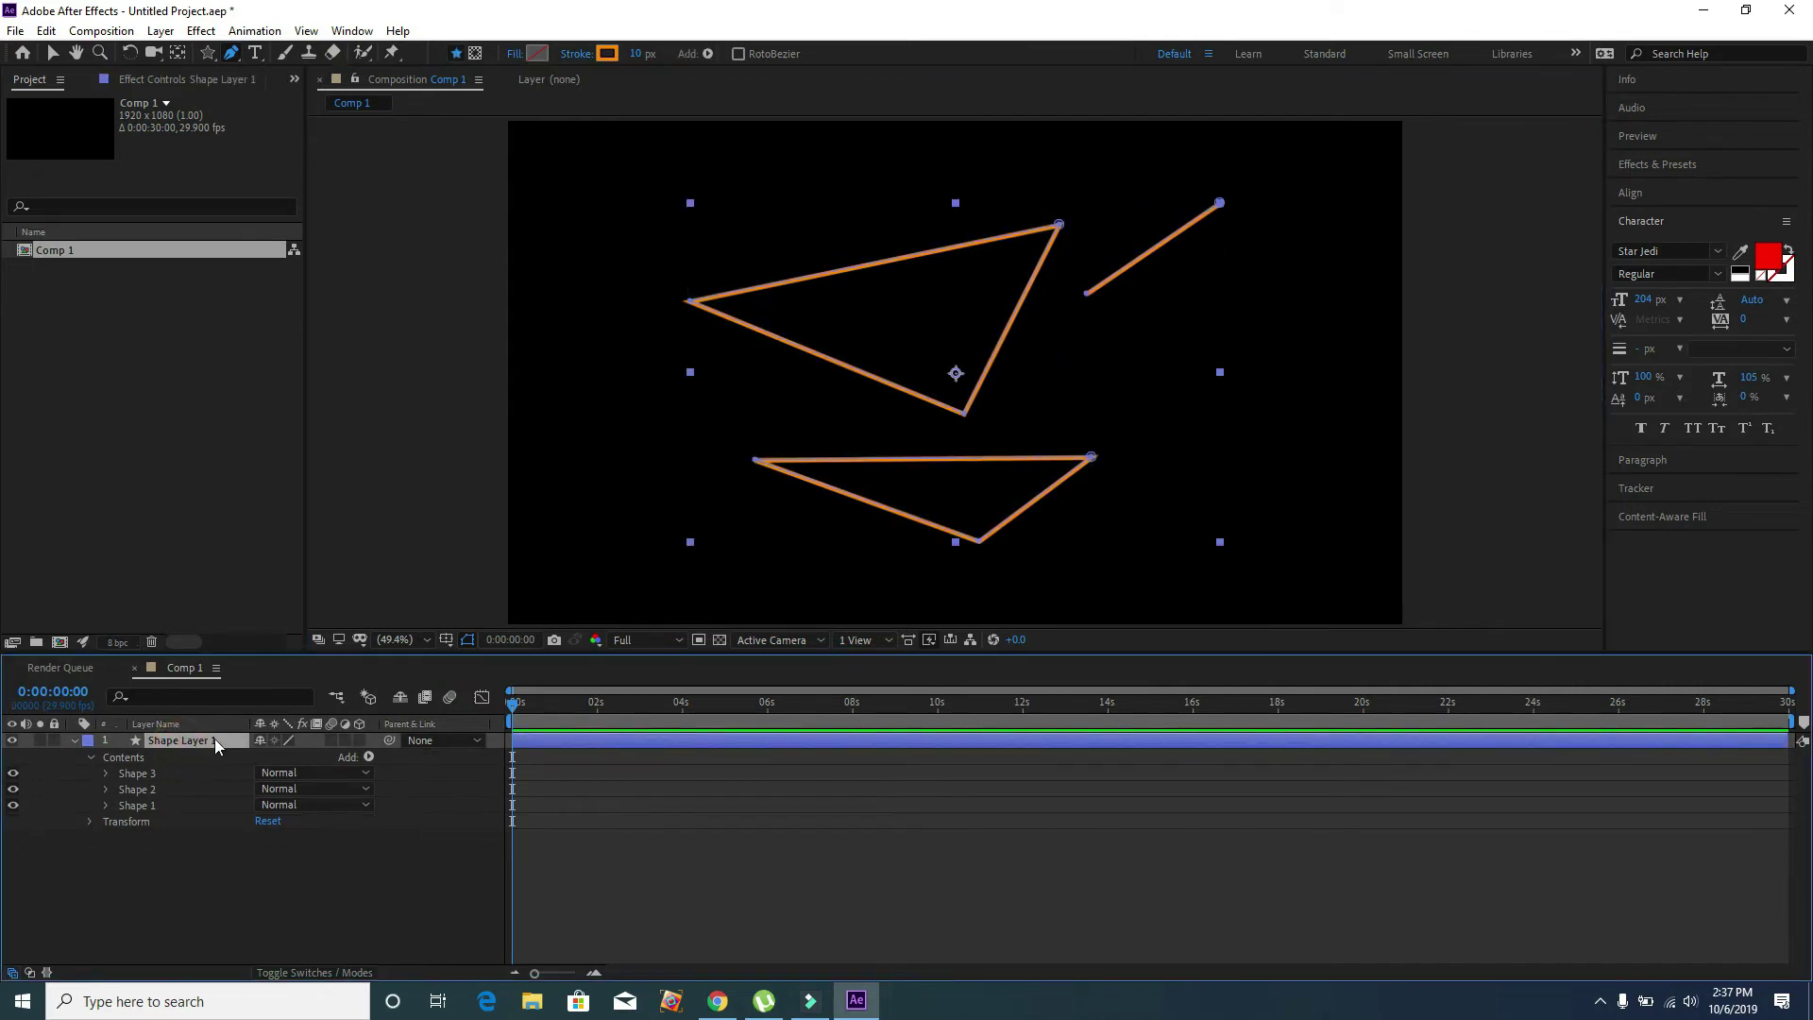
pyautogui.click(1303, 305)
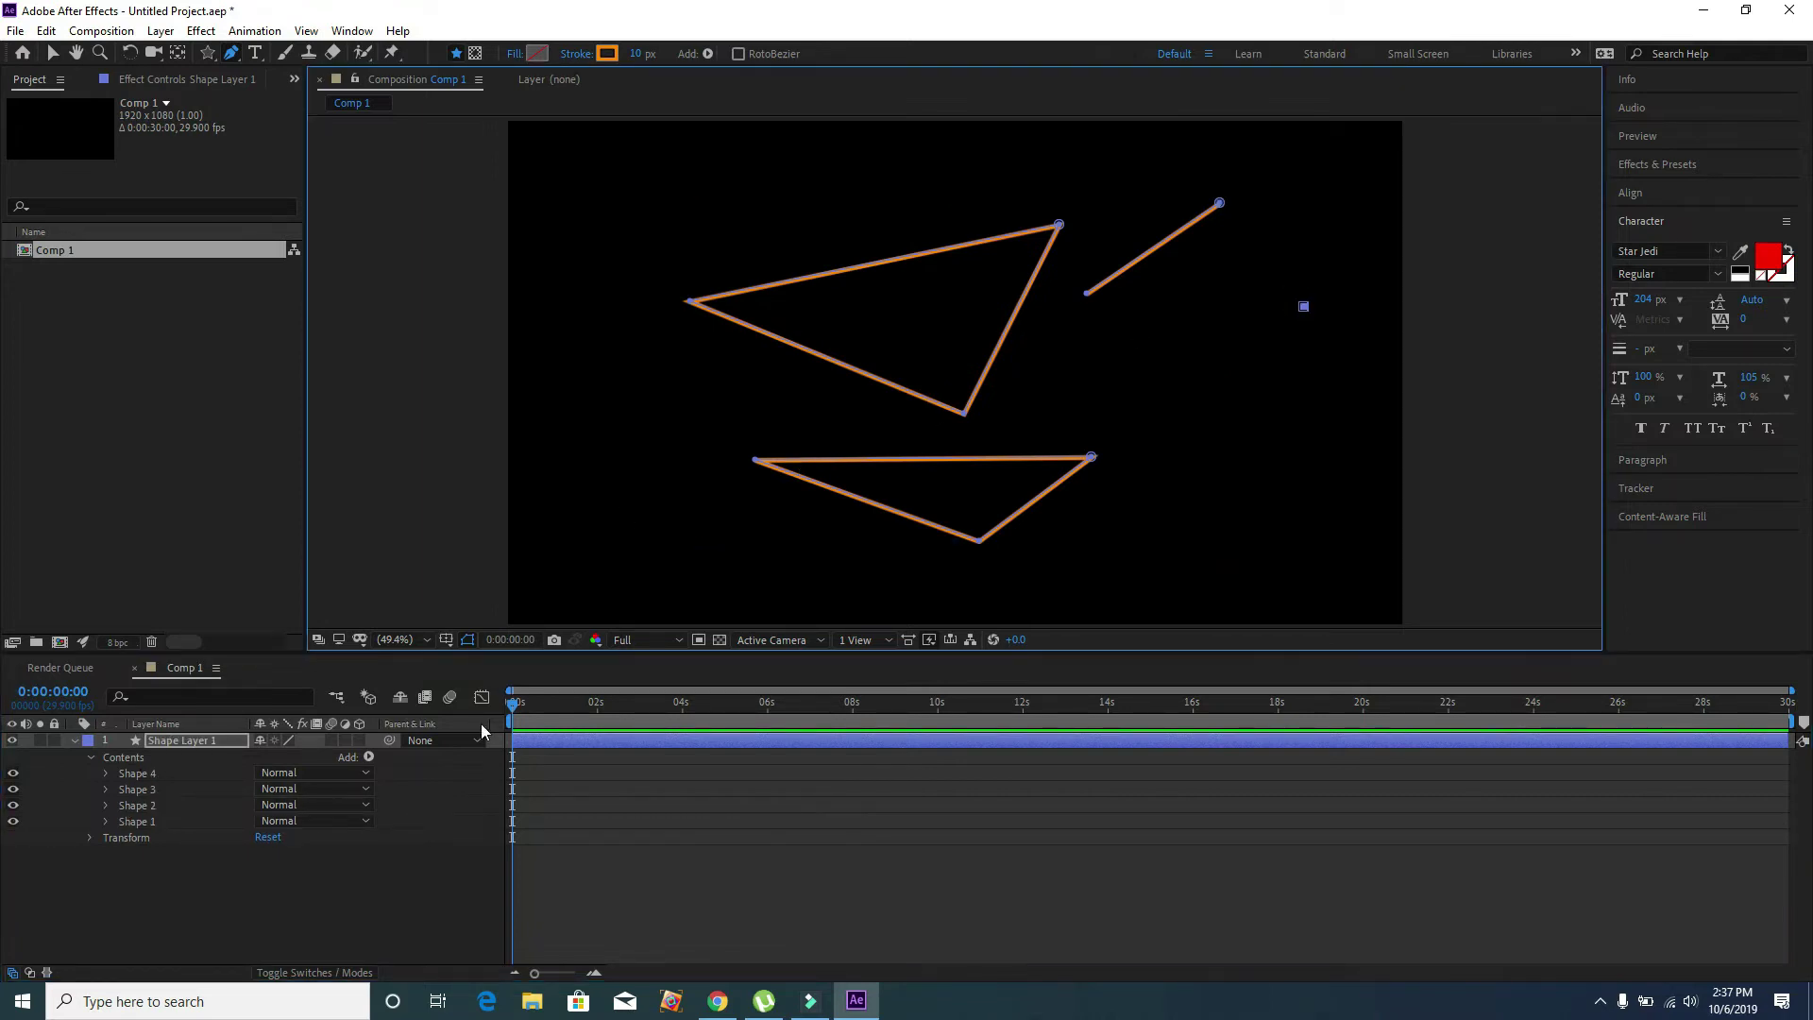
pyautogui.hotkey('ctrl', 'z')
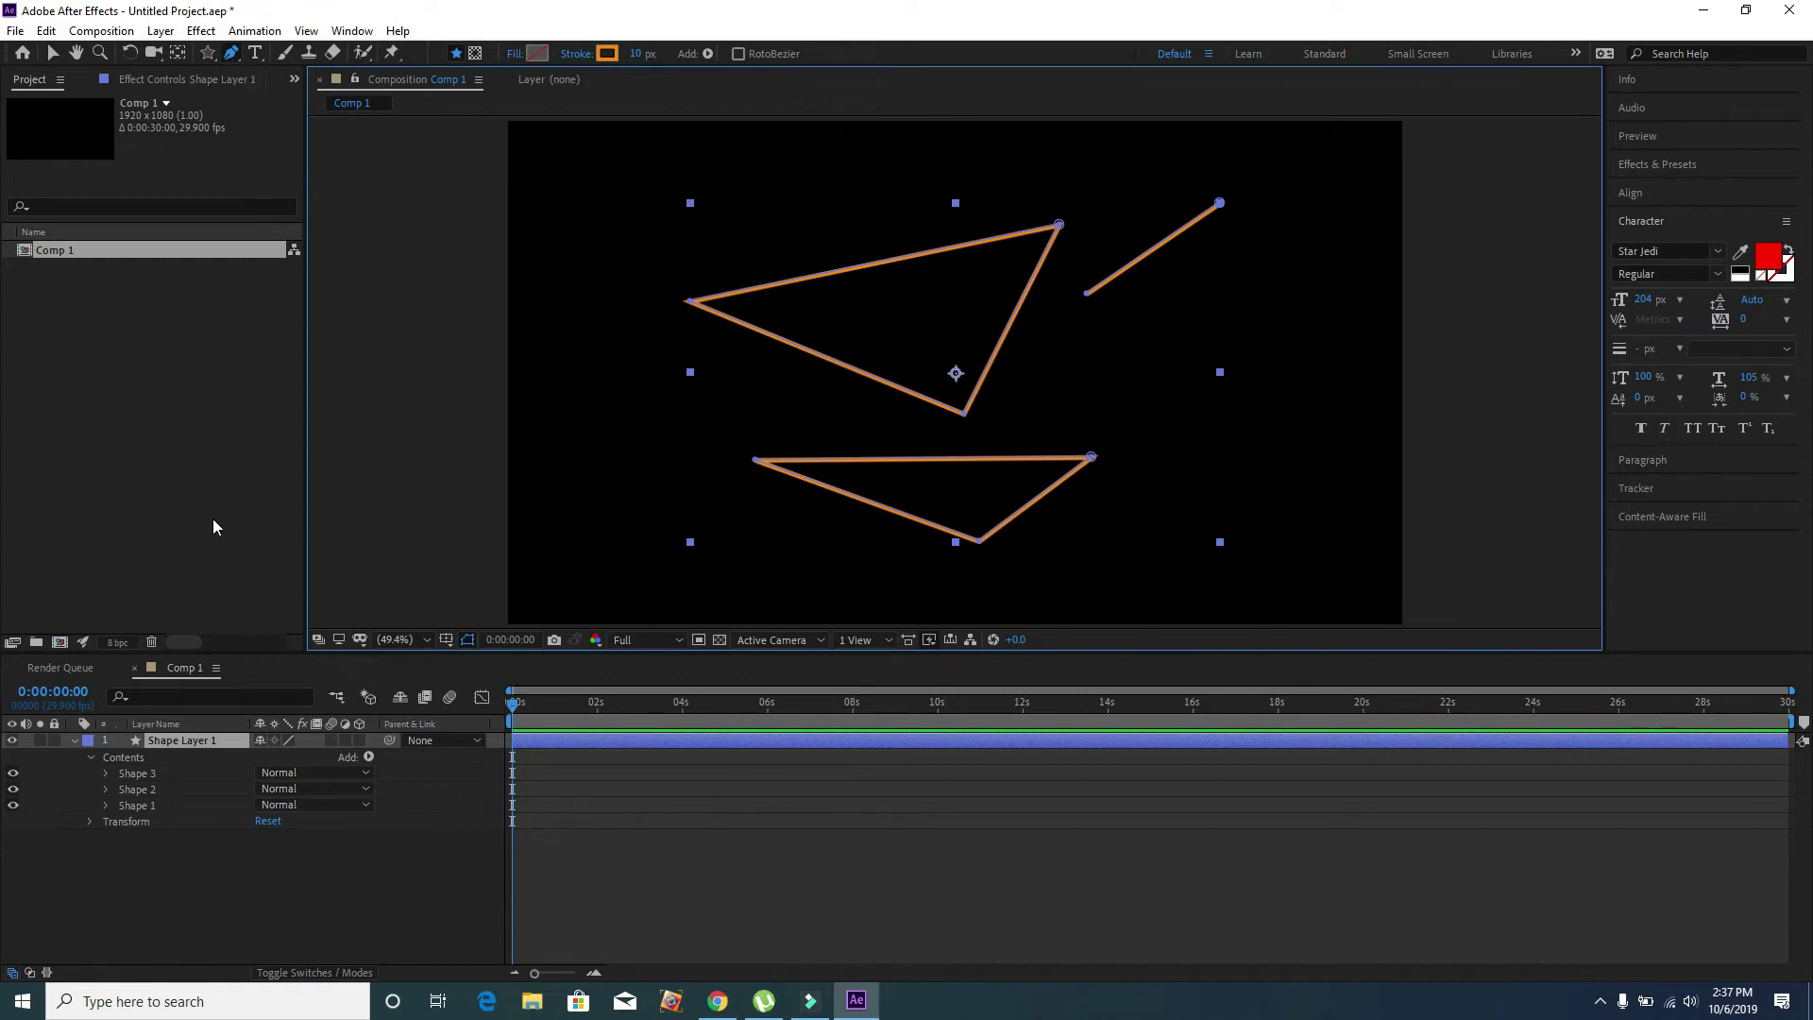
# Extend the Shape 3 line with a vertex below its upper end and close it into a small triangle
pyautogui.click(149, 775)
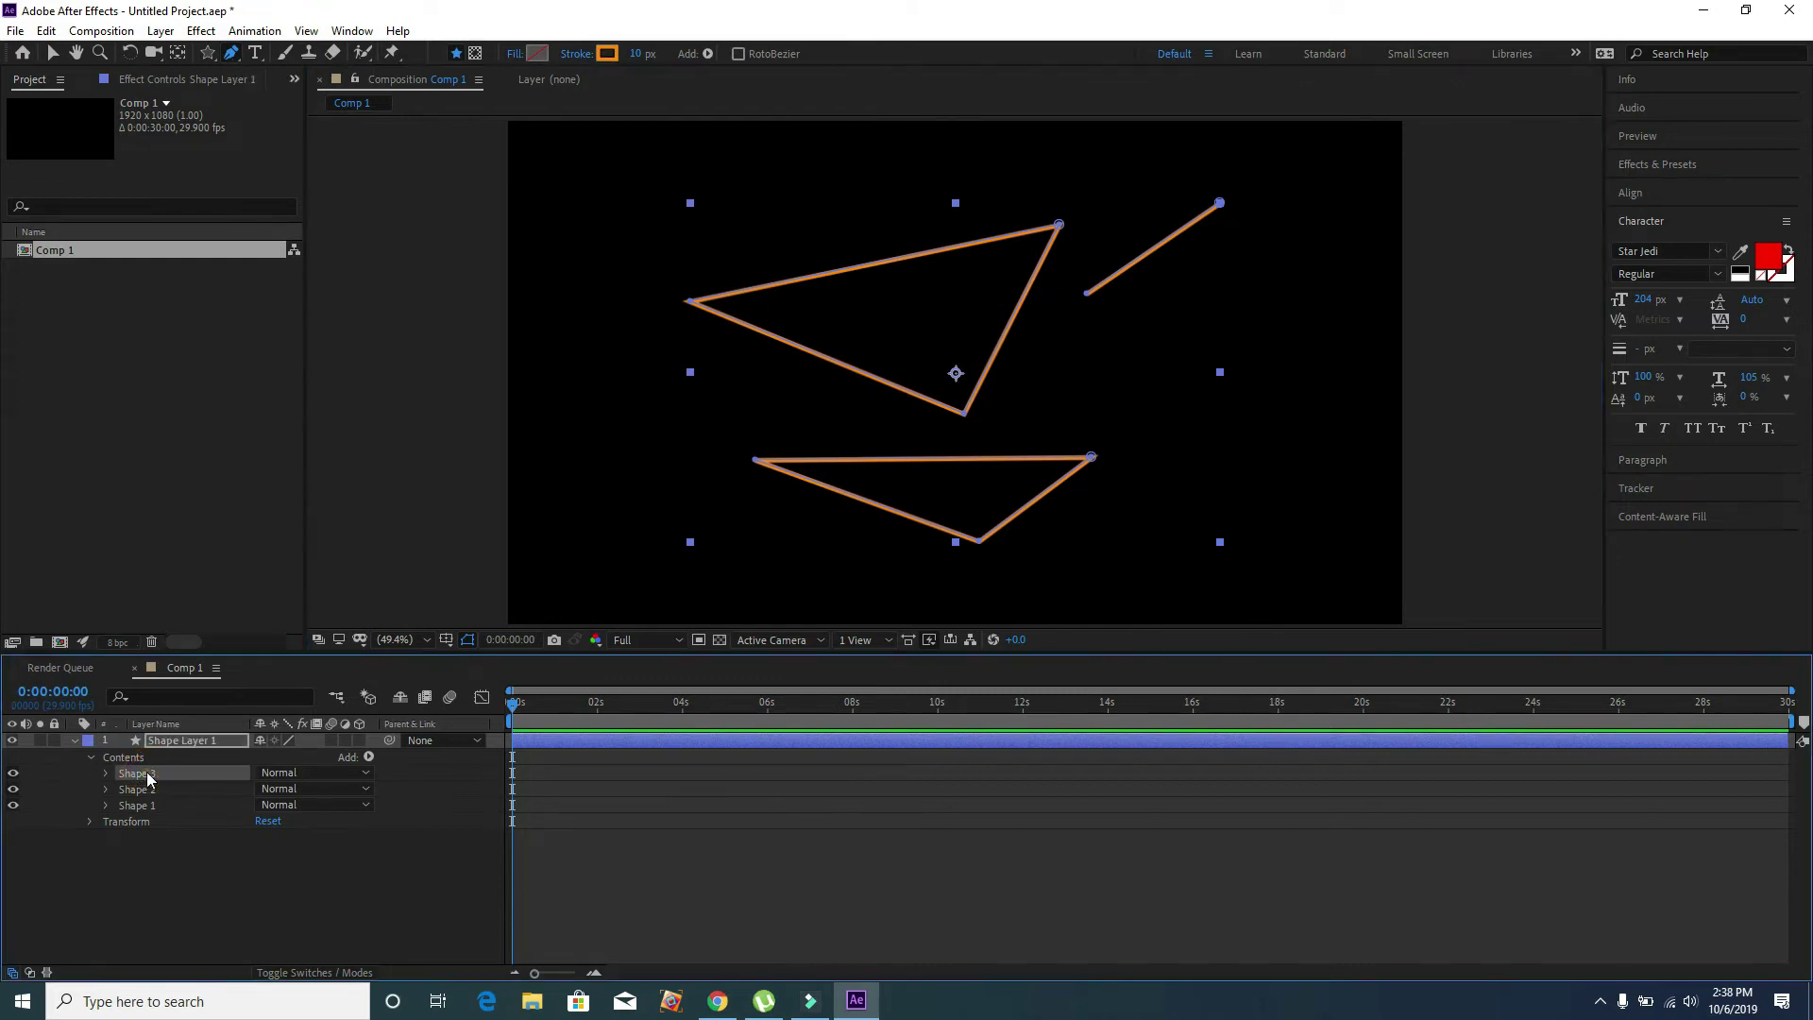
pyautogui.click(1220, 204)
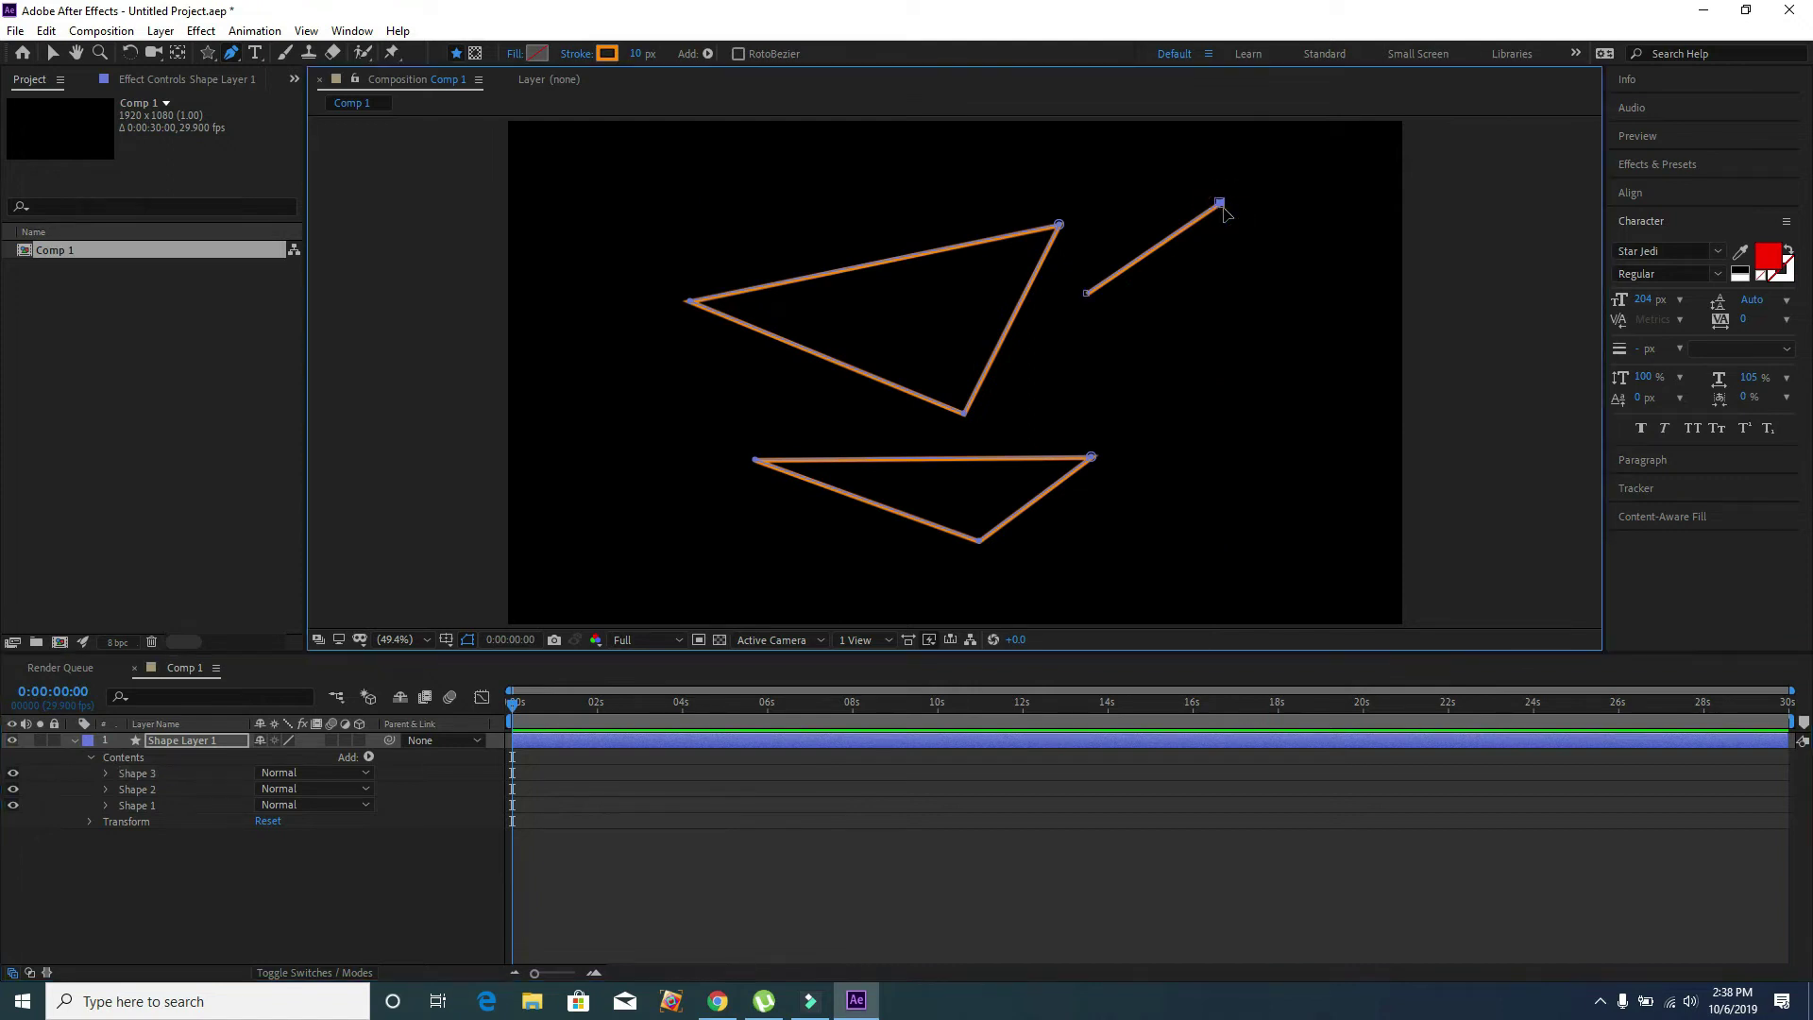
pyautogui.click(1232, 299)
pyautogui.click(1087, 294)
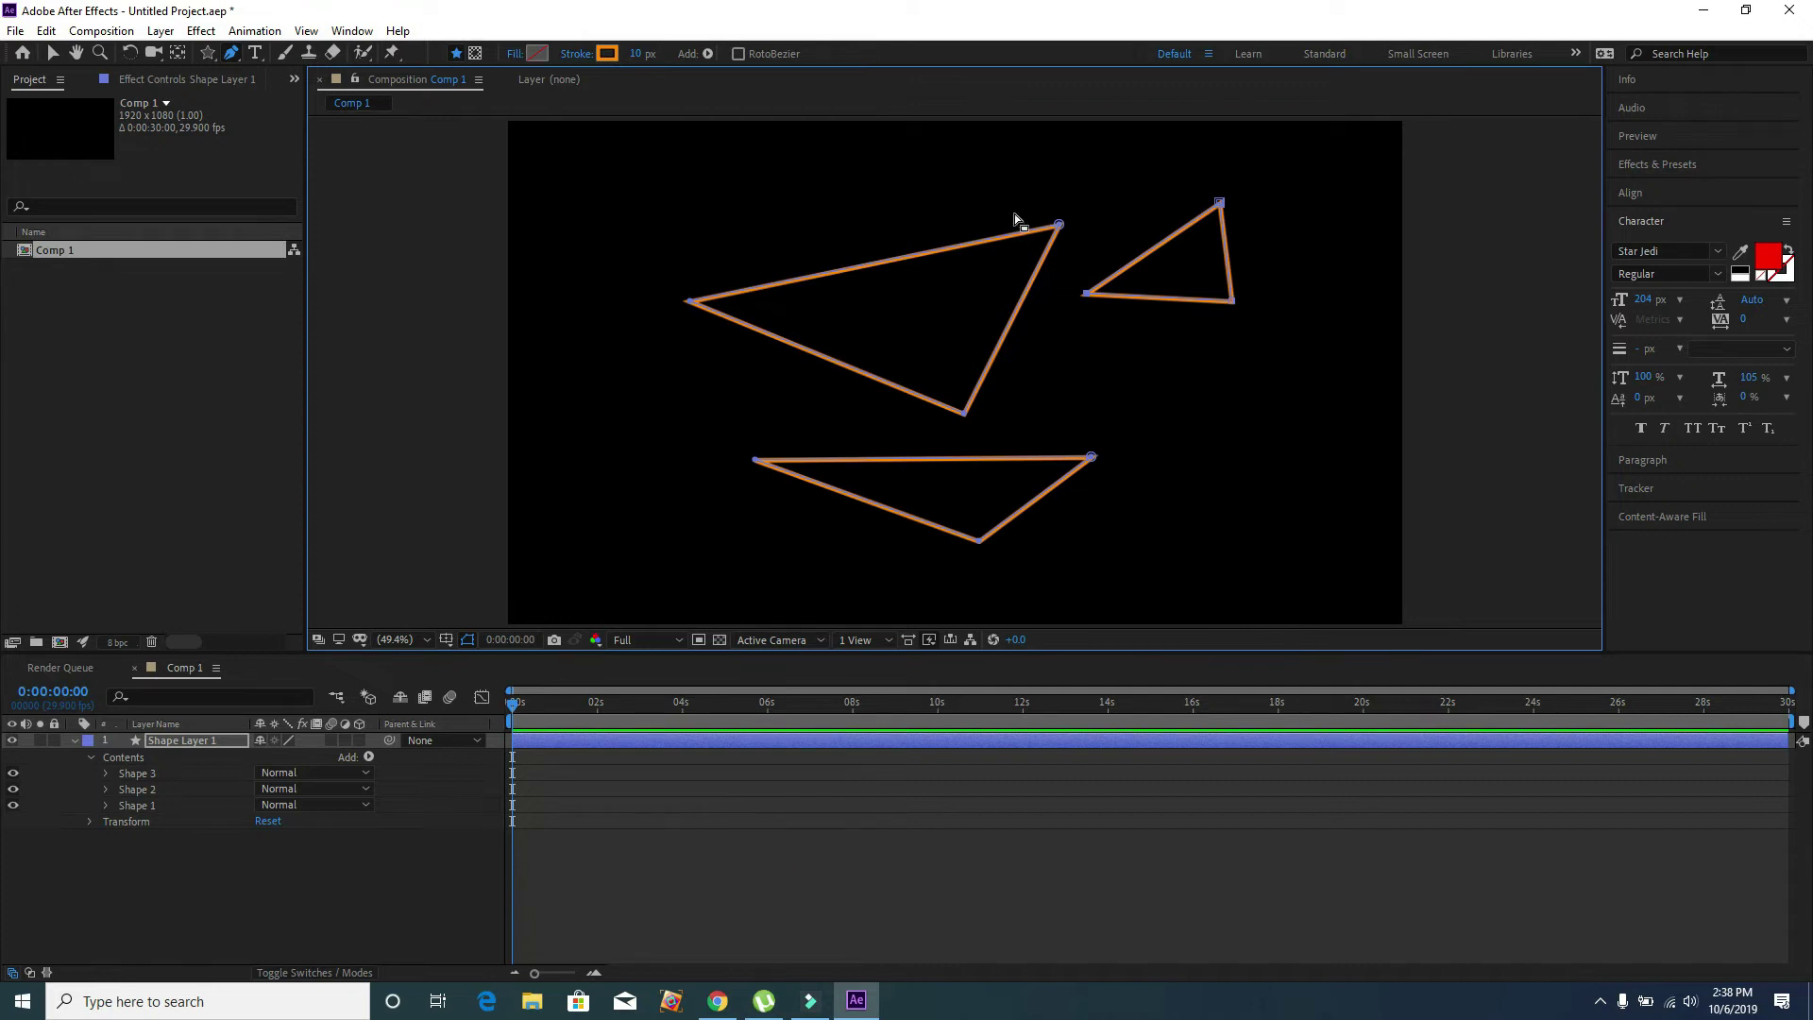
# Undo all the drawn shapes and the composition until the project is empty
pyautogui.hotkey('ctrl', 'z')
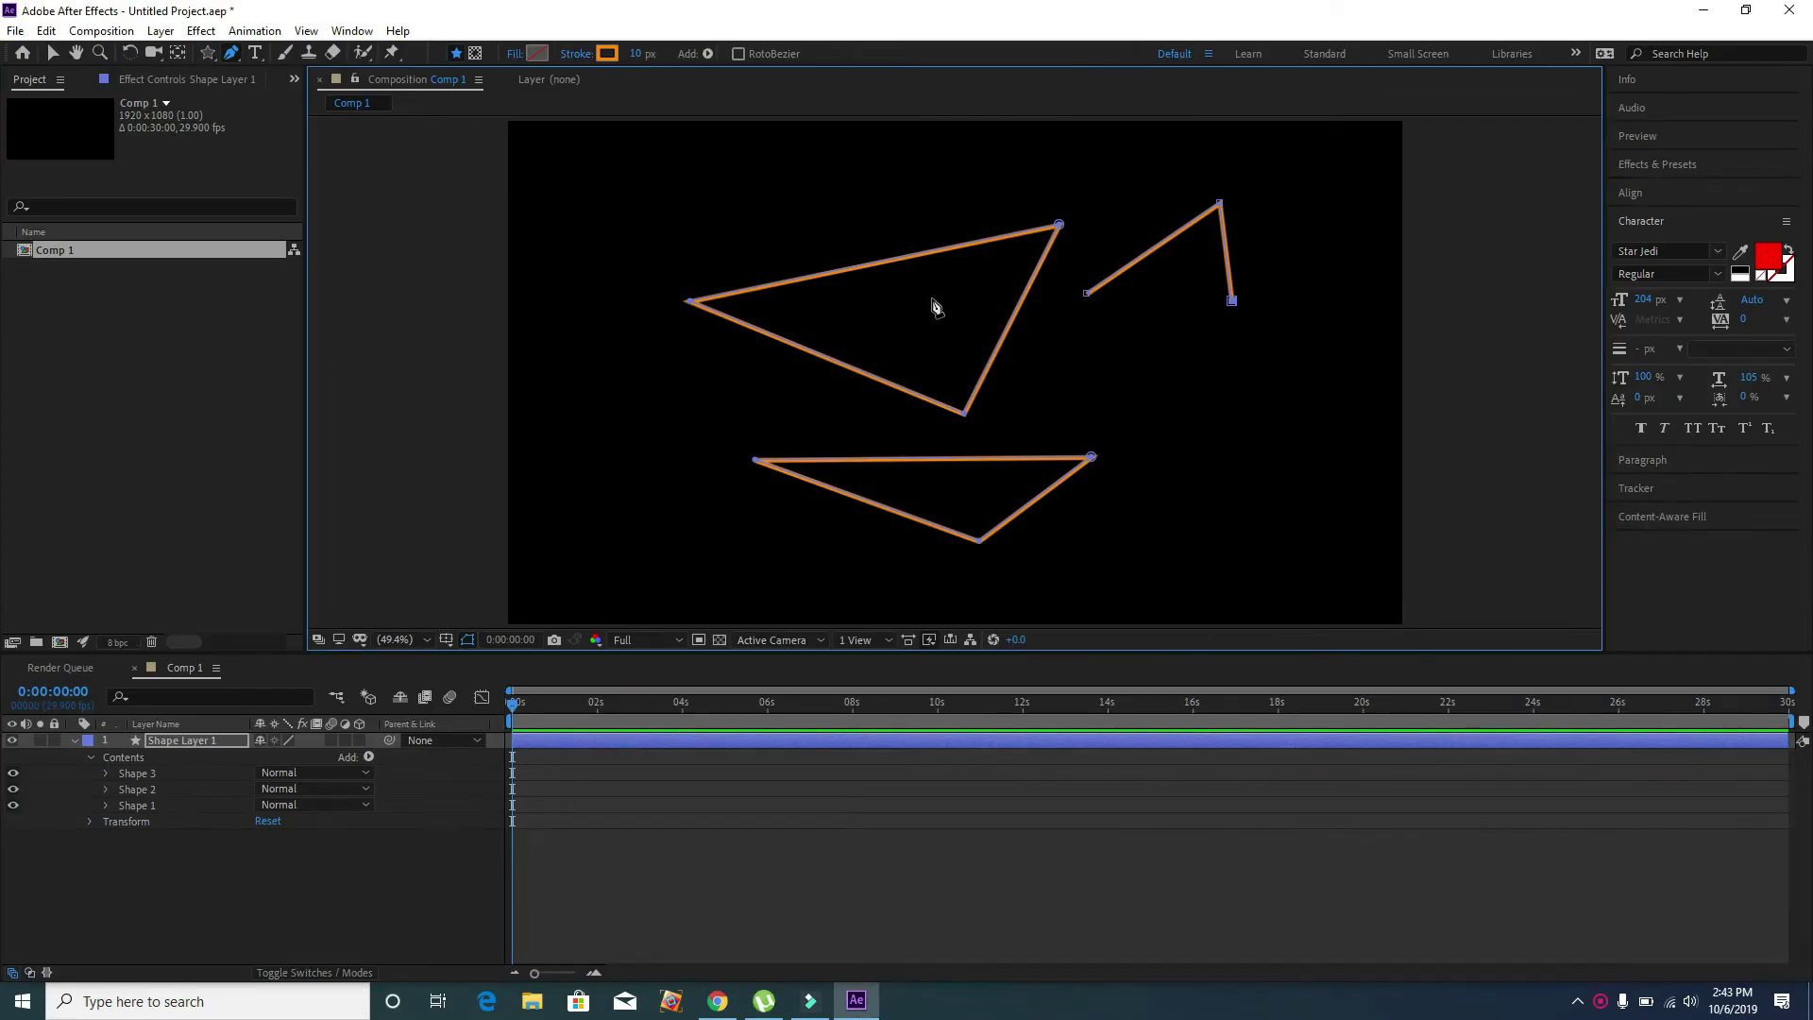
pyautogui.hotkey('ctrl', 'z')
pyautogui.hotkey('ctrl', 'z')
pyautogui.hotkey('ctrl', 'z')
pyautogui.hotkey('ctrl', 'z')
pyautogui.hotkey('ctrl', 'z')
pyautogui.hotkey('ctrl', 'z')
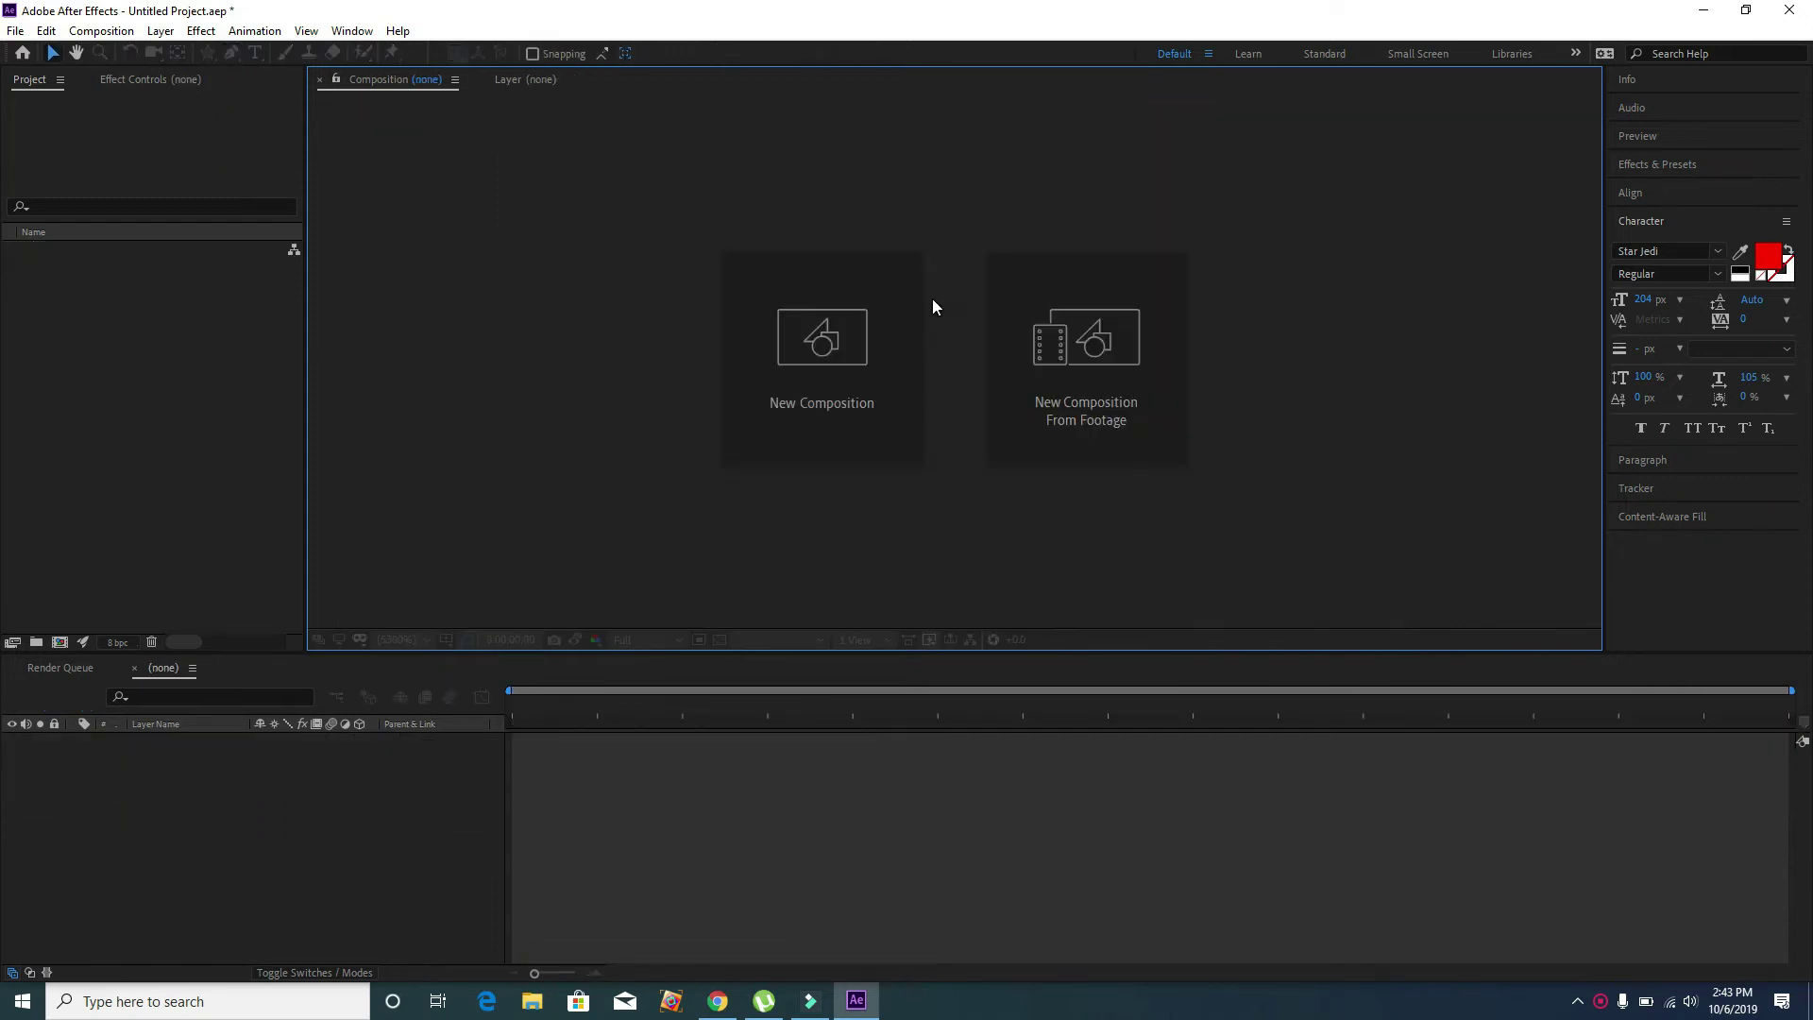
# Create a new composition with the offered settings and activate the Pen tool
pyautogui.click(821, 310)
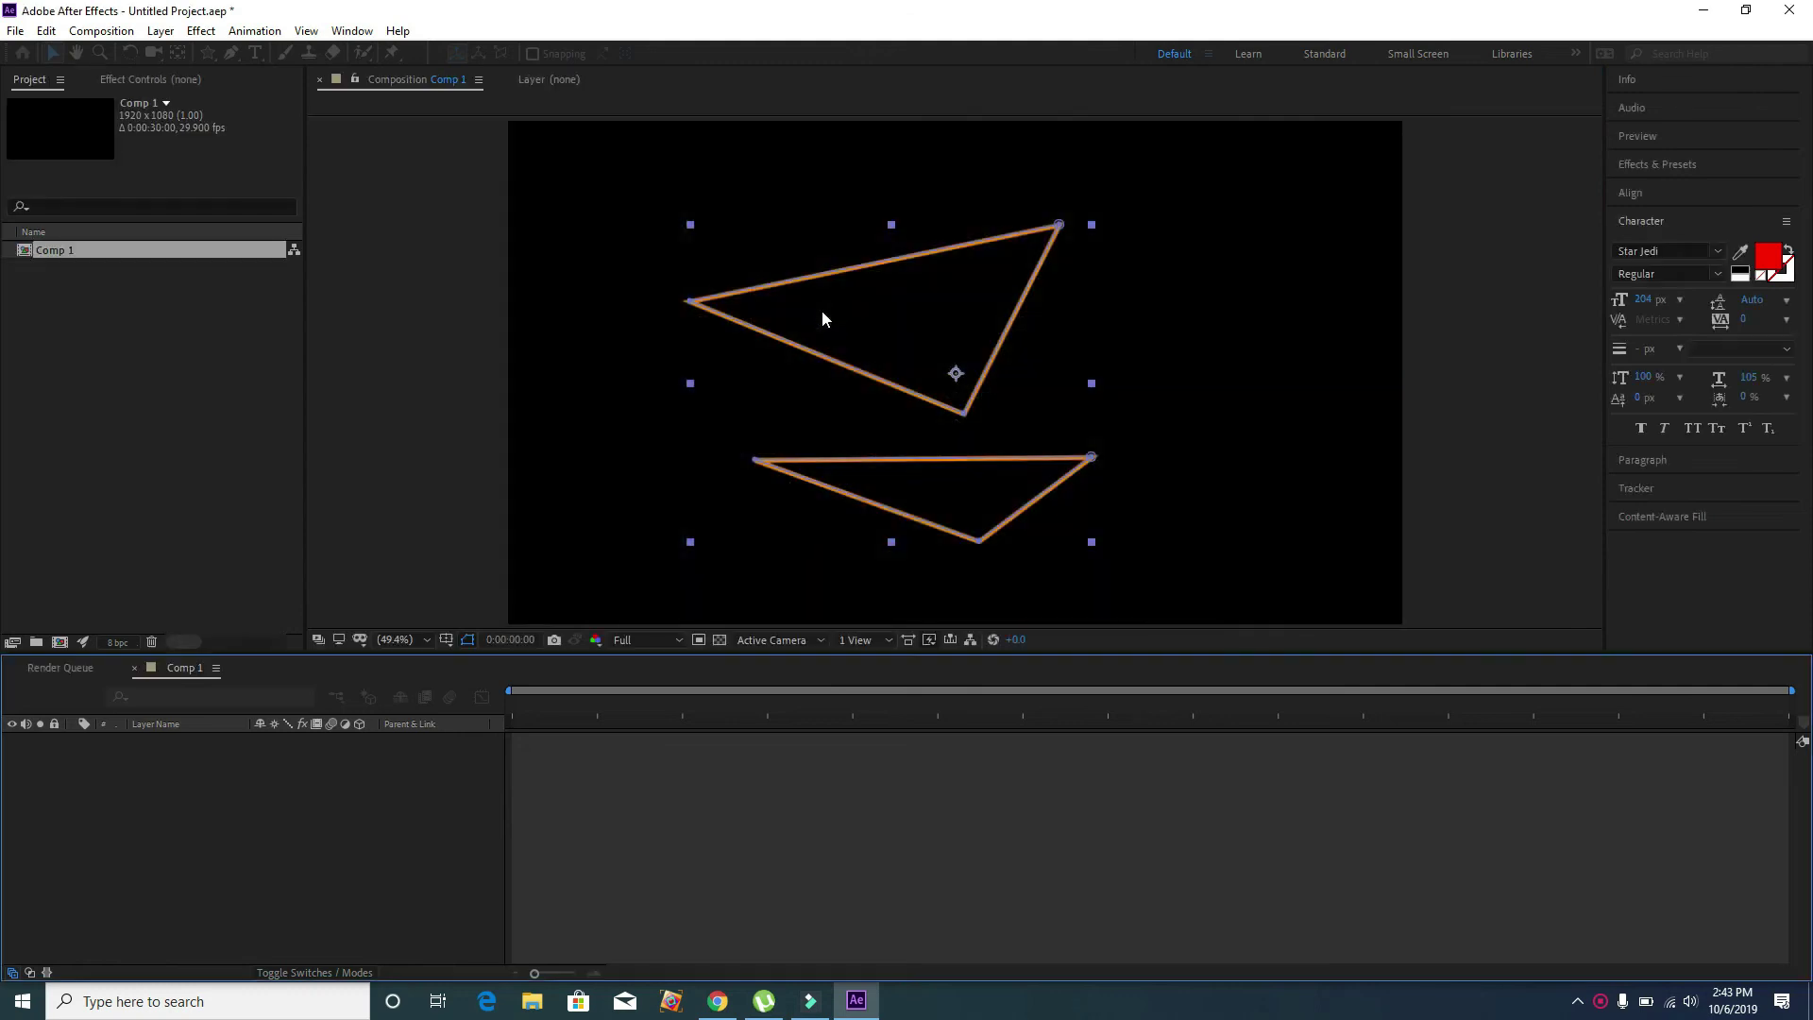
pyautogui.press('Return')
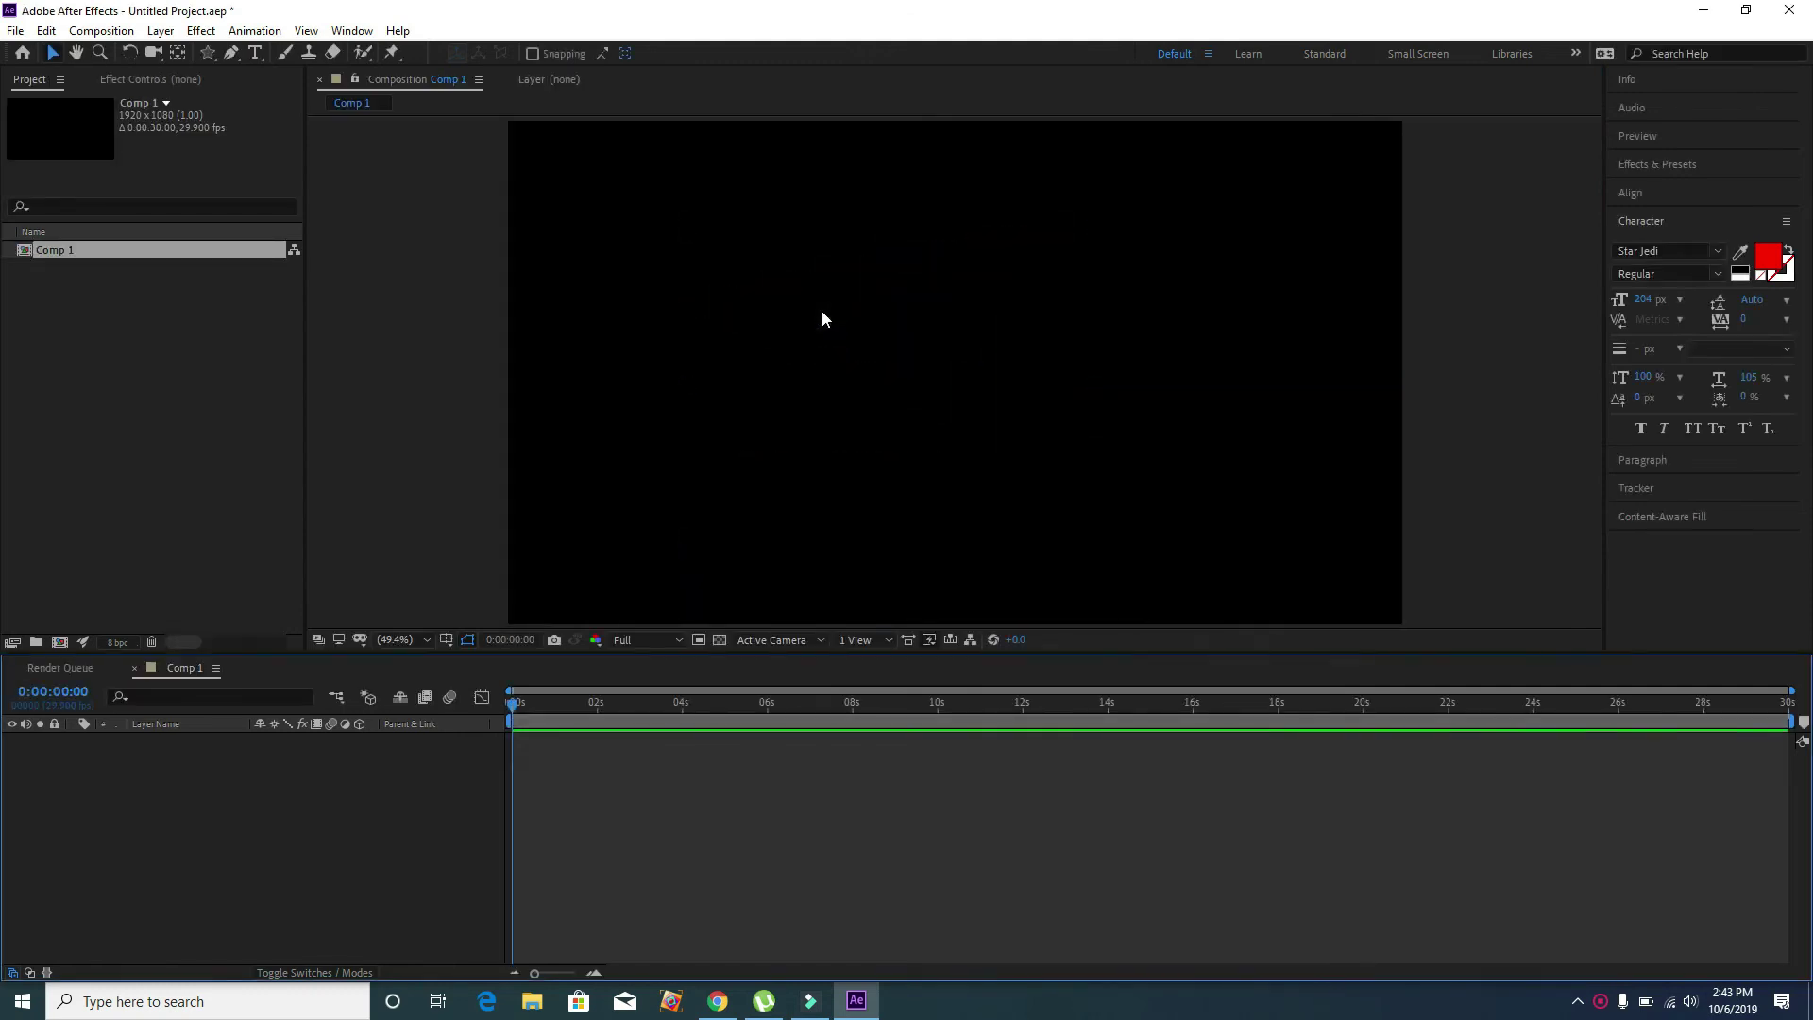
pyautogui.click(234, 59)
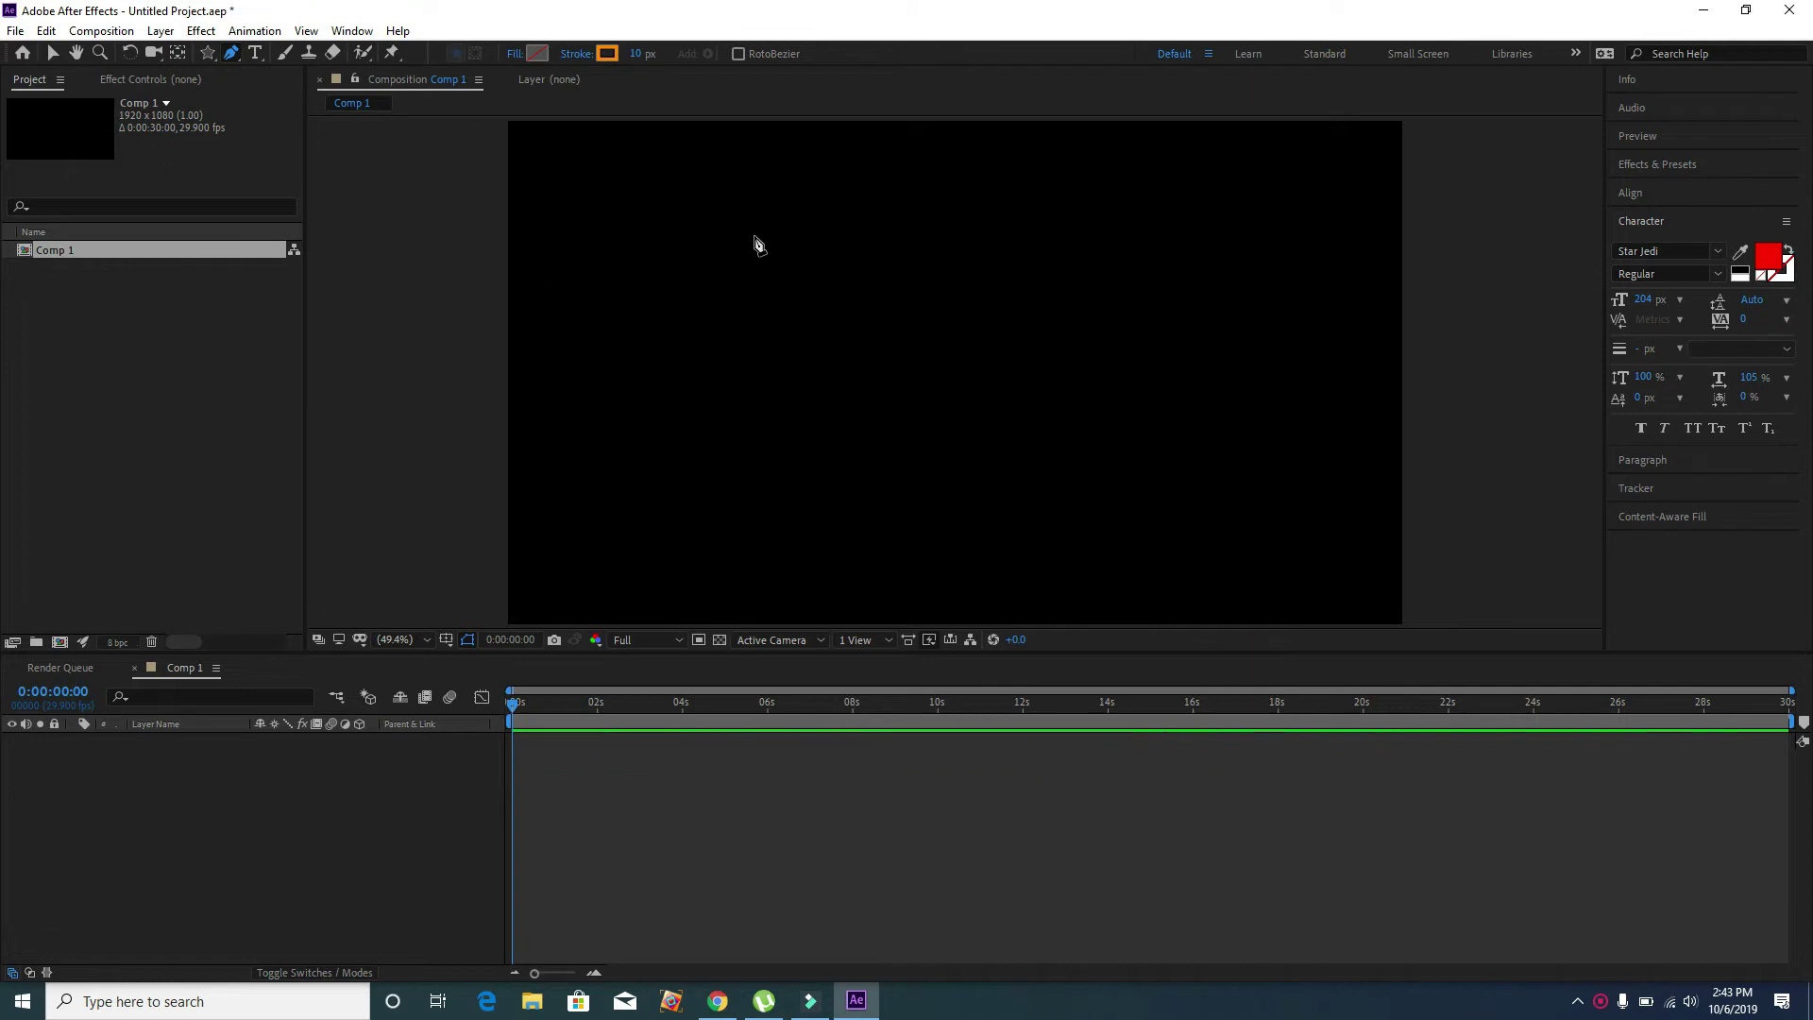
# Draw a closed three-vertex shape, pulling out and adjusting Bezier handles on the second vertex to curve its adjoining sides
pyautogui.click(655, 295)
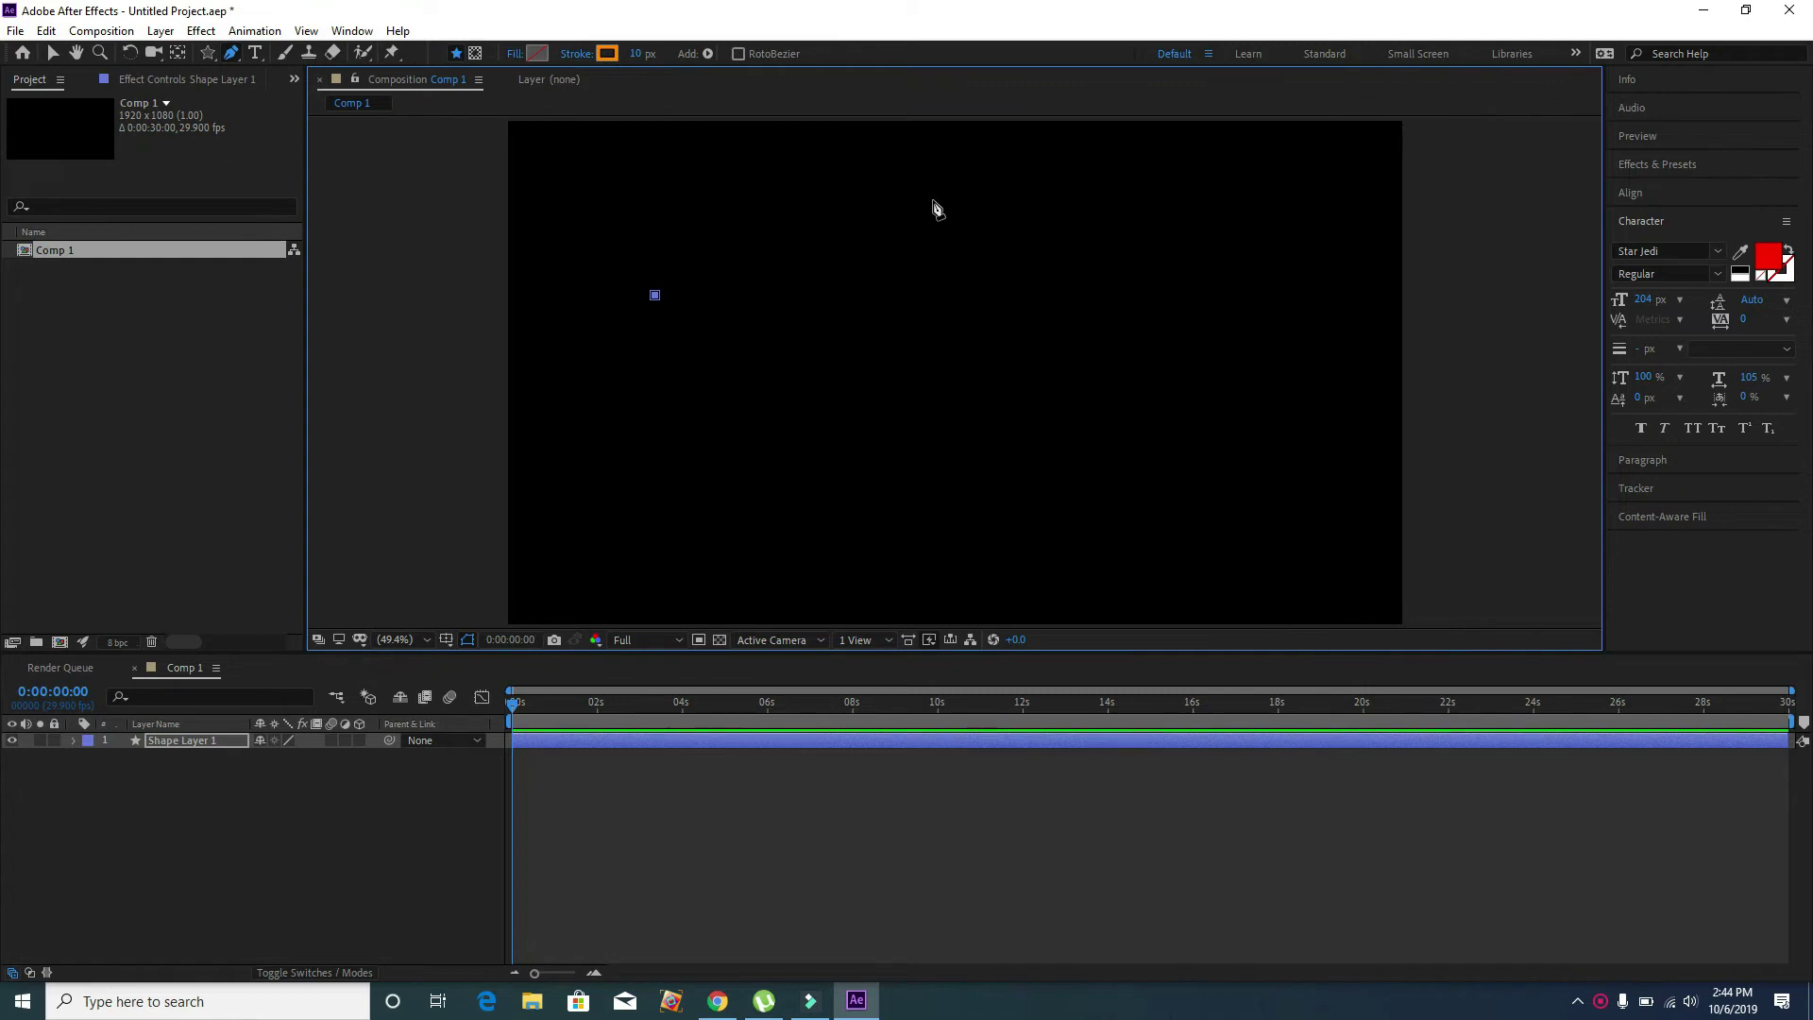
pyautogui.moveTo(933, 199)
pyautogui.mouseDown()
pyautogui.moveTo(949, 286)
pyautogui.moveTo(1062, 326)
pyautogui.moveTo(1024, 292)
pyautogui.moveTo(1068, 307)
pyautogui.moveTo(1157, 367)
pyautogui.mouseUp()
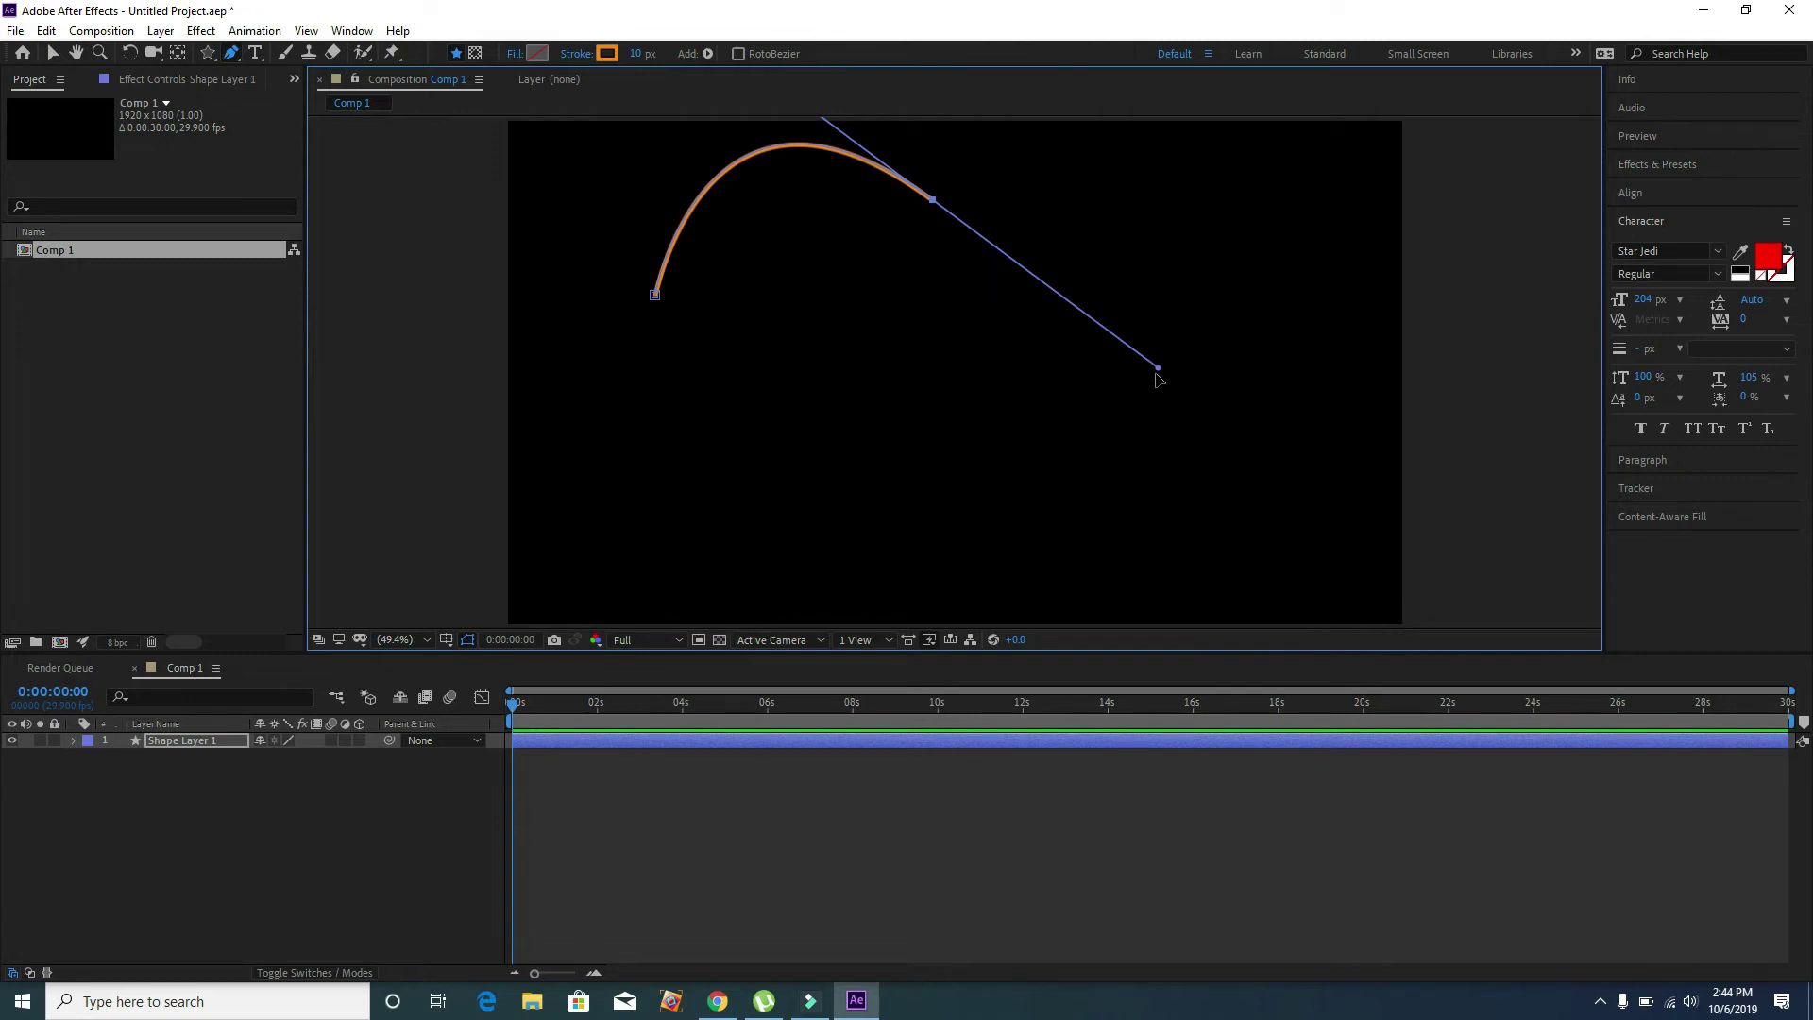
pyautogui.moveTo(1158, 369); pyautogui.dragTo(1100, 295)
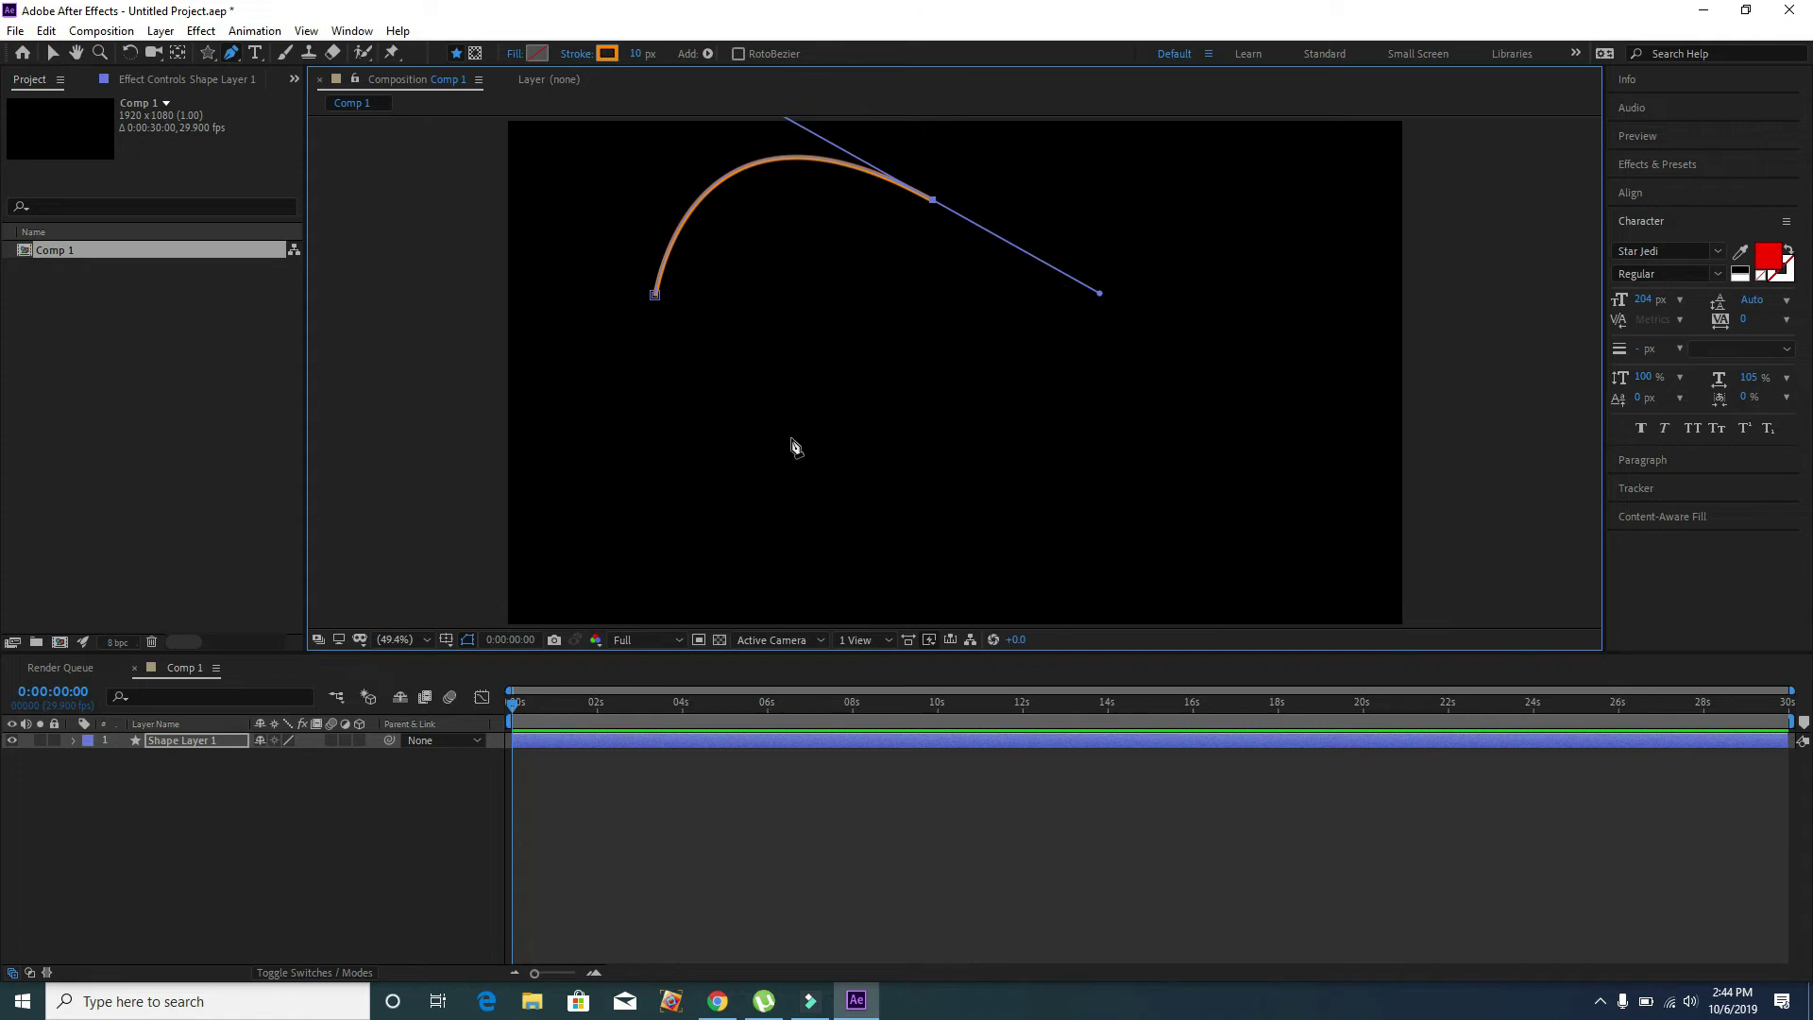
pyautogui.click(814, 395)
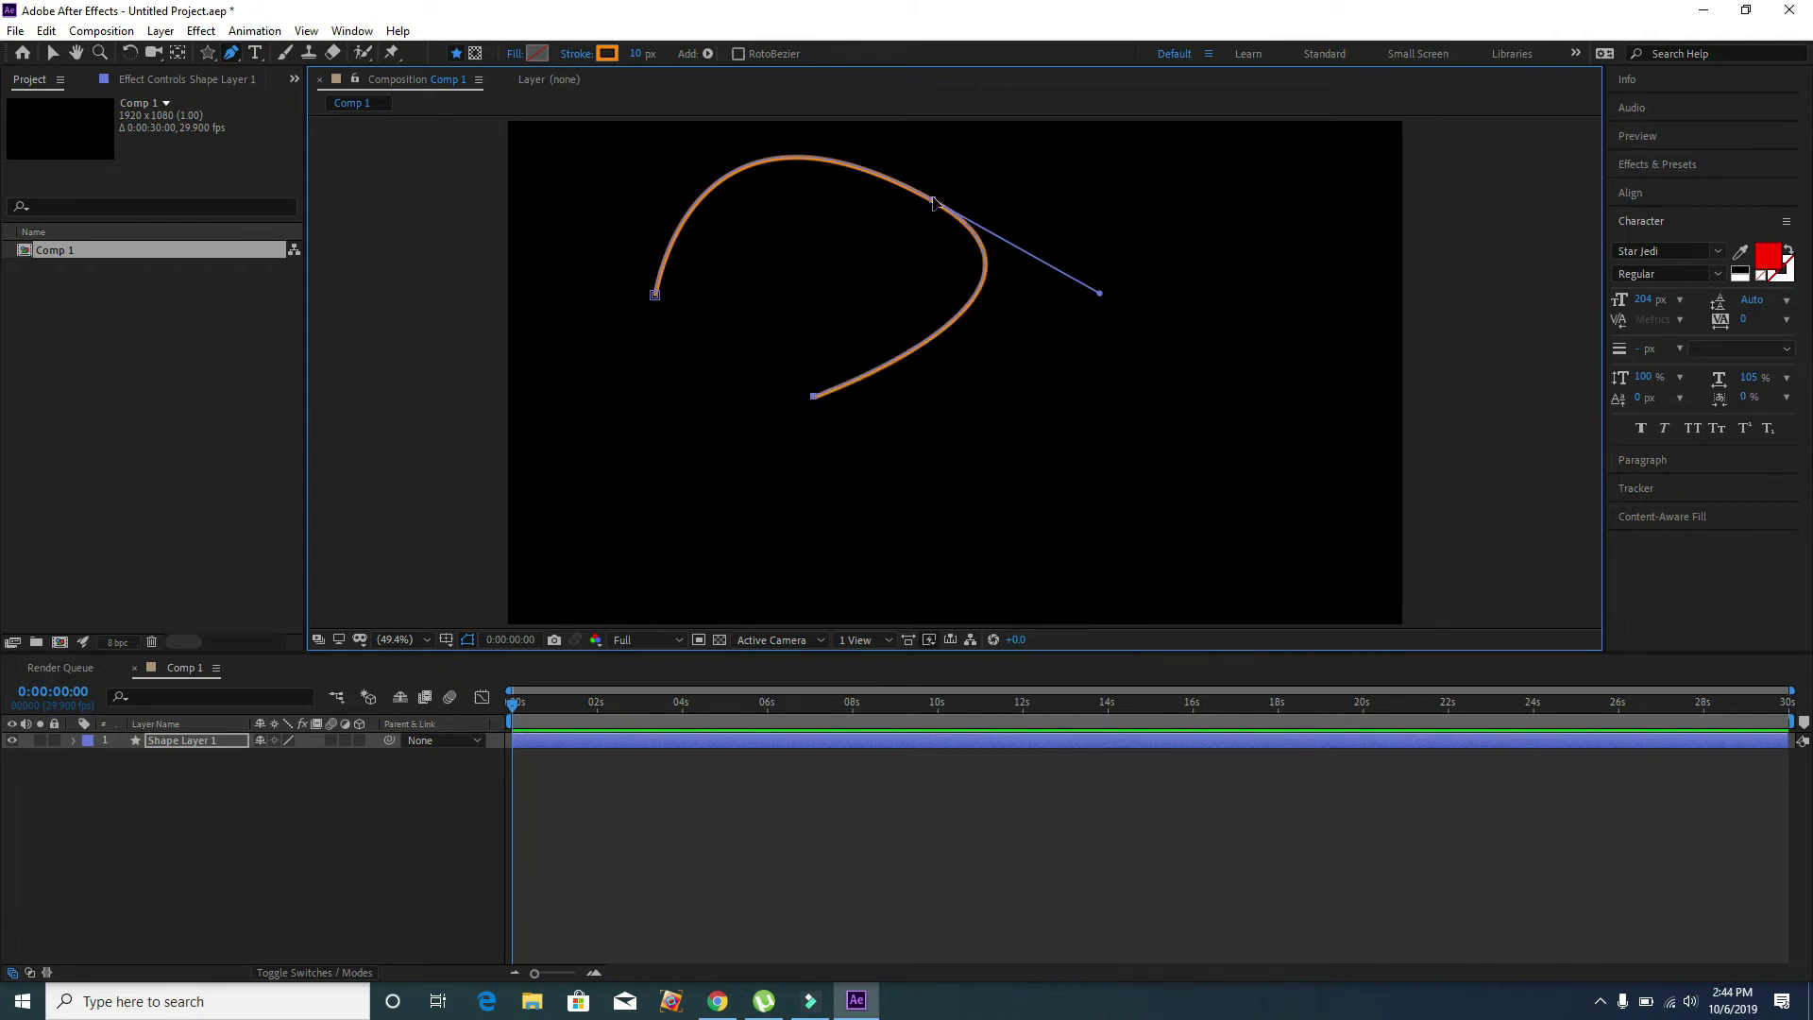
pyautogui.moveTo(1099, 293); pyautogui.dragTo(1082, 368)
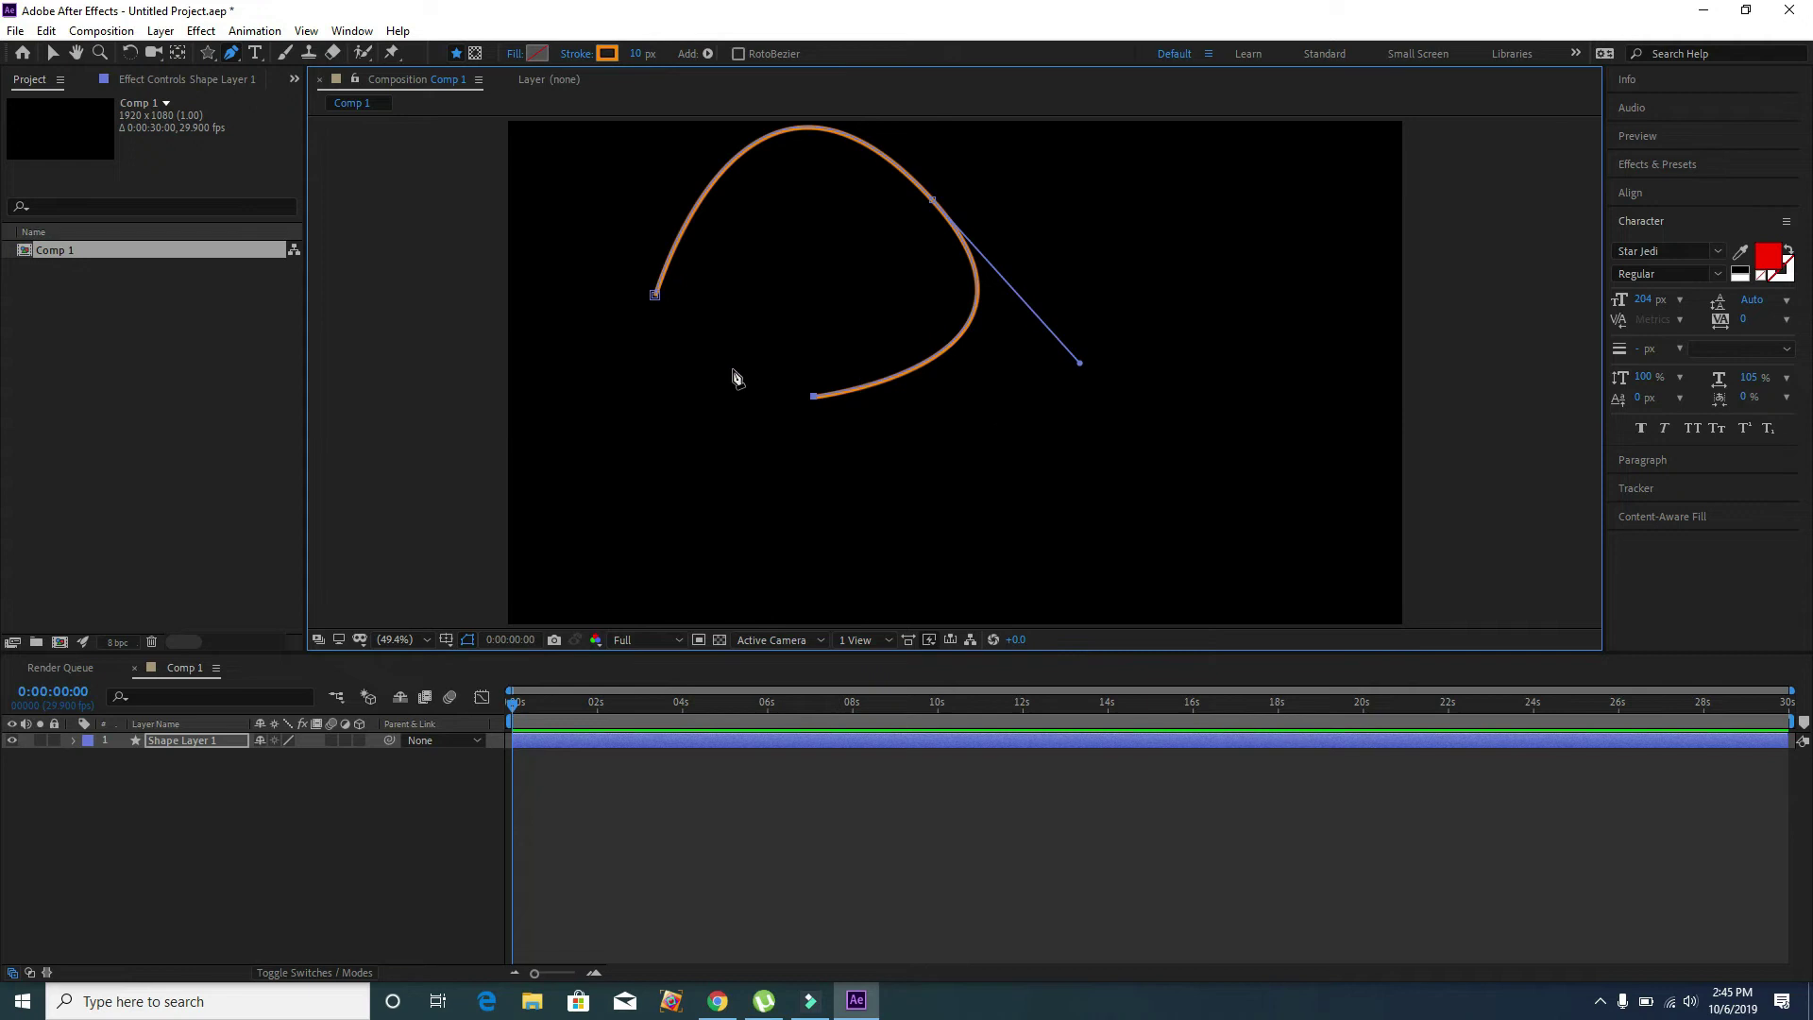
pyautogui.click(657, 296)
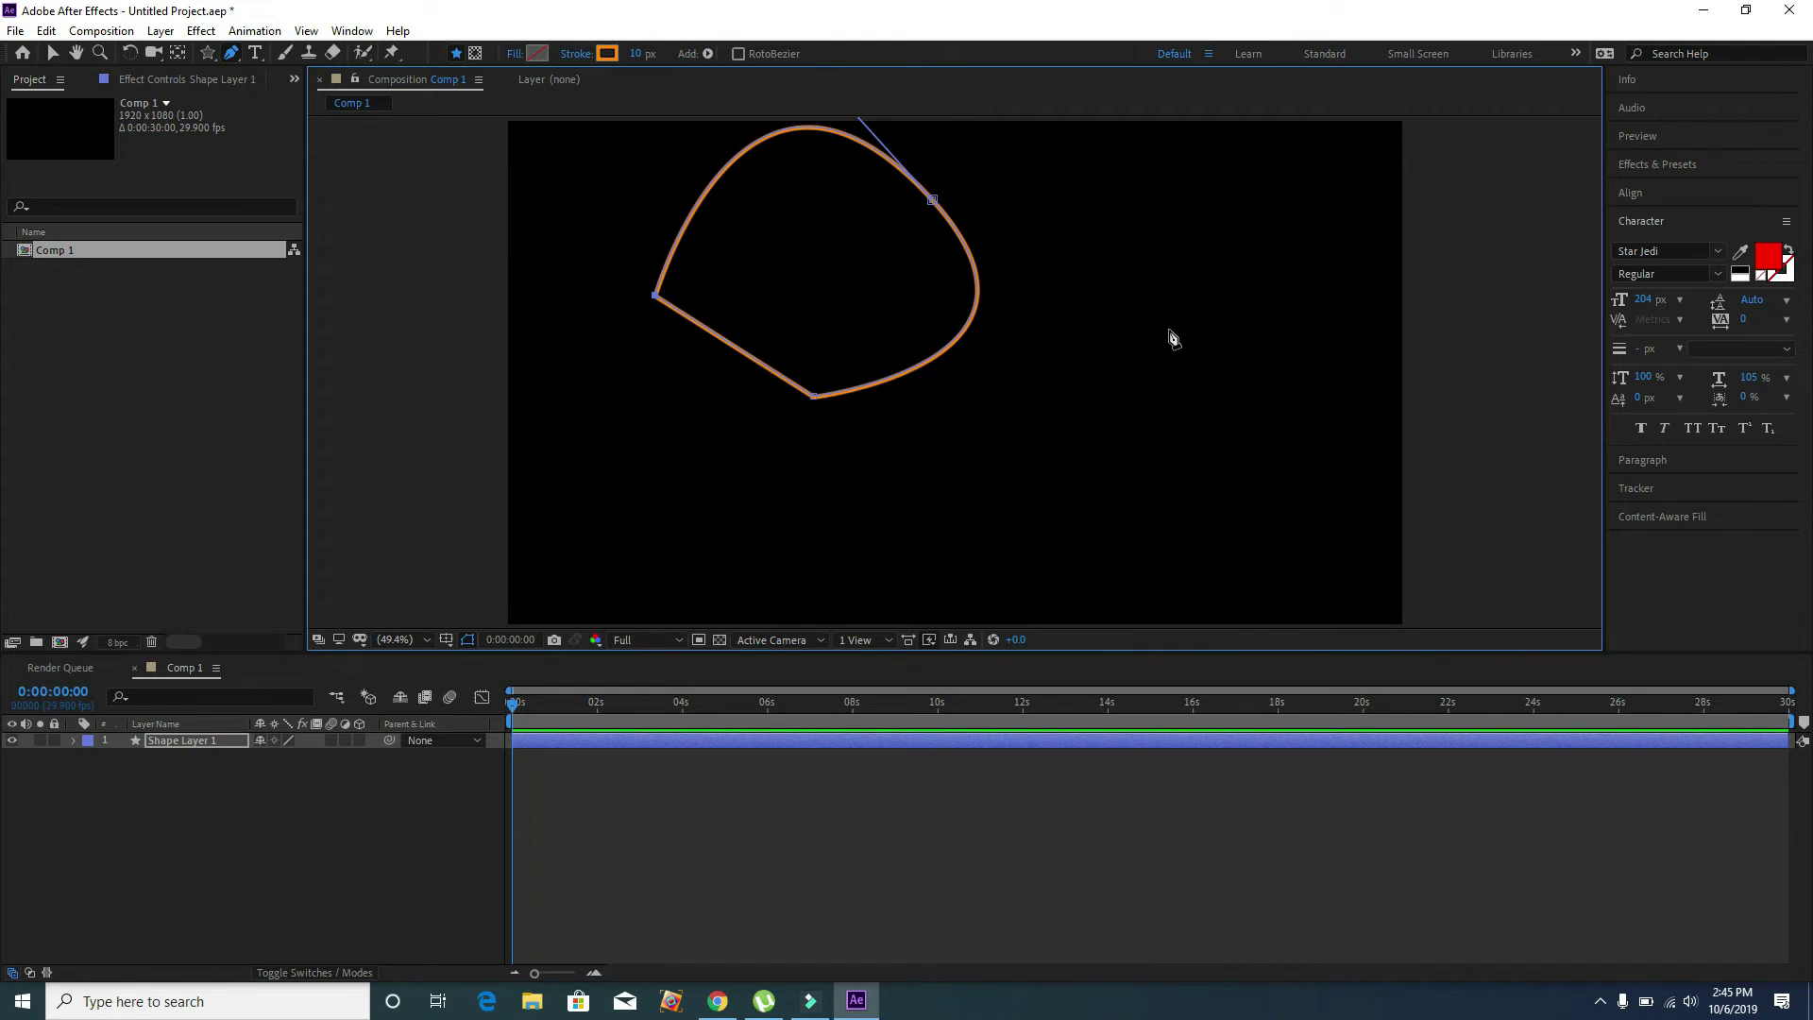
# Undo the recent edits to the curved shape and delete Shape Layer 1
pyautogui.hotkey('ctrl', 'z')
pyautogui.hotkey('ctrl', 'z')
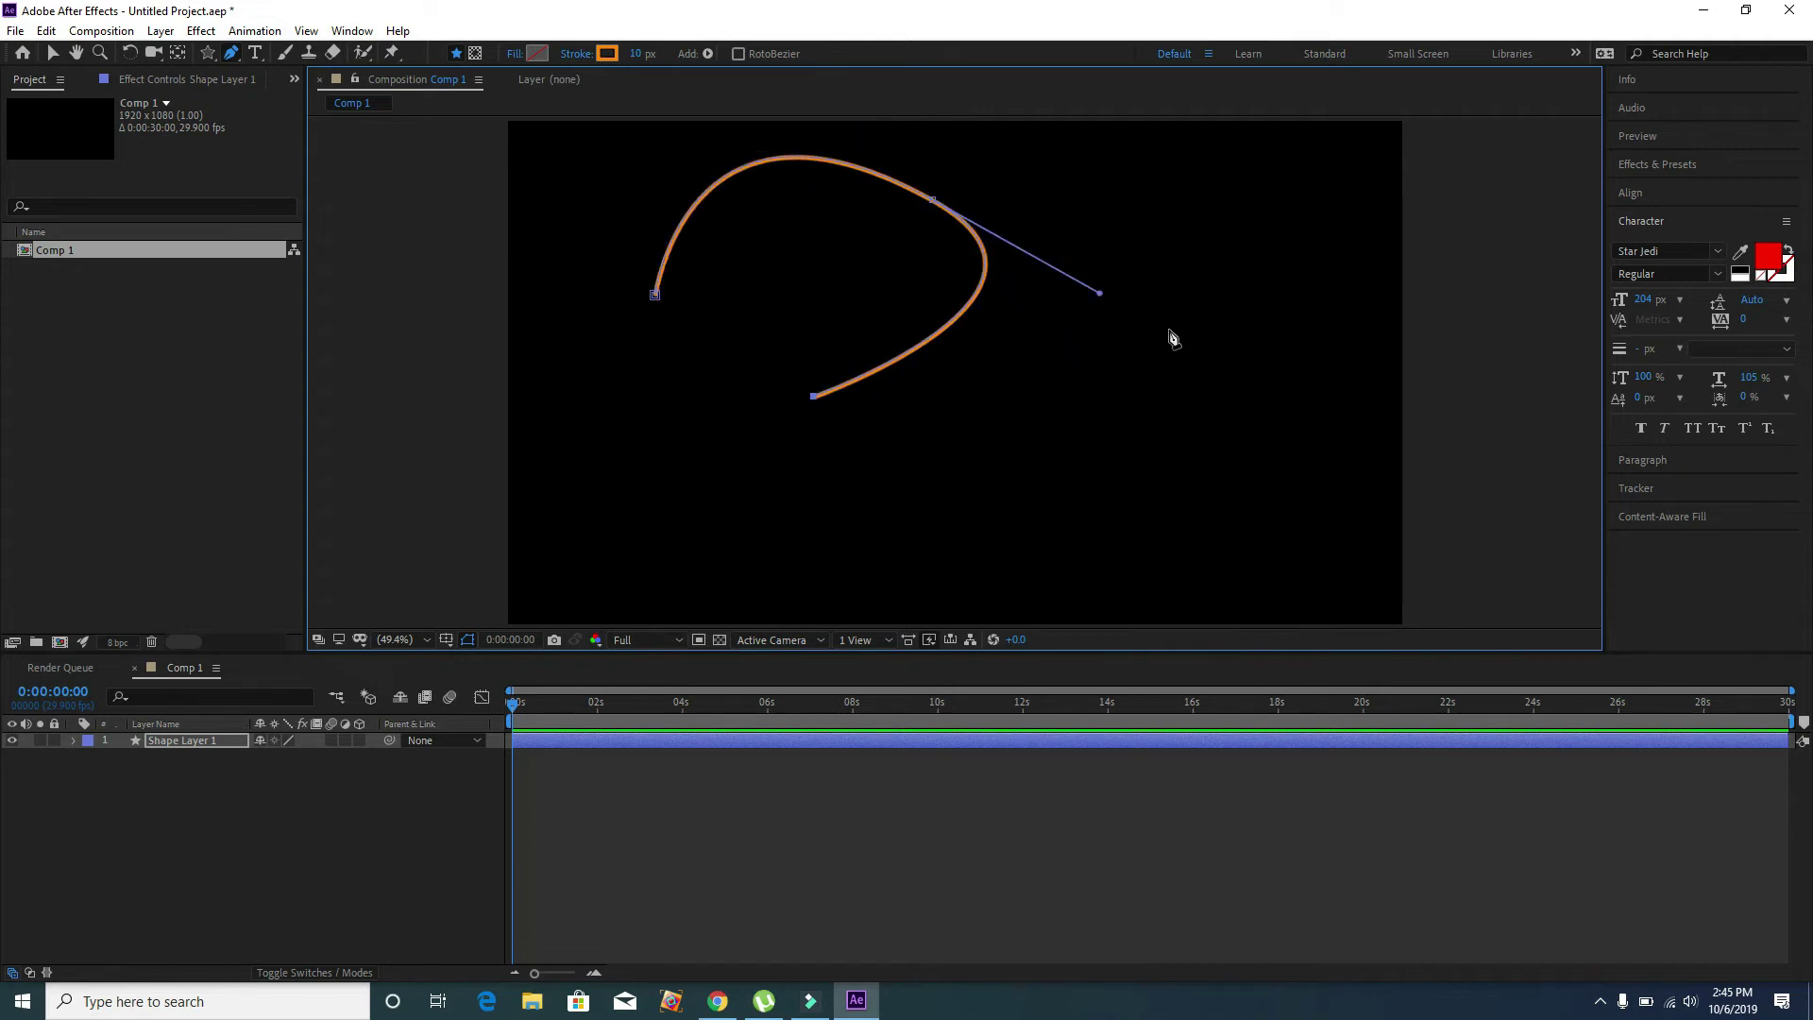
pyautogui.hotkey('ctrl', 'z')
pyautogui.hotkey('ctrl', 'z')
pyautogui.hotkey('ctrl', 'z')
pyautogui.hotkey('ctrl', 'z')
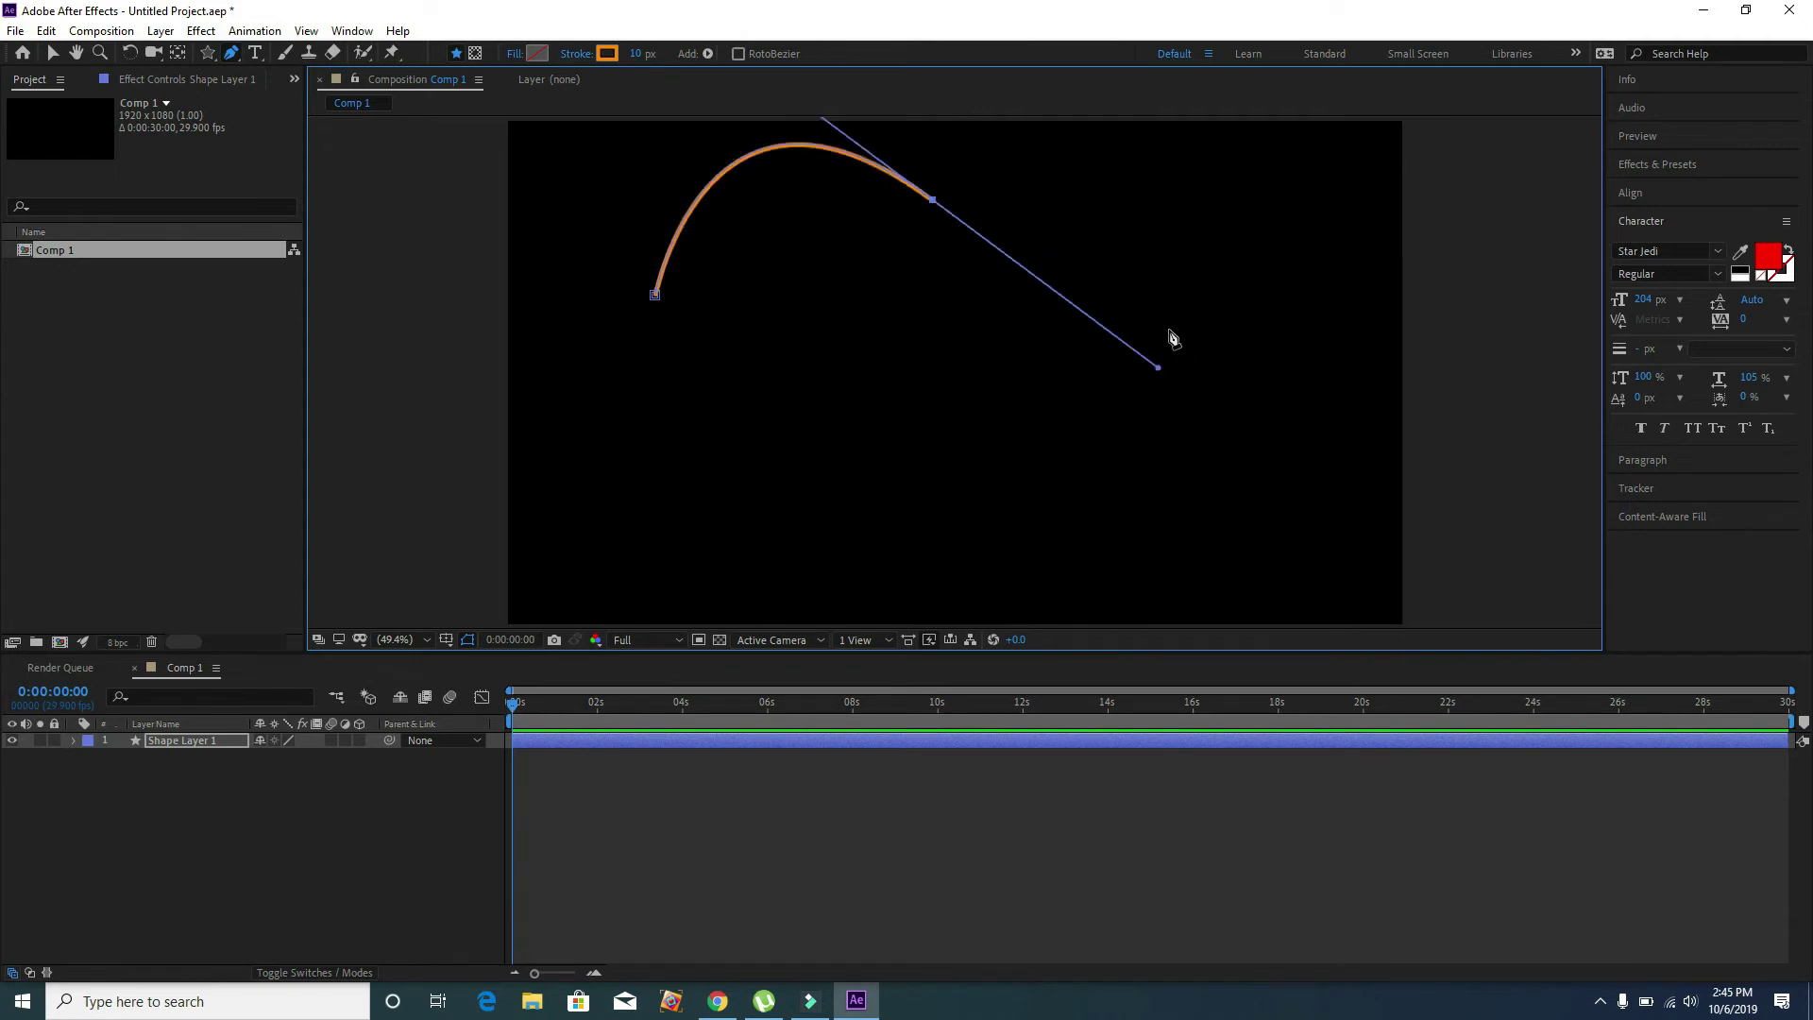
pyautogui.click(161, 744)
pyautogui.press('Delete')
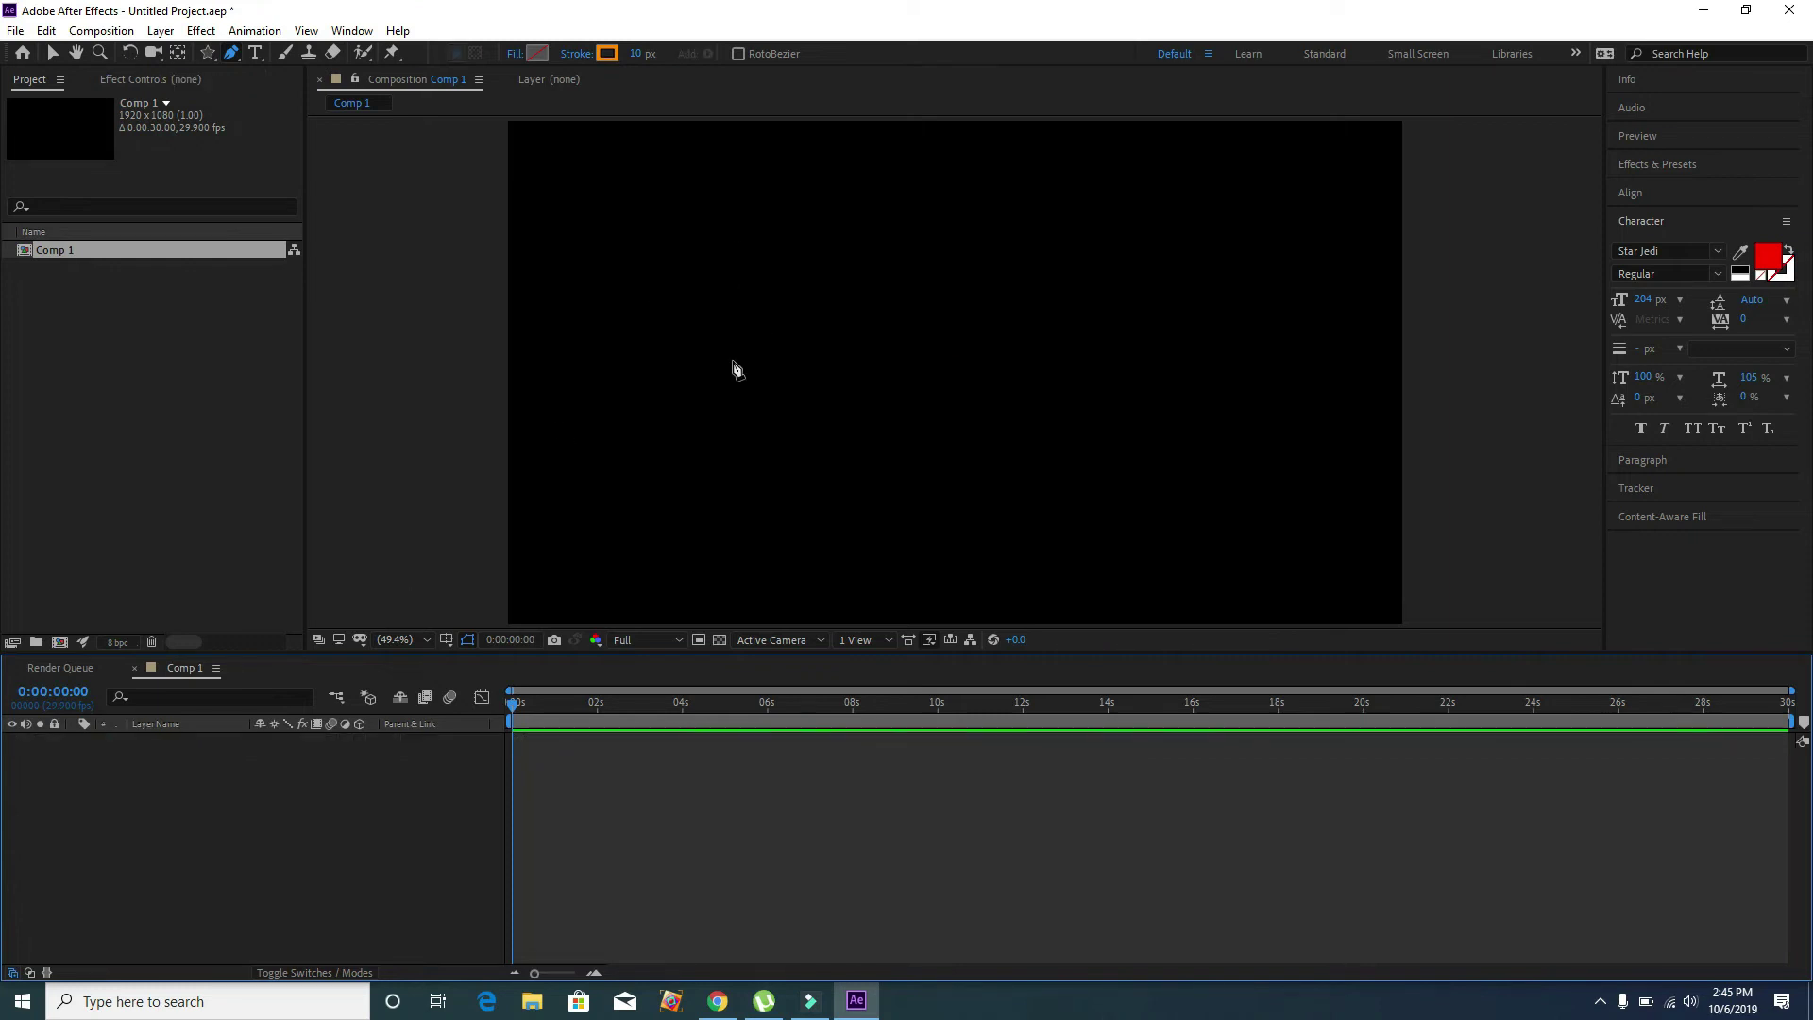
# Draw a new path with a rising straight segment followed by a curved segment down to a third vertex with Bezier handles
pyautogui.click(648, 410)
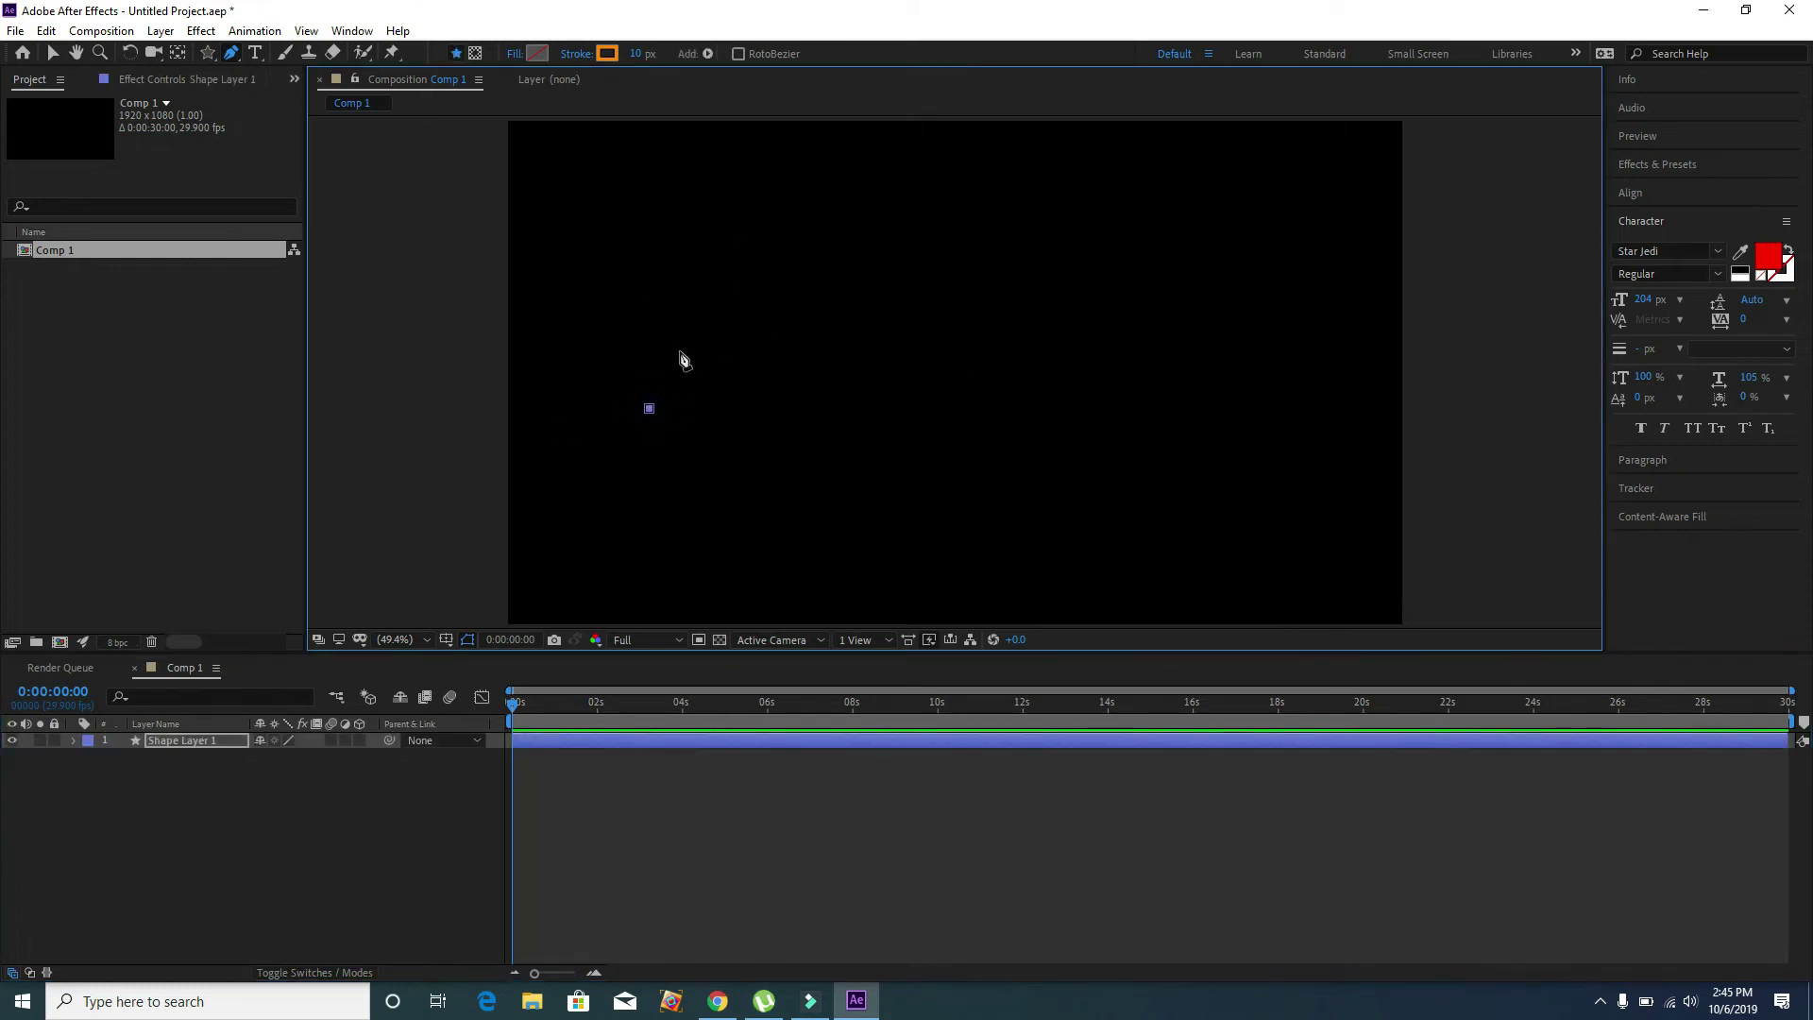
pyautogui.click(1156, 247)
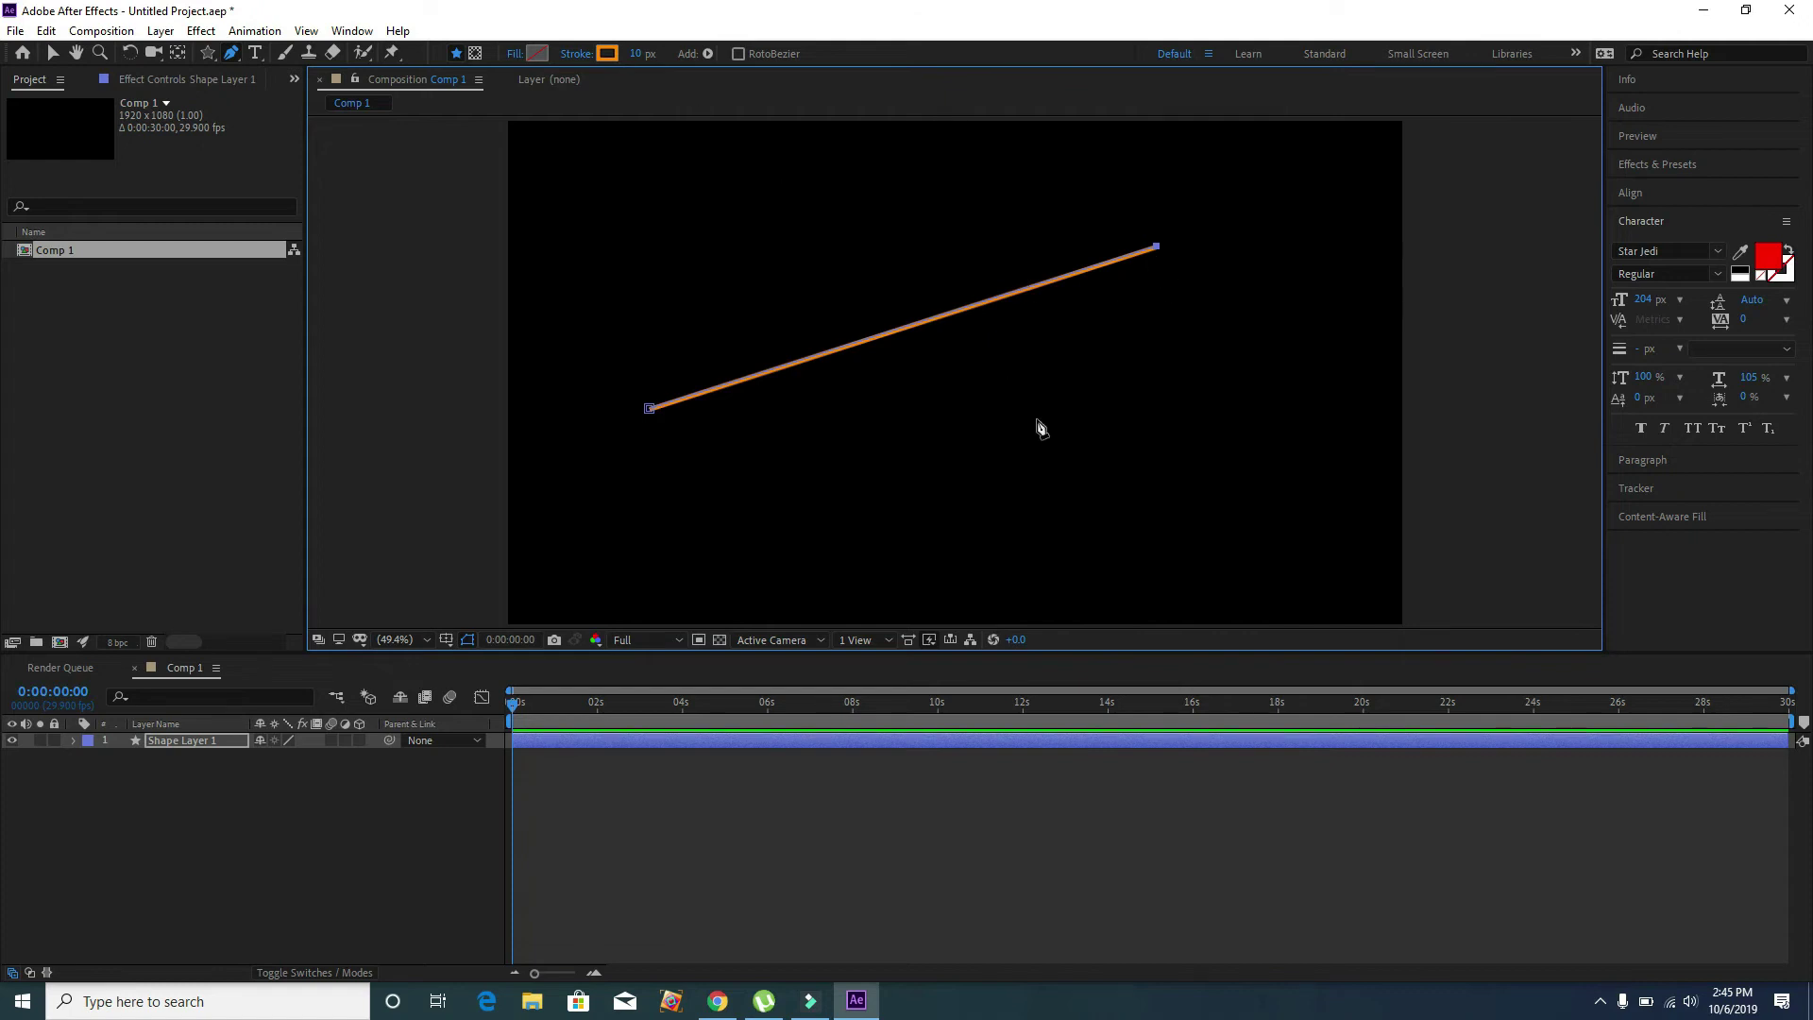
pyautogui.moveTo(1049, 448); pyautogui.dragTo(1162, 538)
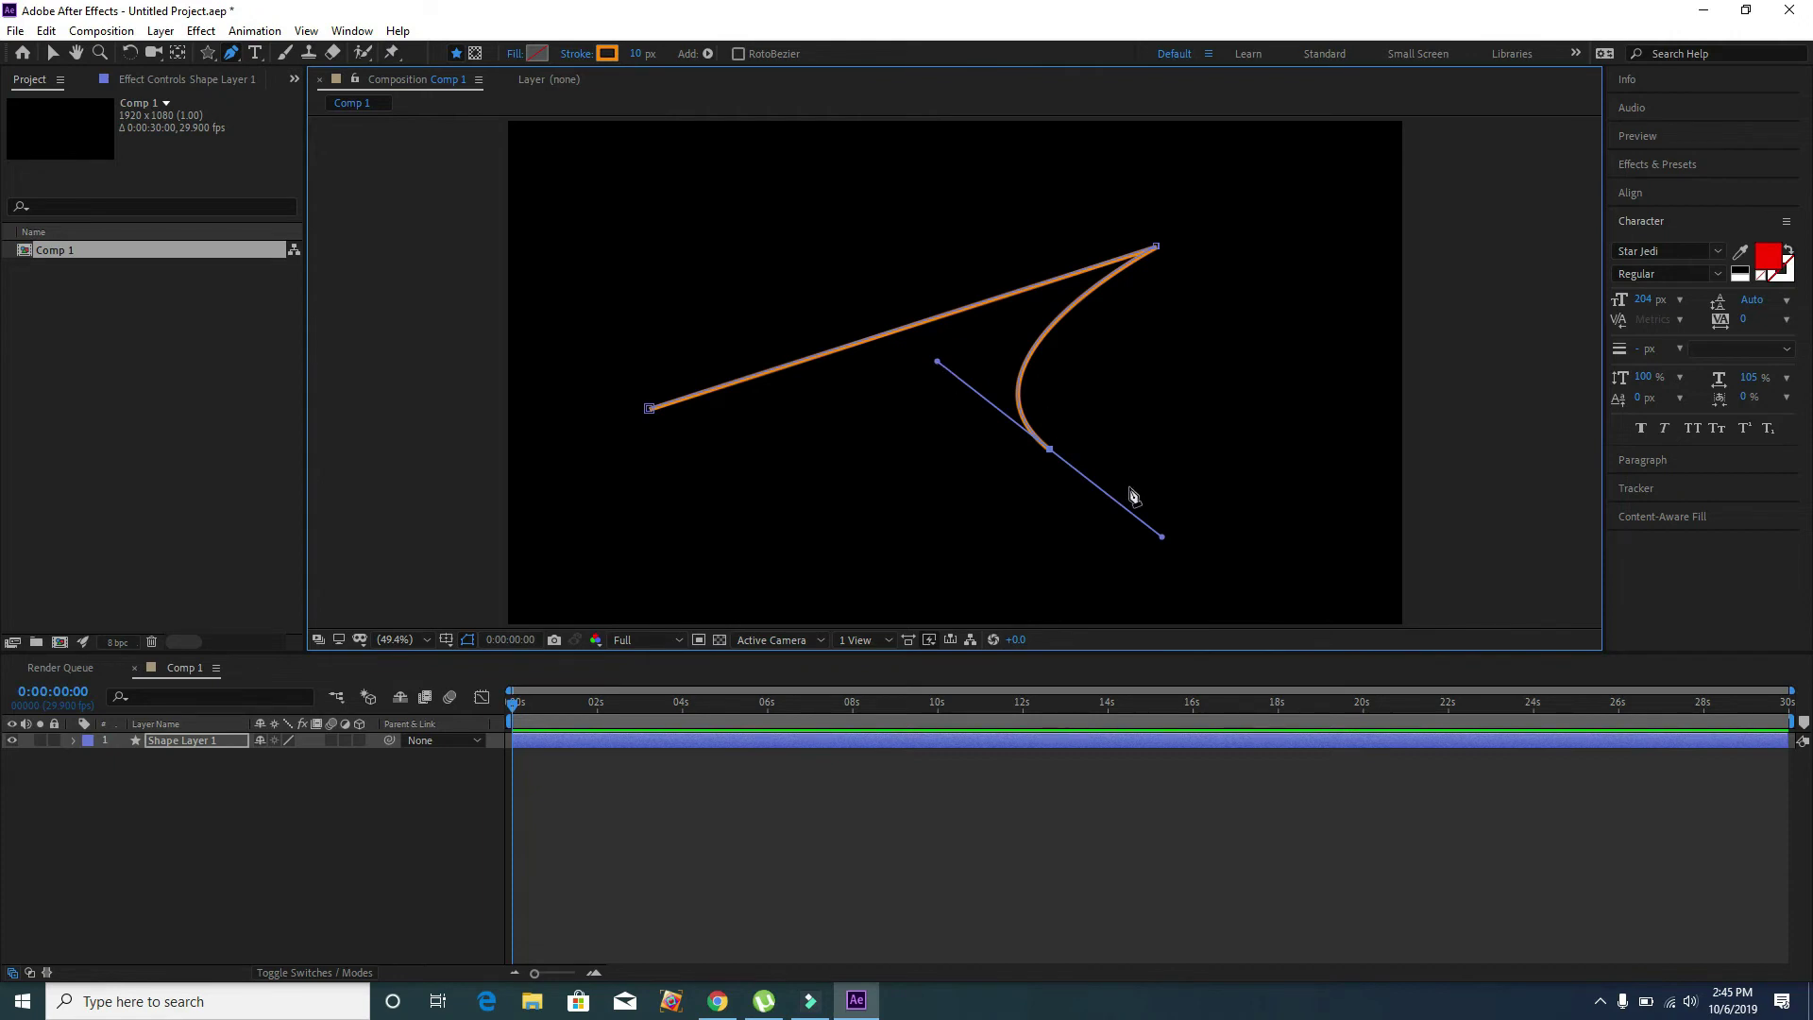
# Try breaking the third vertex's outgoing handle upward to the right and adding a vertex below it, and undo that vertex
pyautogui.click(1162, 535)
pyautogui.moveTo(1161, 536); pyautogui.dragTo(1133, 357)
pyautogui.click(1061, 525)
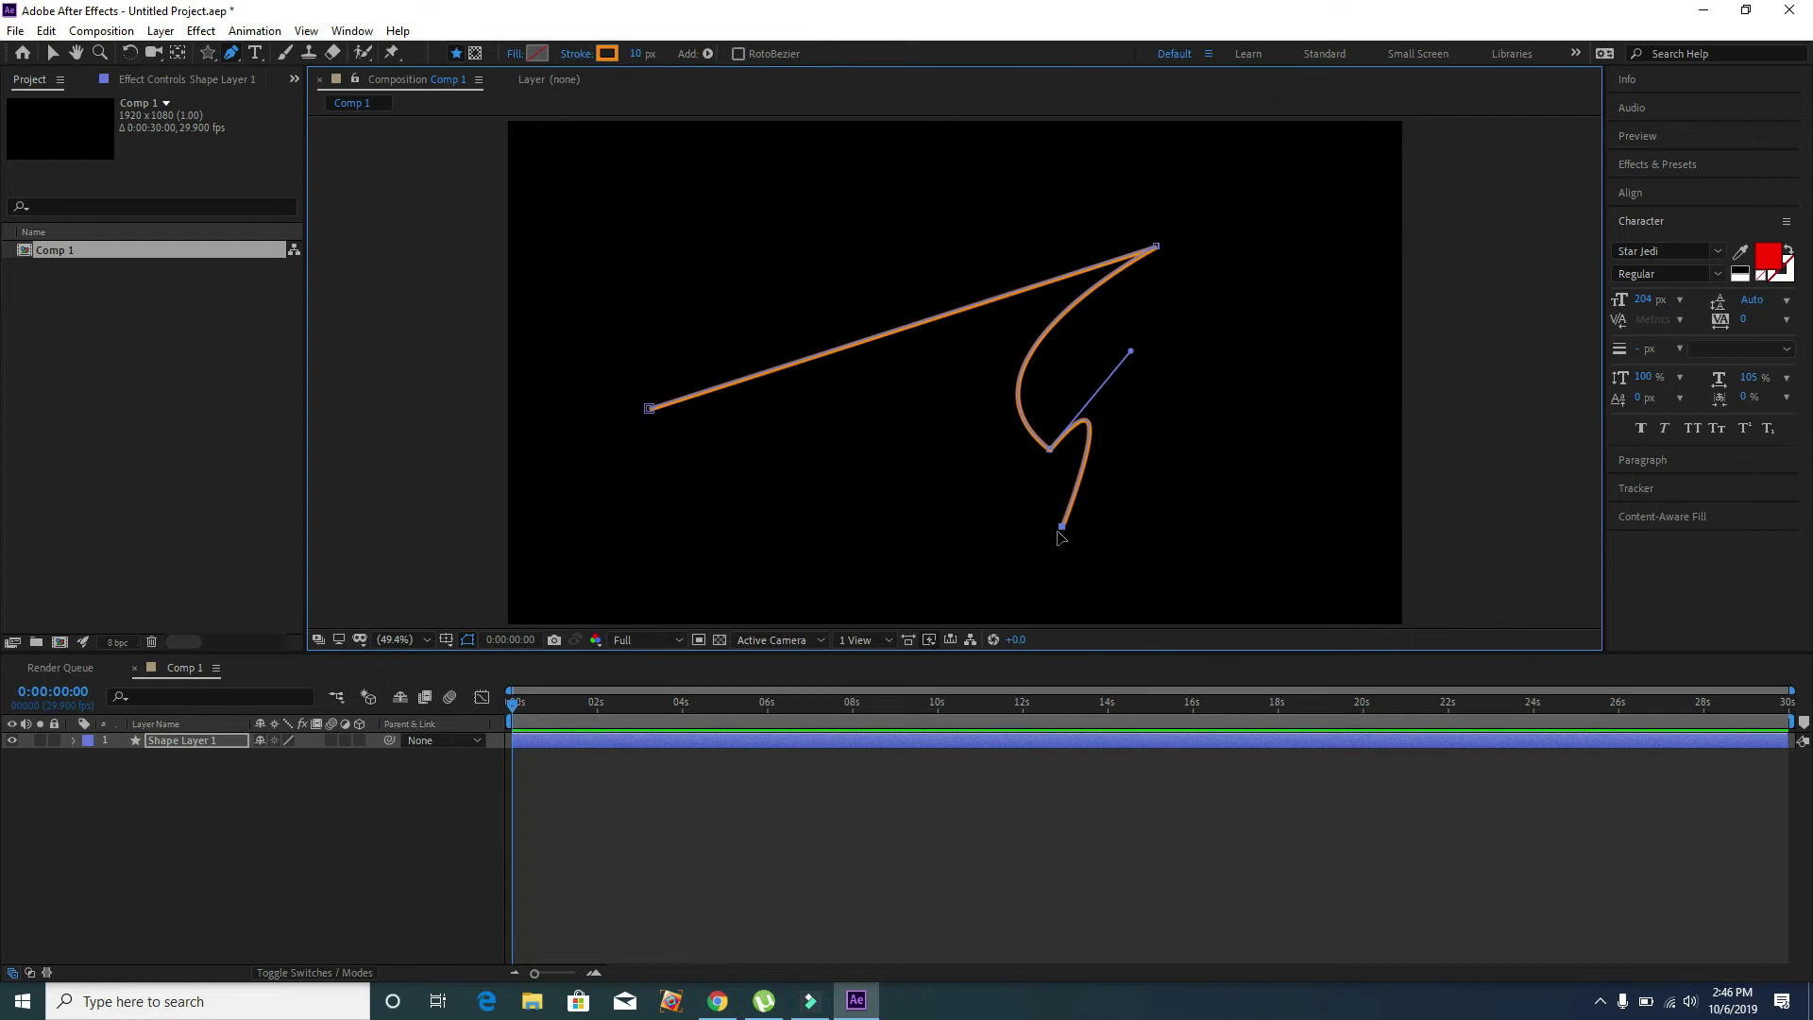
pyautogui.hotkey('ctrl', 'z')
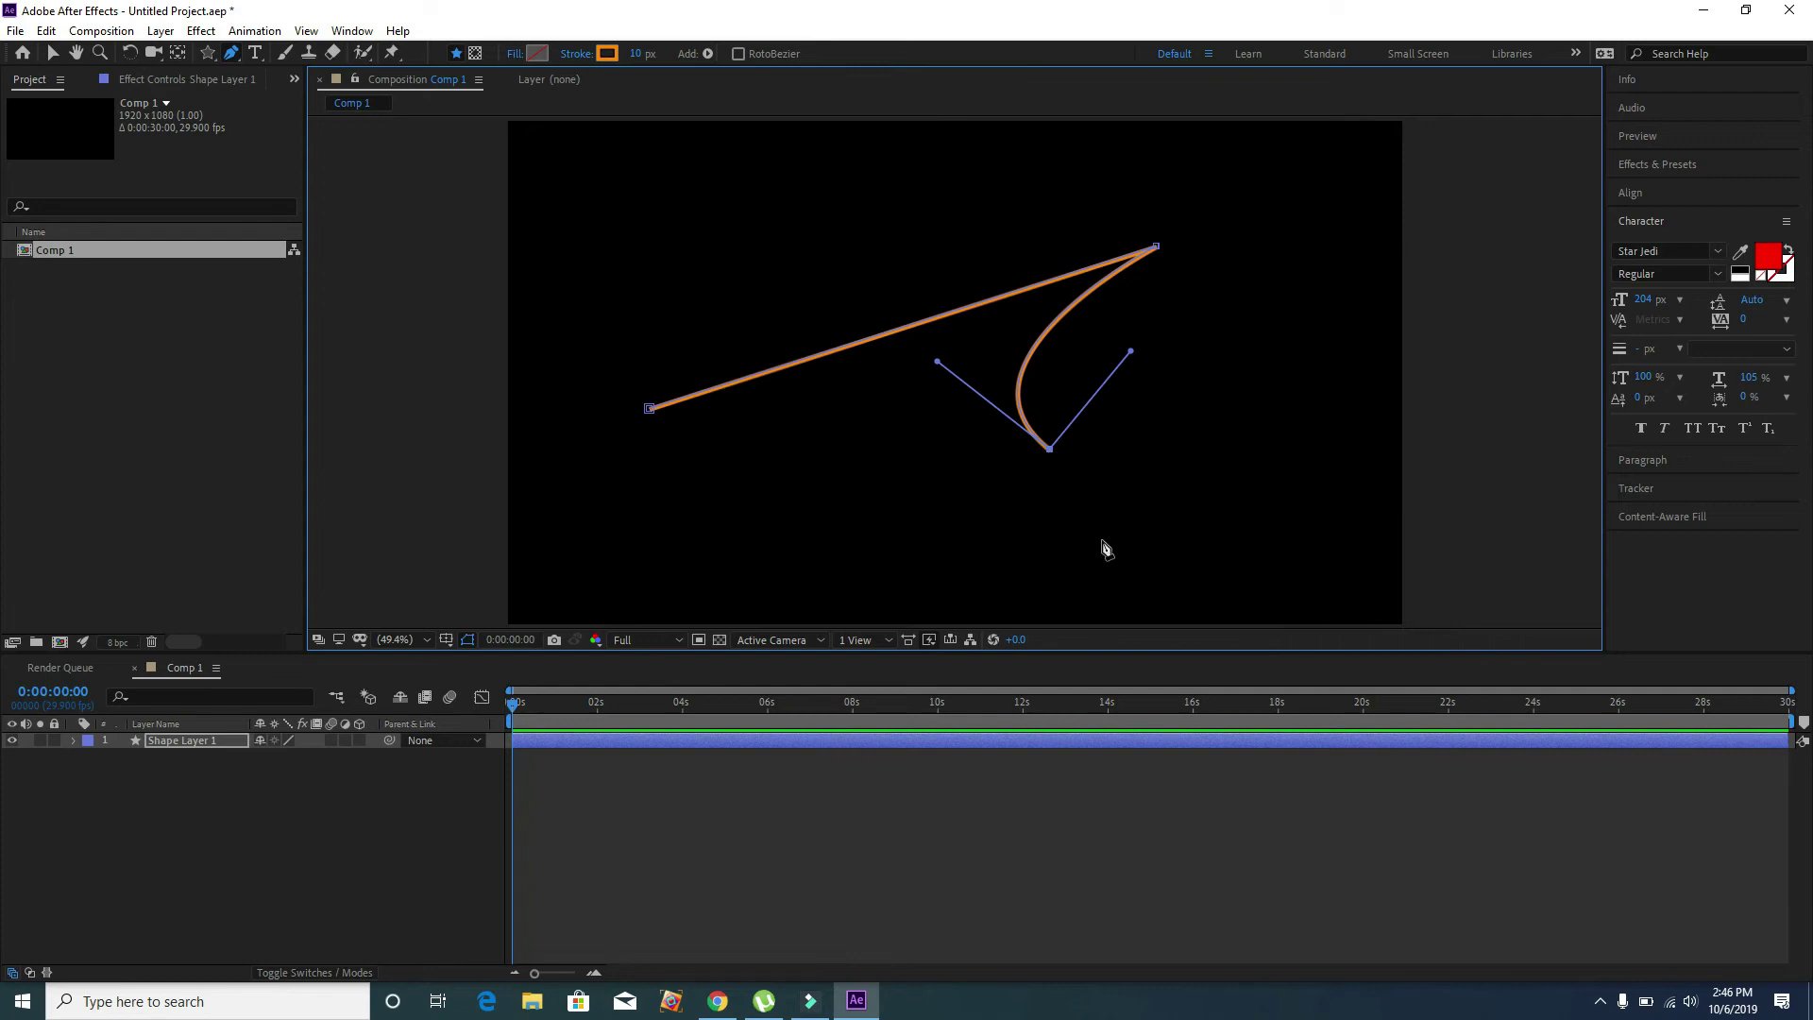
# Fold the third vertex's outgoing handle back near its incoming handle and add a fourth vertex to the lower right
pyautogui.click(1131, 354)
pyautogui.moveTo(1131, 353); pyautogui.dragTo(947, 364)
pyautogui.click(1135, 498)
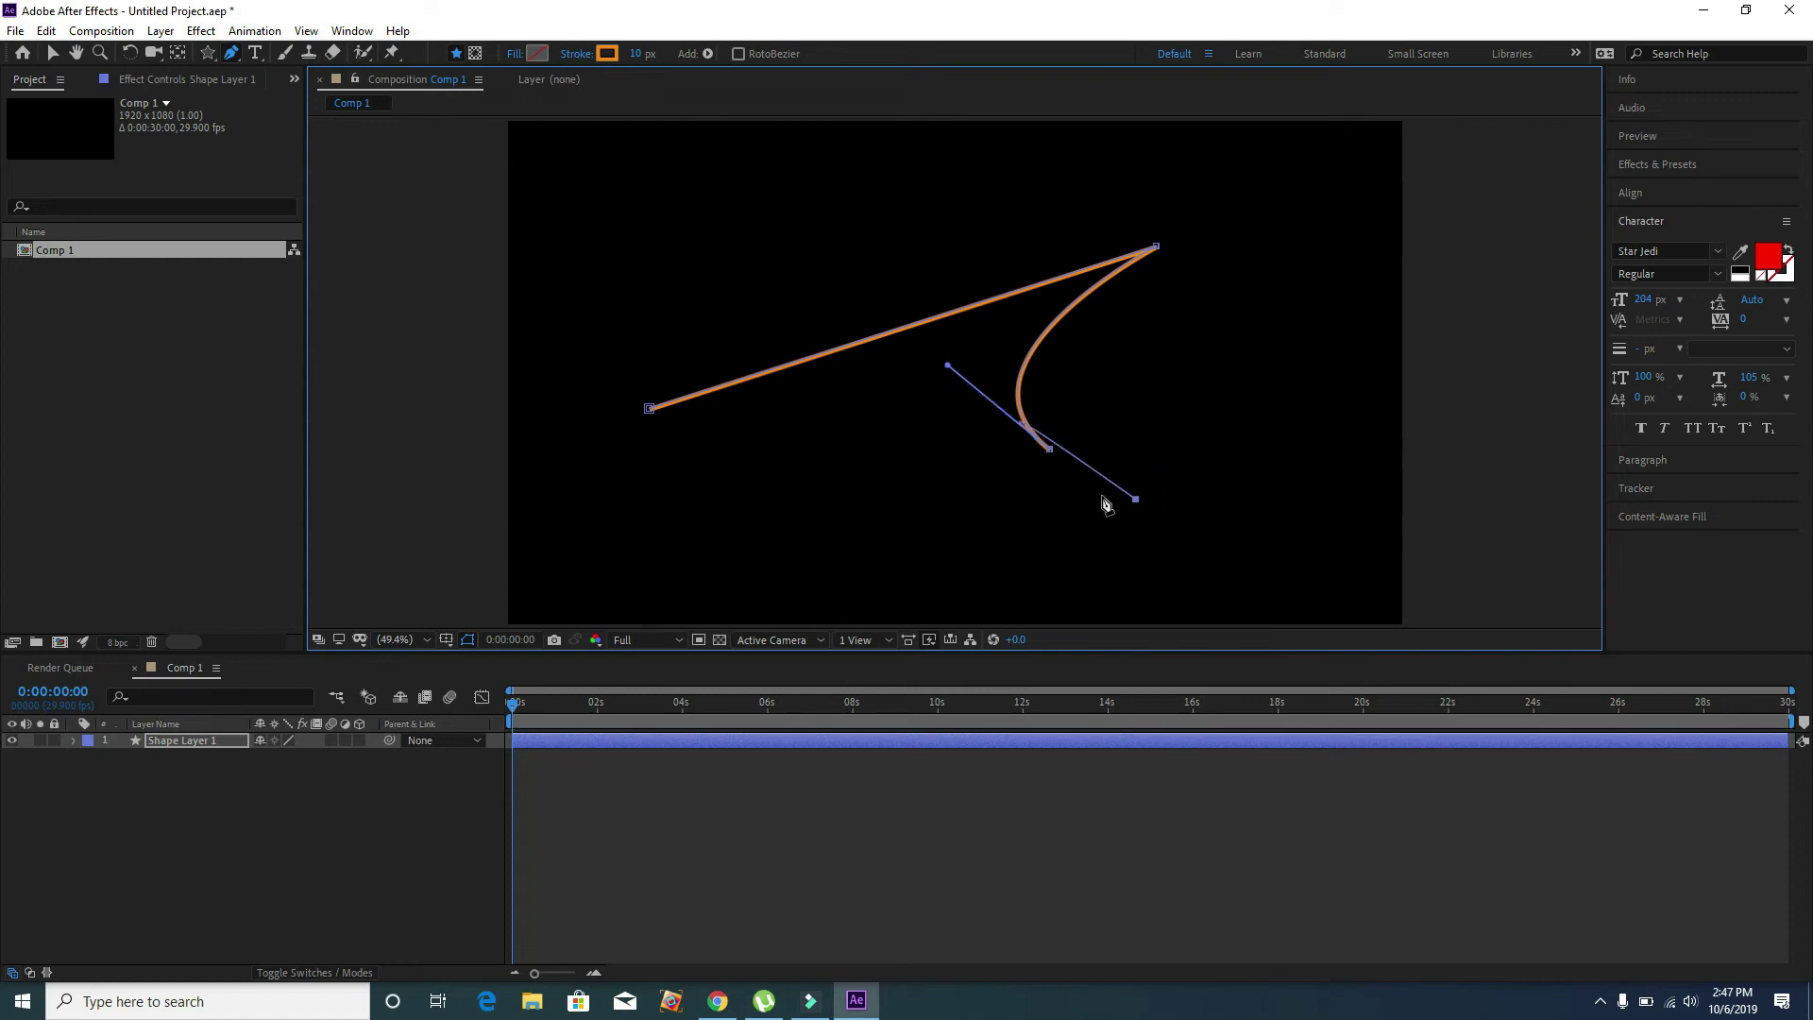
# Undo the fourth vertex, then try pulling the third vertex's outgoing handle to the lower right at different angles, undoing each attempt
pyautogui.hotkey('ctrl', 'z')
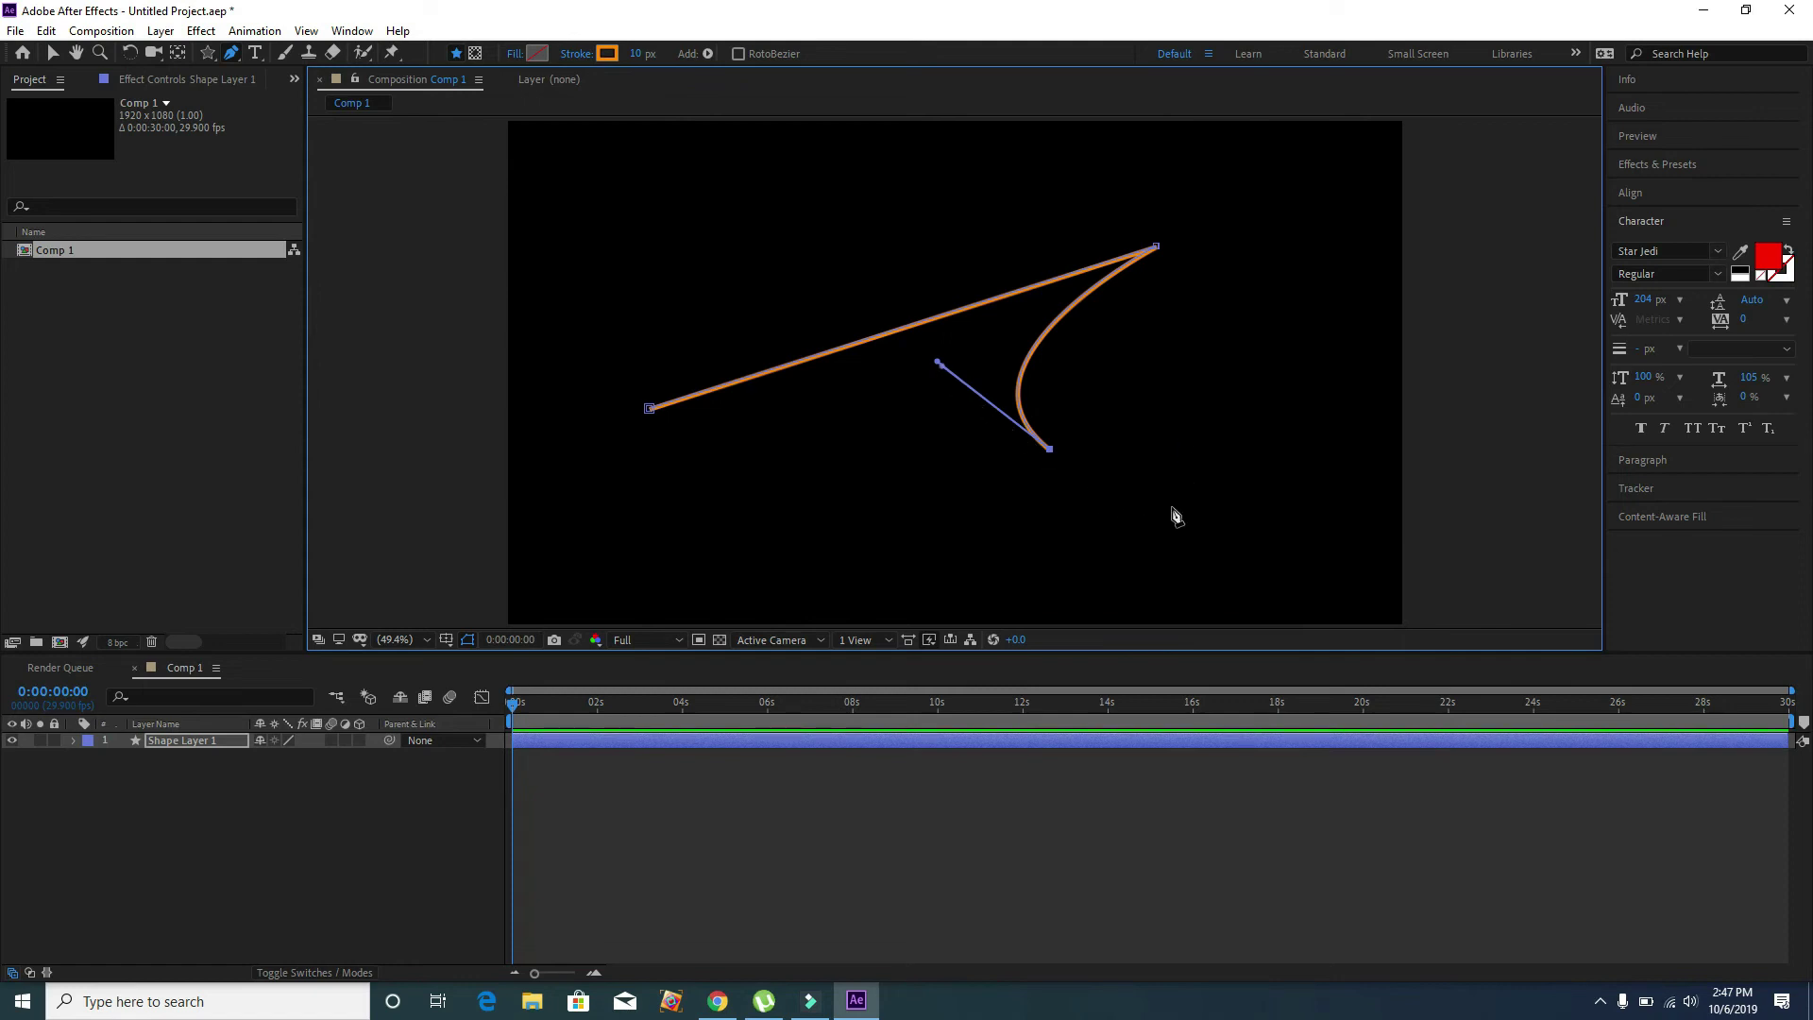
pyautogui.moveTo(1049, 448); pyautogui.dragTo(1150, 481)
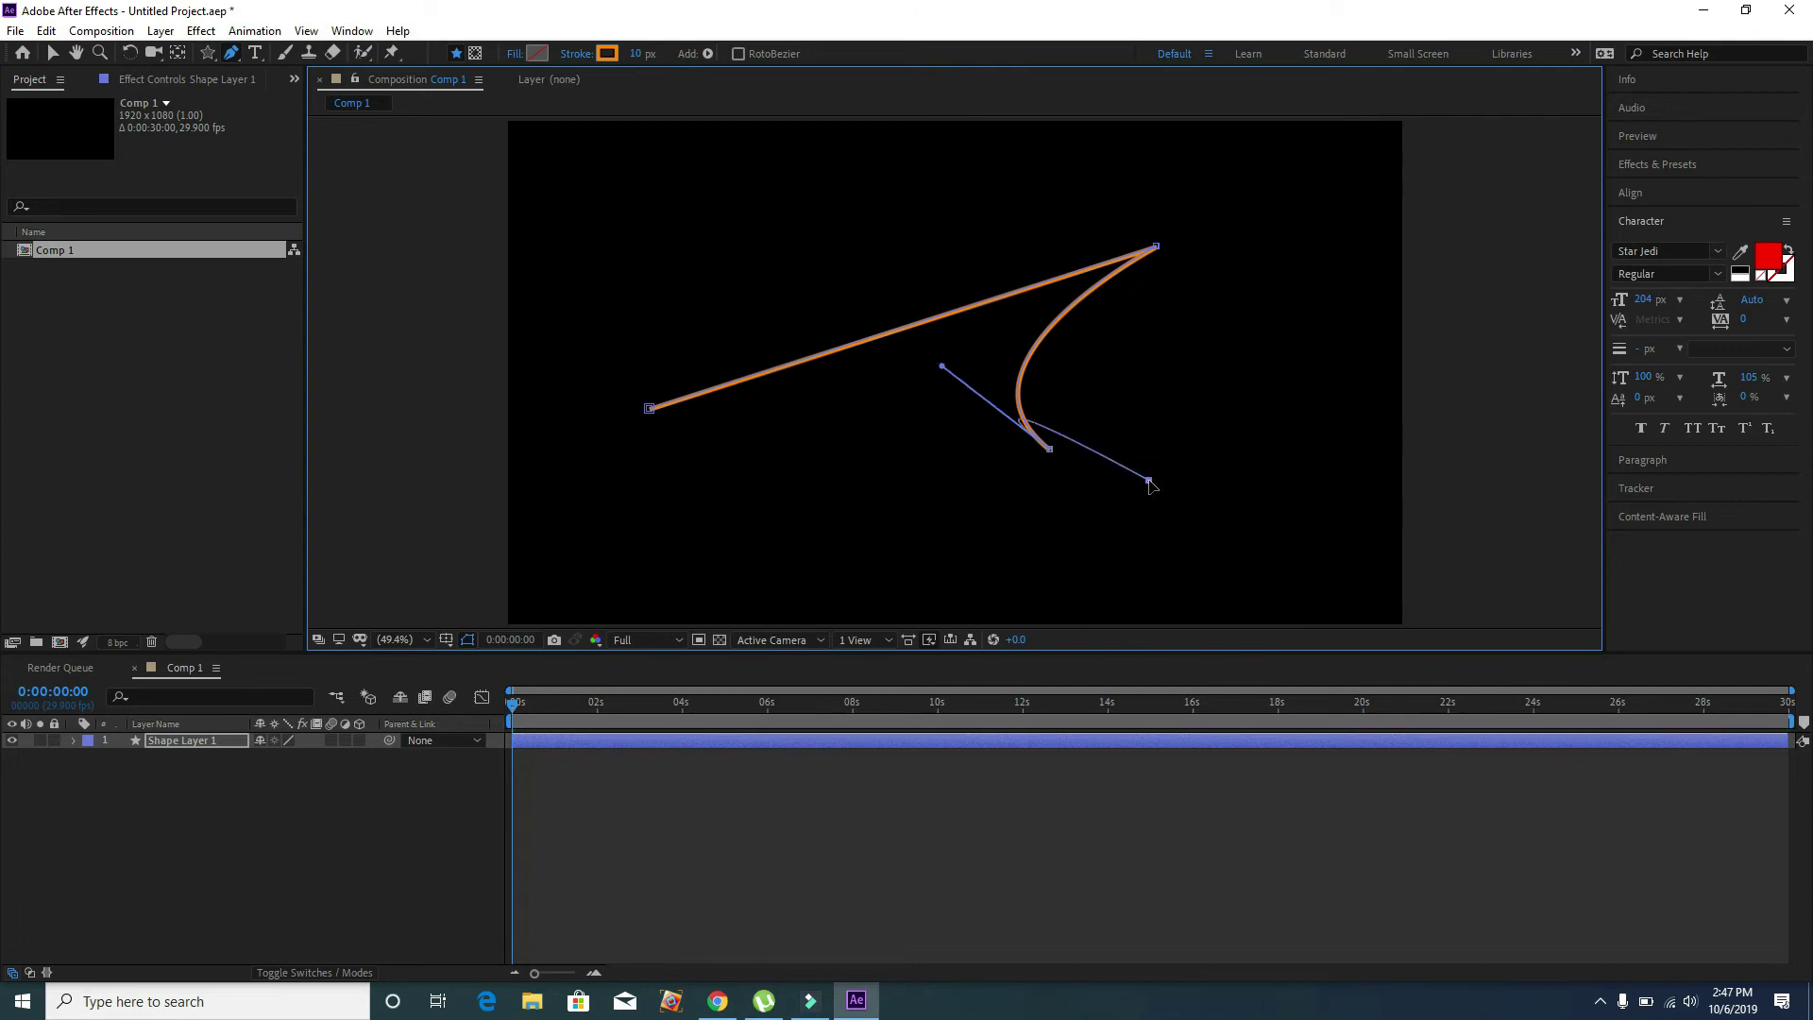
pyautogui.click(1148, 480)
pyautogui.hotkey('ctrl', 'z')
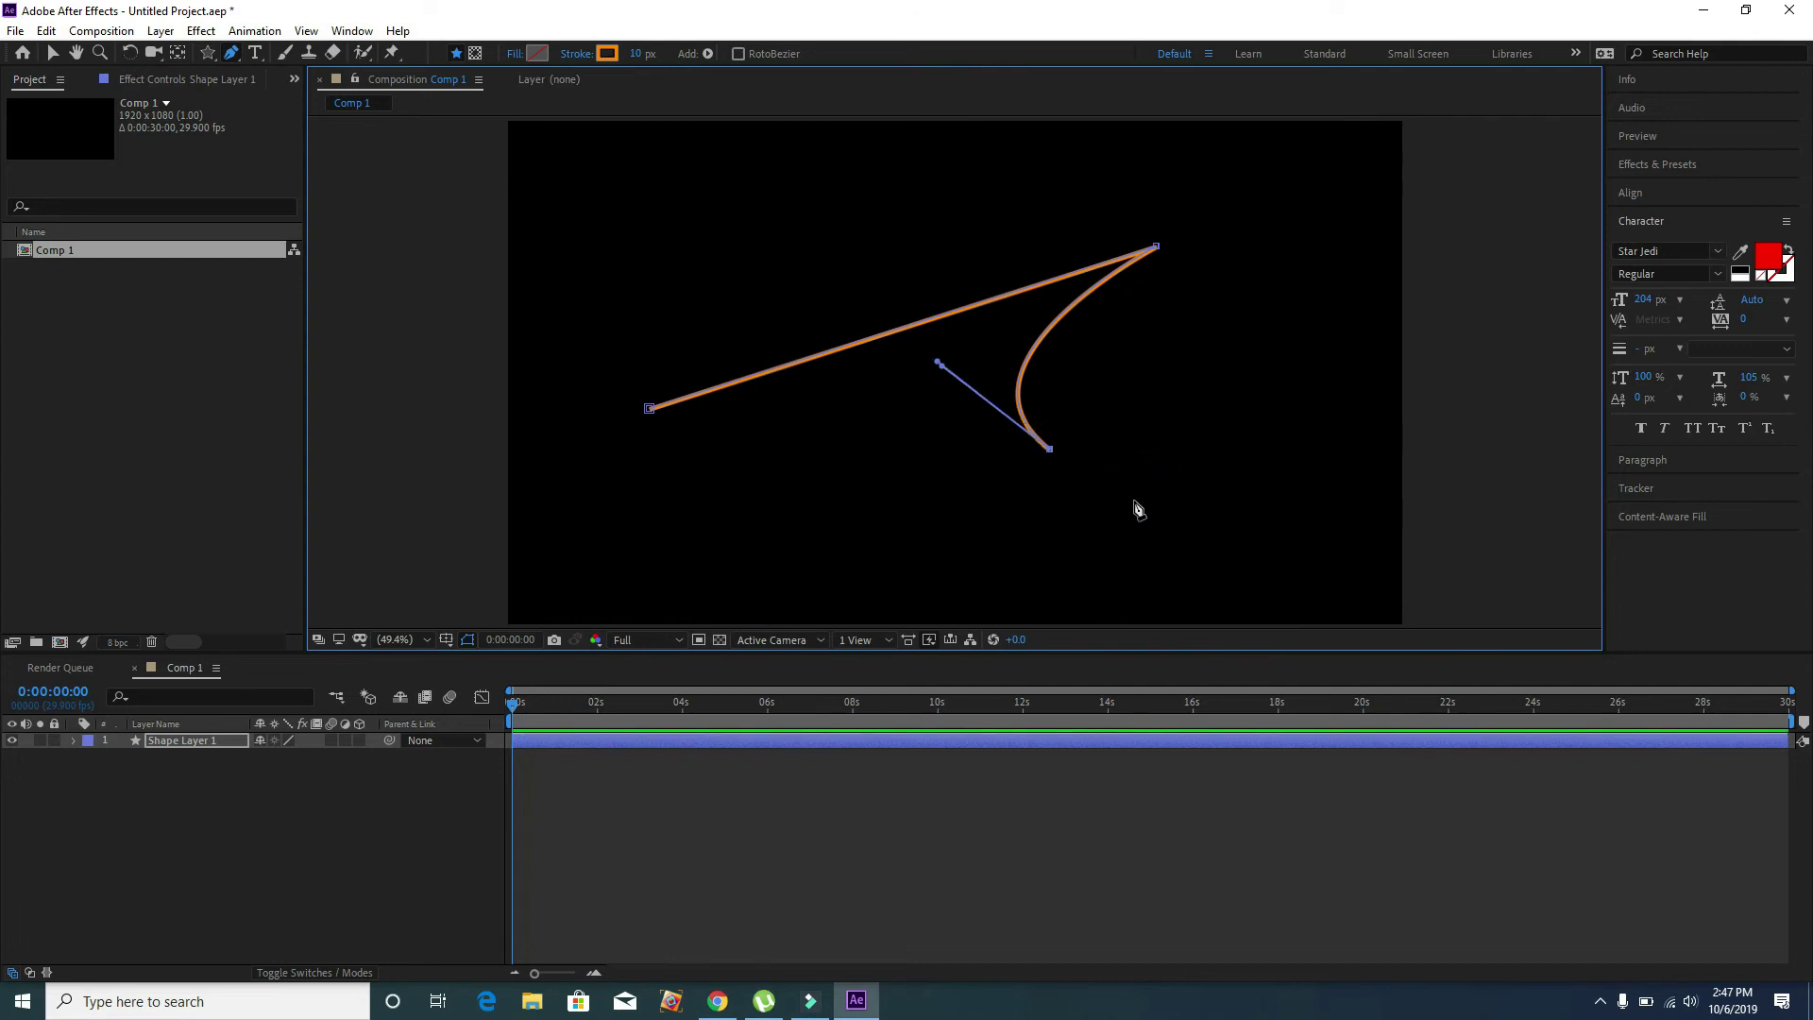
pyautogui.click(1117, 529)
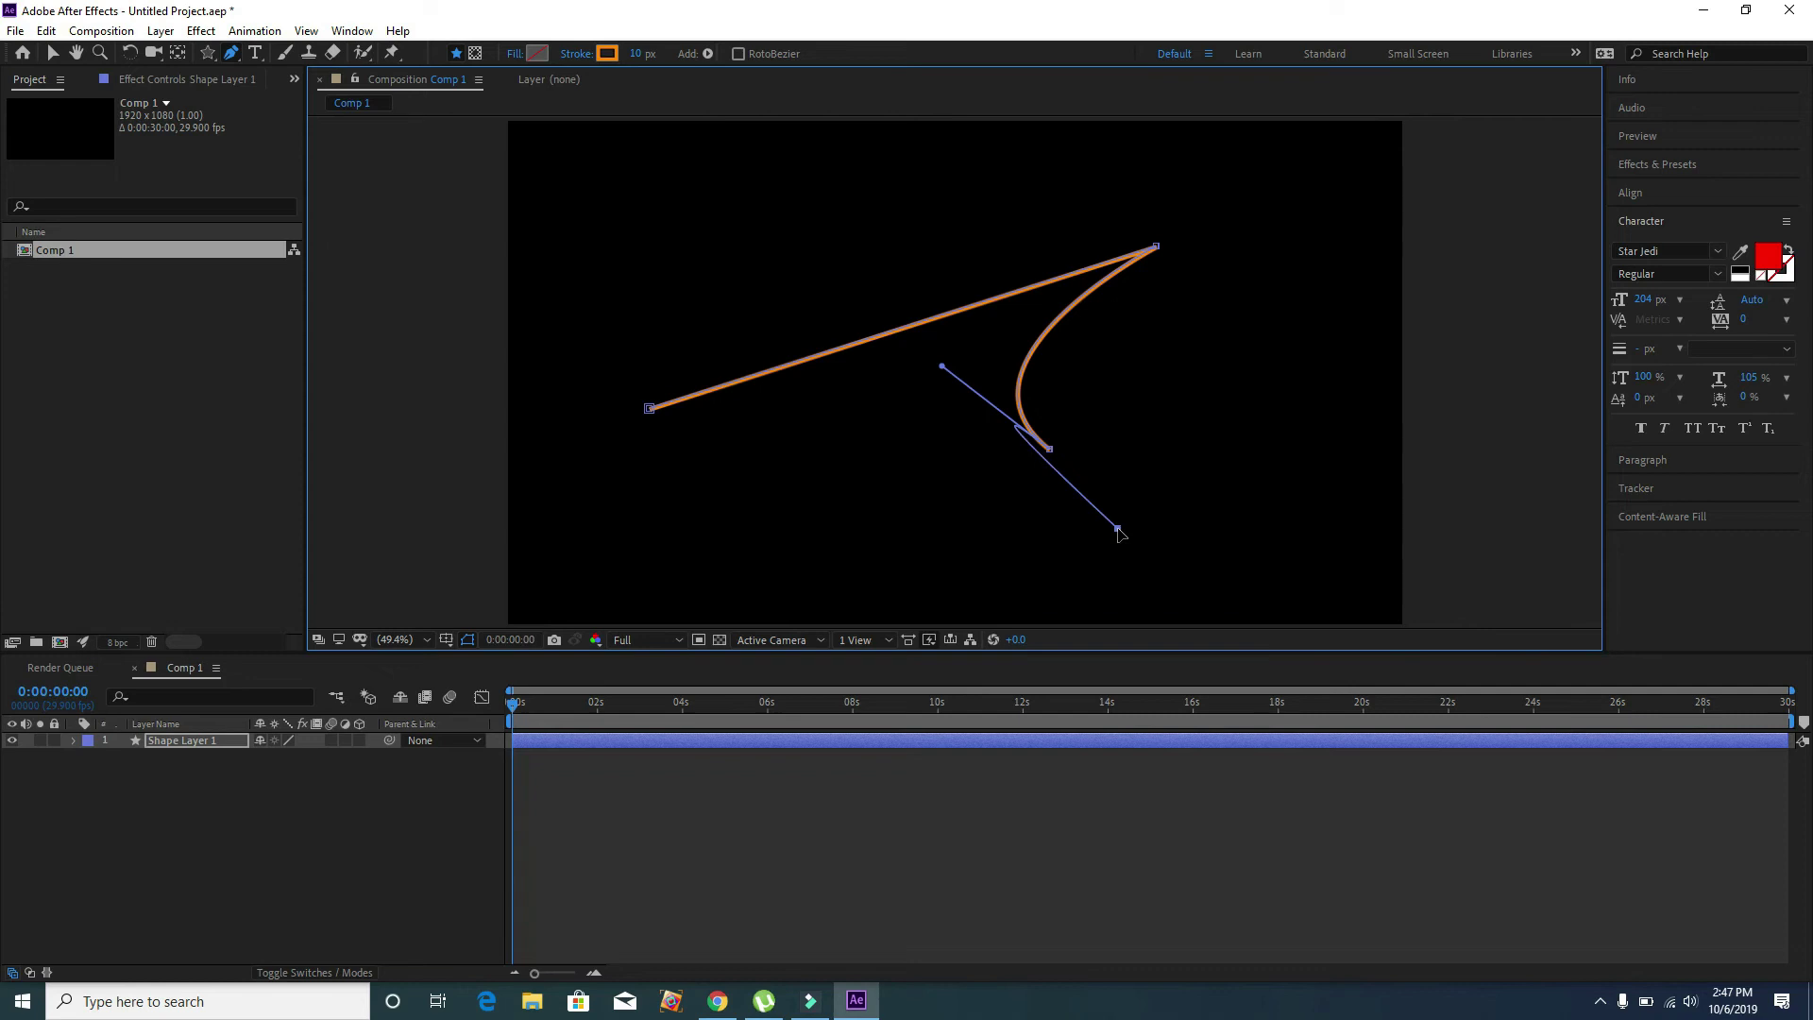
pyautogui.hotkey('ctrl', 'z')
# Separate the third vertex's overlapping handles, pull the outgoing one to the lower right, and try a fourth vertex beyond it
pyautogui.moveTo(939, 364)
pyautogui.mouseDown()
pyautogui.moveTo(973, 466)
pyautogui.moveTo(1046, 539)
pyautogui.moveTo(947, 356)
pyautogui.mouseUp()
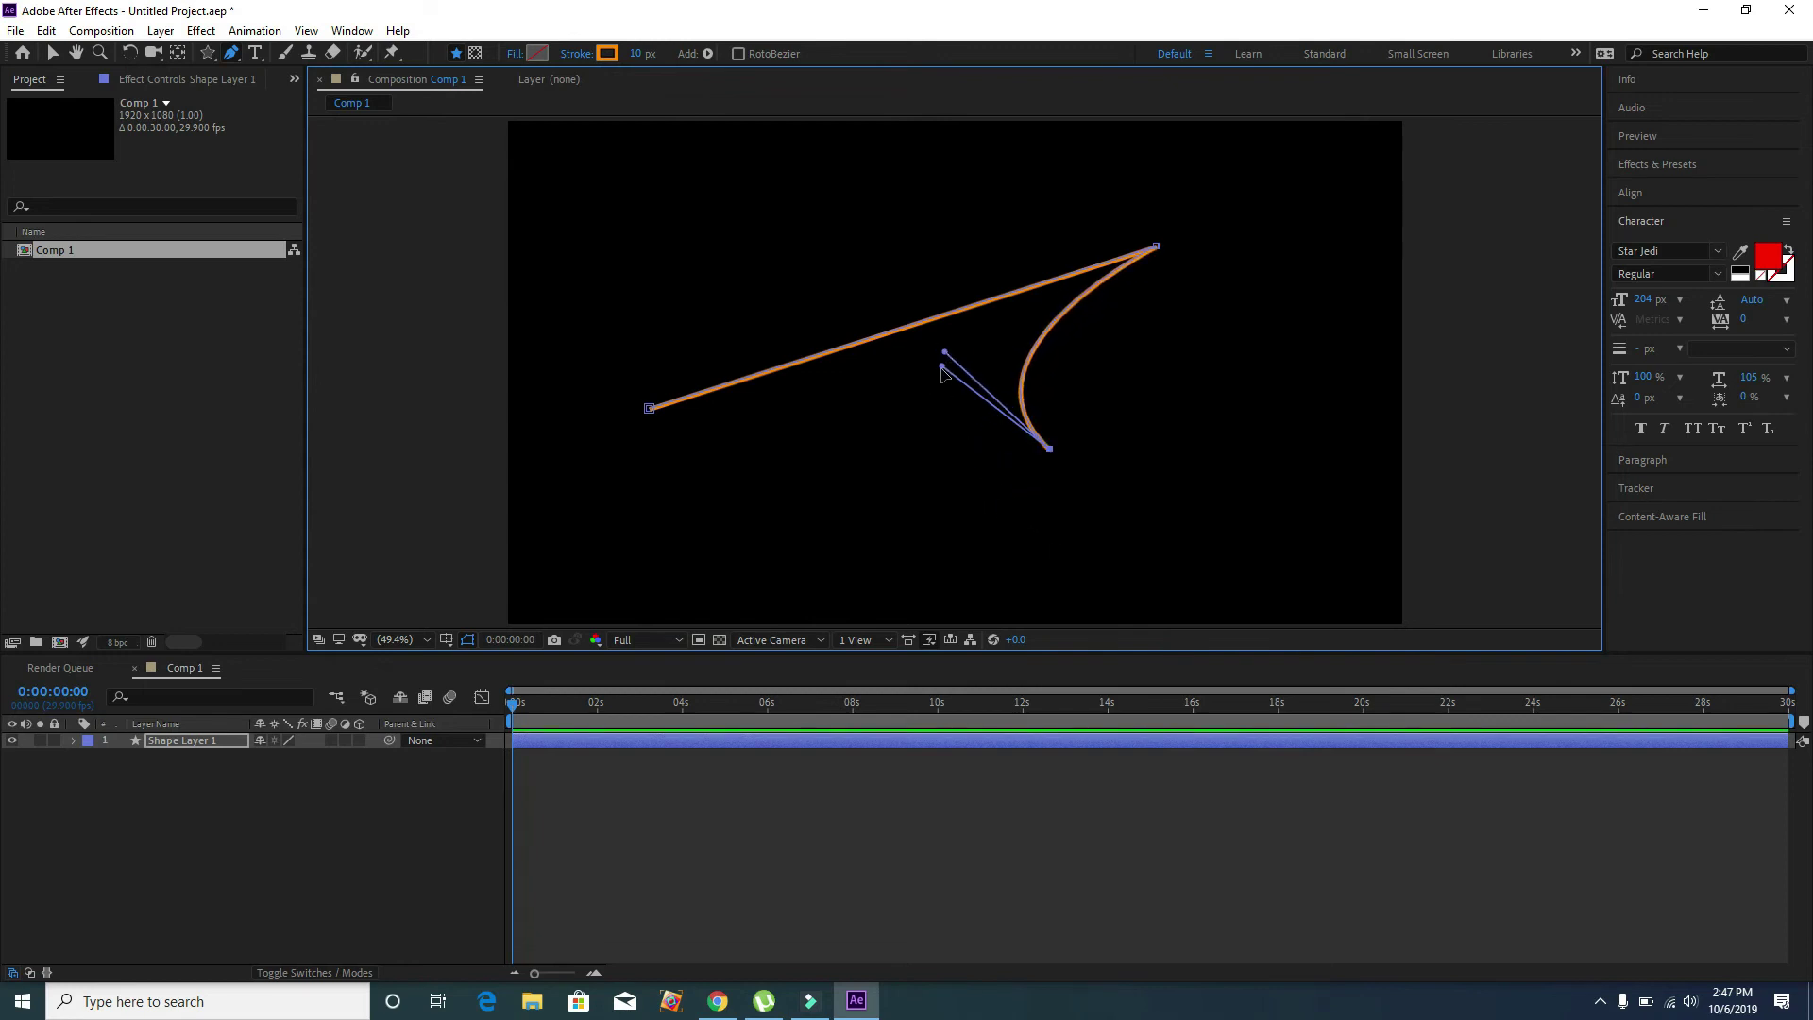
pyautogui.moveTo(1049, 448); pyautogui.dragTo(1122, 531)
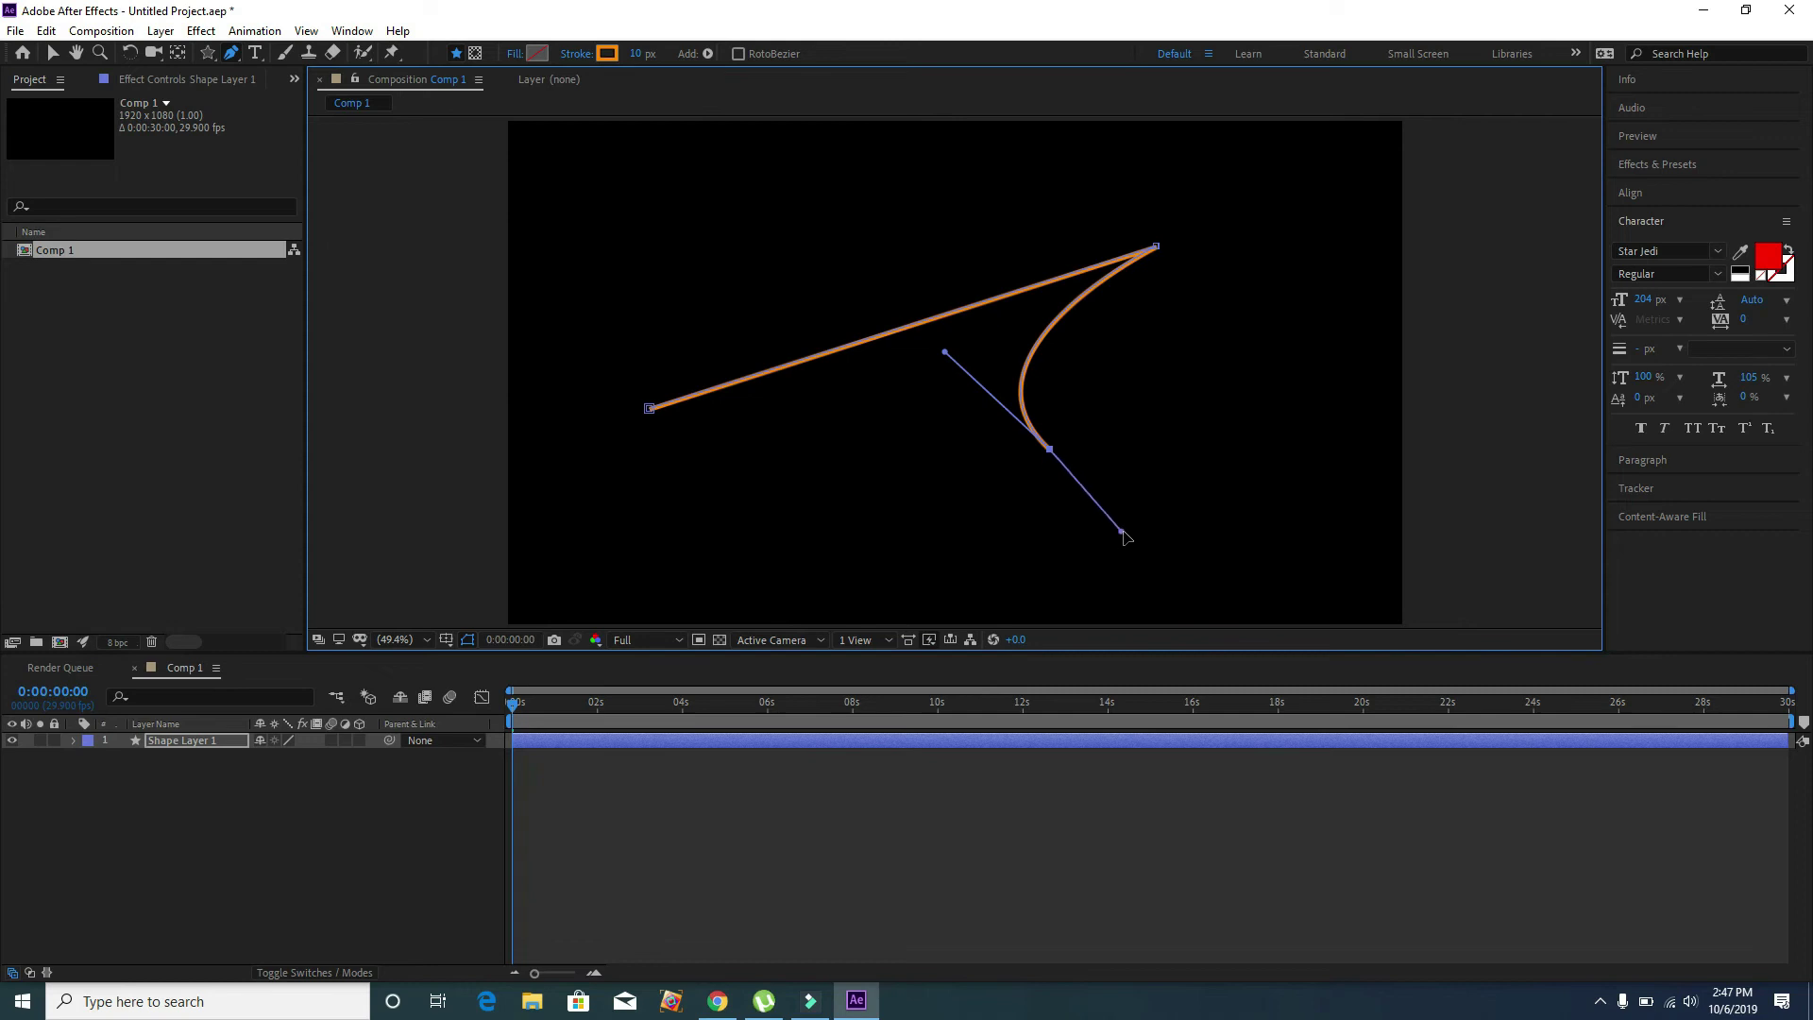
pyautogui.click(1167, 576)
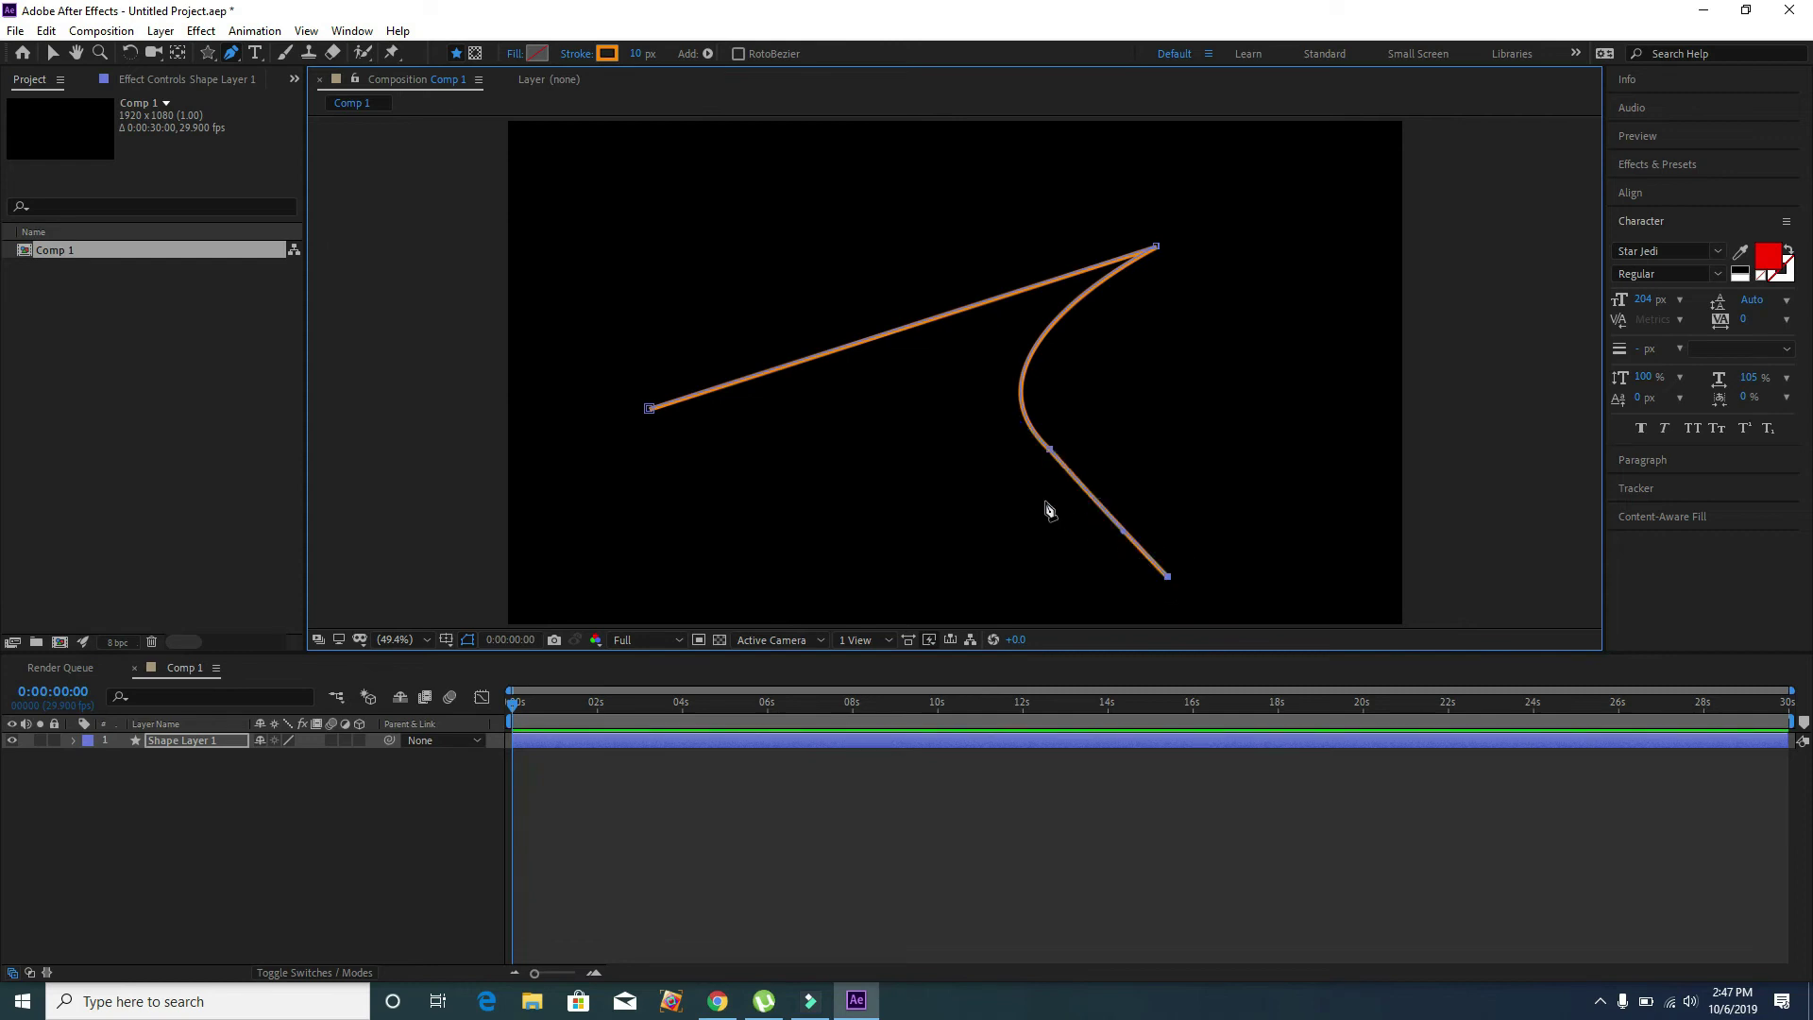
pyautogui.hotkey('ctrl', 'z')
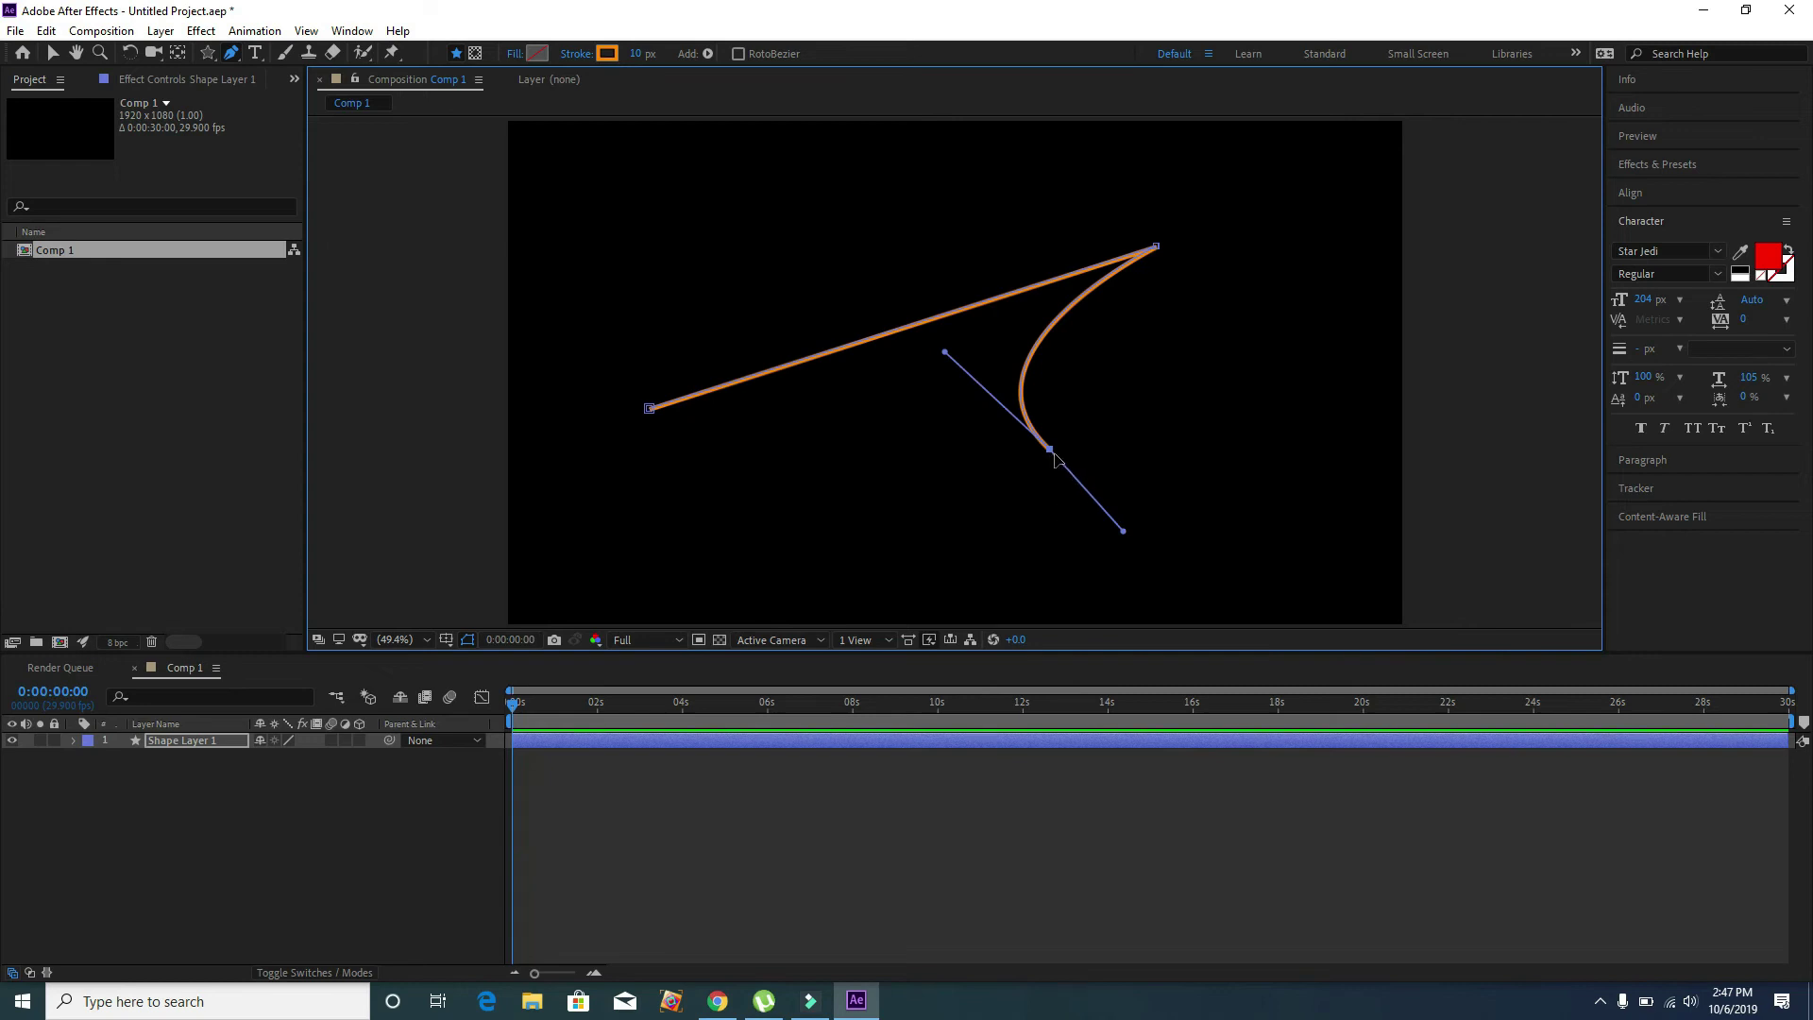
# Swing the third vertex's outgoing handle far to the lower left, add a fourth vertex just beyond it, and close the path
pyautogui.click(1123, 536)
pyautogui.moveTo(1123, 536); pyautogui.dragTo(751, 522)
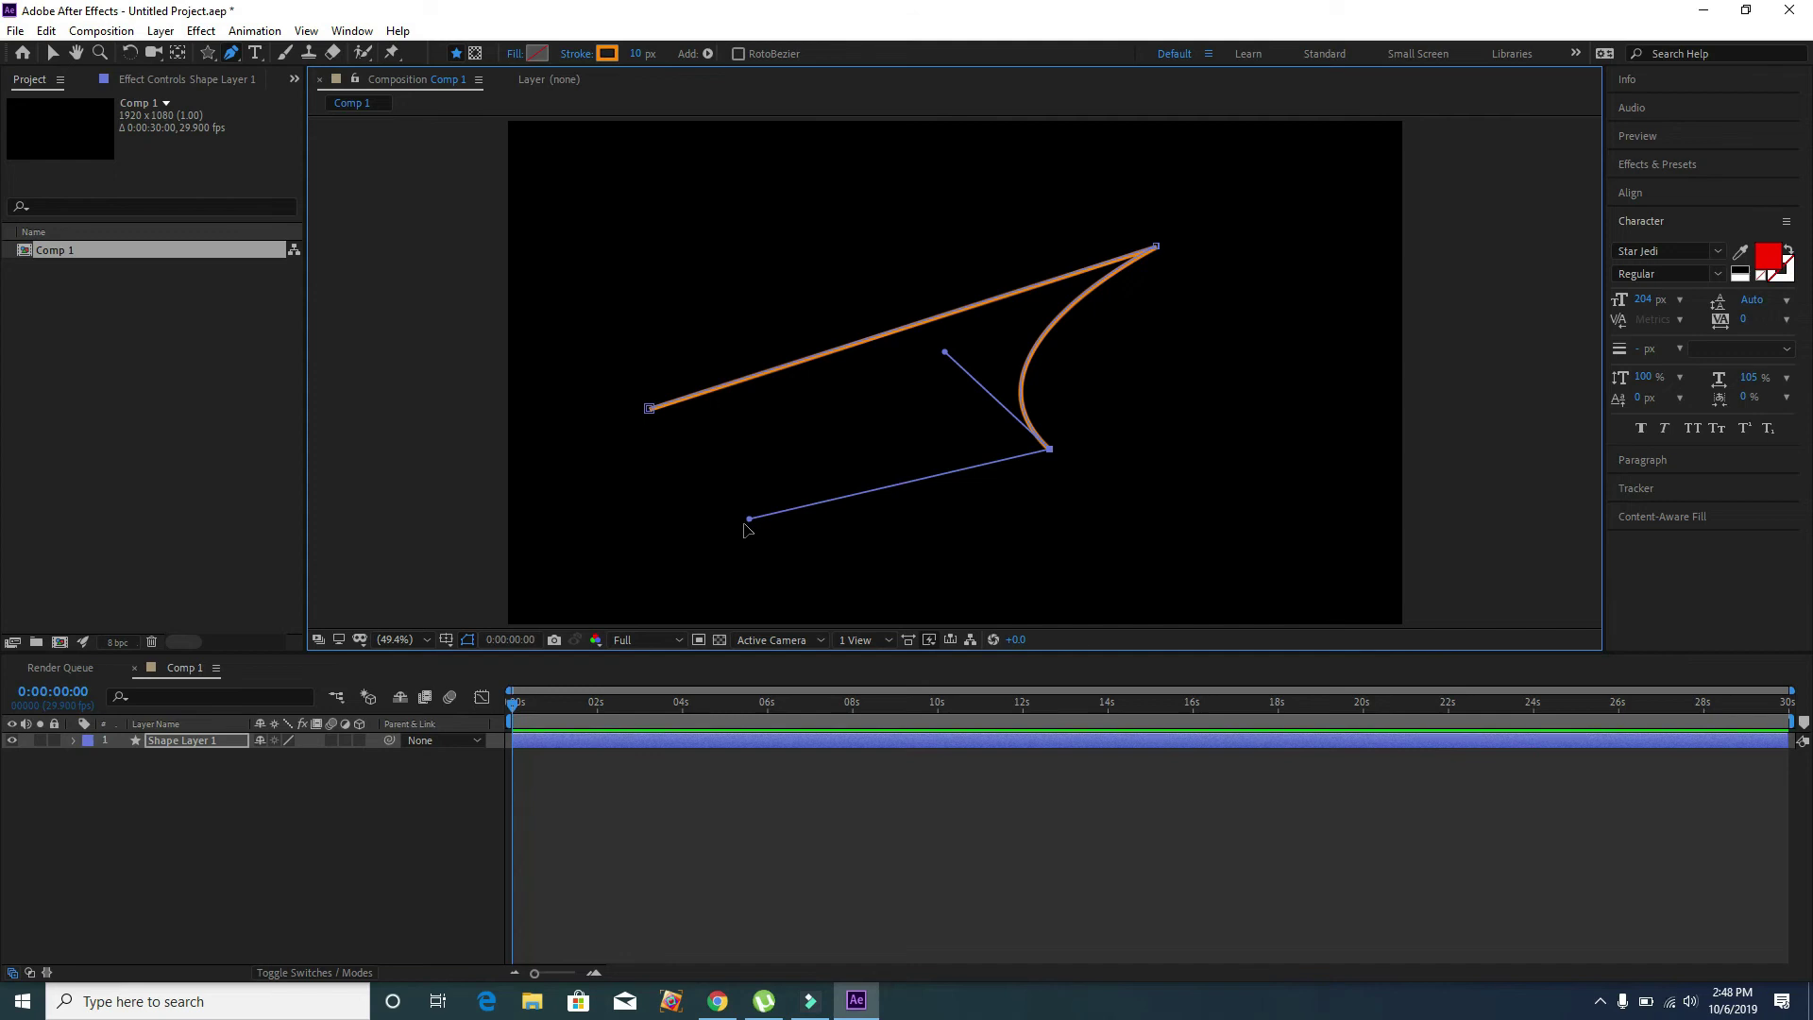
pyautogui.click(714, 523)
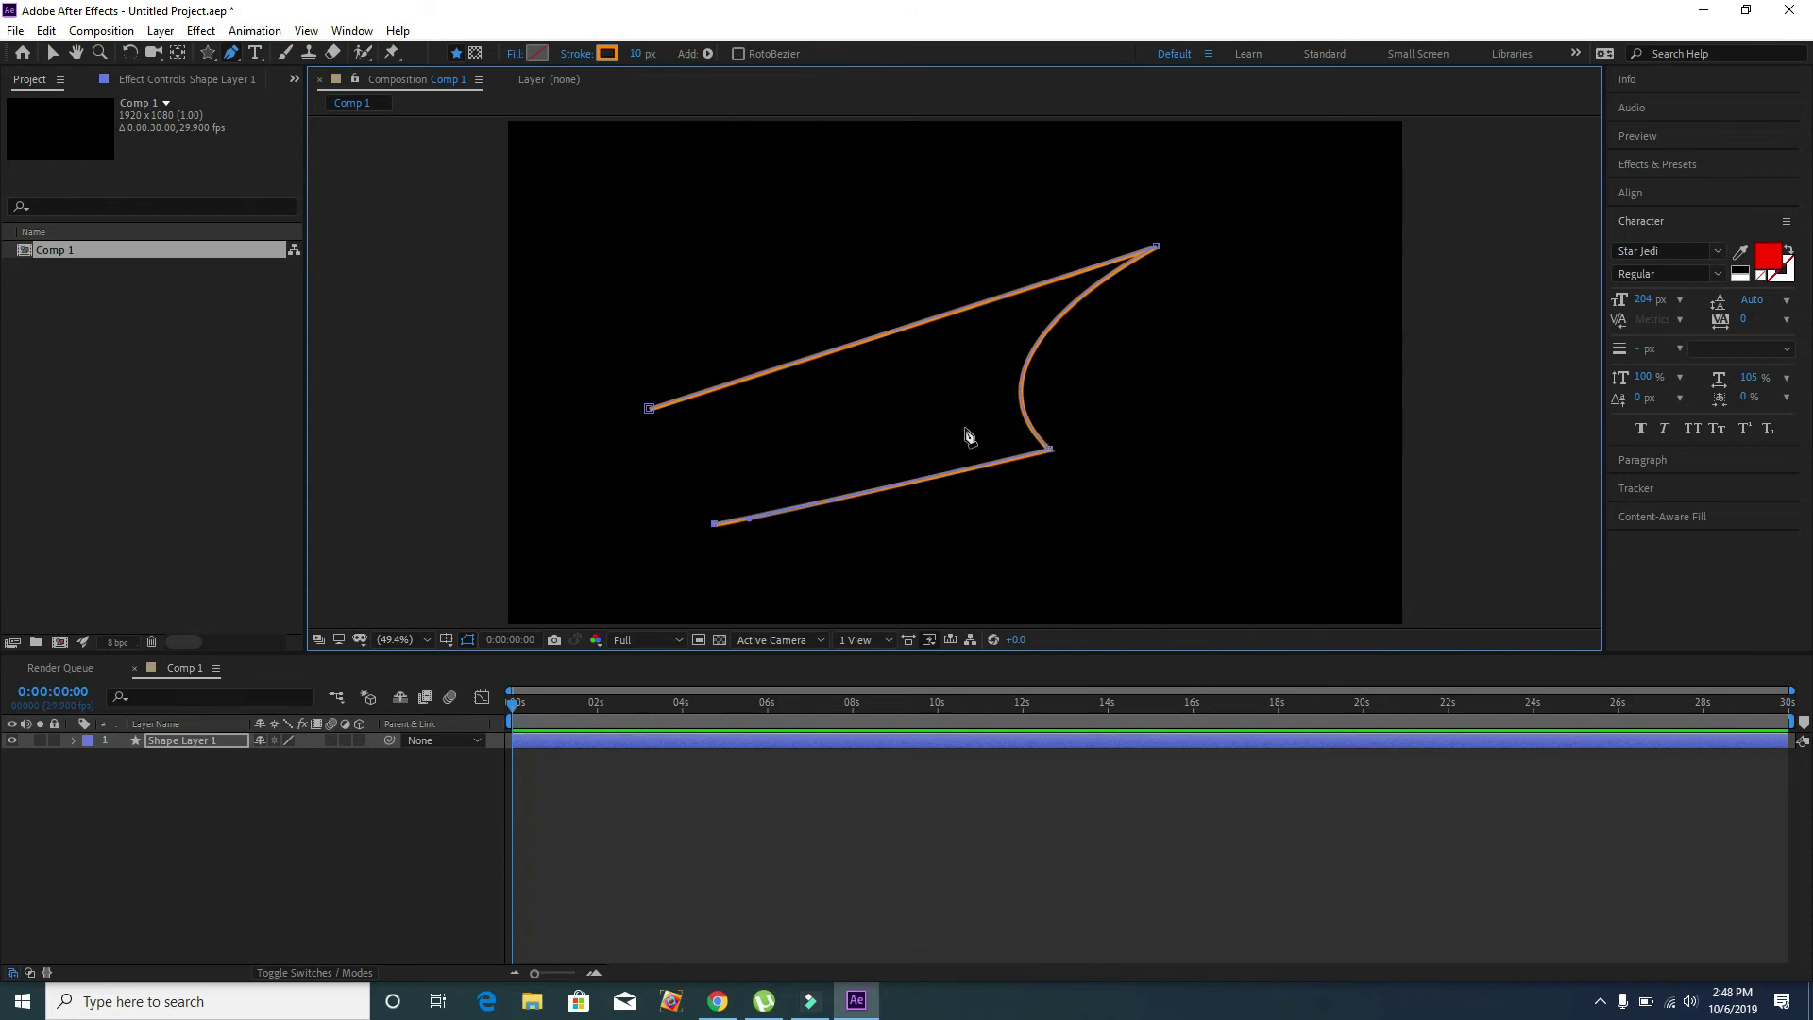
pyautogui.click(650, 410)
# Set the vertex at the curve's lower end as the first vertex of the closed path
pyautogui.rightClick(1051, 454)
pyautogui.moveTo(1083, 484)
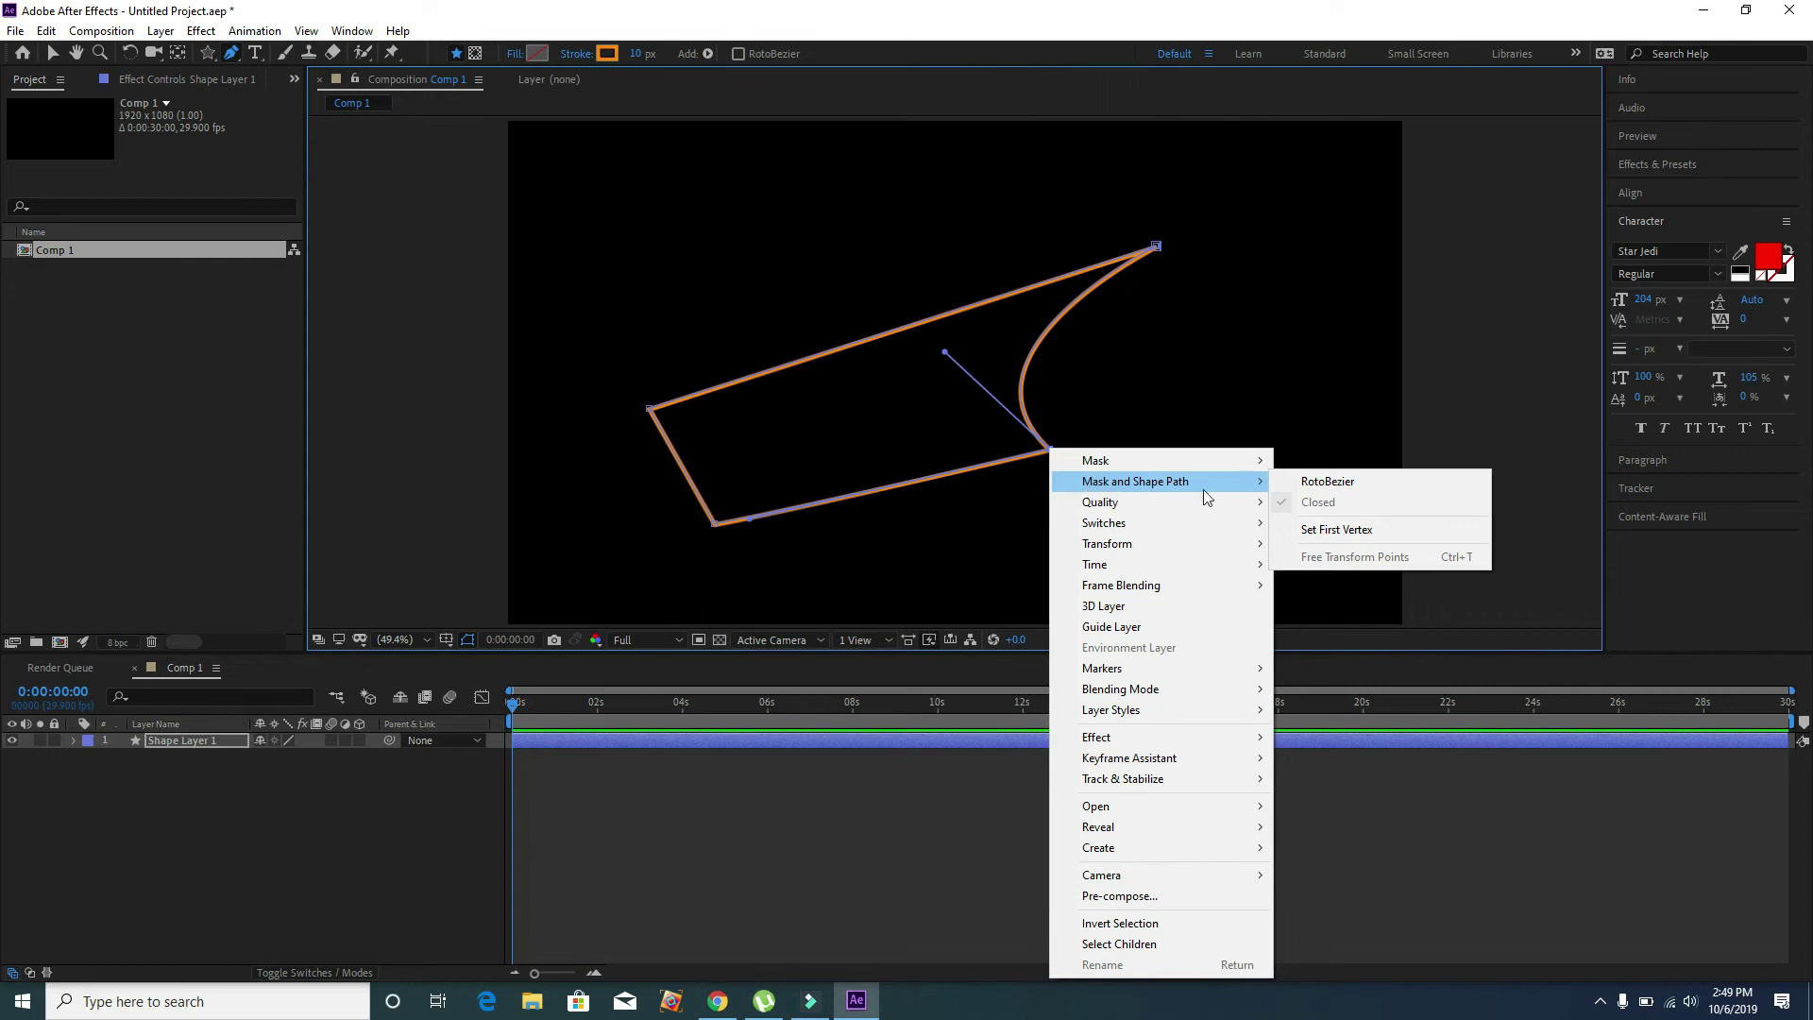
pyautogui.click(1303, 534)
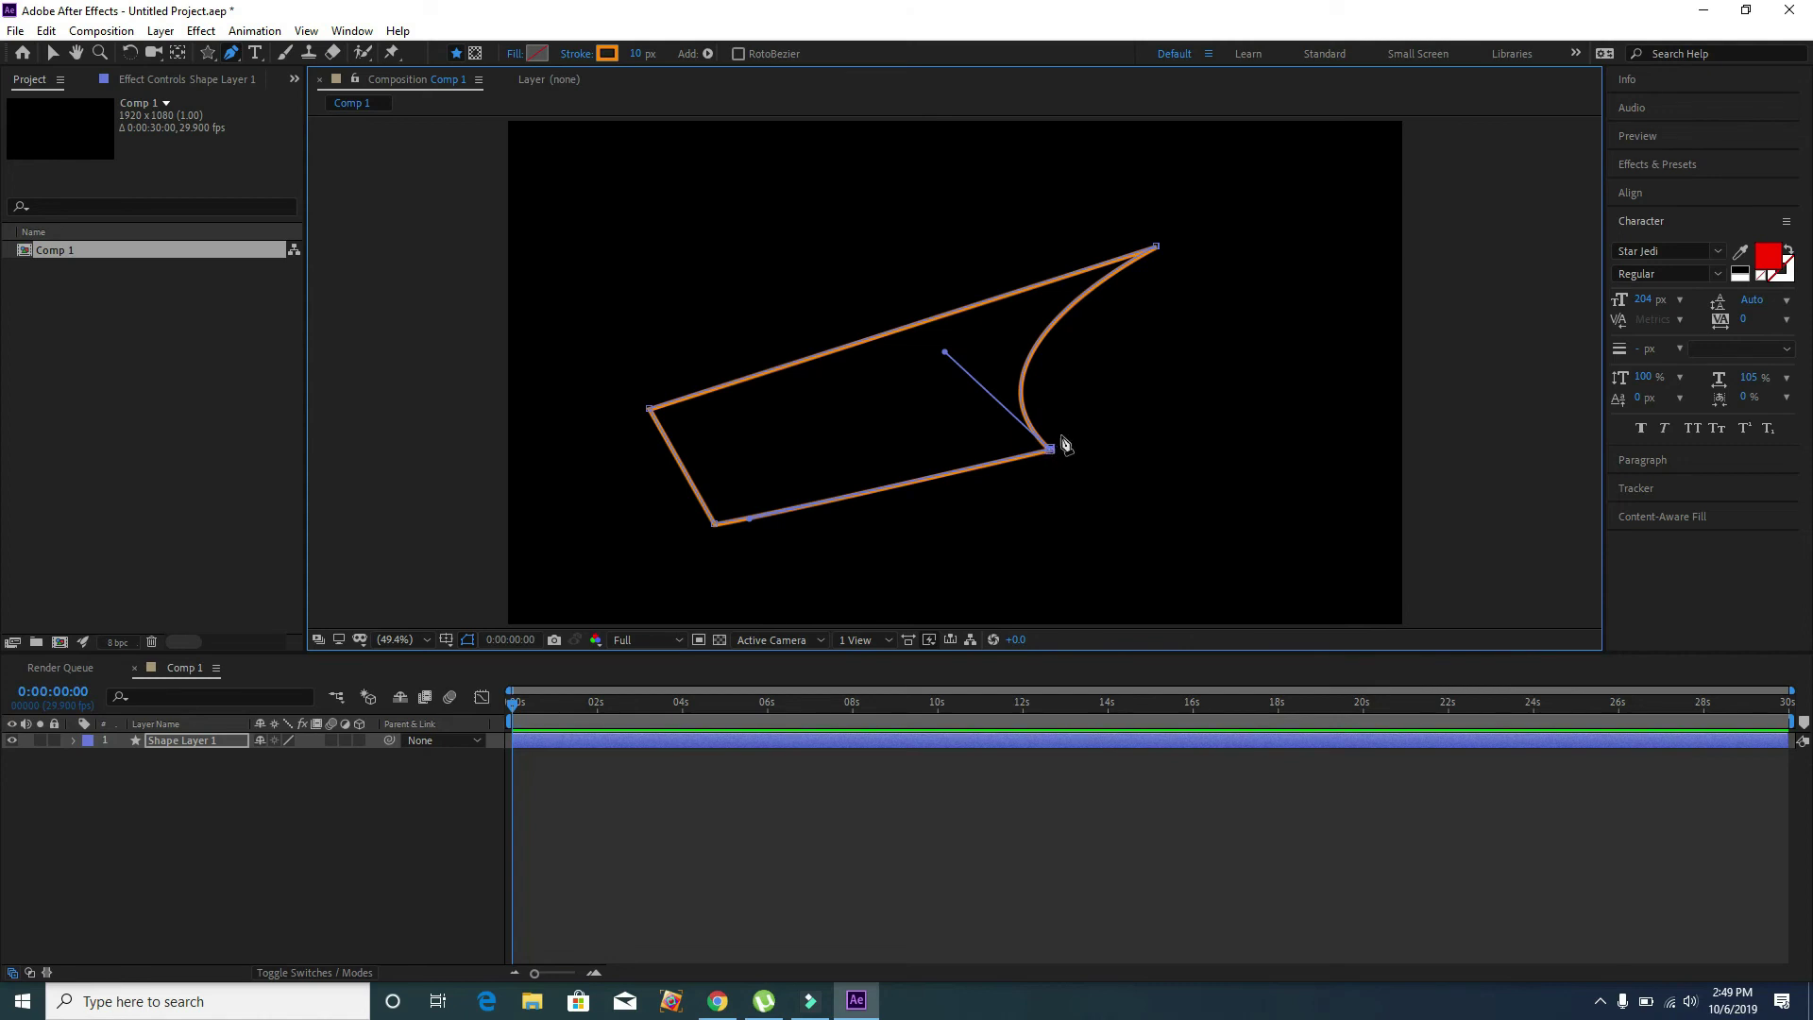
# Move the closed shape slightly up and to the right in the composition with the Selection tool
pyautogui.click(53, 54)
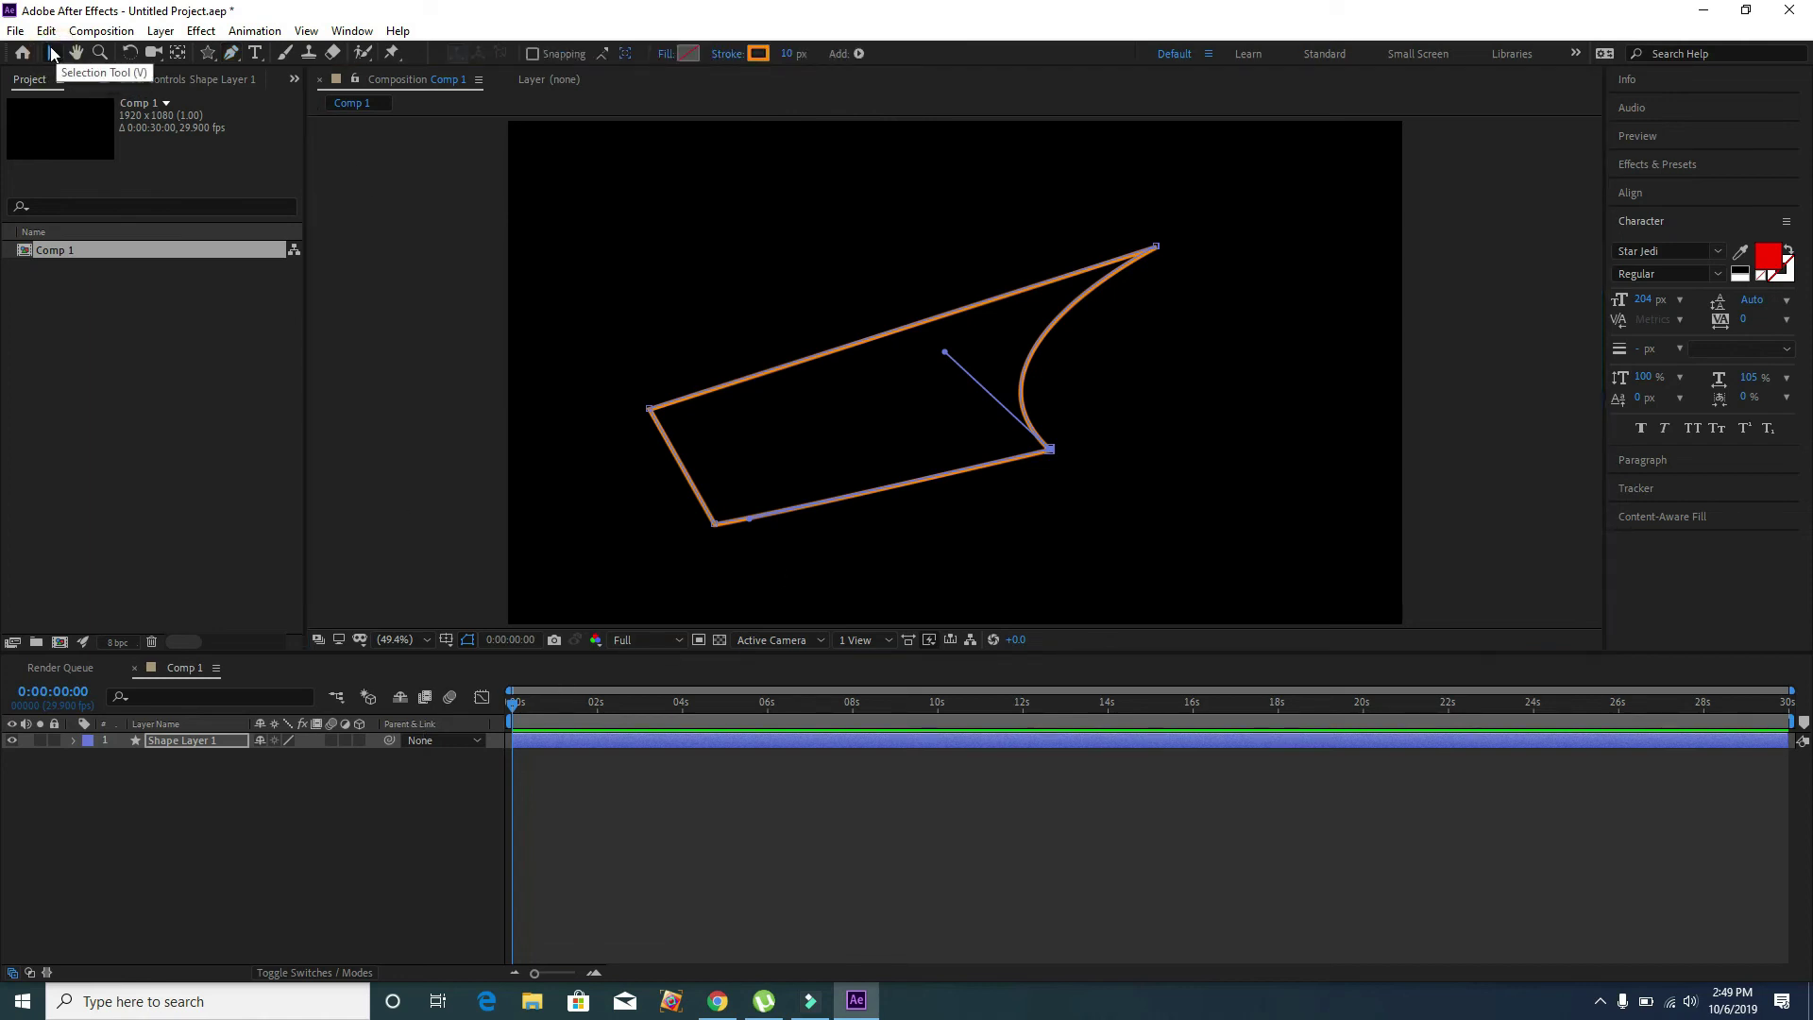
pyautogui.click(826, 433)
pyautogui.moveTo(920, 439); pyautogui.dragTo(949, 393)
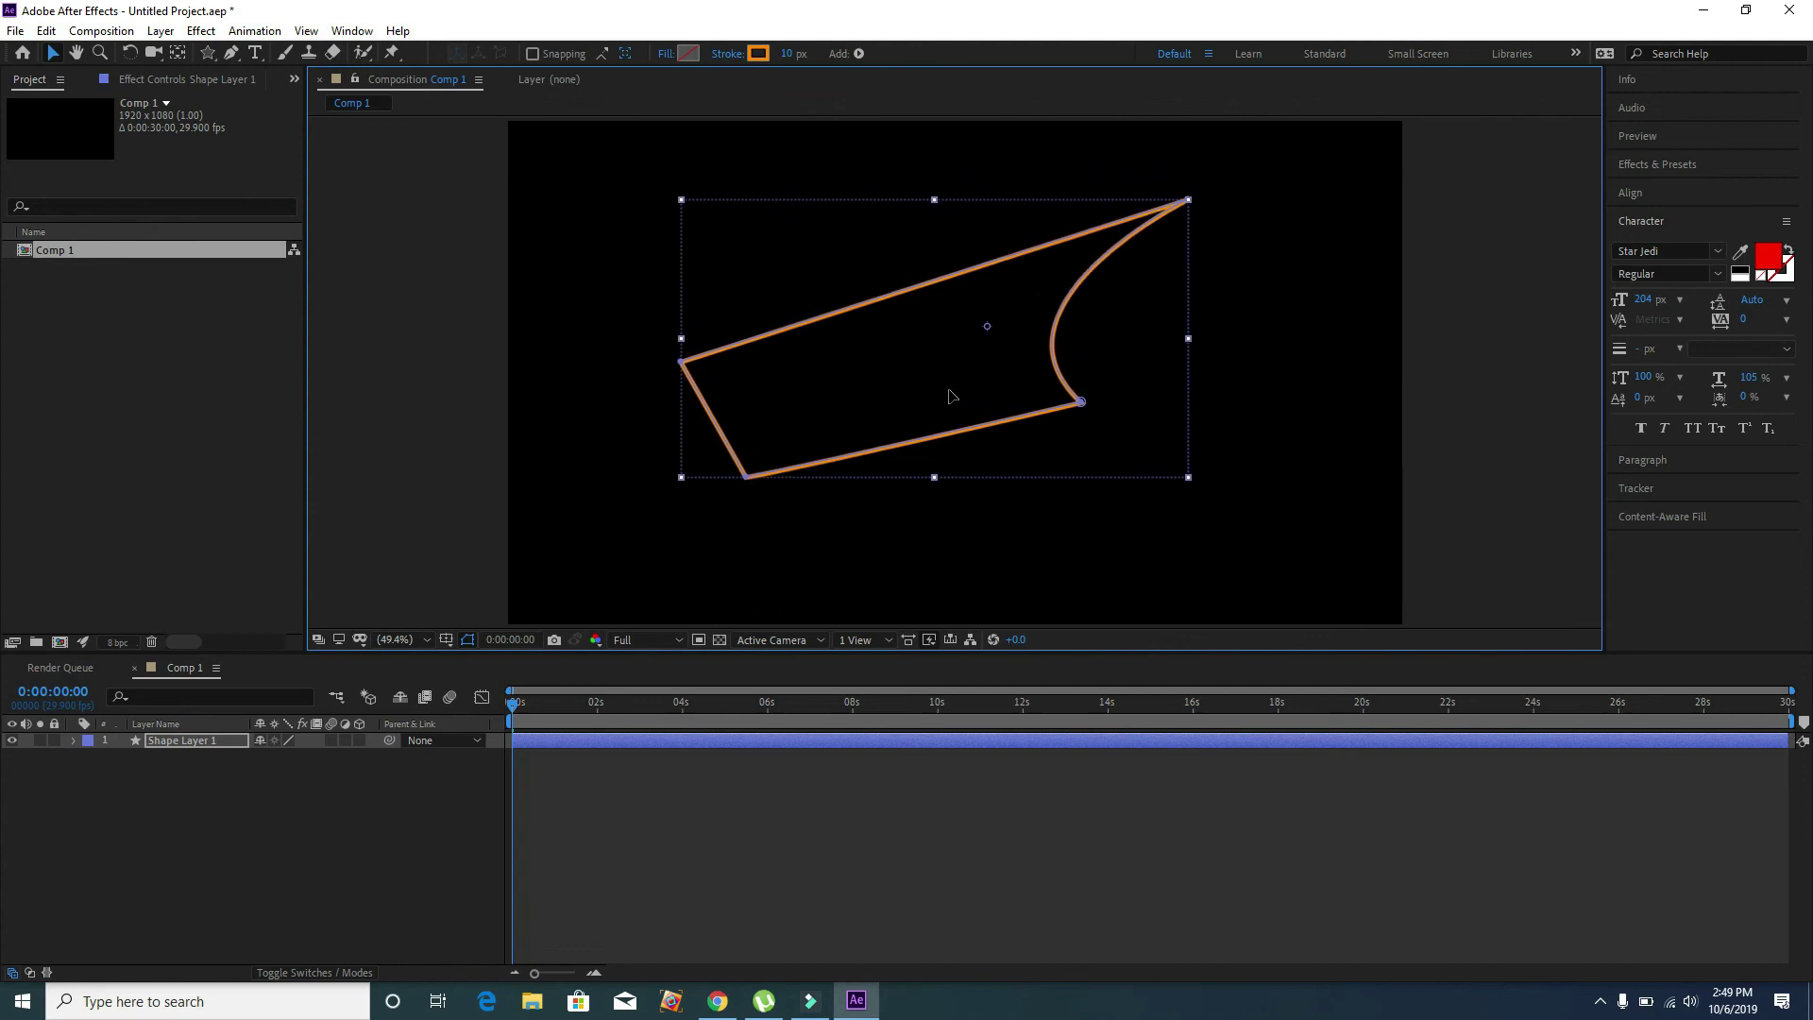
# Delete Shape Layer 1 from the composition
pyautogui.click(301, 865)
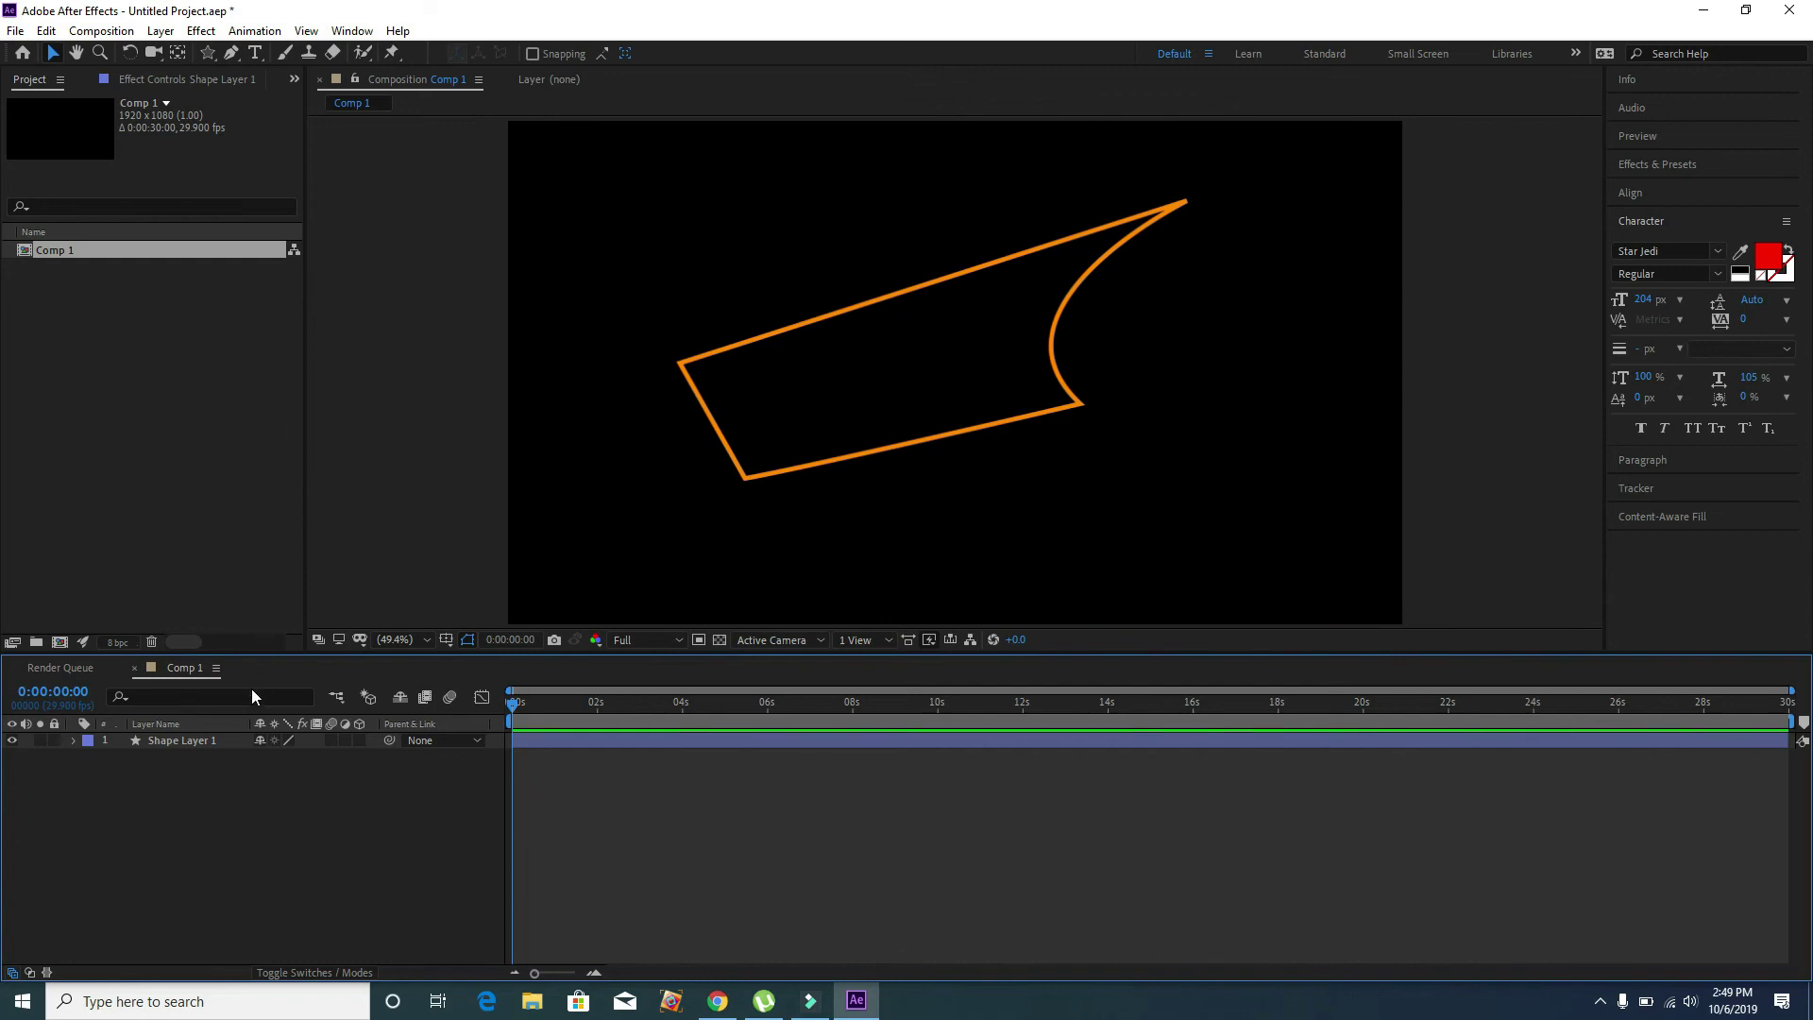
pyautogui.click(223, 741)
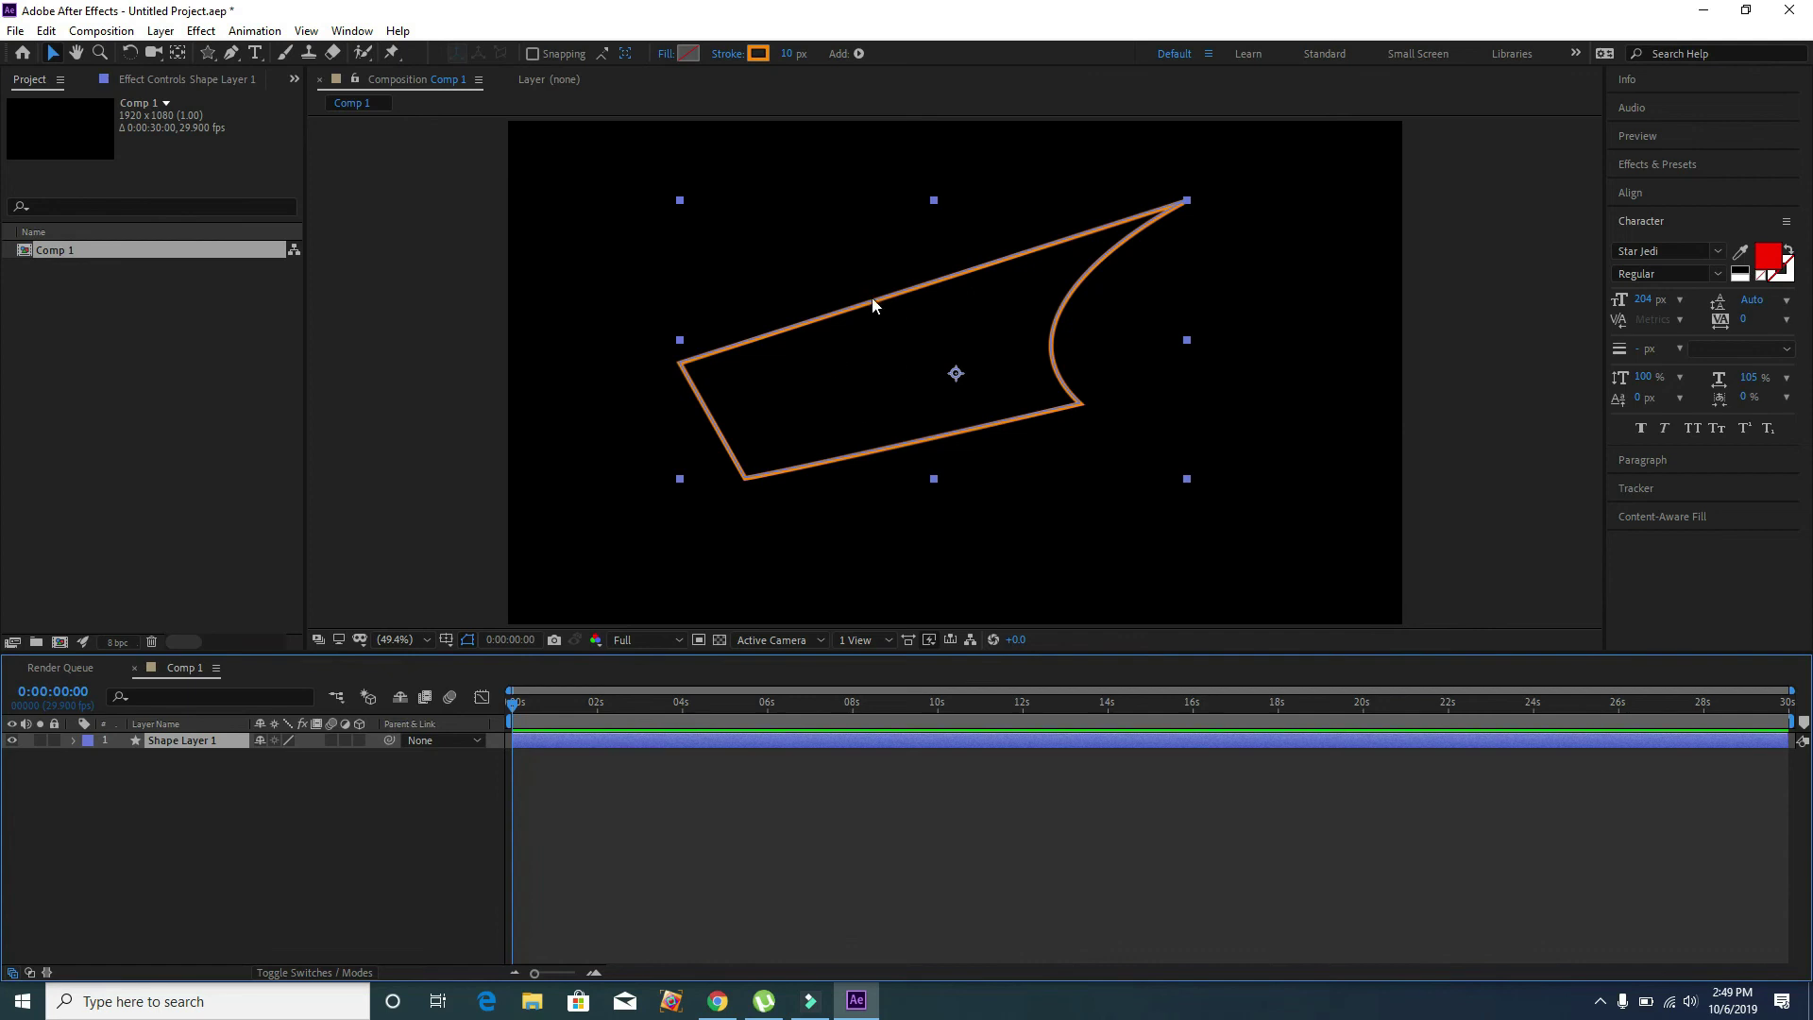
pyautogui.press('Delete')
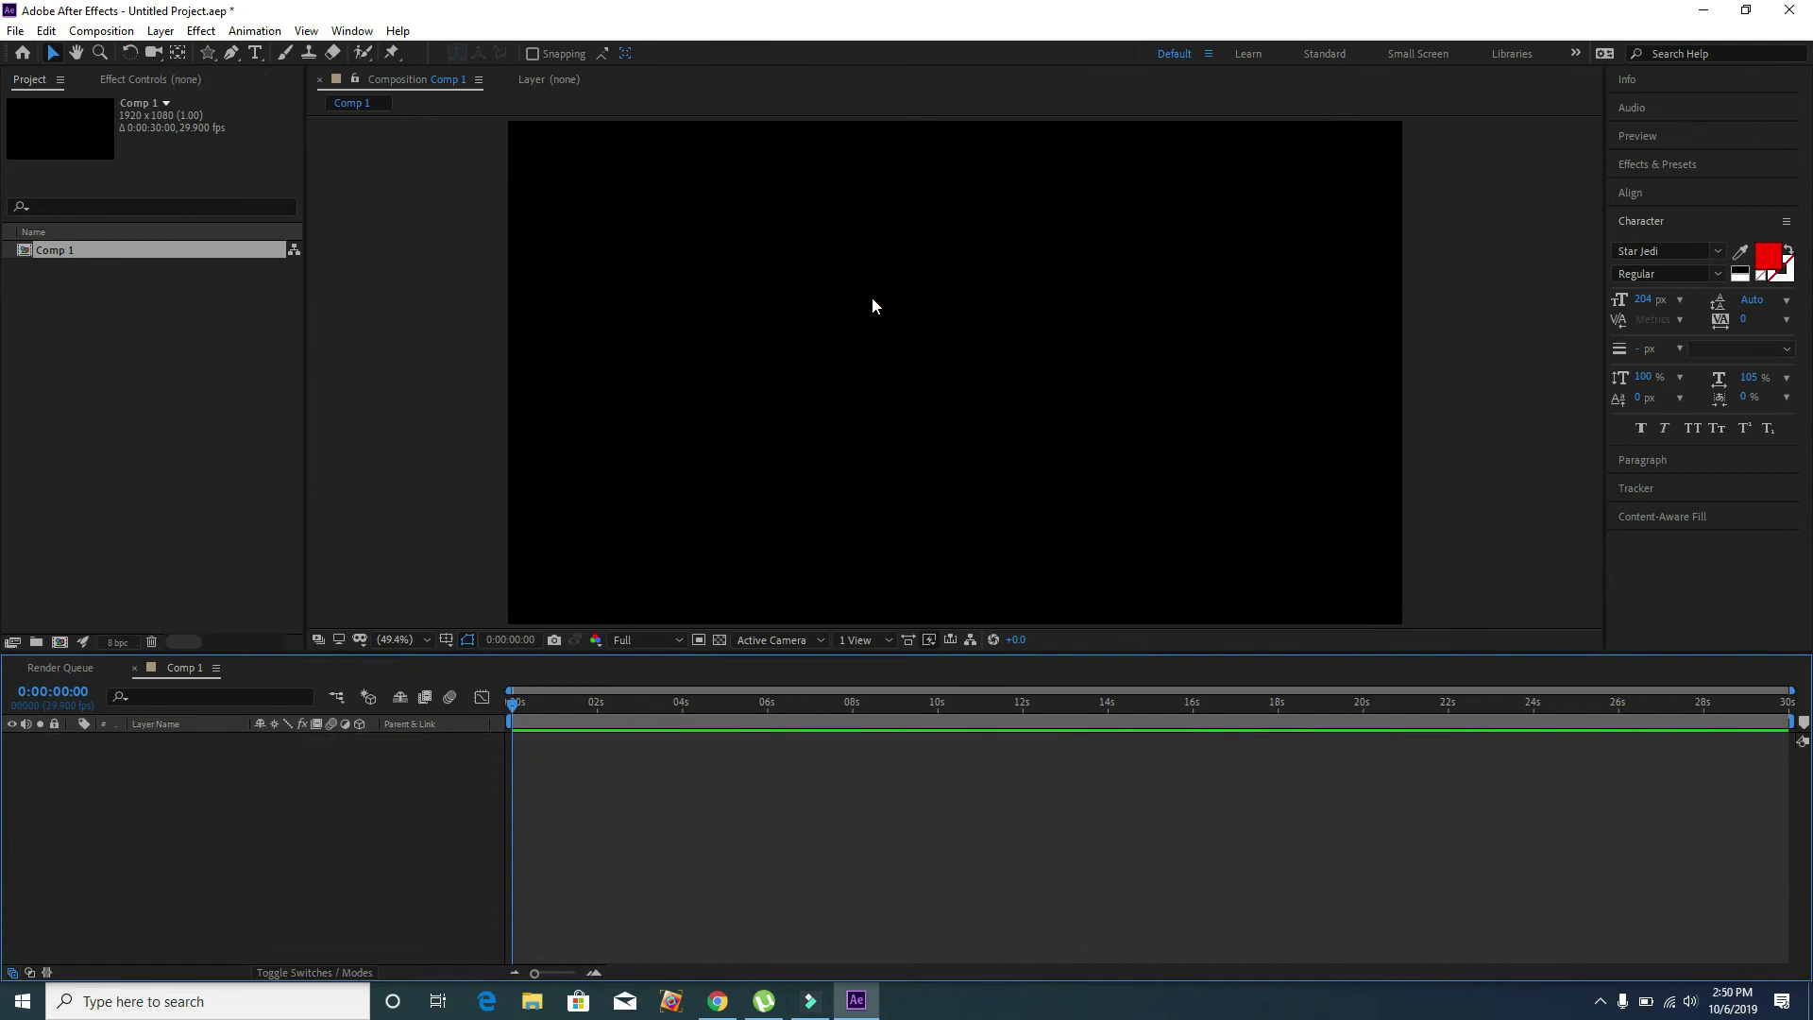
# Start a new text layer in the upper left of the composition and set its font to Metal Lord
pyautogui.click(255, 54)
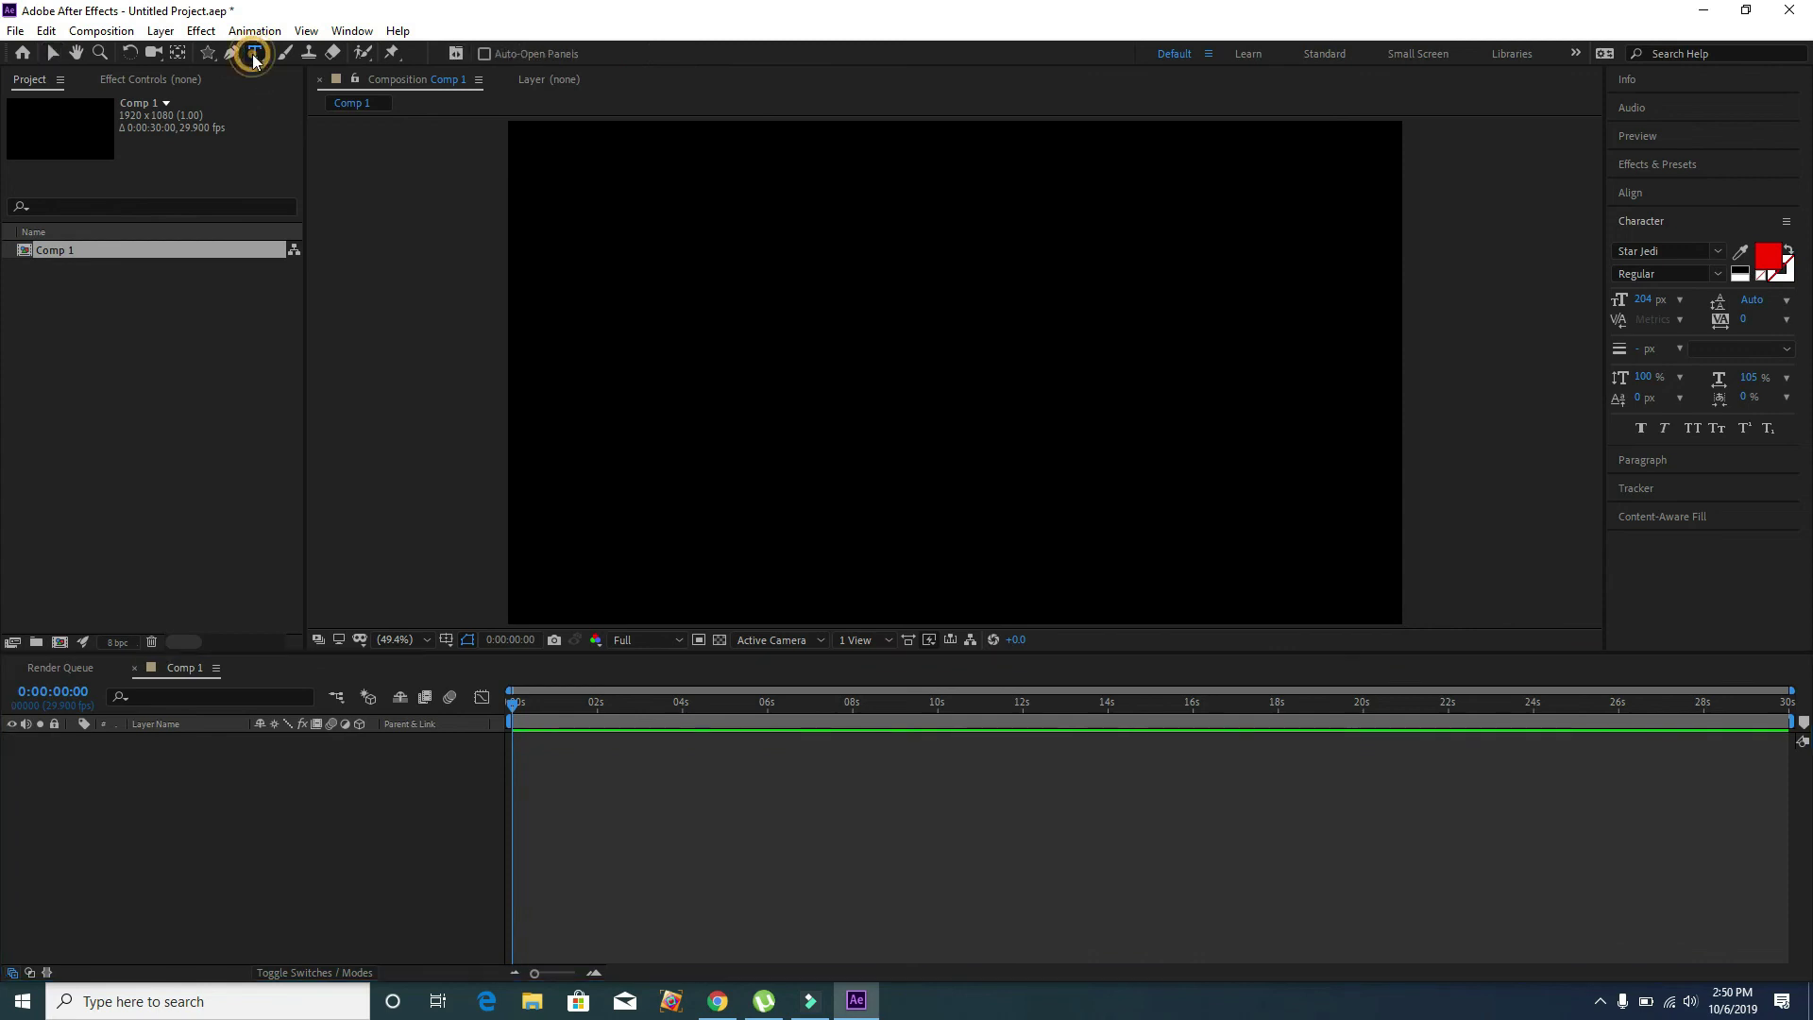
pyautogui.click(592, 288)
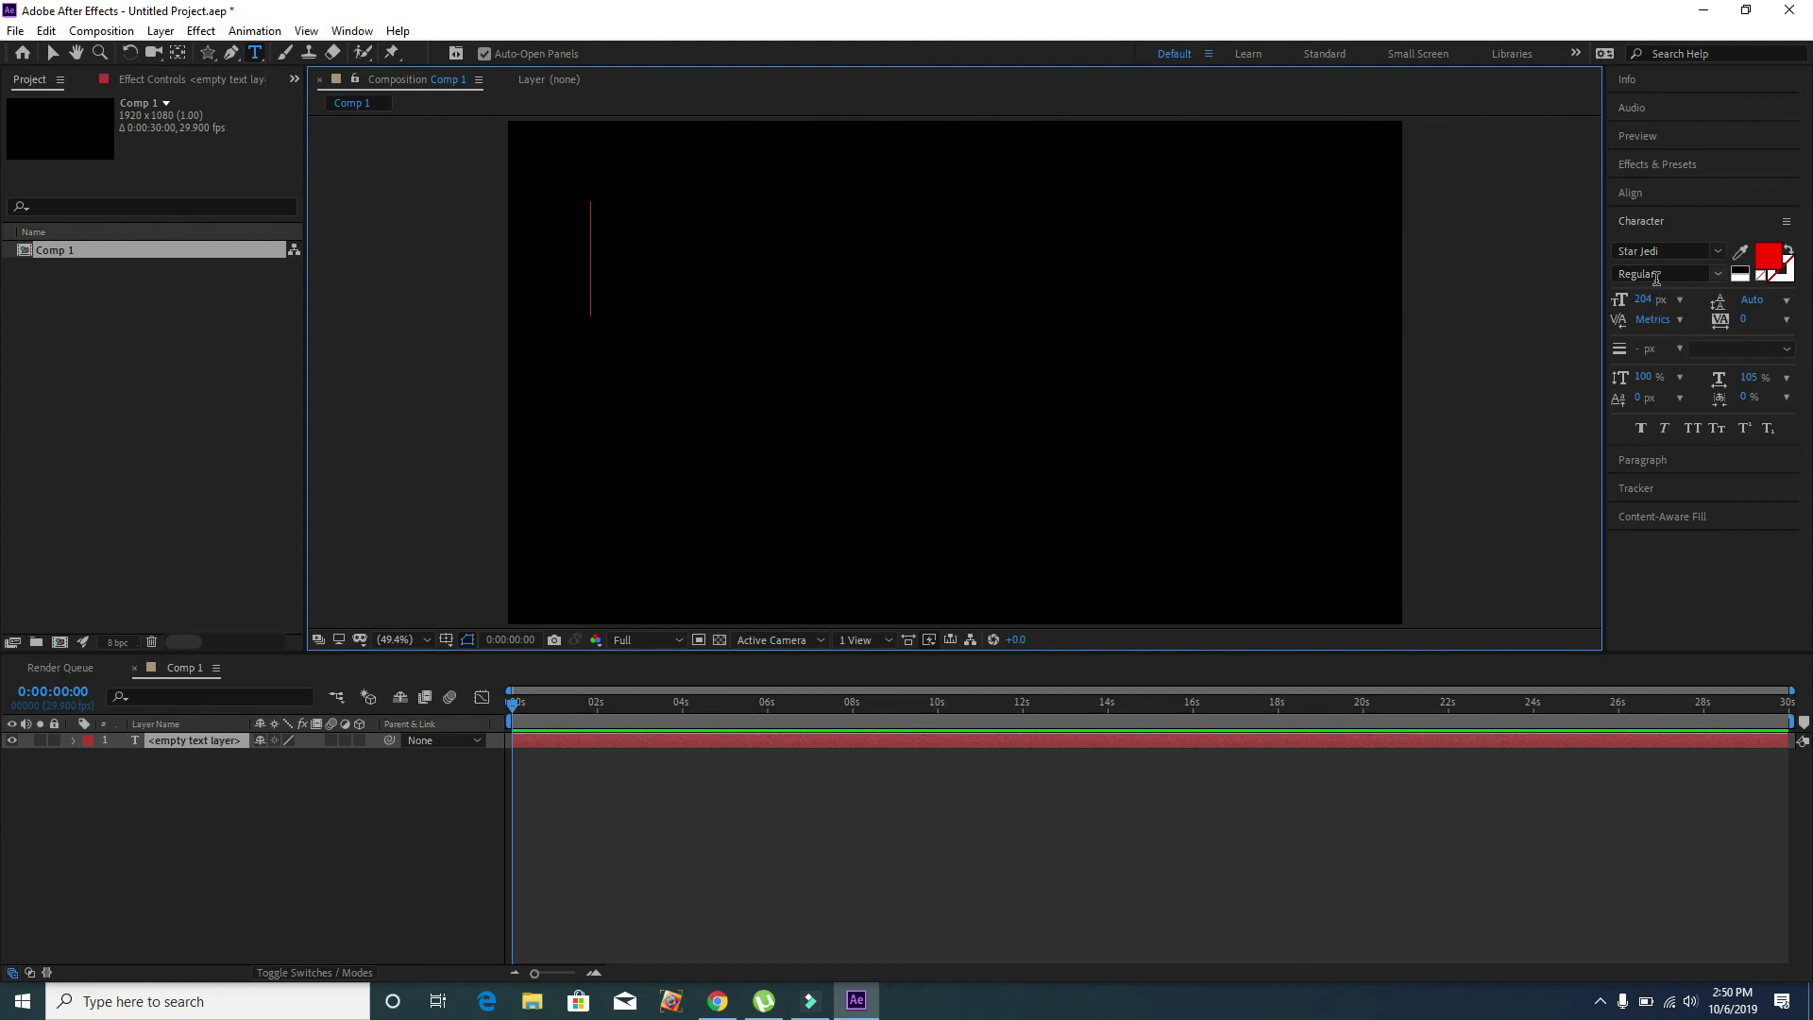
pyautogui.click(1718, 252)
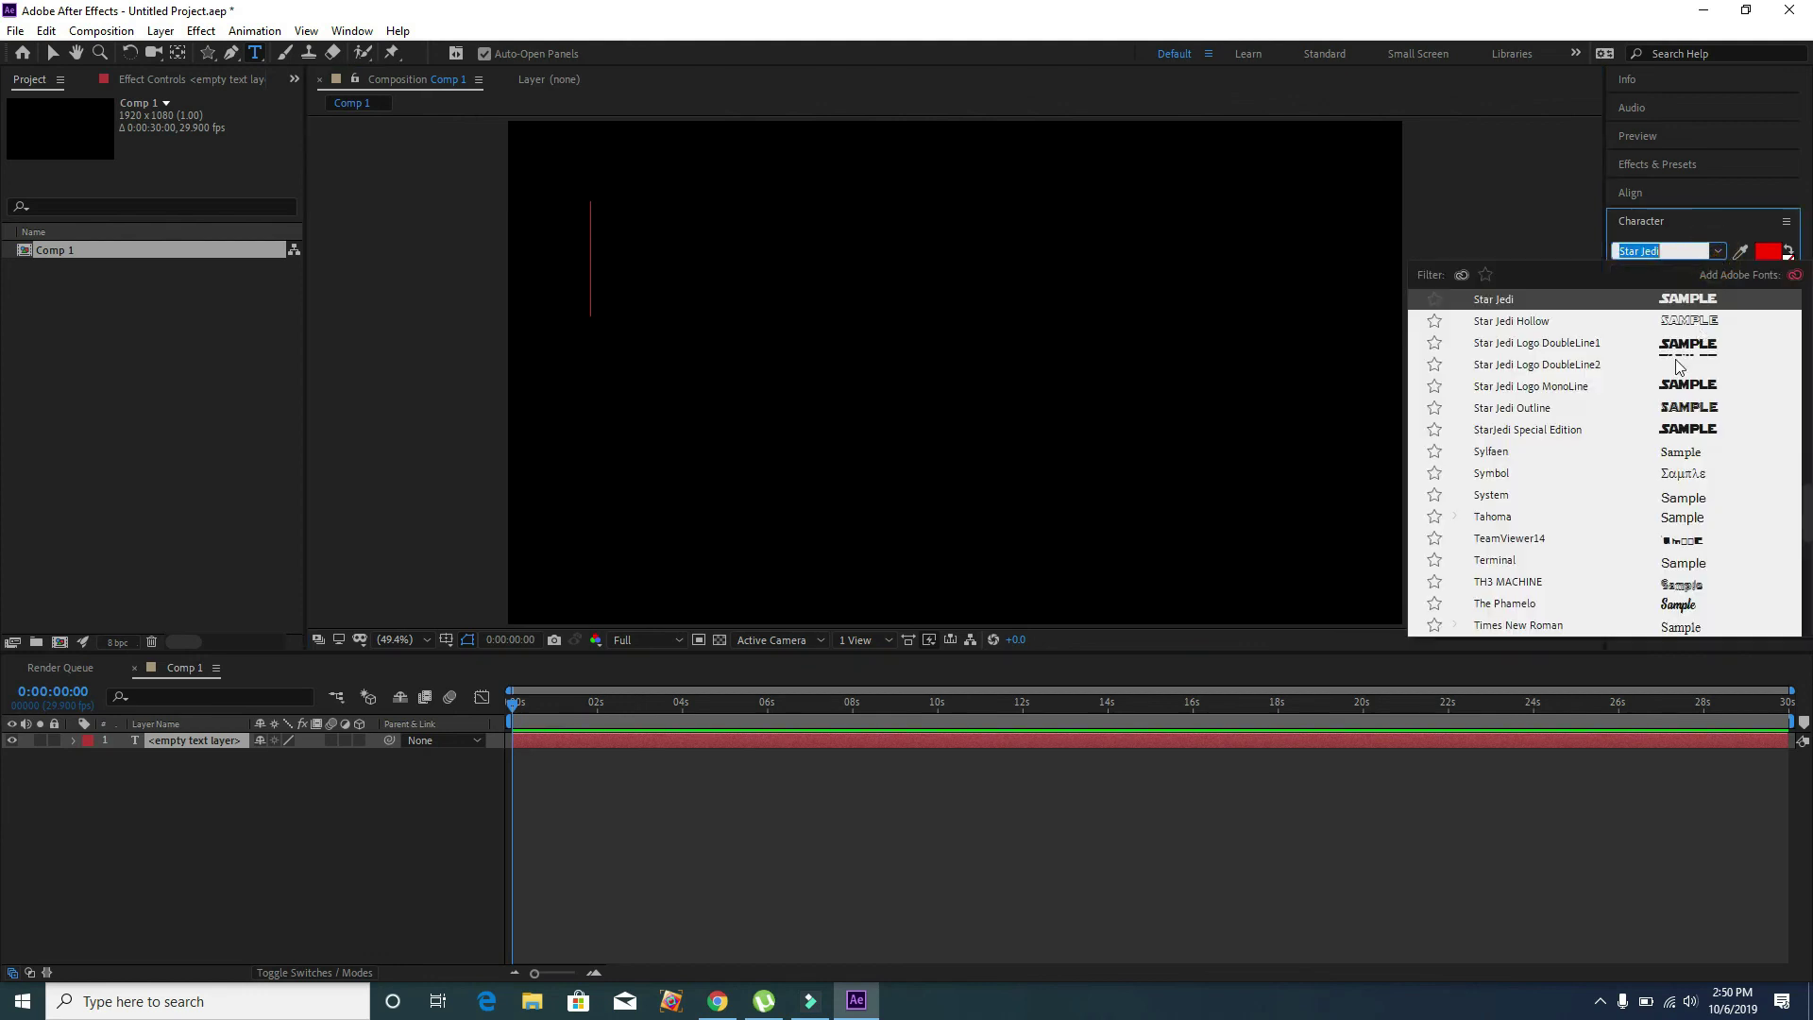
pyautogui.write('metal')
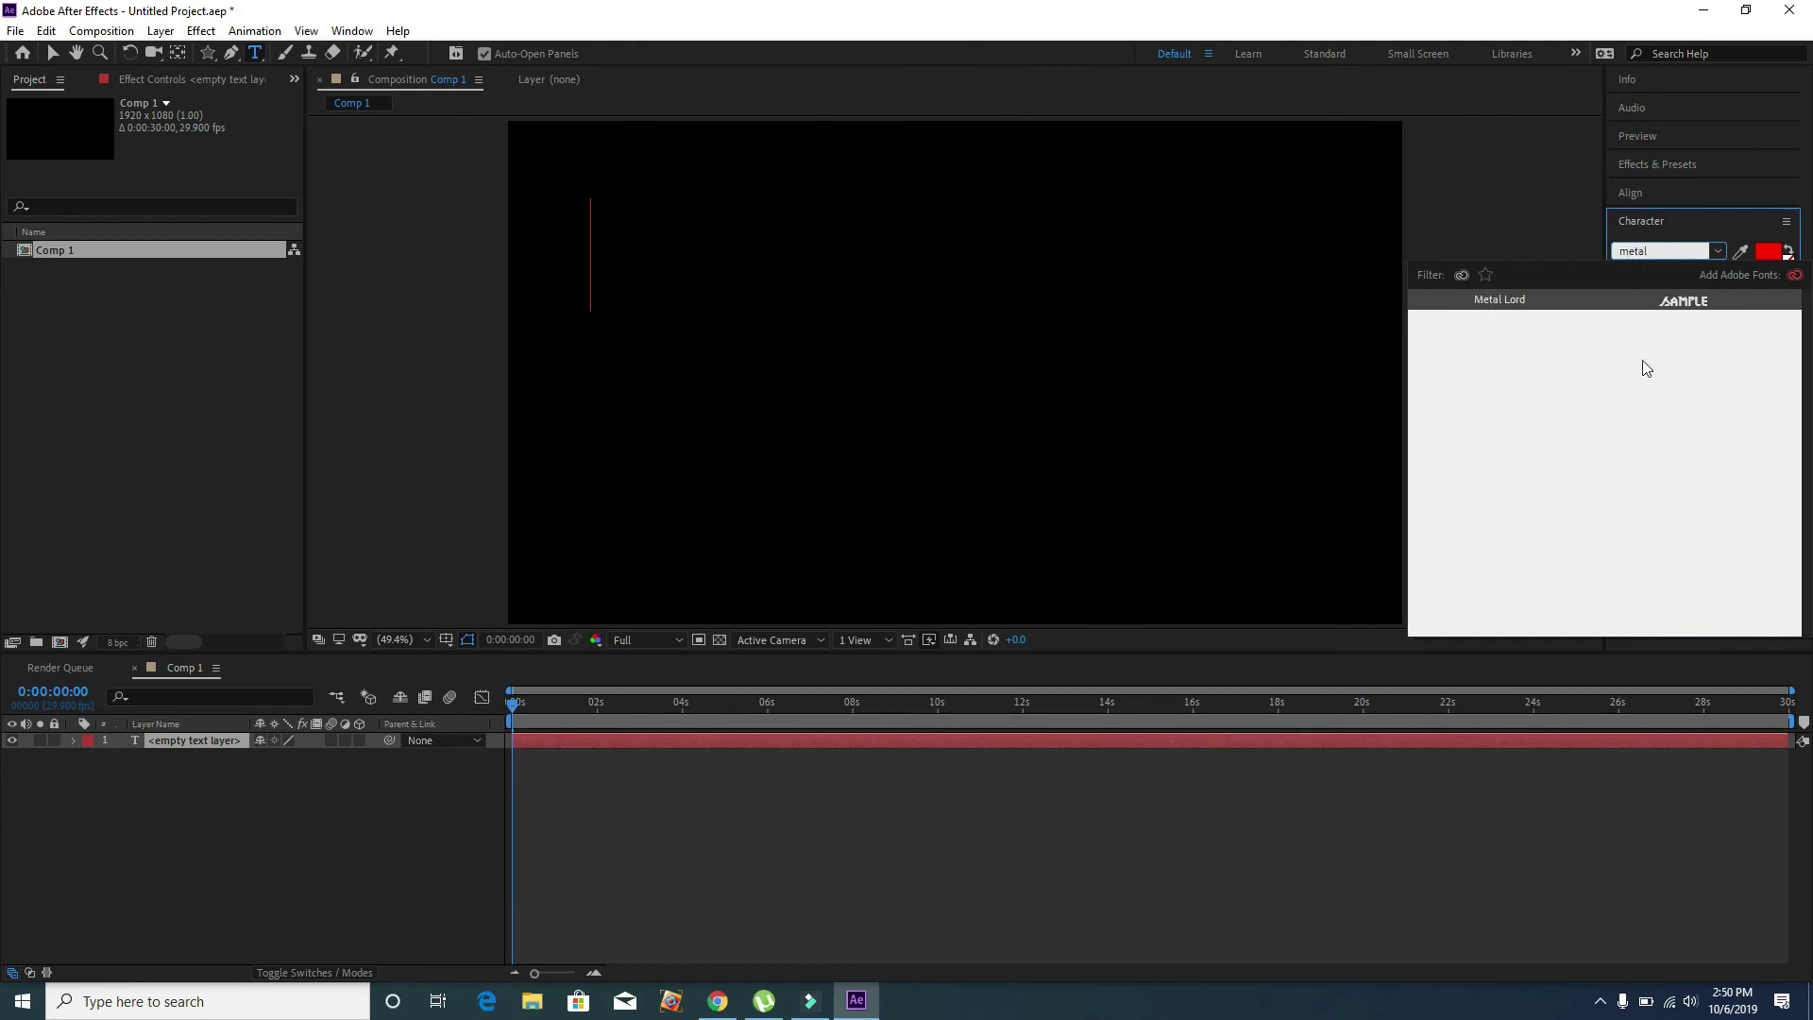
pyautogui.click(1699, 304)
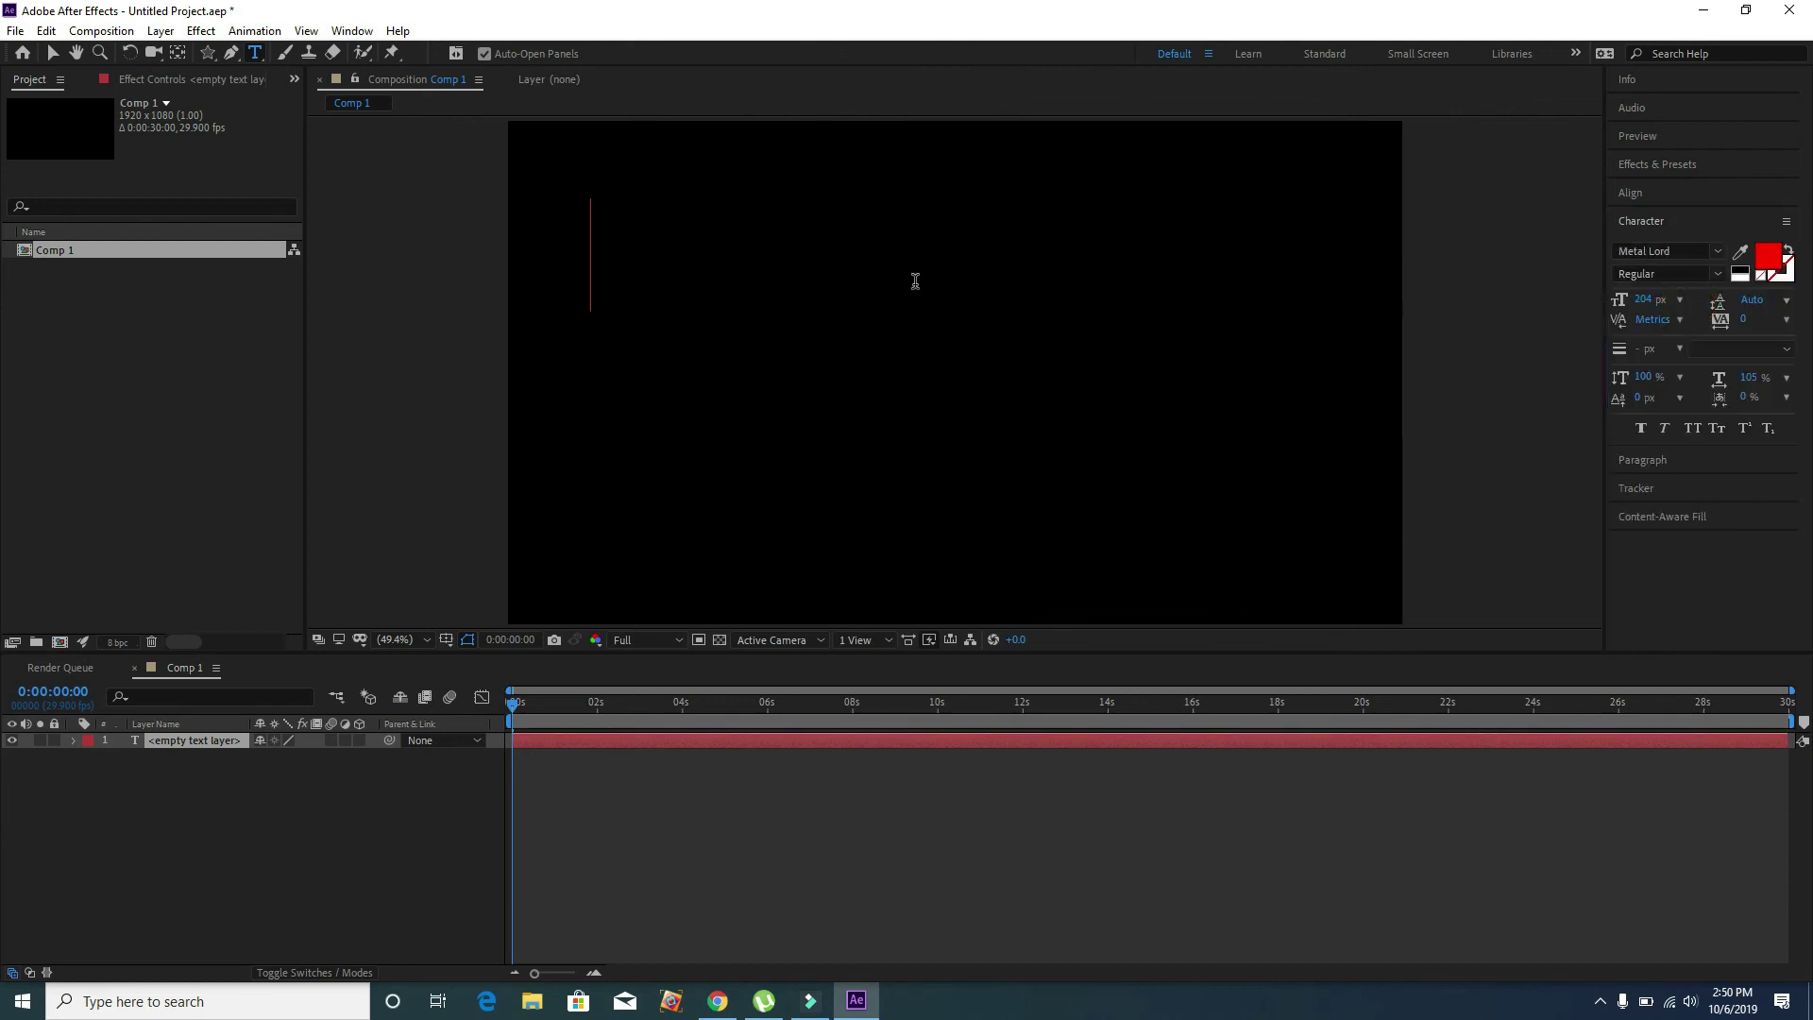
# Enter the text "fire up people" and move it down to the middle of the frame
pyautogui.click(808, 323)
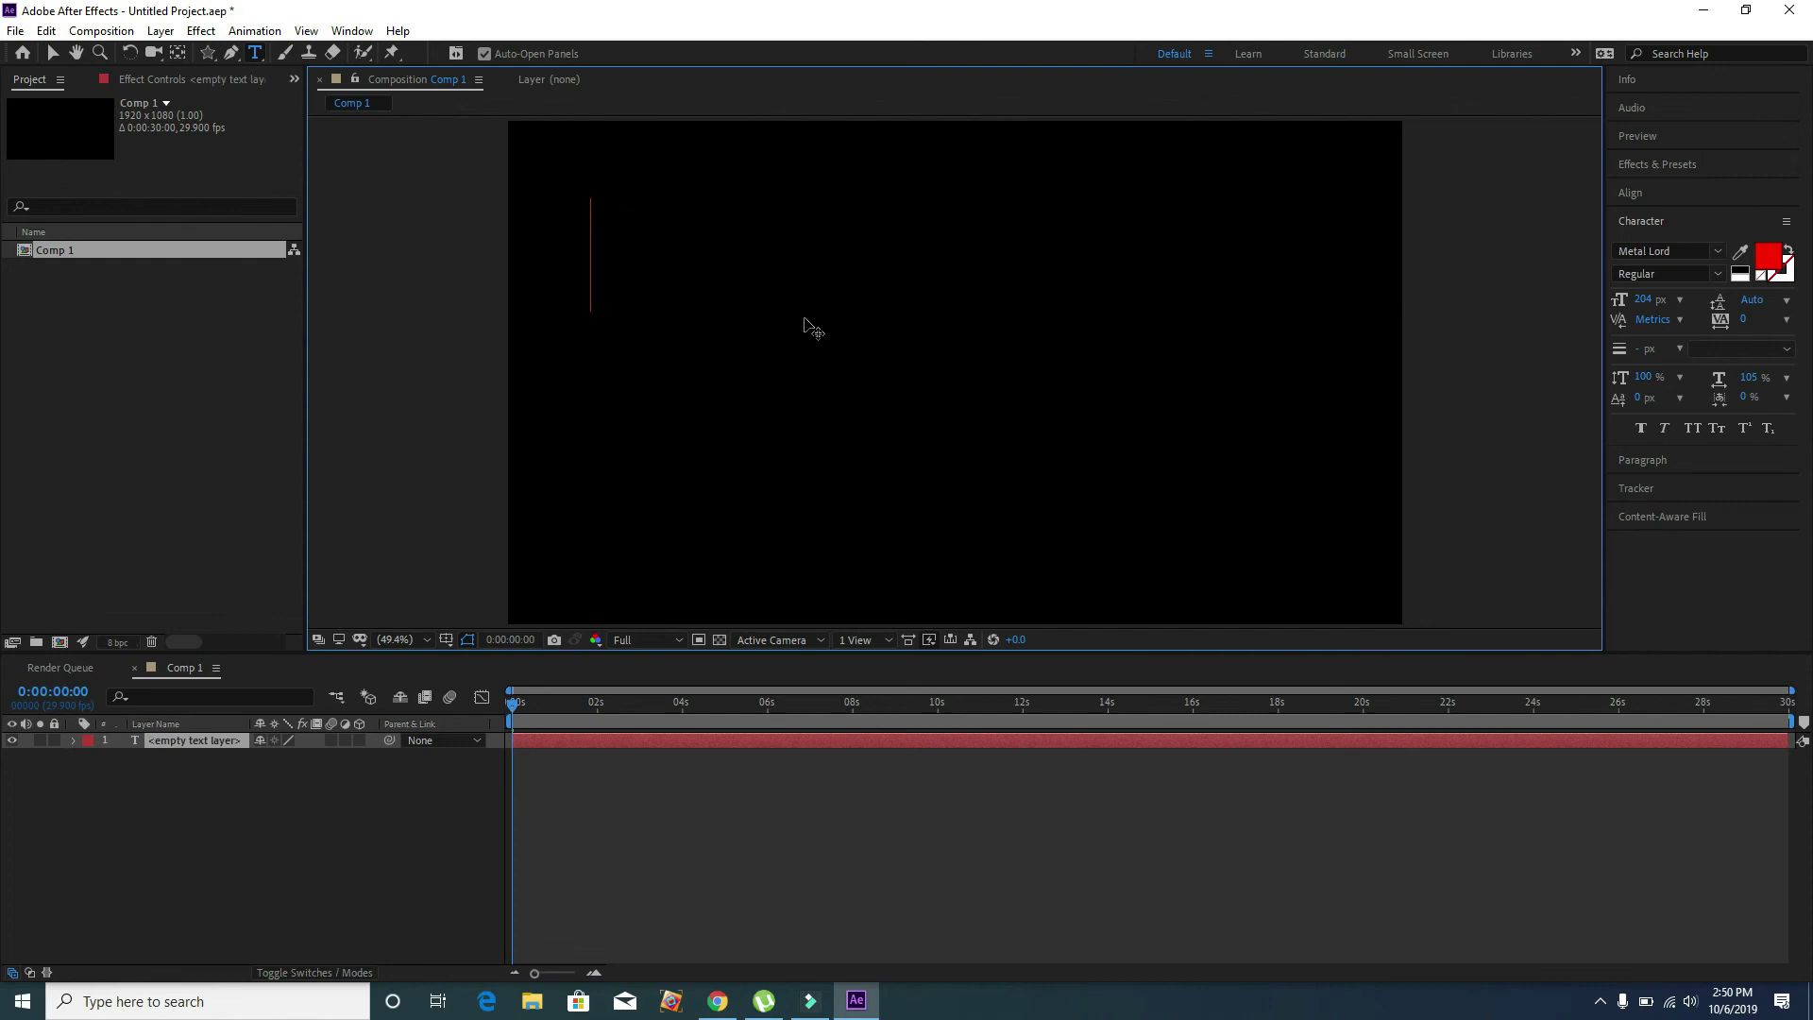
pyautogui.write('f')
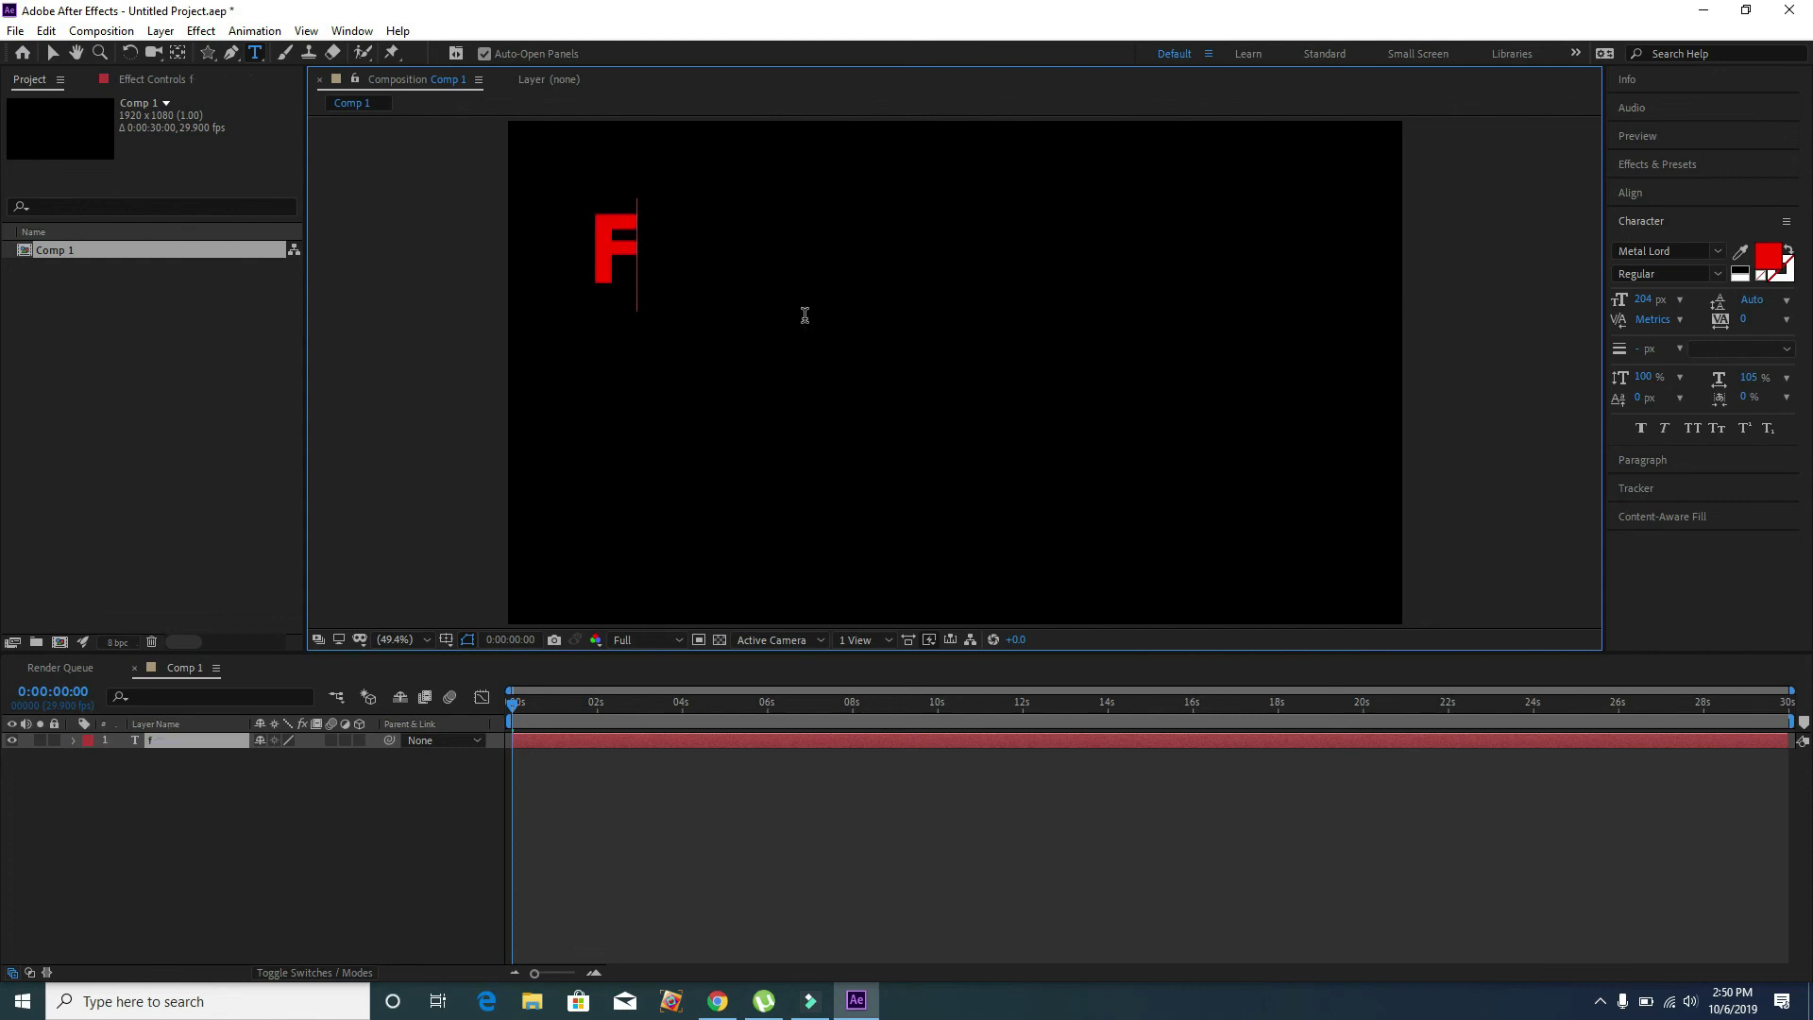
pyautogui.write('ire up ')
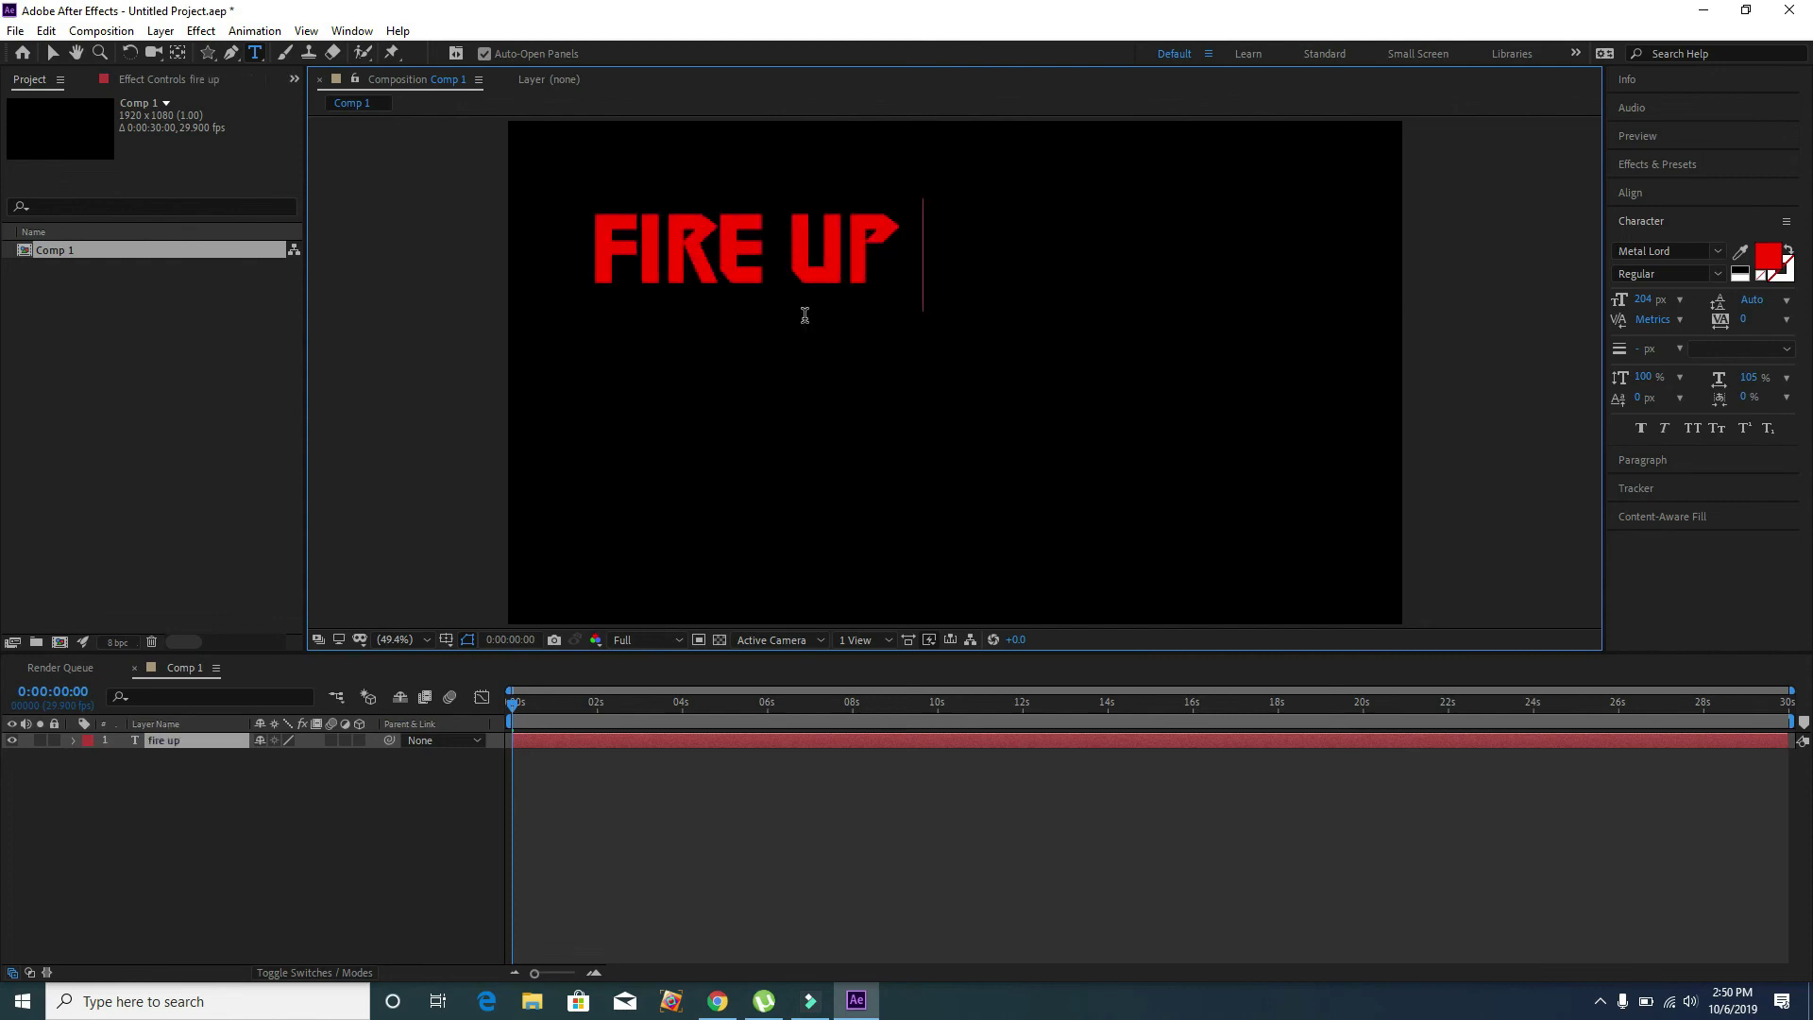
pyautogui.write('people')
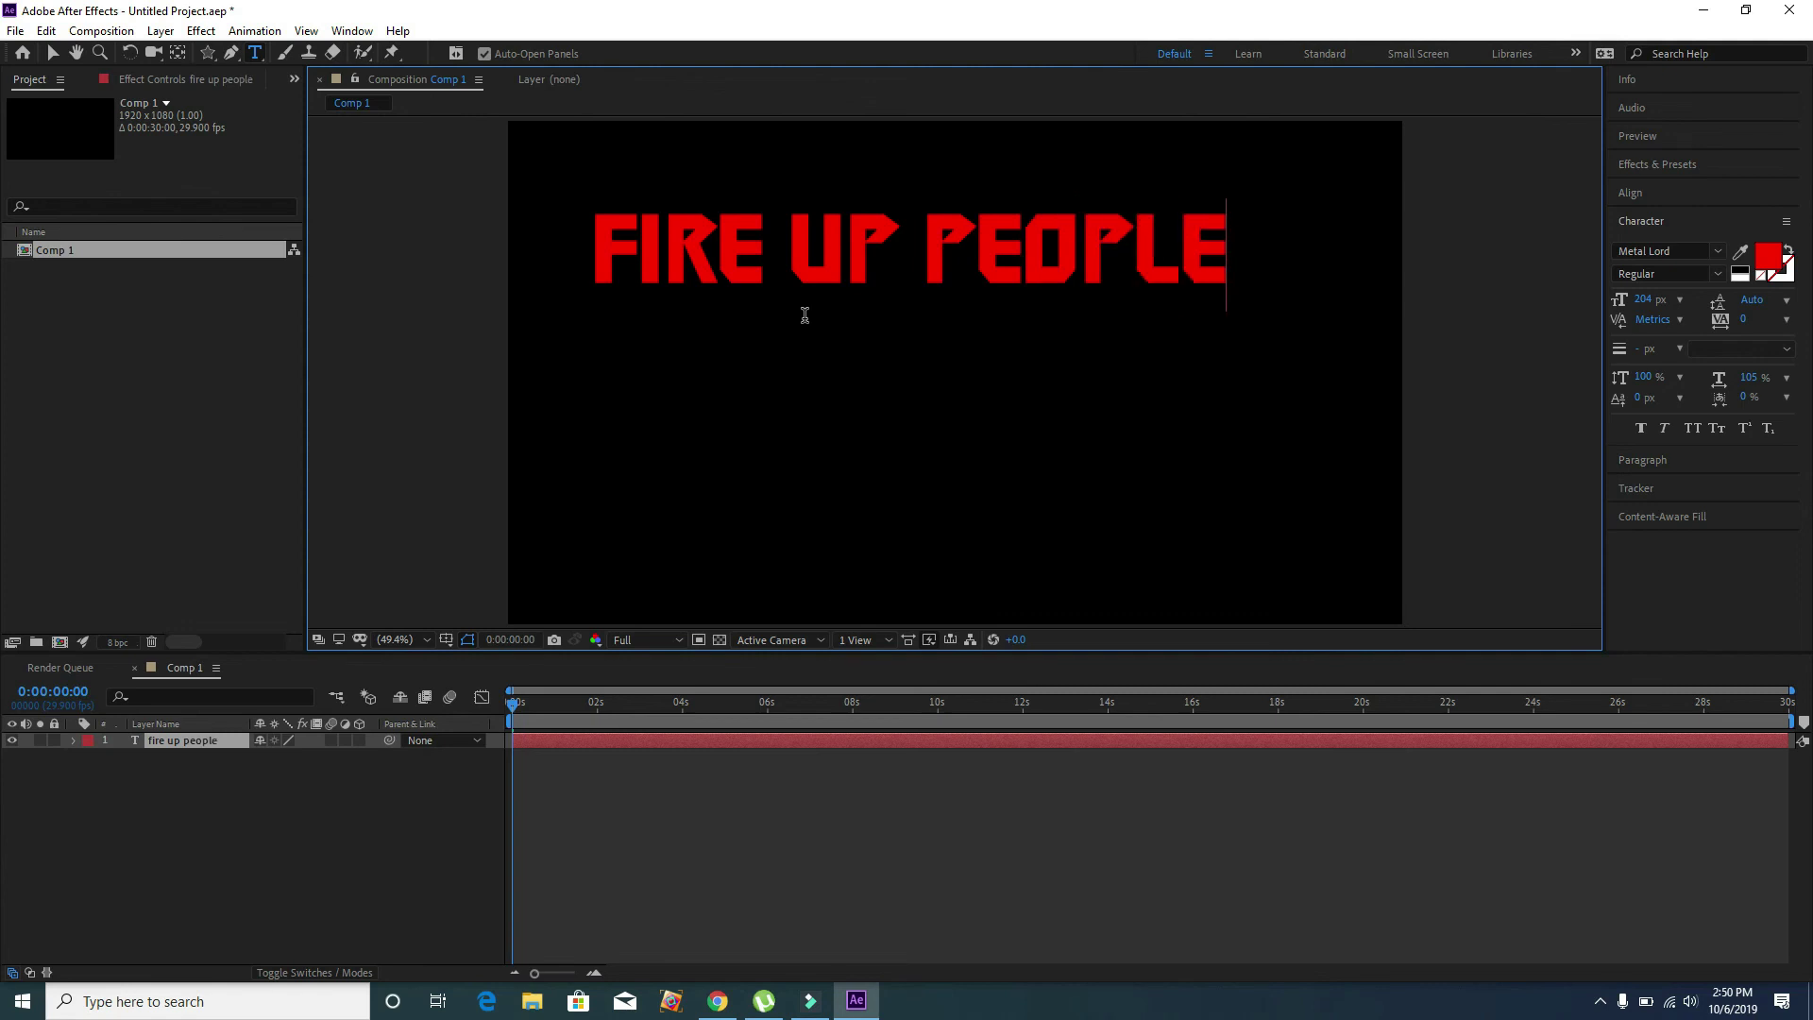
pyautogui.moveTo(794, 370); pyautogui.dragTo(797, 535)
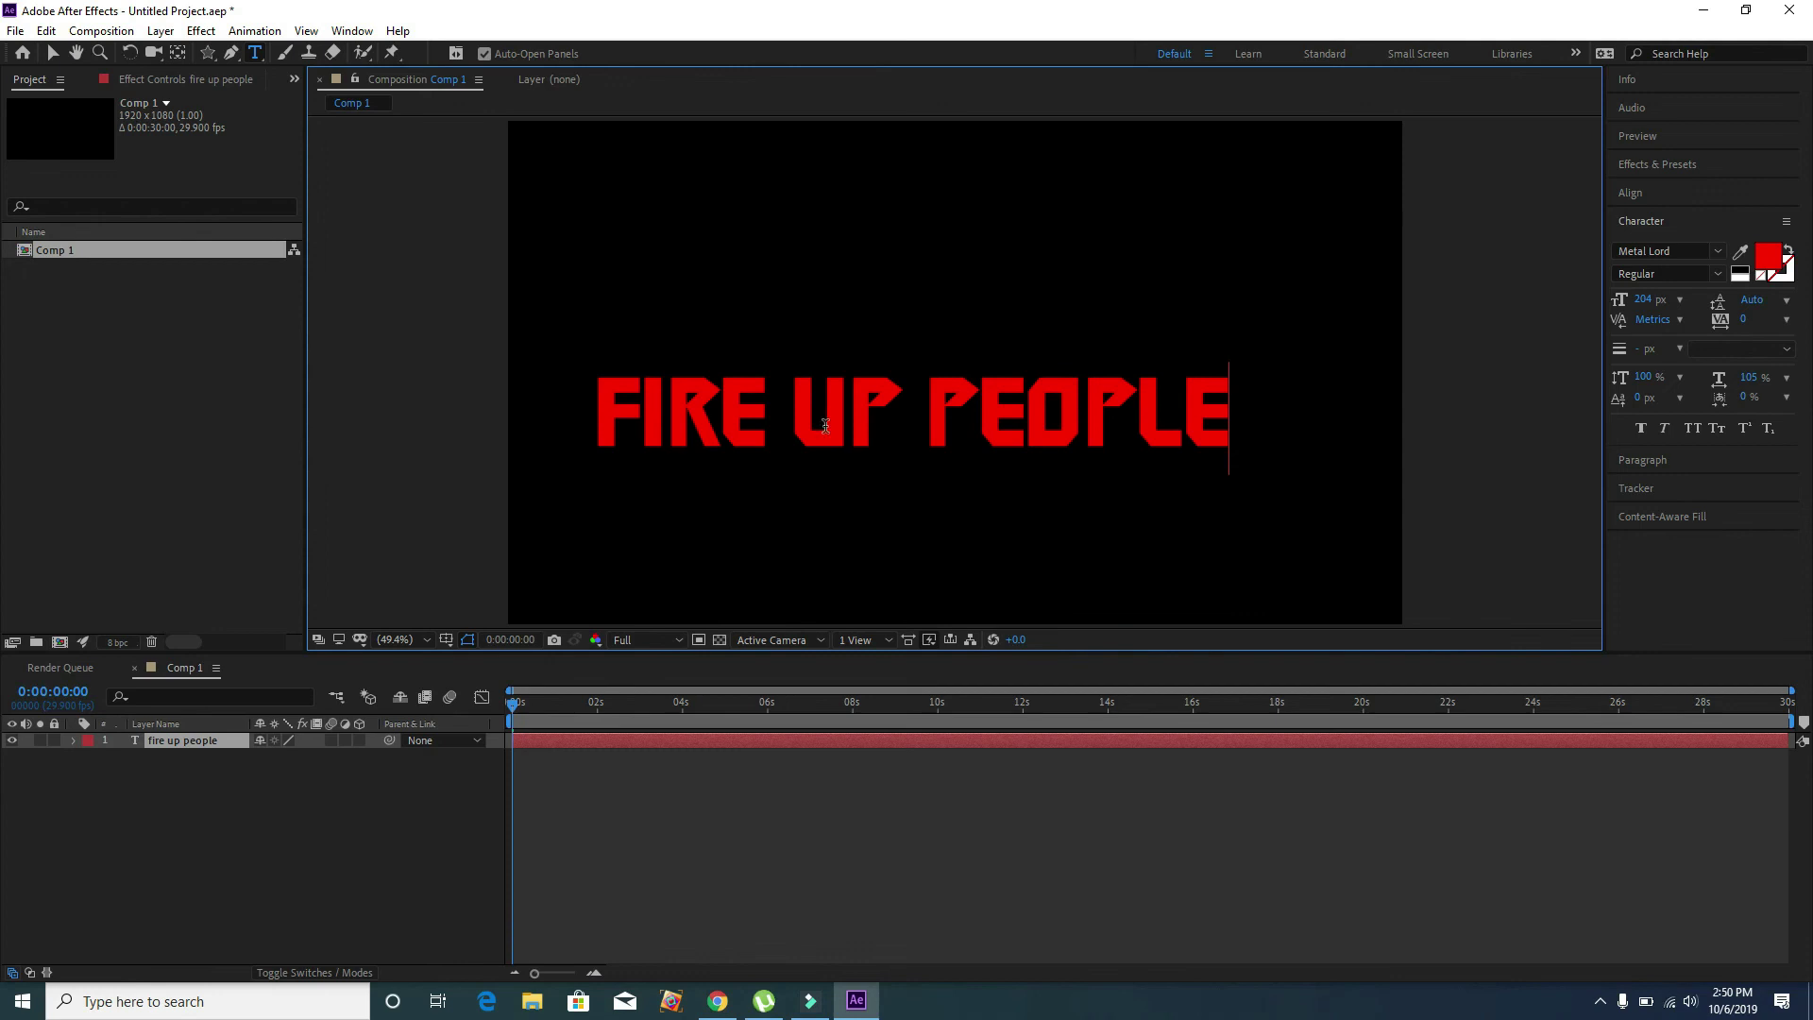
# Expand the text layer's Text properties and enable Source Text keyframing at 0:00:00:00
pyautogui.click(513, 709)
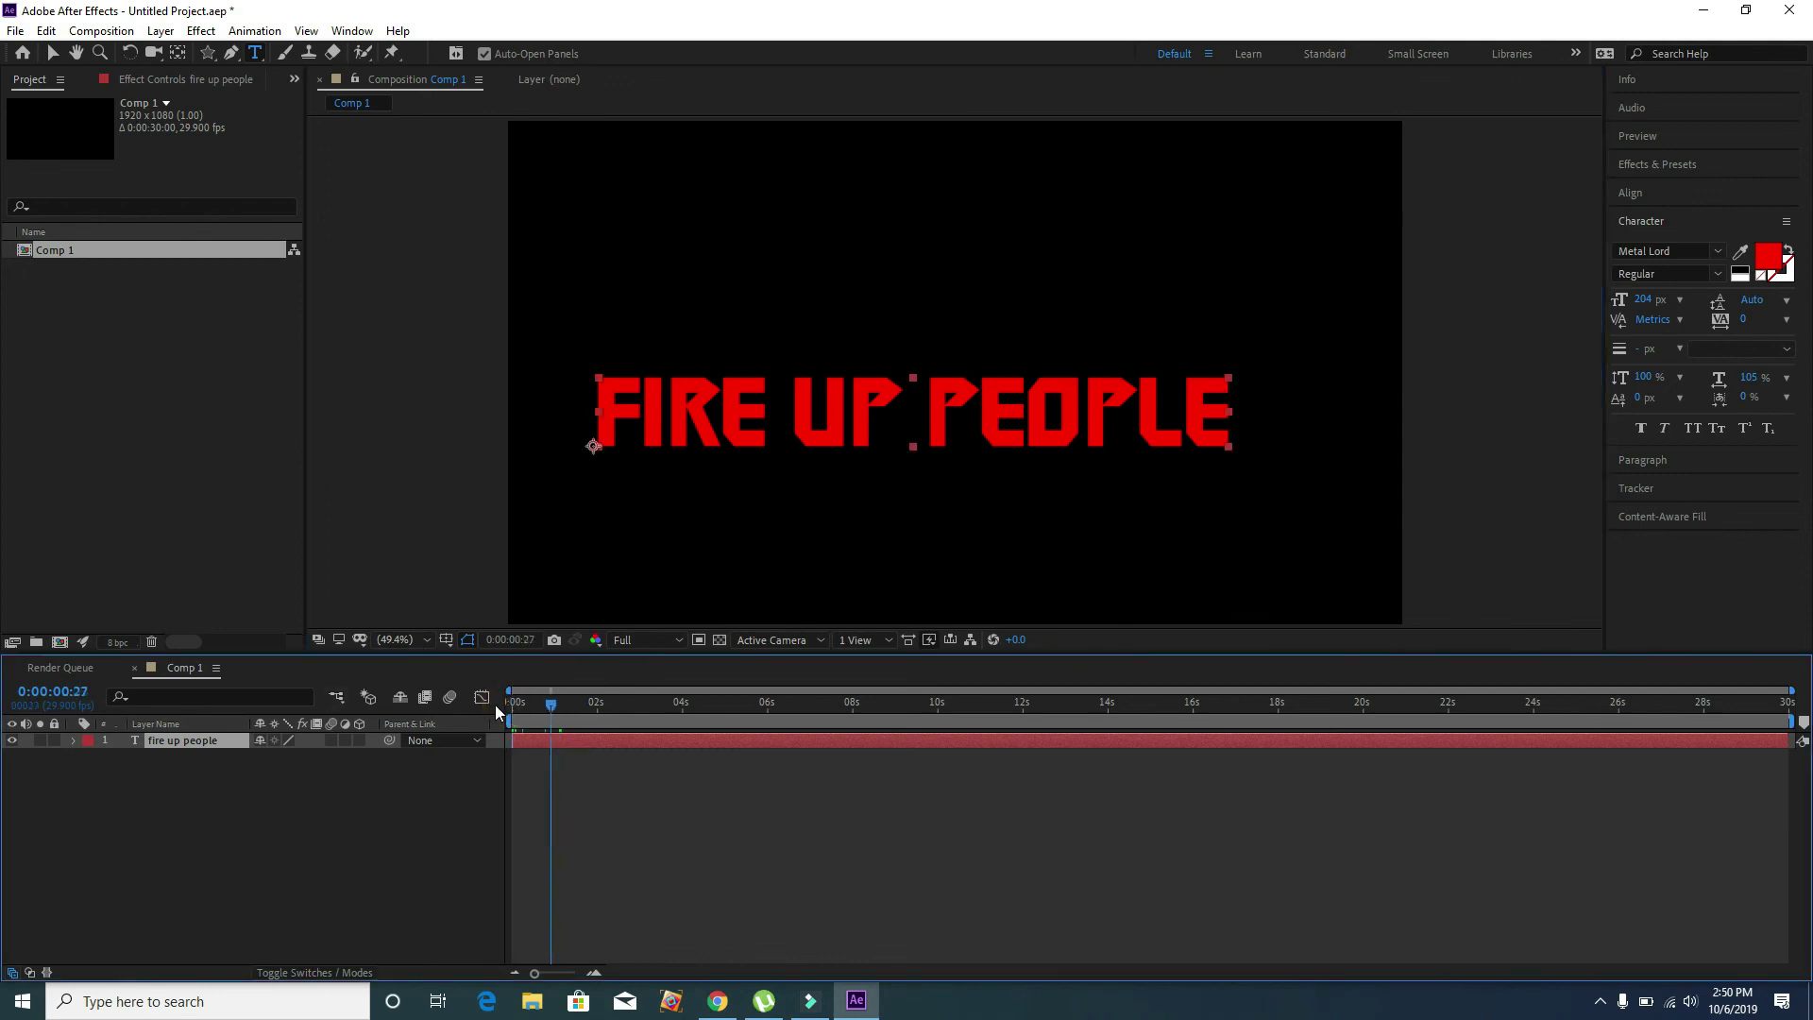
pyautogui.click(74, 742)
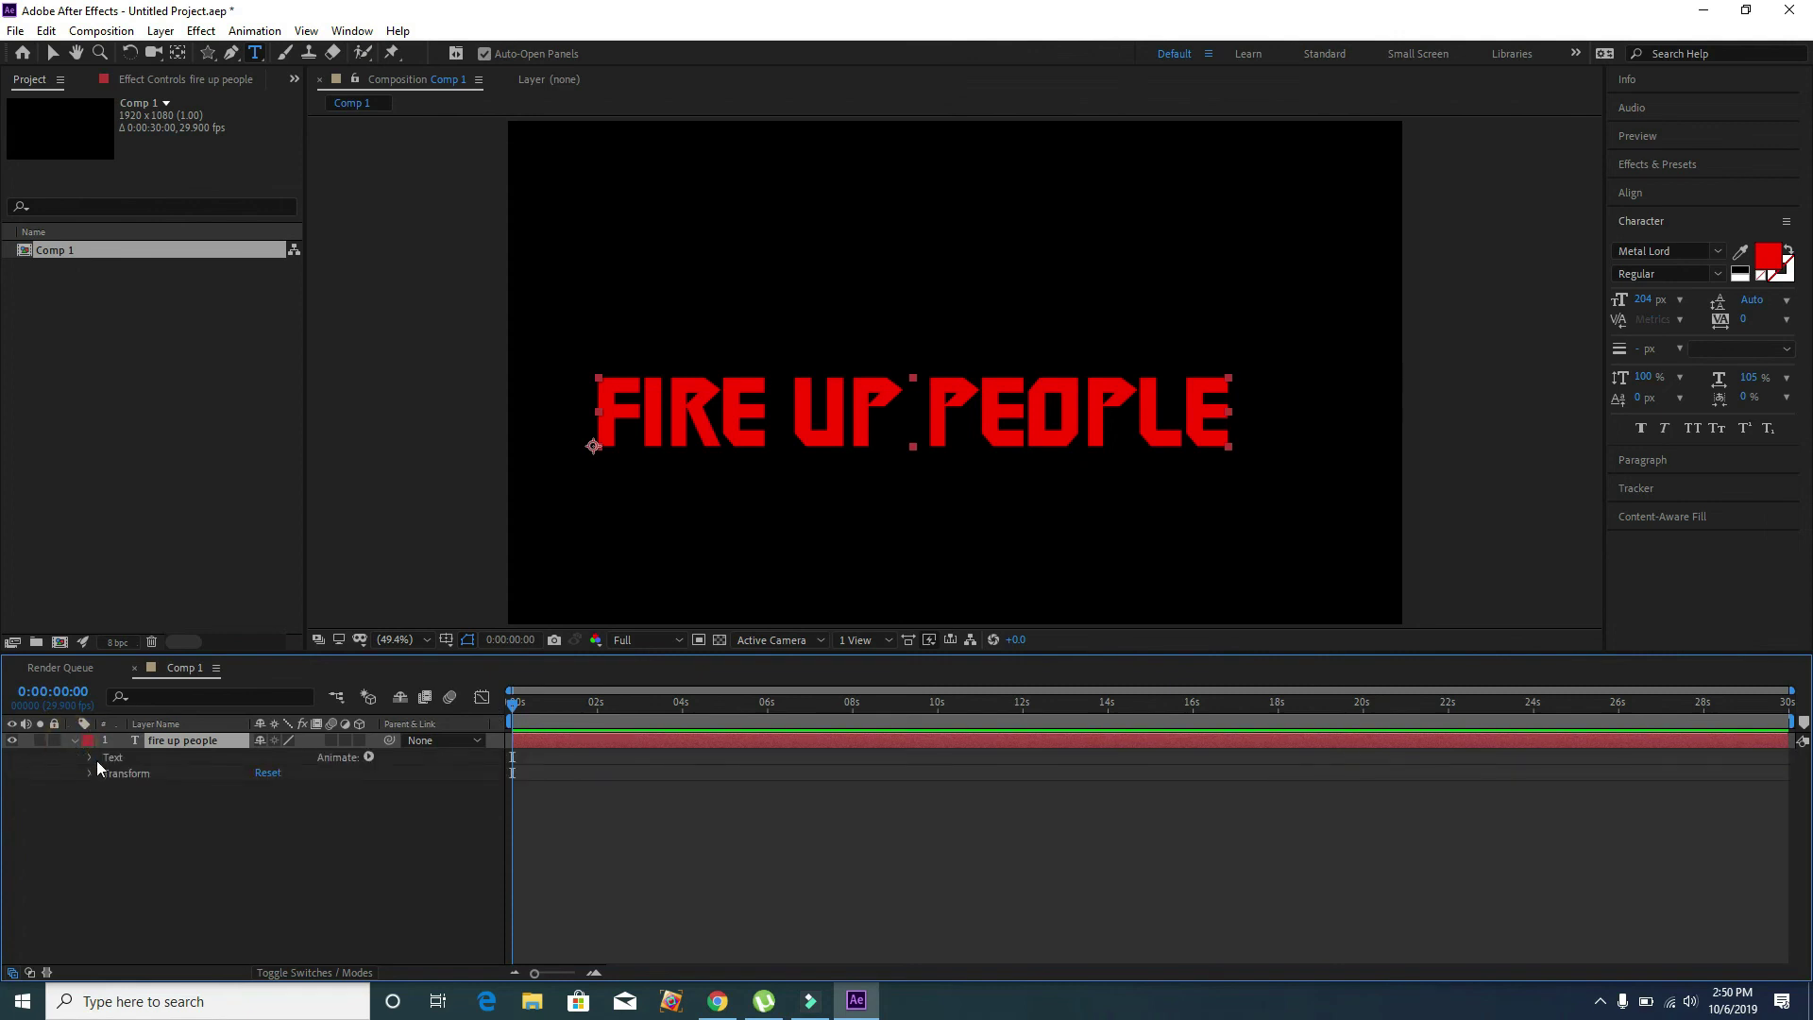
pyautogui.click(90, 761)
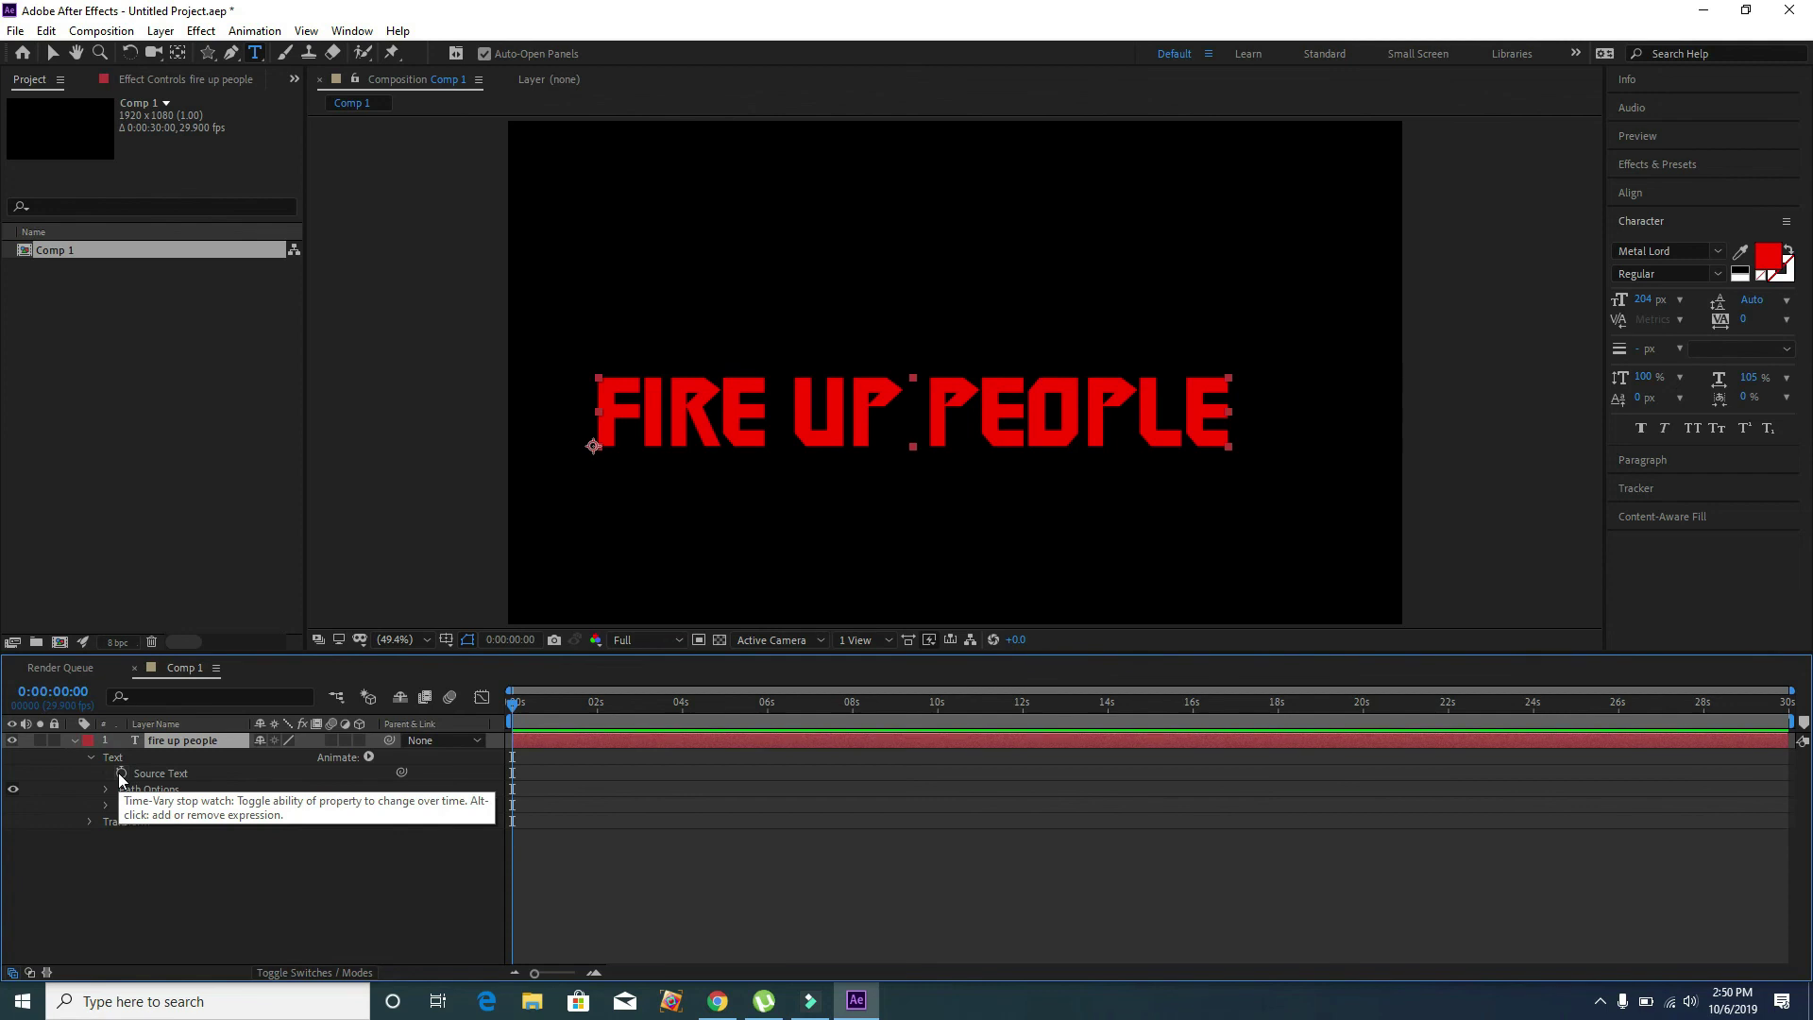
pyautogui.click(121, 773)
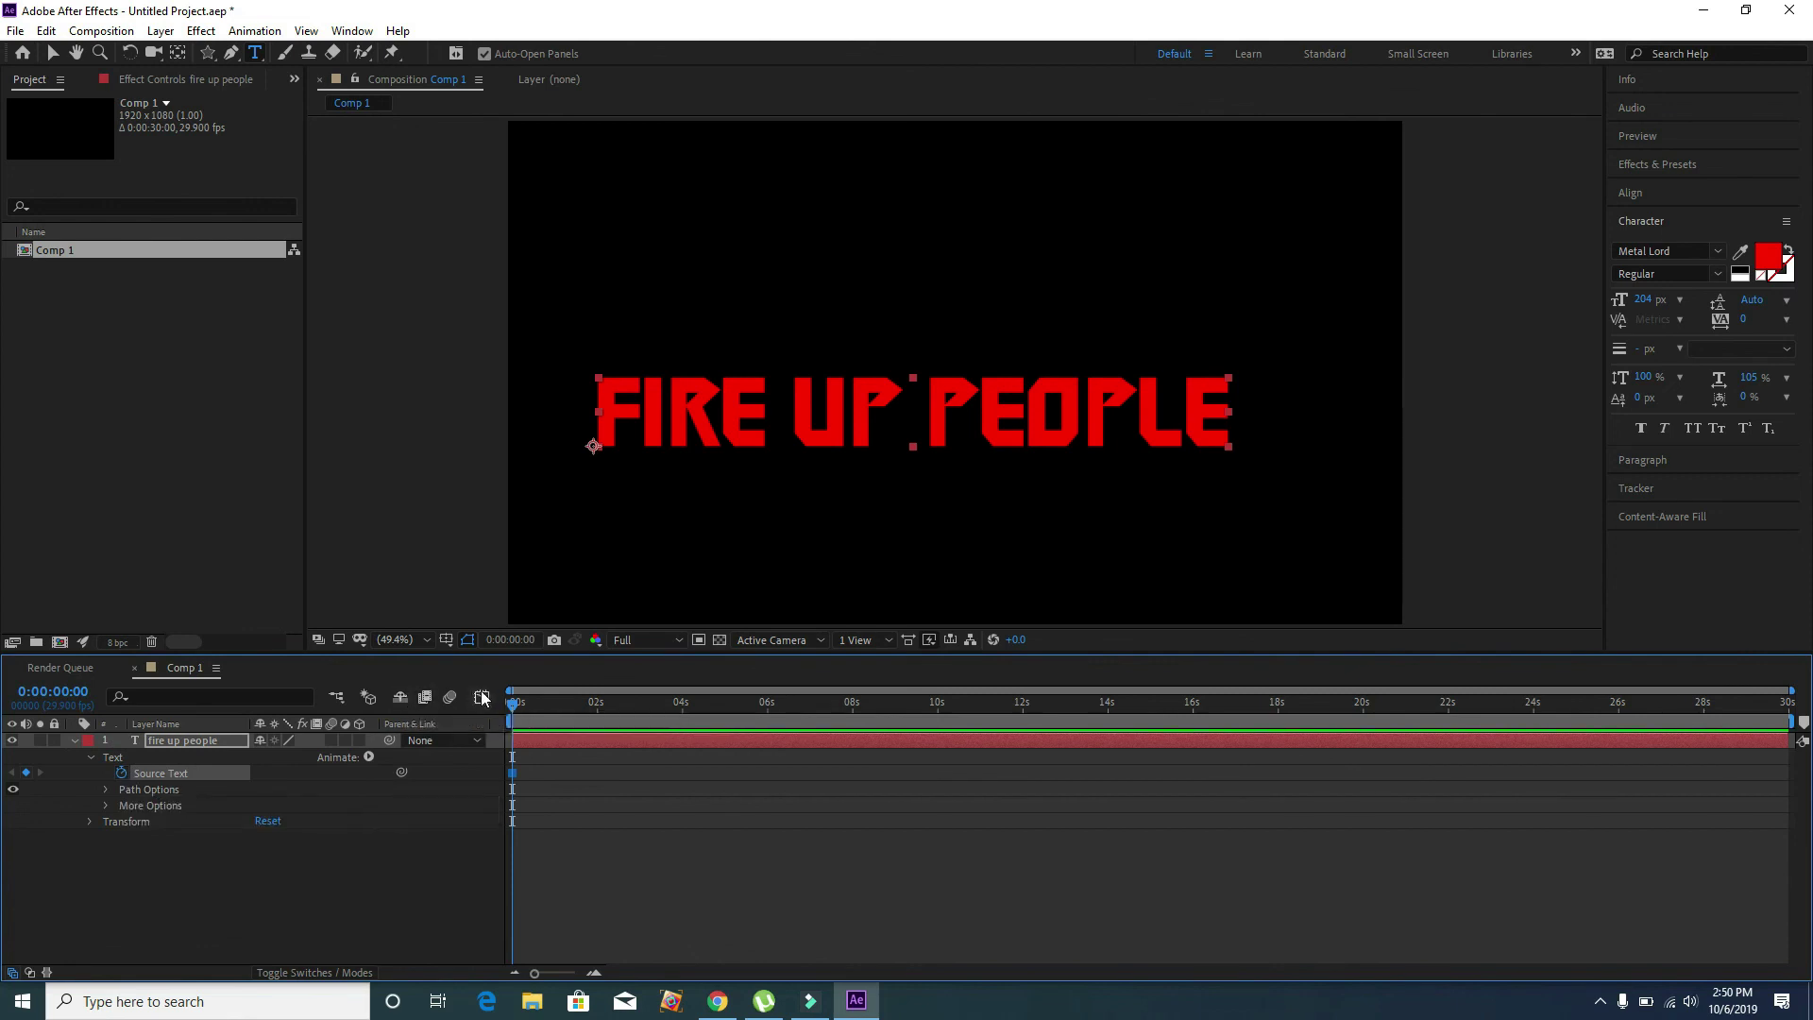
# At 0:00:00:14, shorten the "fire up people" text to just "F" to set a second Source Text keyframe
pyautogui.click(512, 704)
pyautogui.moveTo(513, 710); pyautogui.dragTo(525, 710)
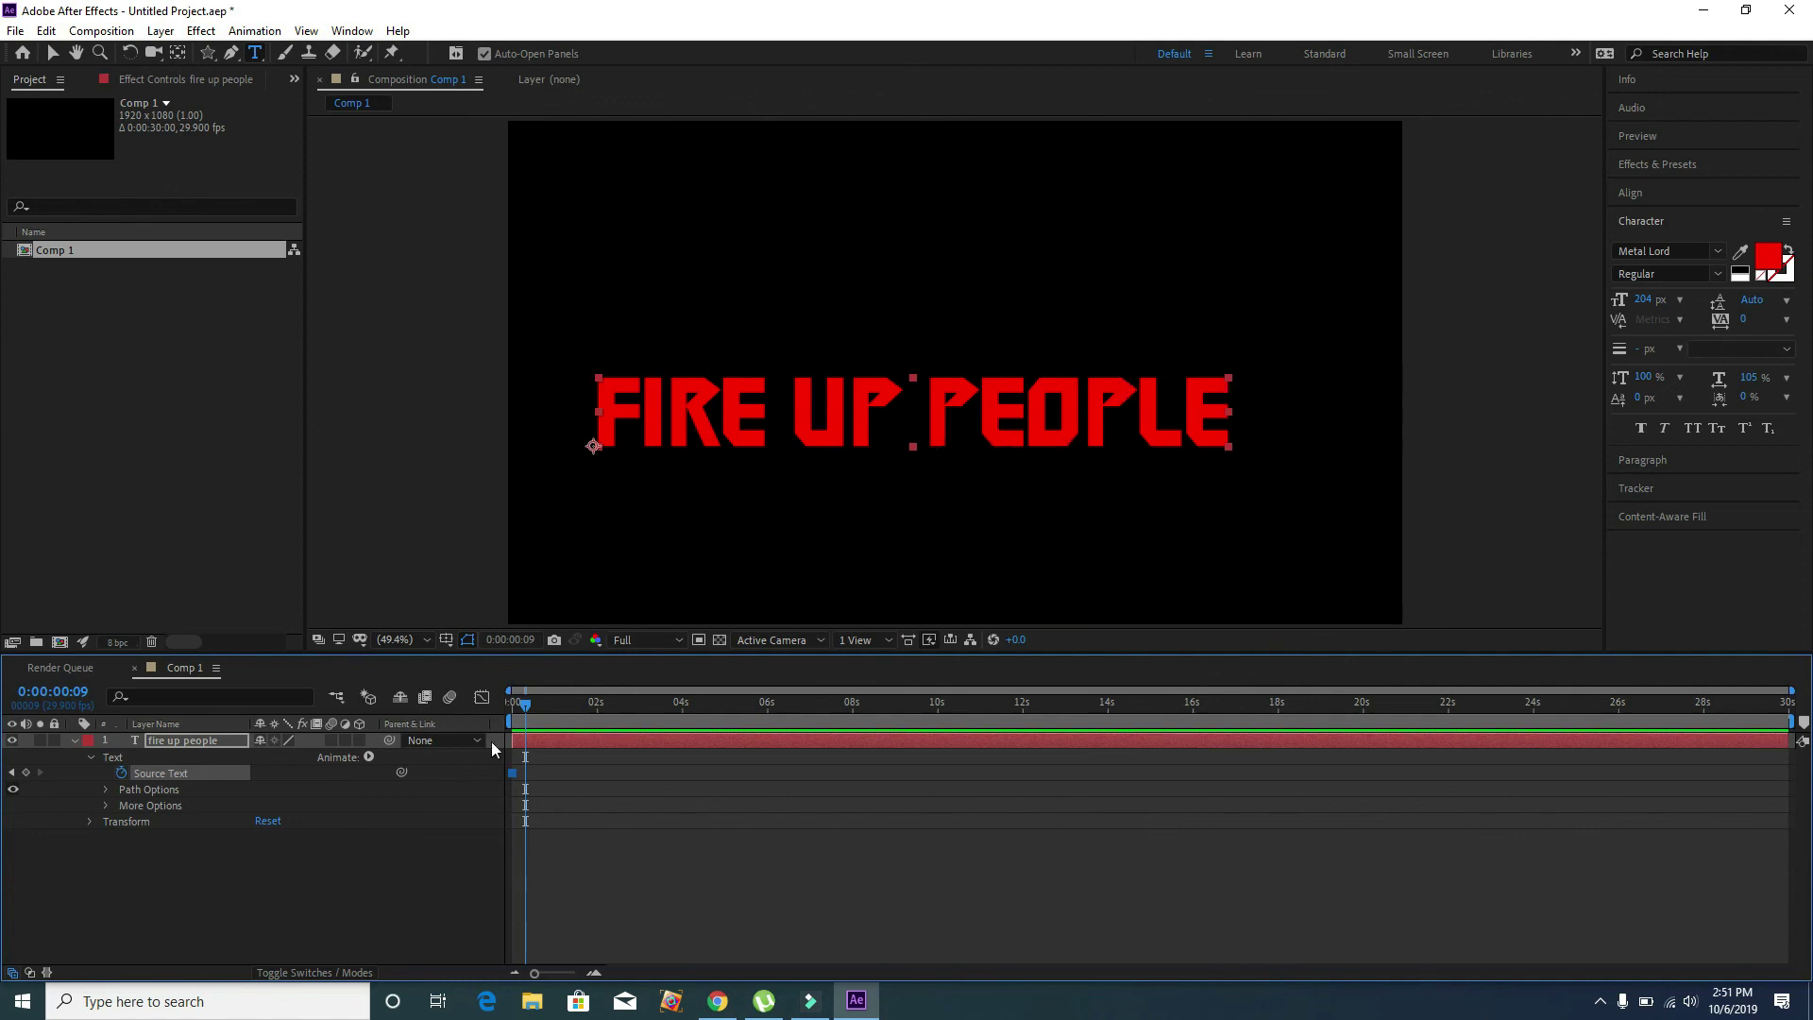
pyautogui.moveTo(525, 704); pyautogui.dragTo(531, 704)
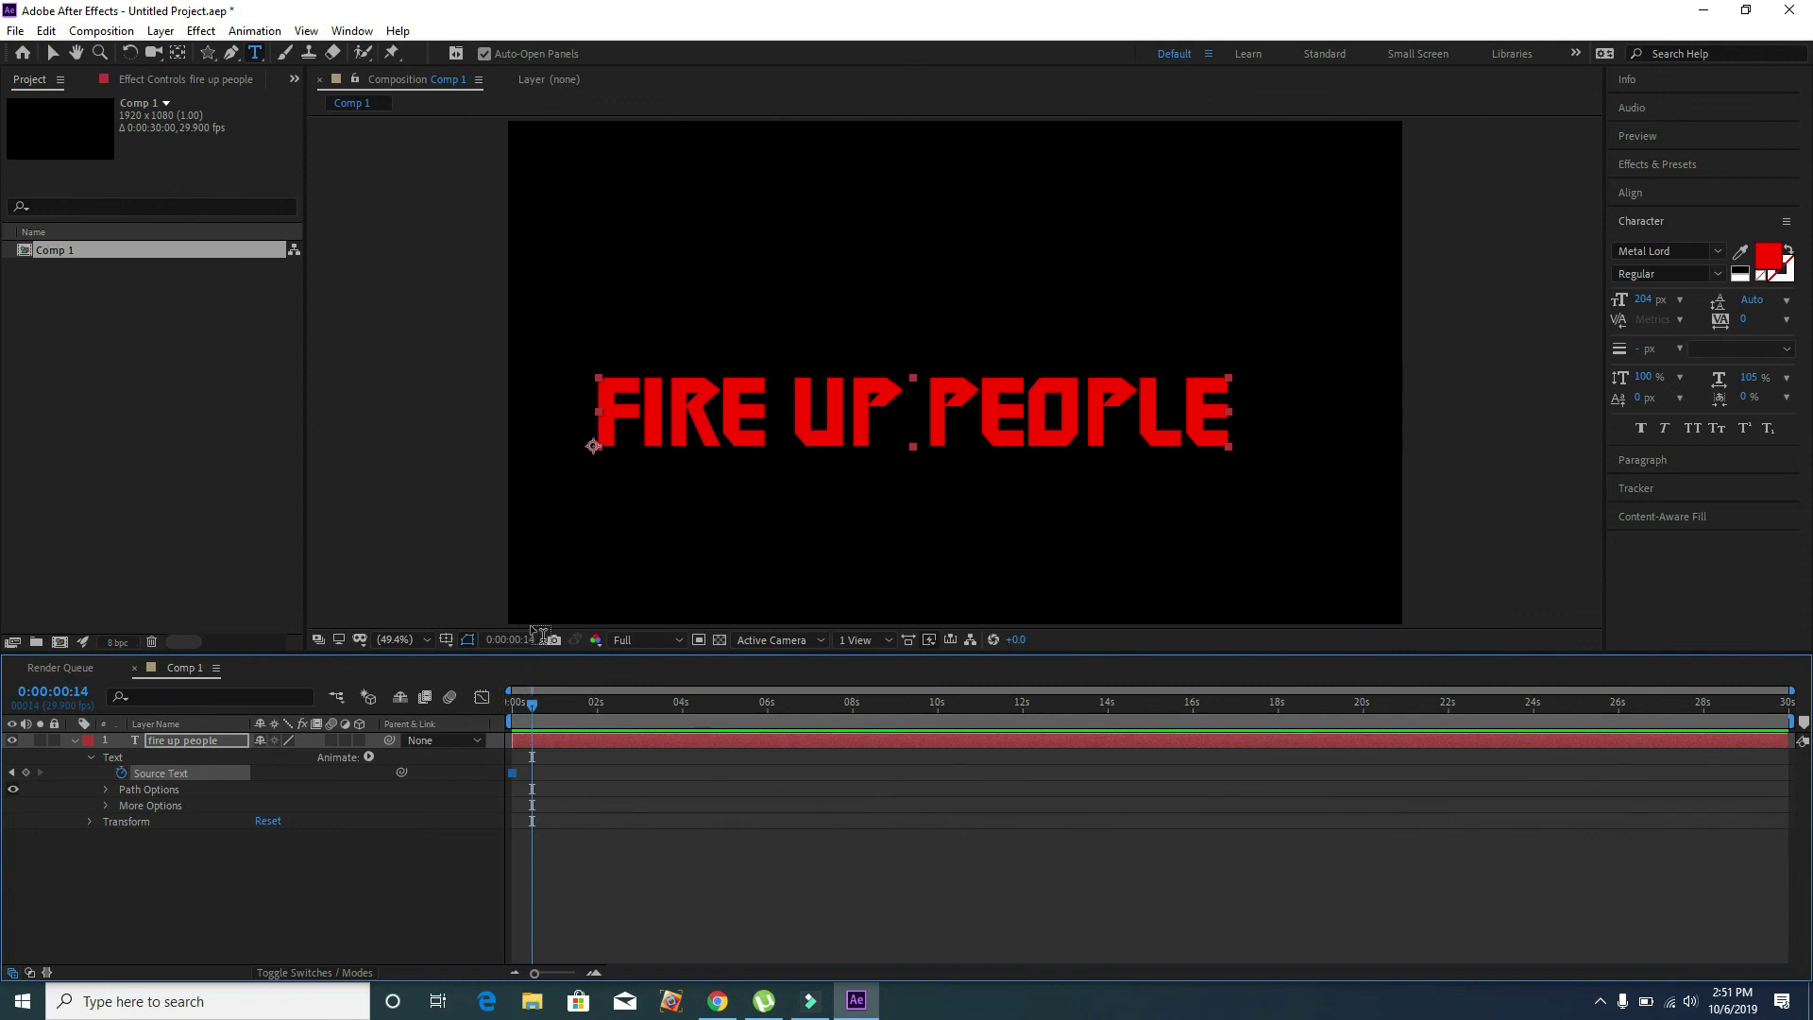
pyautogui.doubleClick(1228, 408)
pyautogui.press('BackSpace')
pyautogui.press('BackSpace')
pyautogui.press('BackSpace')
pyautogui.press('BackSpace')
pyautogui.press('BackSpace')
pyautogui.press('BackSpace')
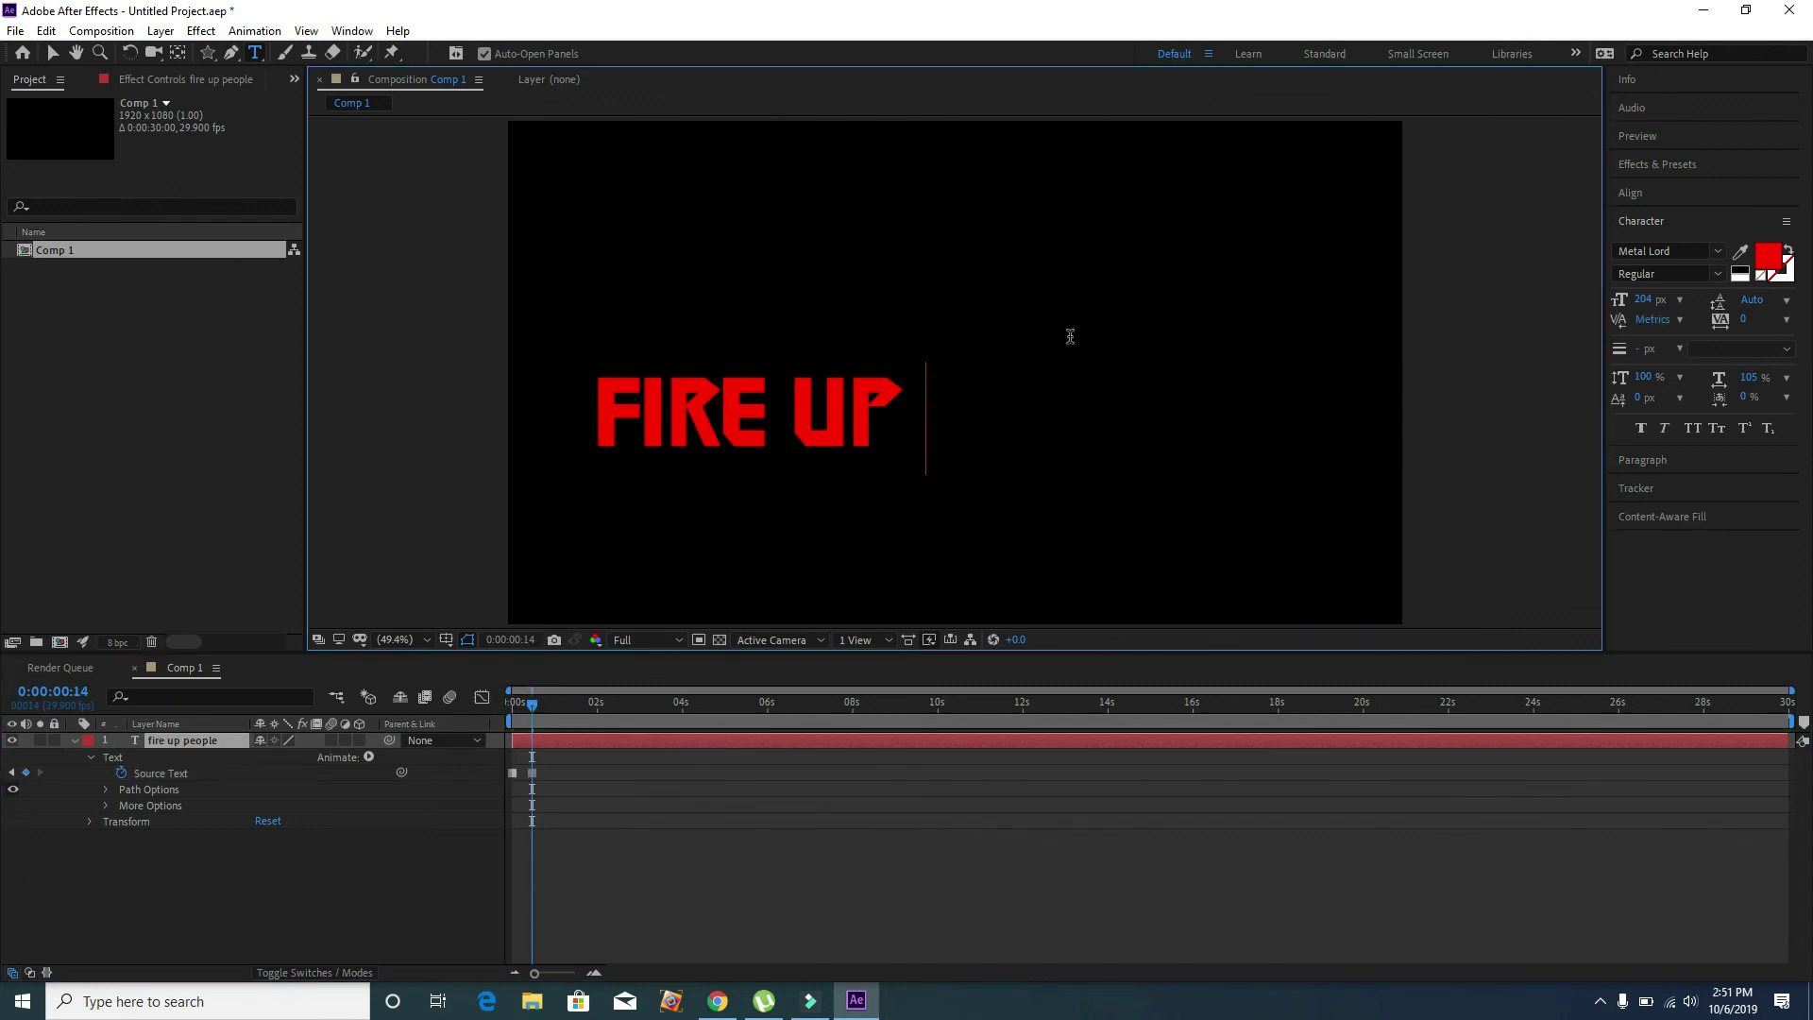
pyautogui.press('BackSpace')
pyautogui.press('BackSpace')
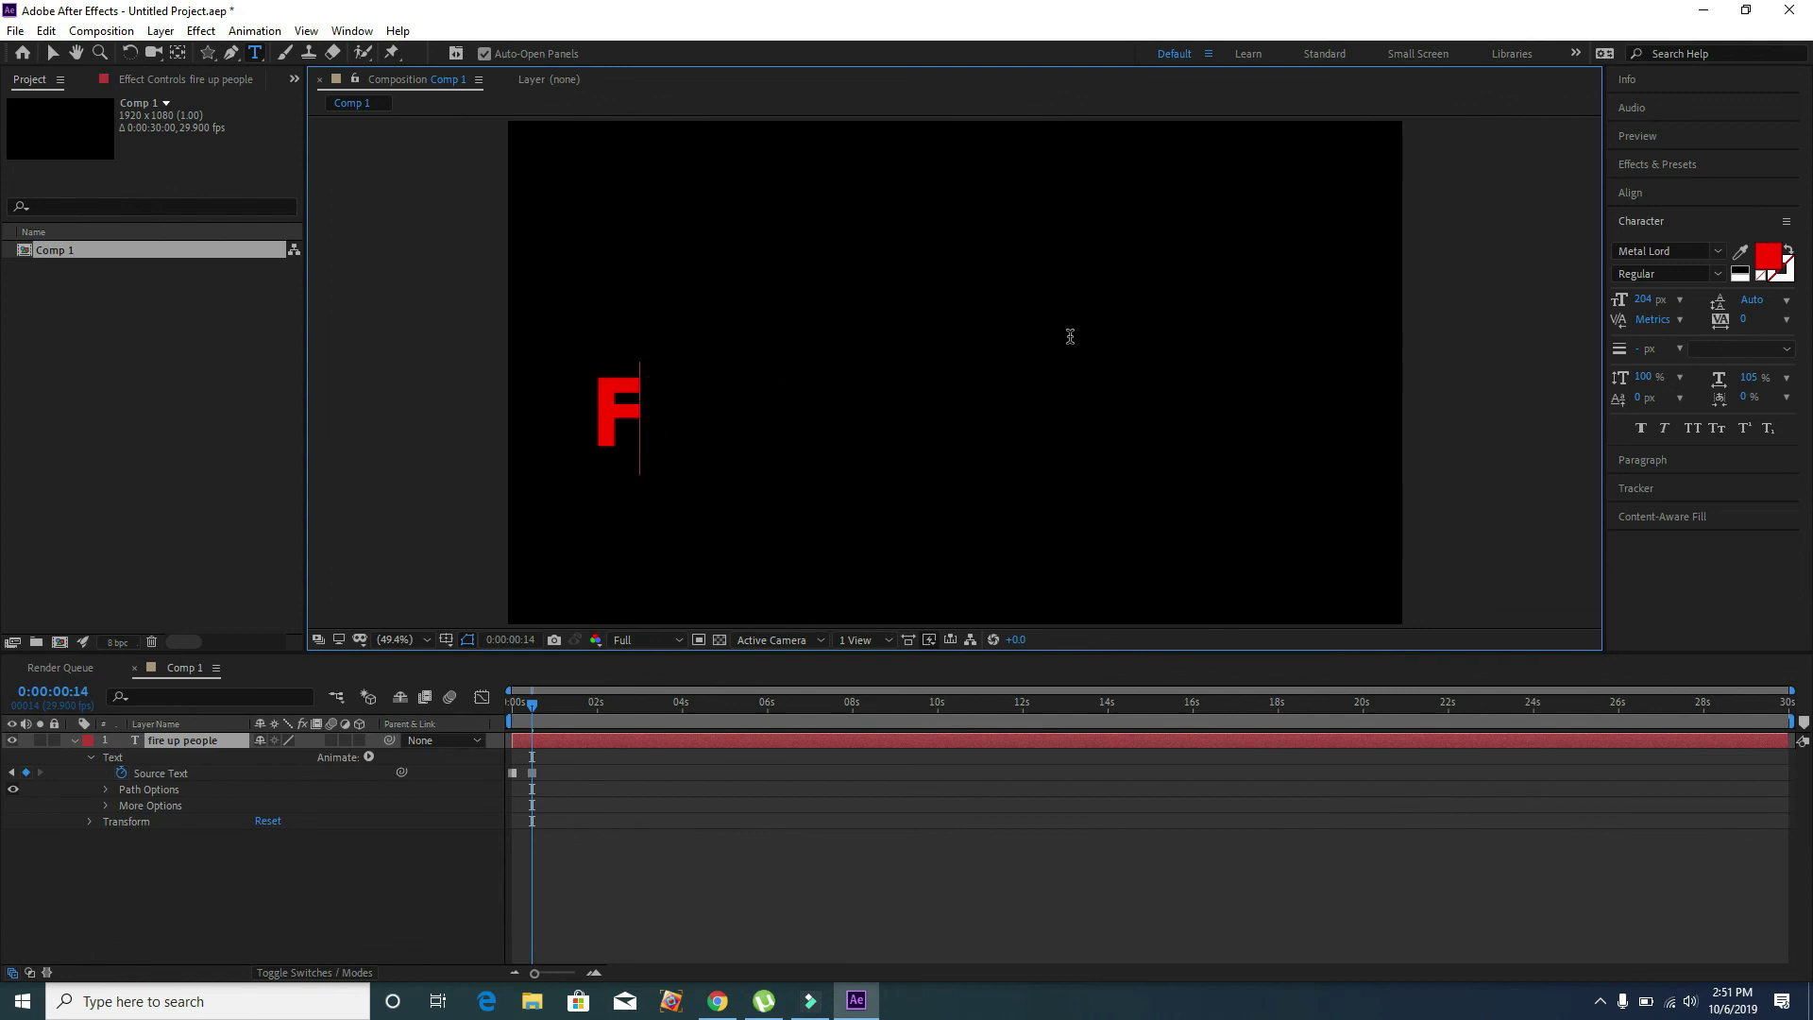
pyautogui.press('BackSpace')
# Keyframe the Source Text as "FI" at 0:00:00:26 and as "FIR" at 0:00:01:07
pyautogui.moveTo(534, 708); pyautogui.dragTo(548, 708)
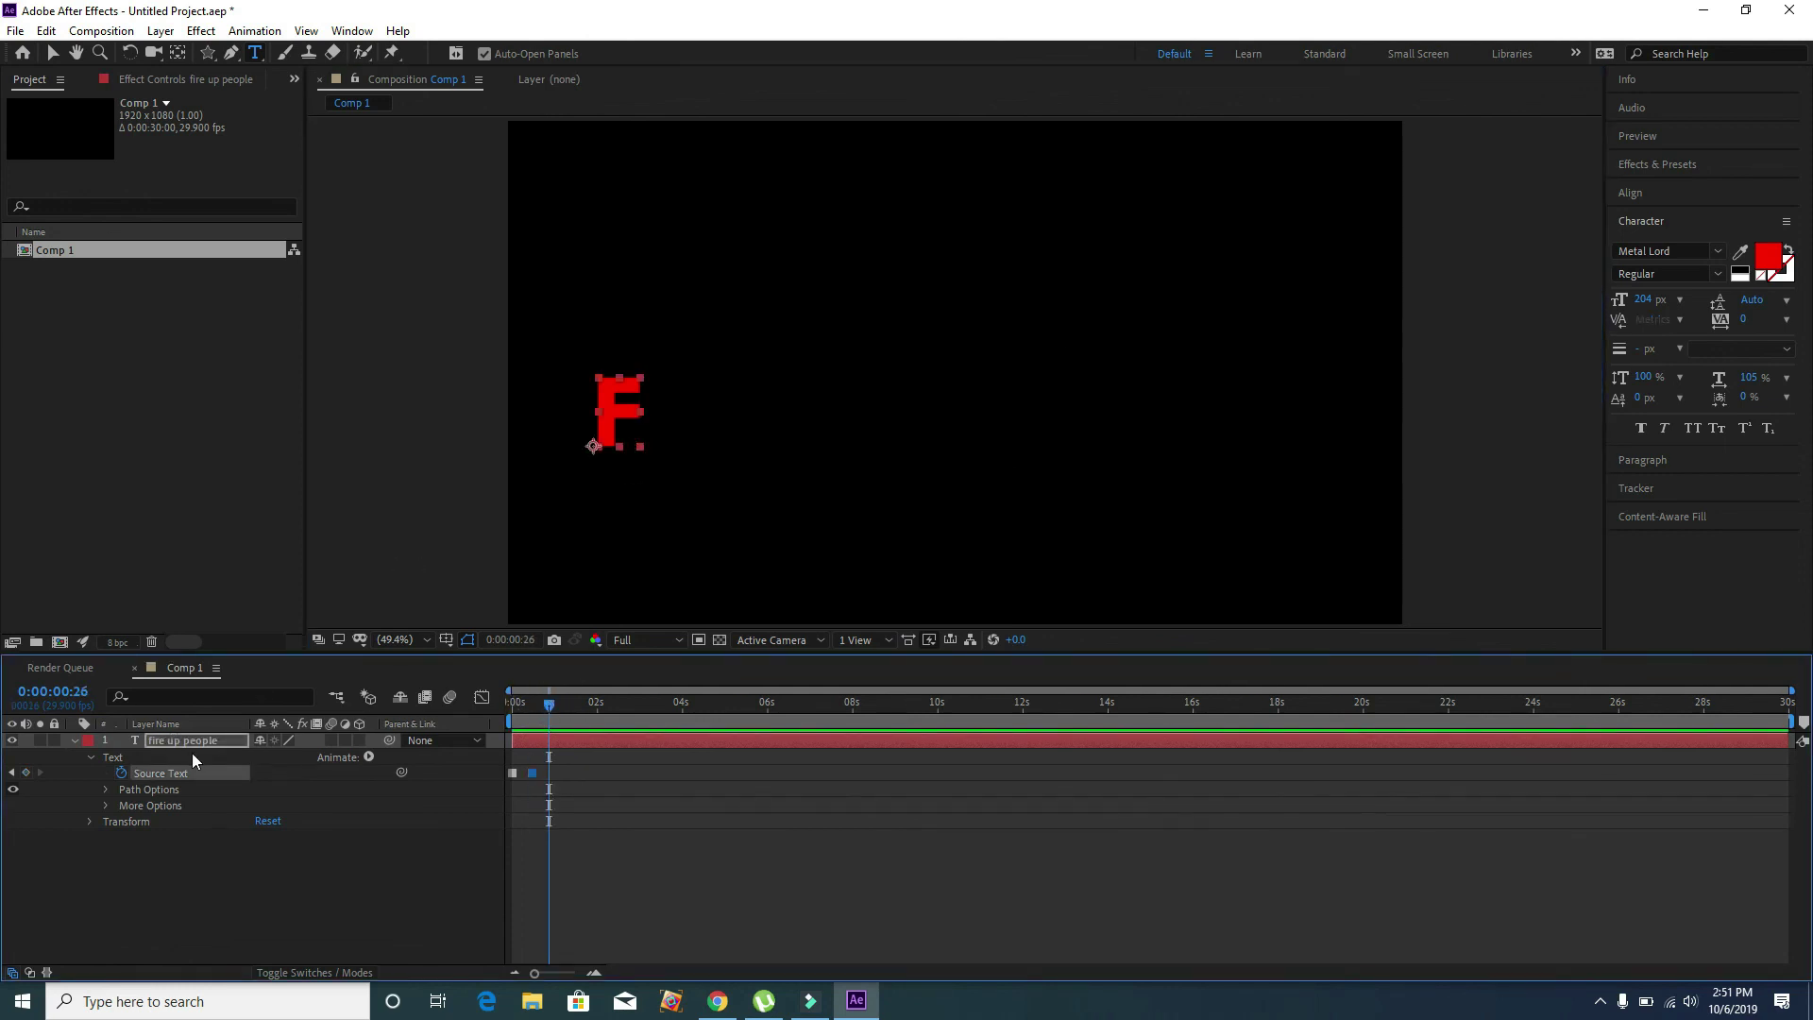
pyautogui.click(640, 404)
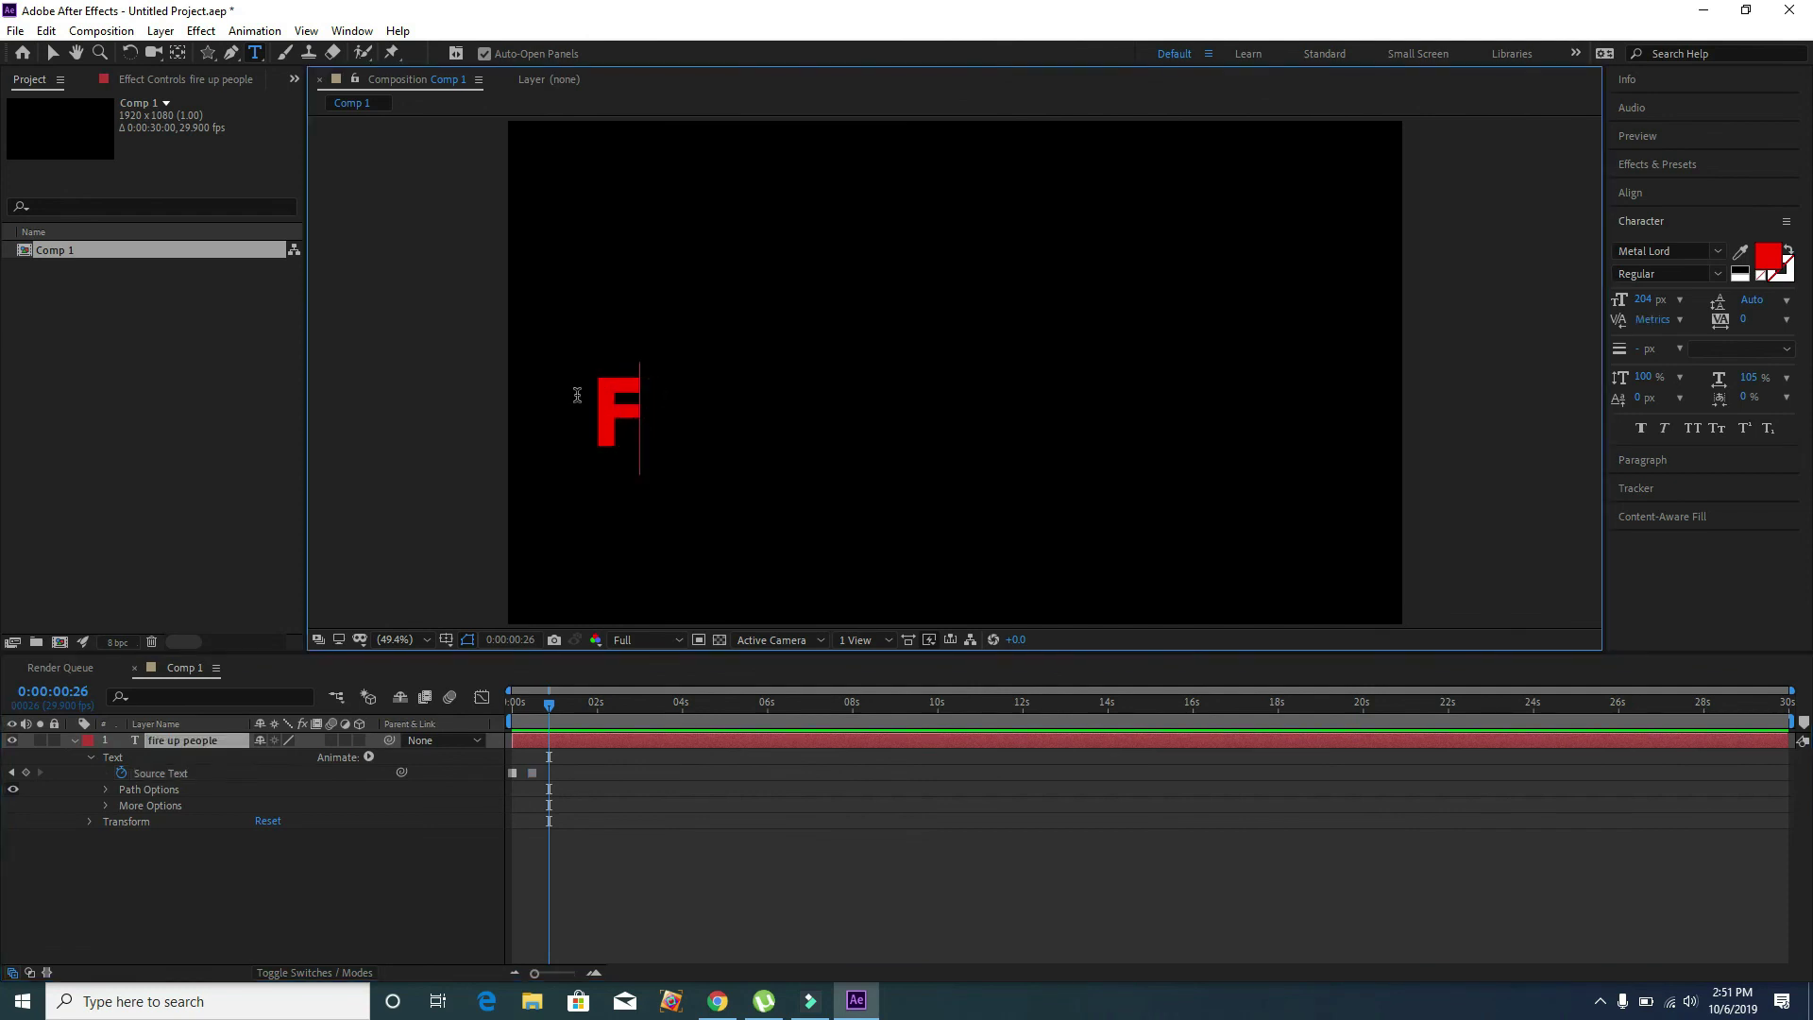
pyautogui.write('i')
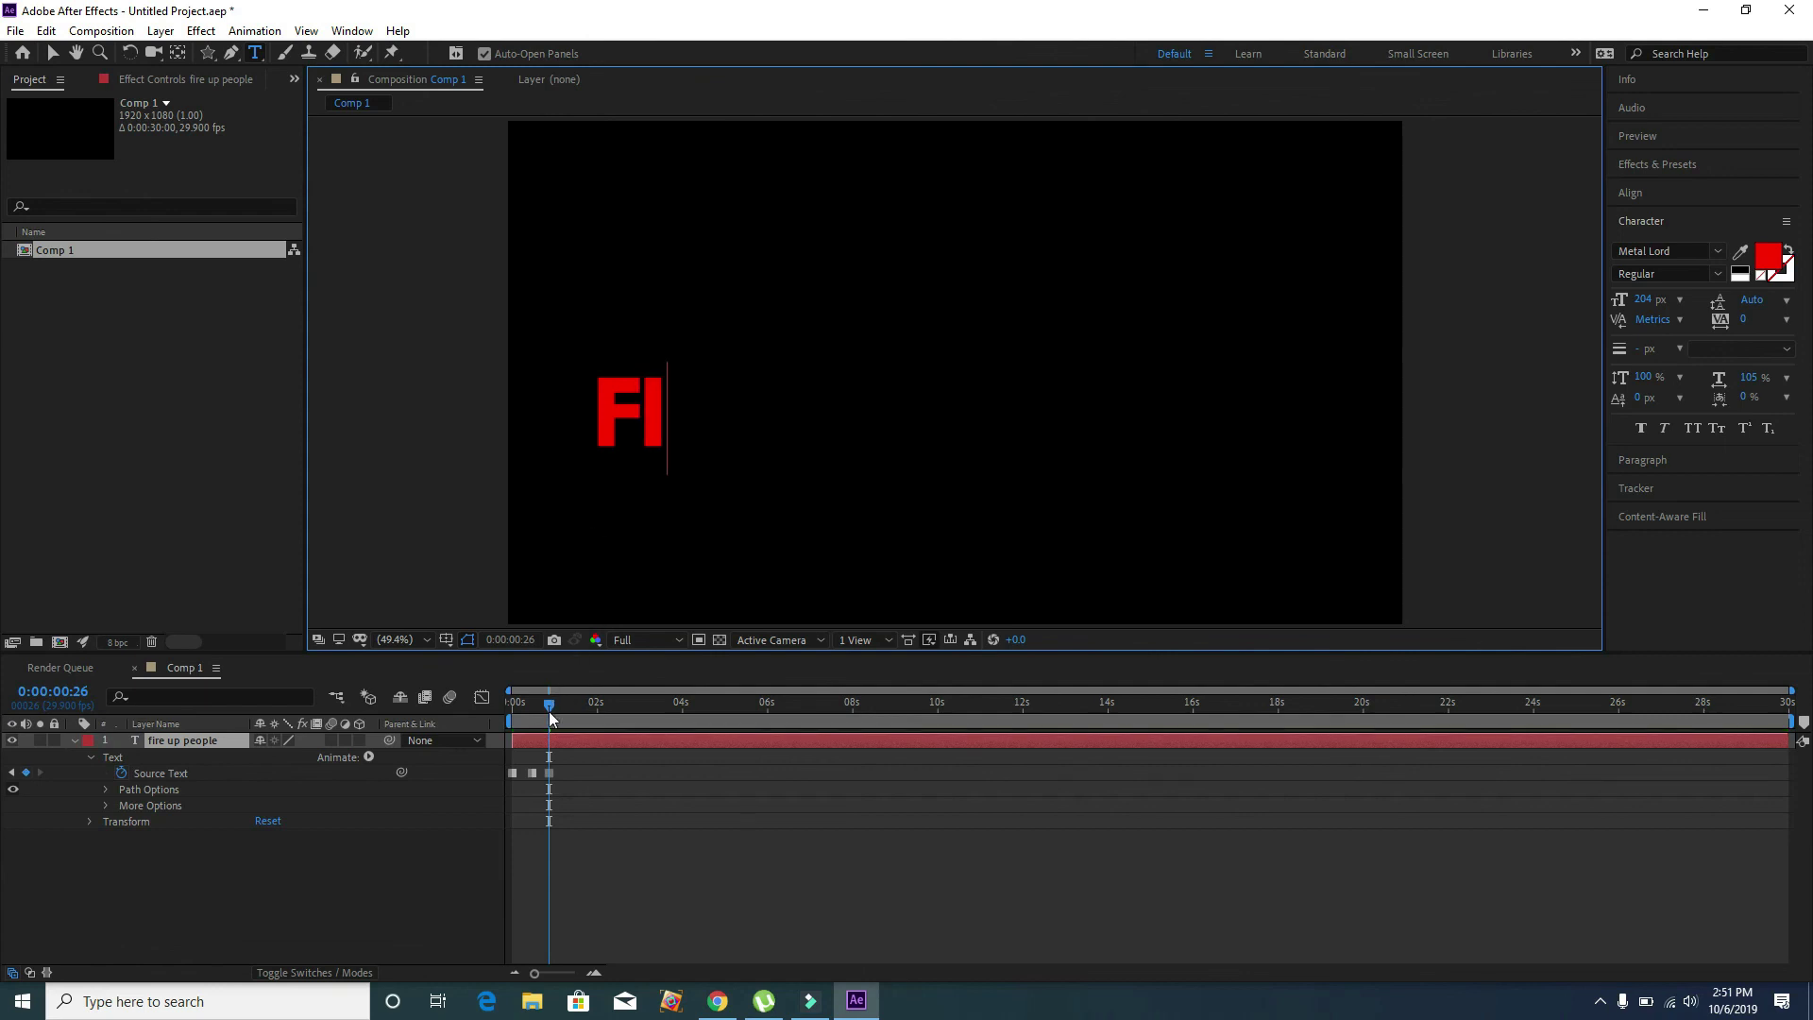
pyautogui.moveTo(550, 718); pyautogui.dragTo(564, 718)
pyautogui.click(664, 407)
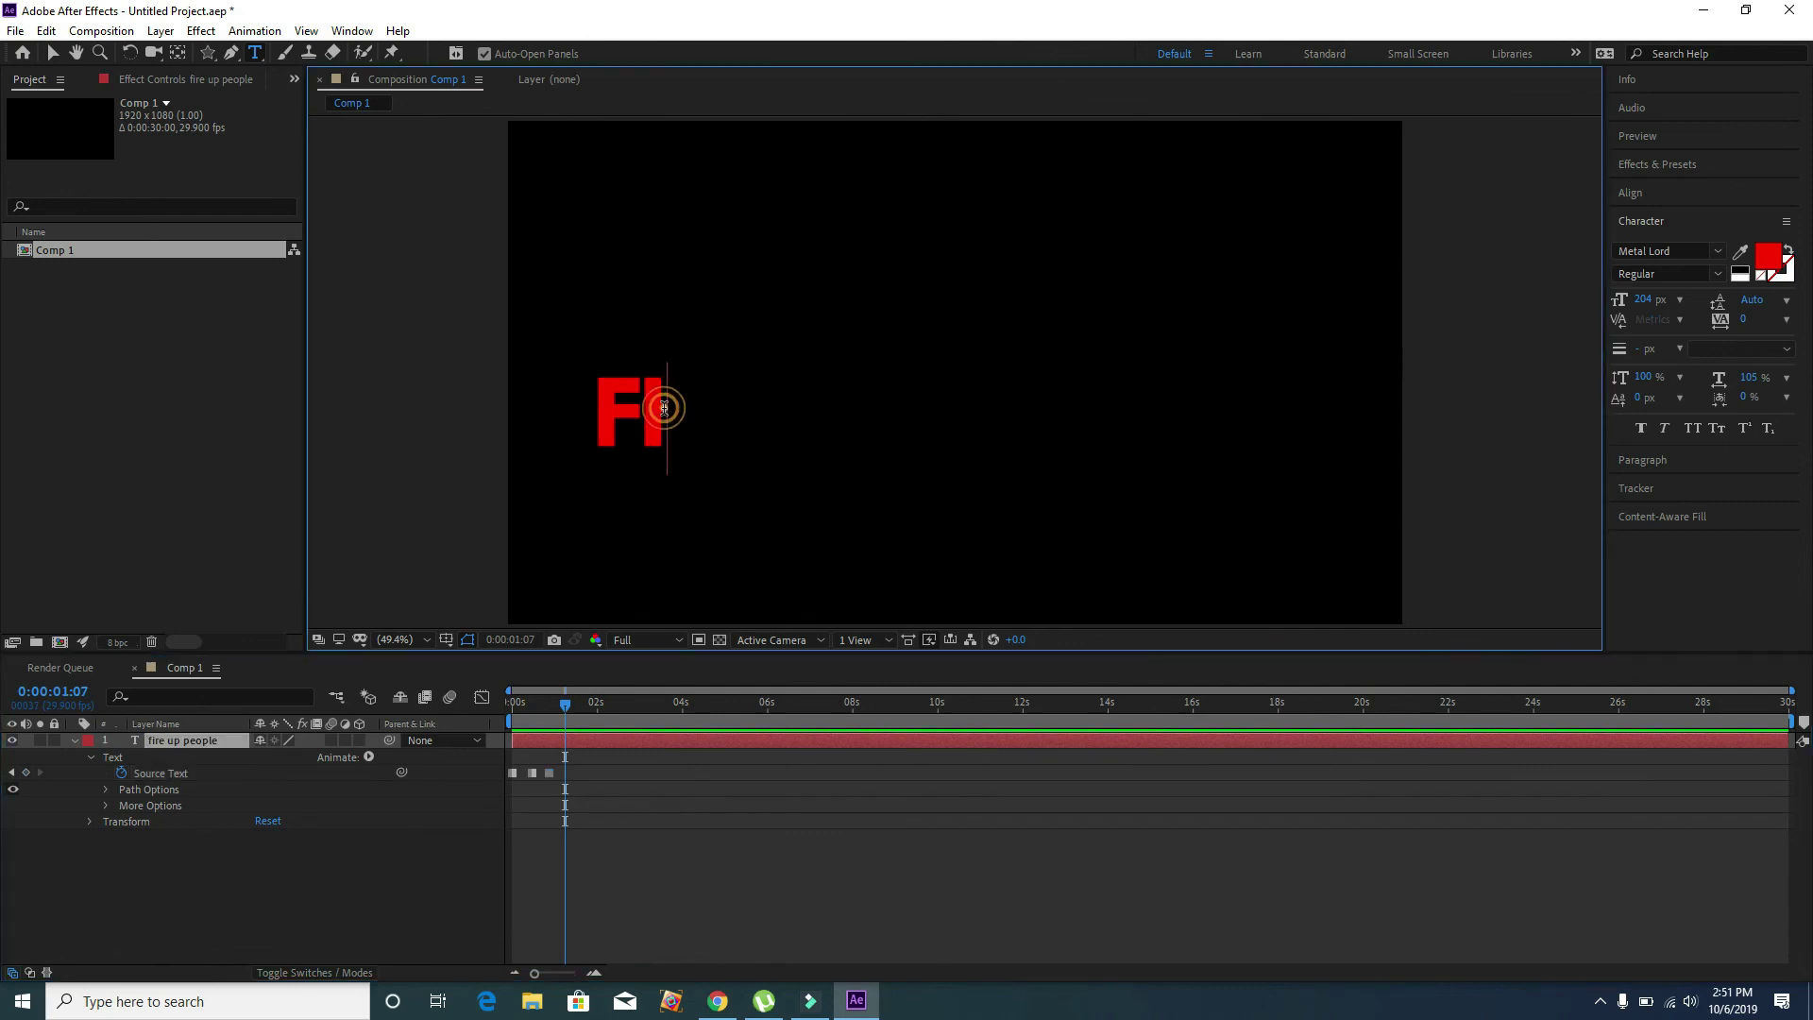
pyautogui.write('r')
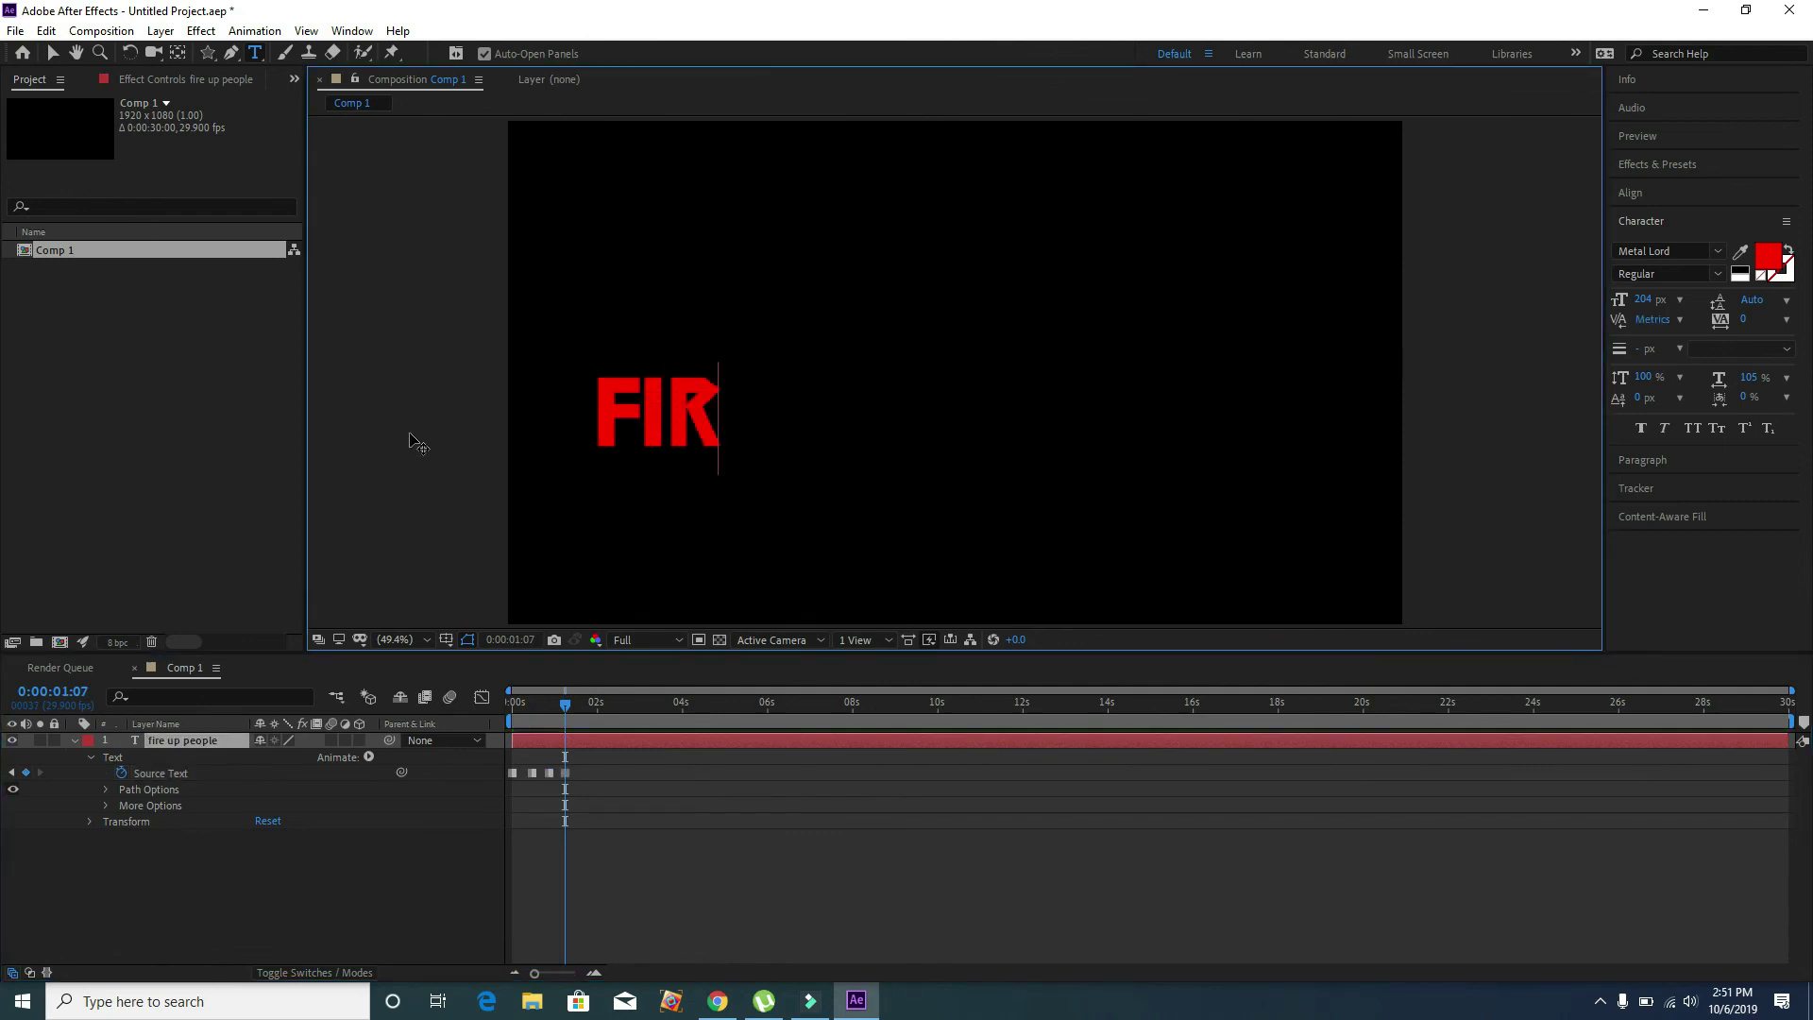
# Keyframe the Source Text as "FIRE" at 0:00:01:17 and as "FIRE F" at 0:00:01:26
pyautogui.moveTo(565, 704); pyautogui.dragTo(579, 705)
pyautogui.click(722, 415)
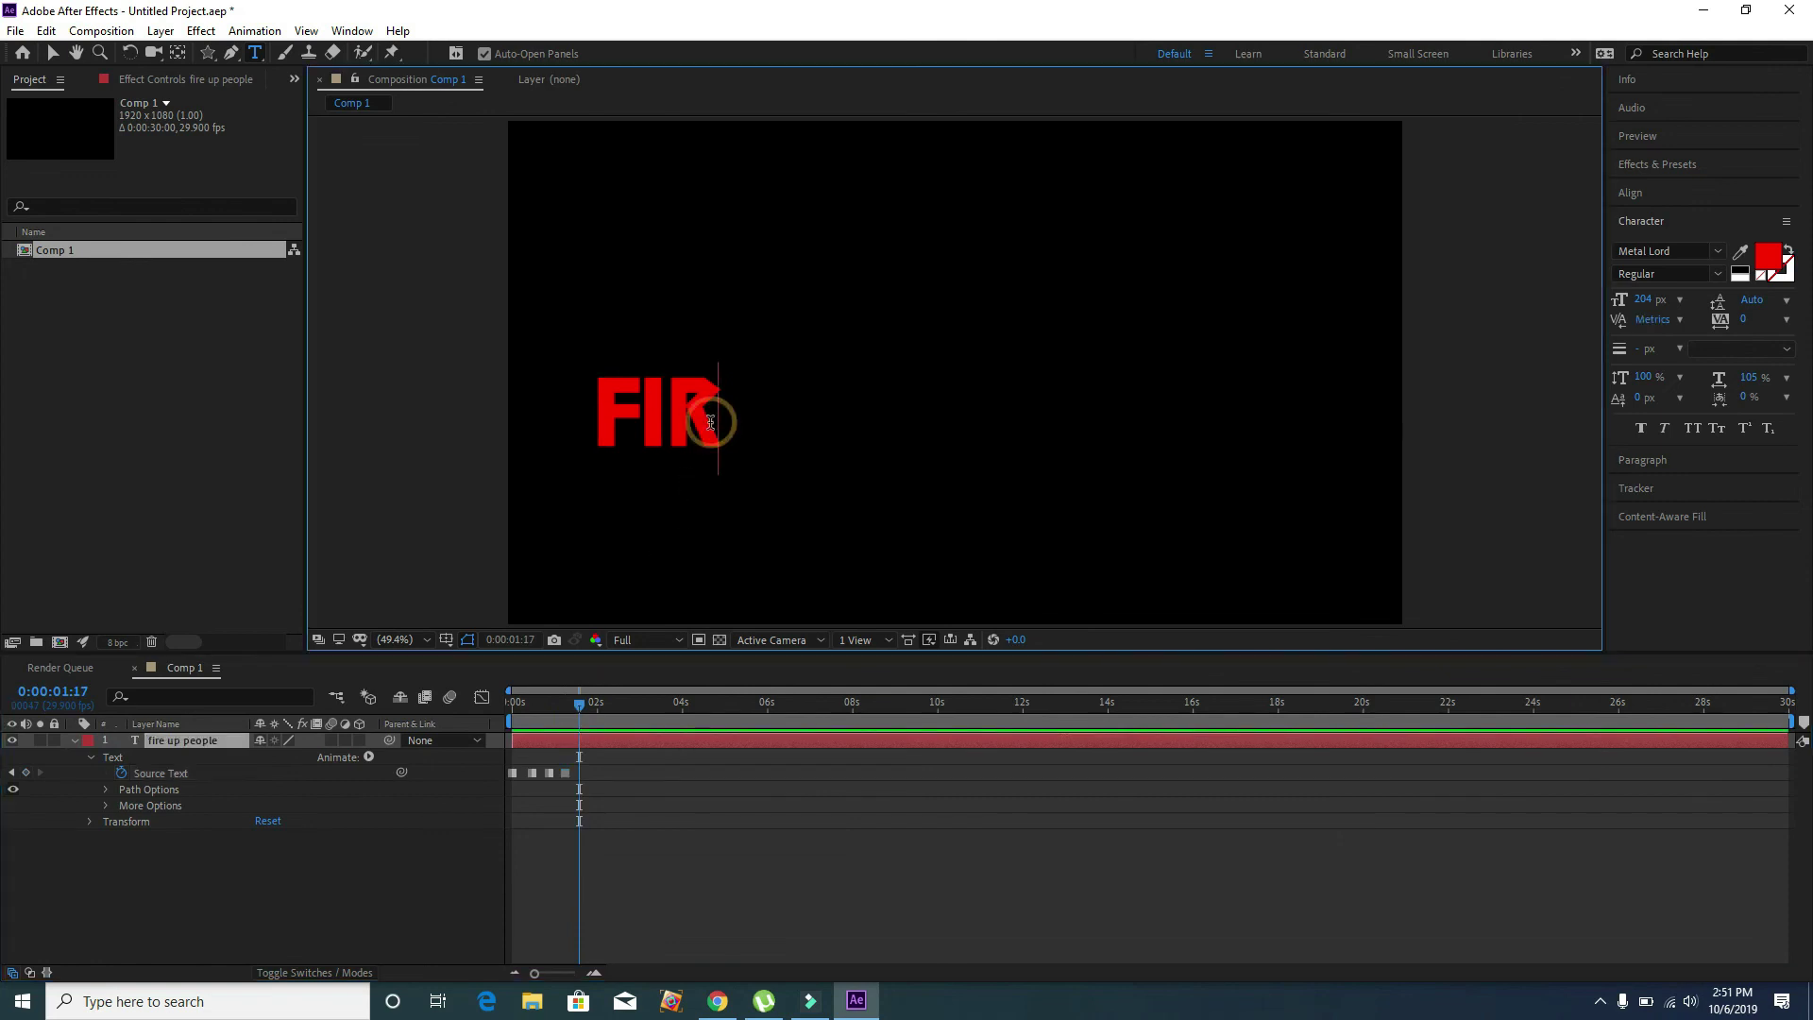
pyautogui.write('e')
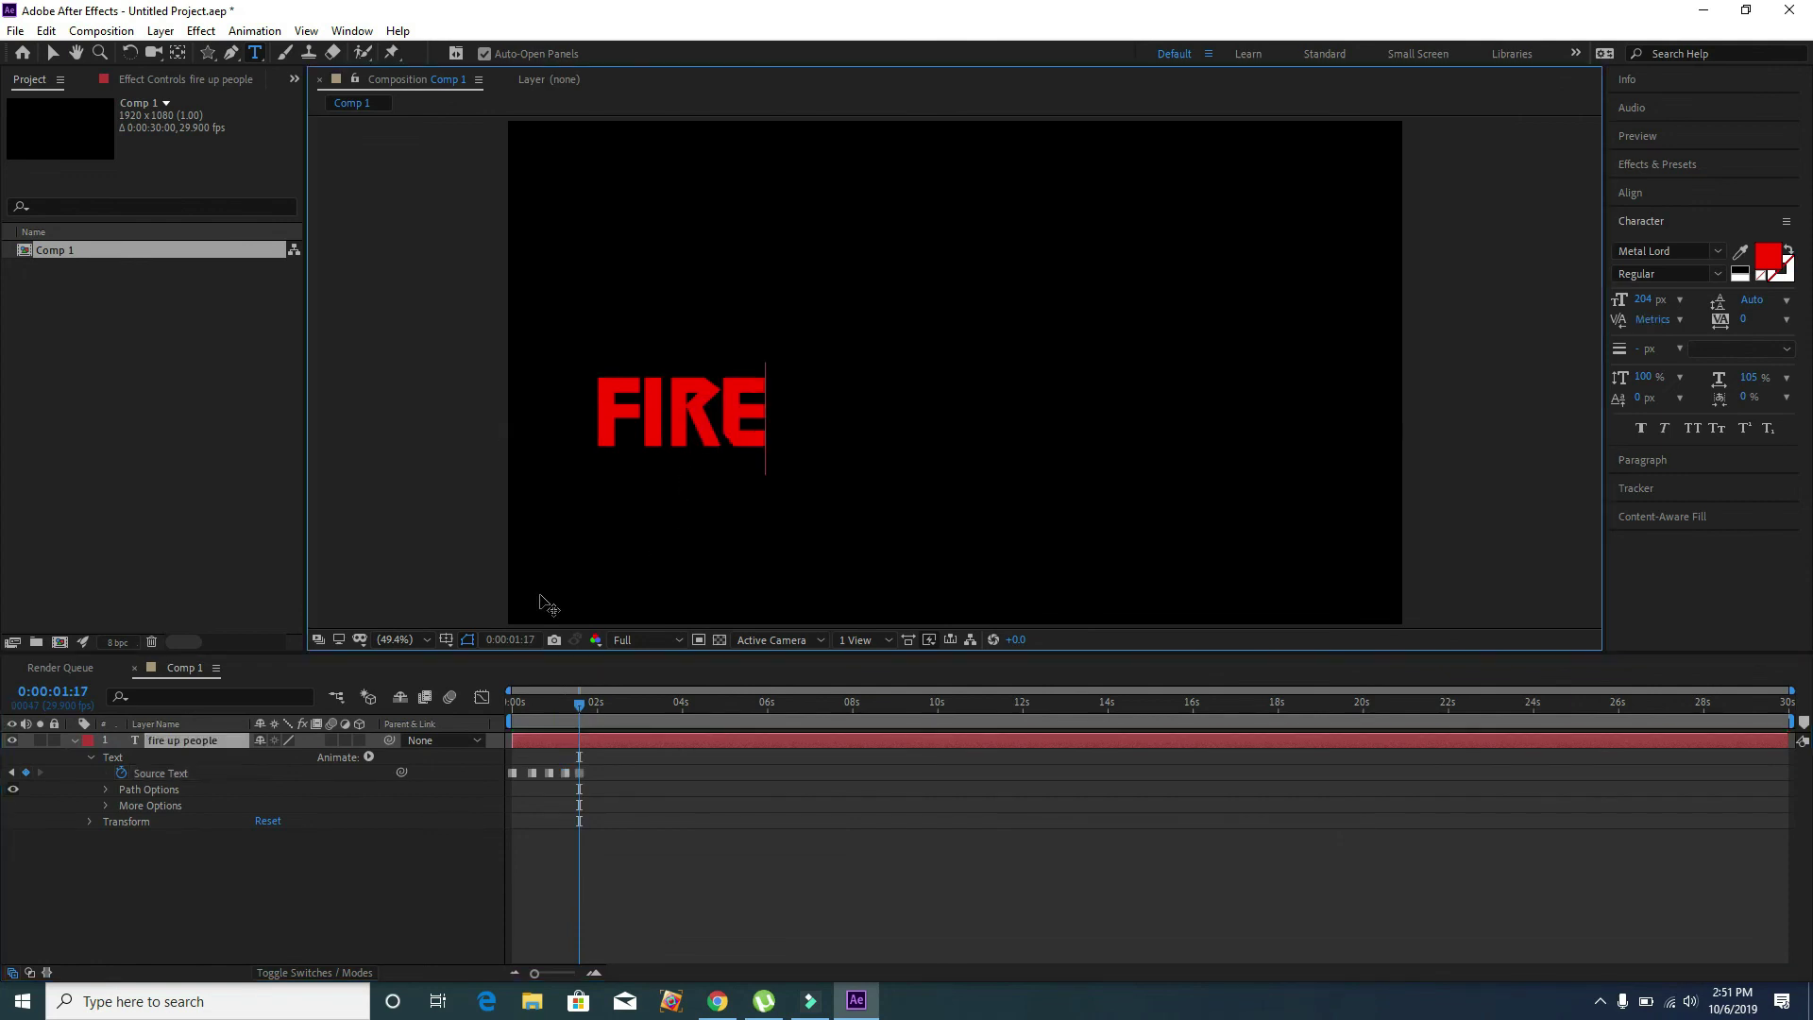
pyautogui.moveTo(576, 706)
pyautogui.mouseDown()
pyautogui.moveTo(608, 706)
pyautogui.moveTo(591, 706)
pyautogui.mouseUp()
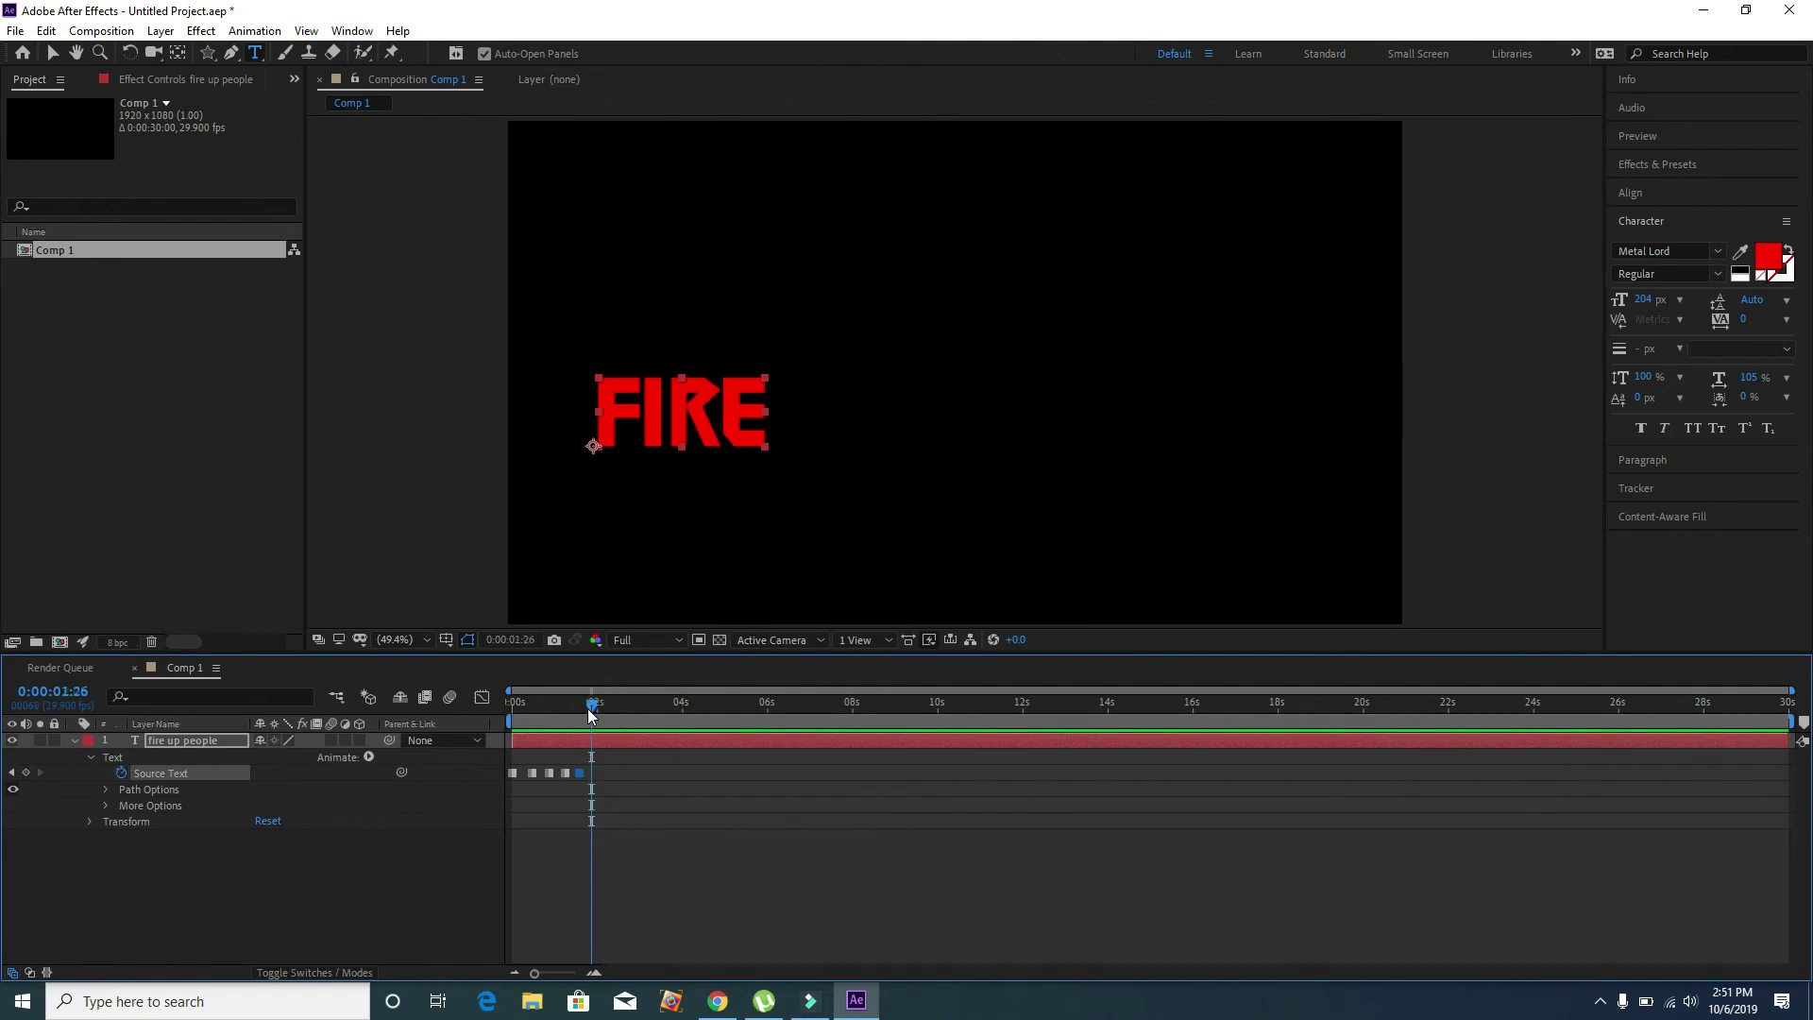
pyautogui.click(763, 395)
pyautogui.write('F')
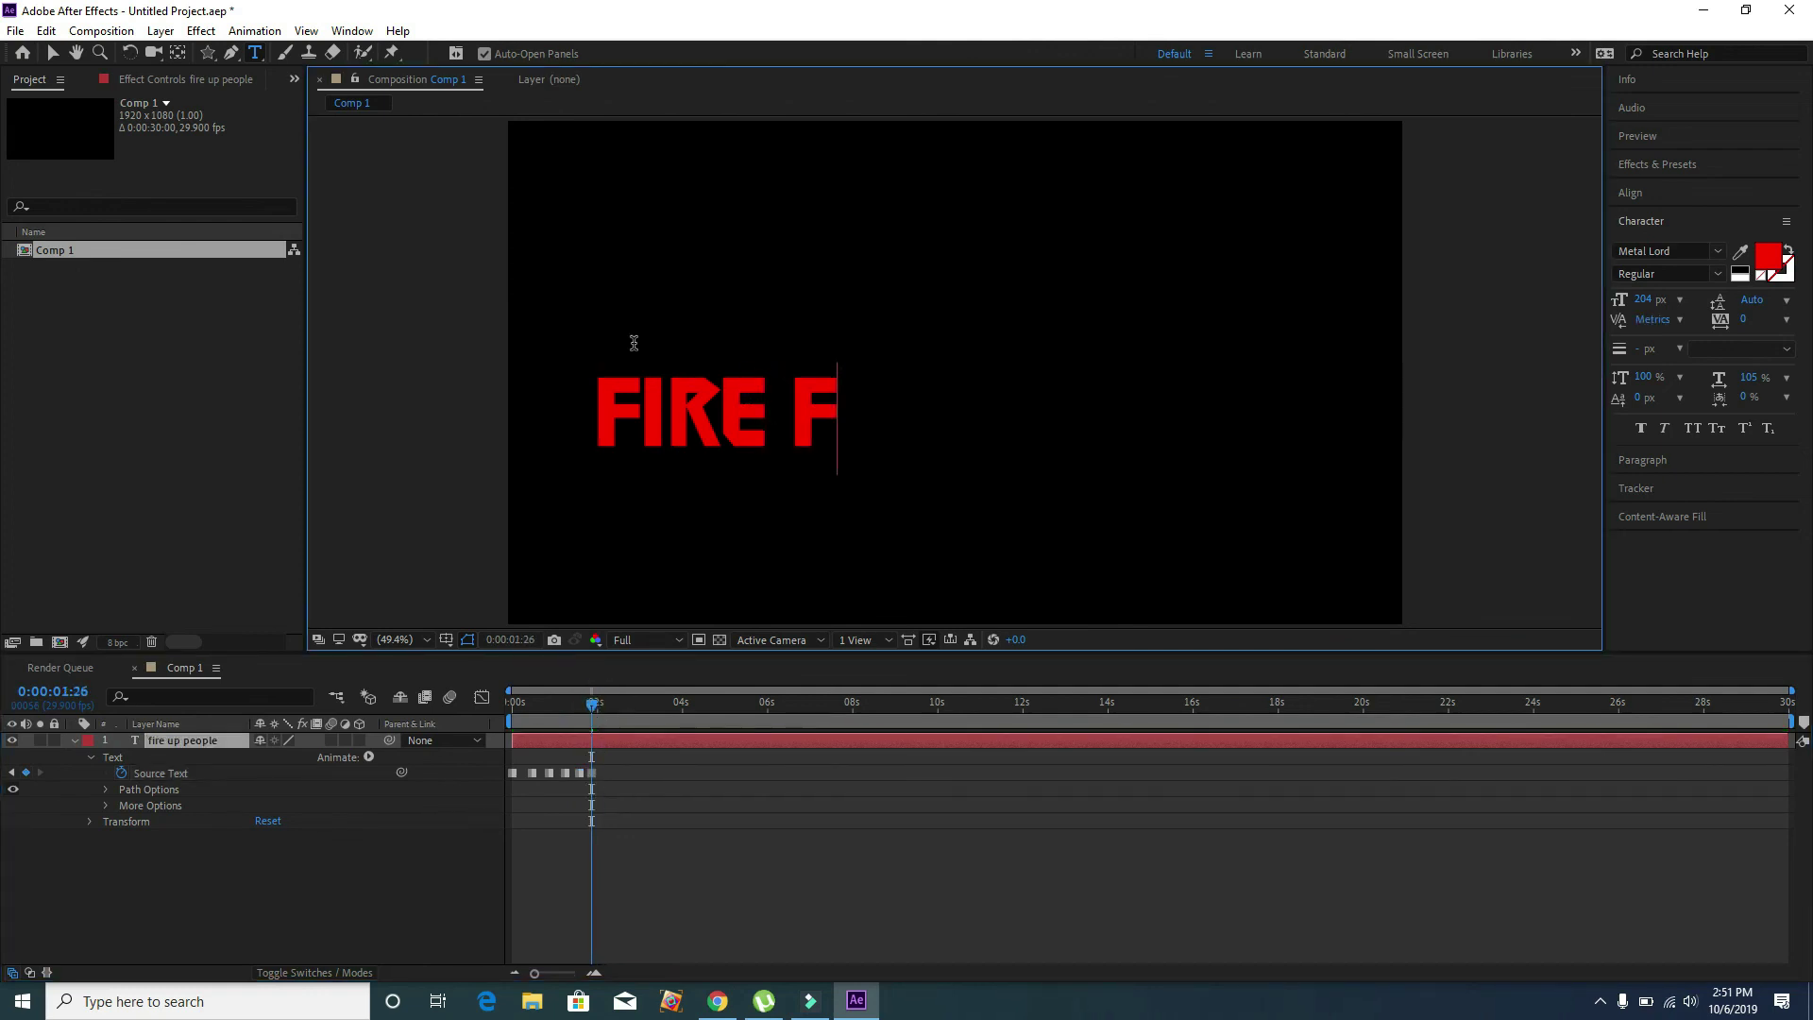
# Keyframe the Source Text as "FIRE FO" at 0:00:02:04 and as "FIRE FOX" at 0:00:02:11
pyautogui.moveTo(592, 706); pyautogui.dragTo(607, 706)
pyautogui.click(834, 412)
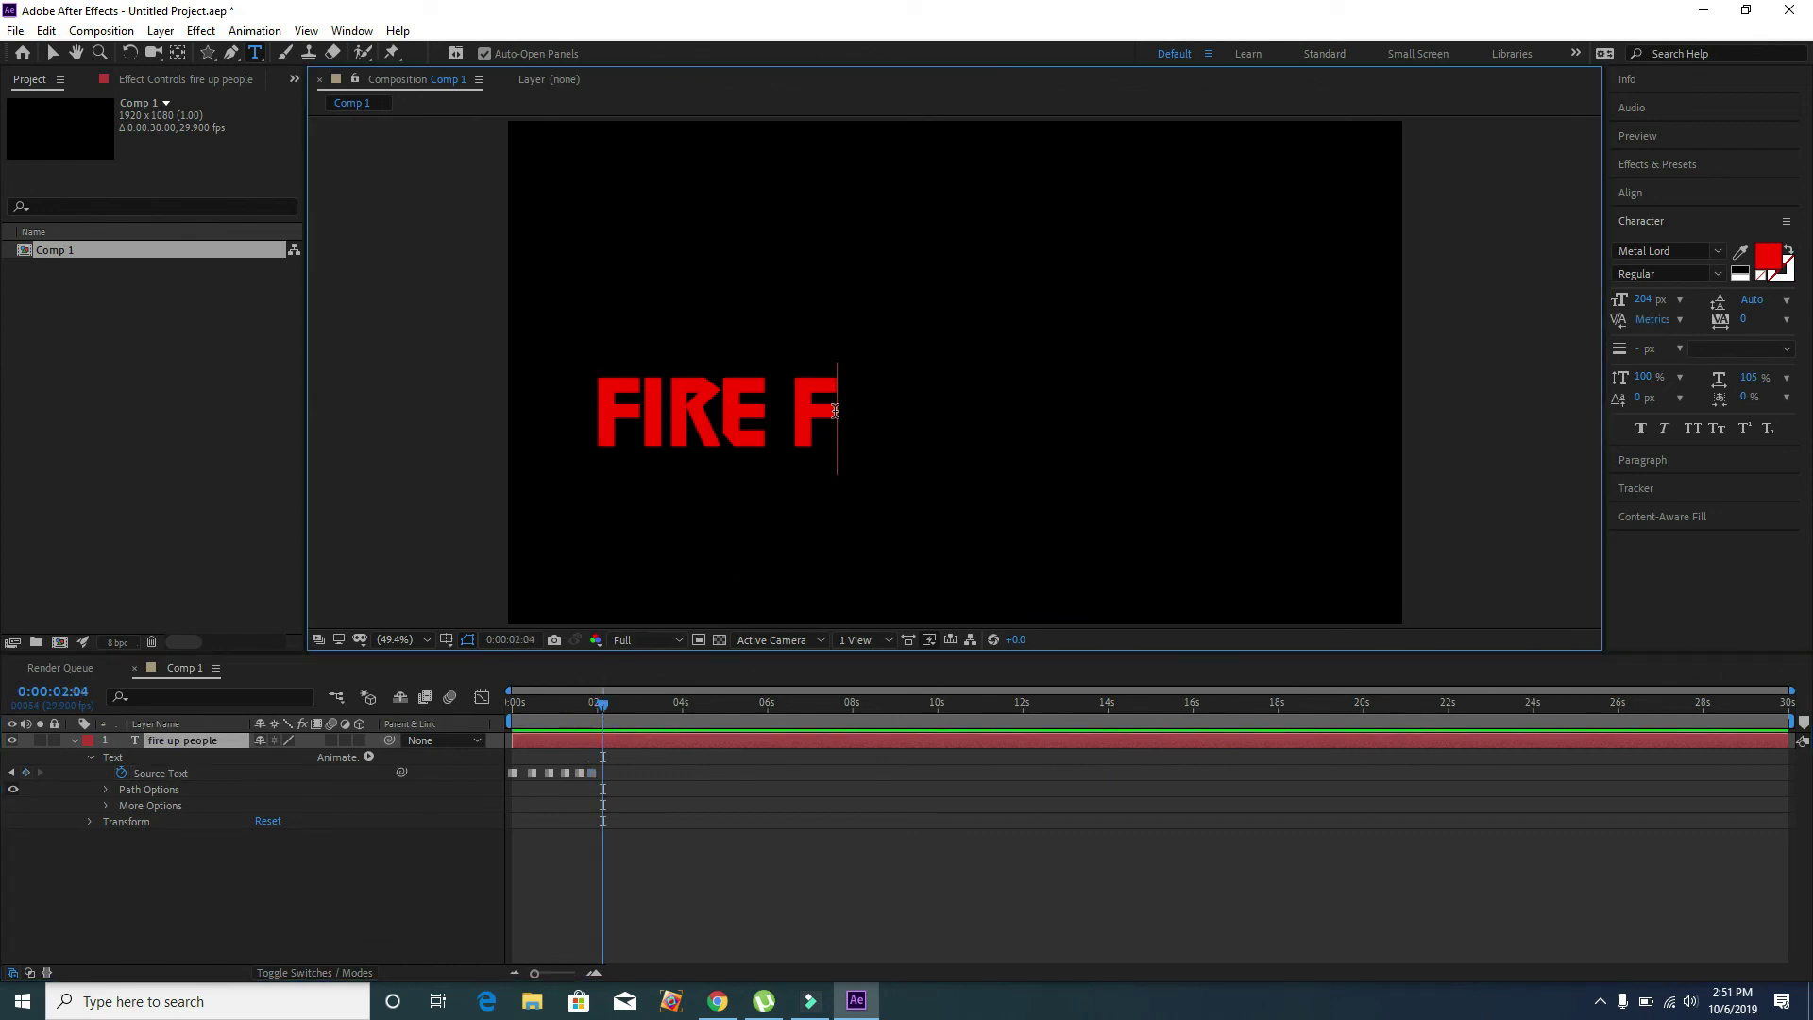
pyautogui.write('O')
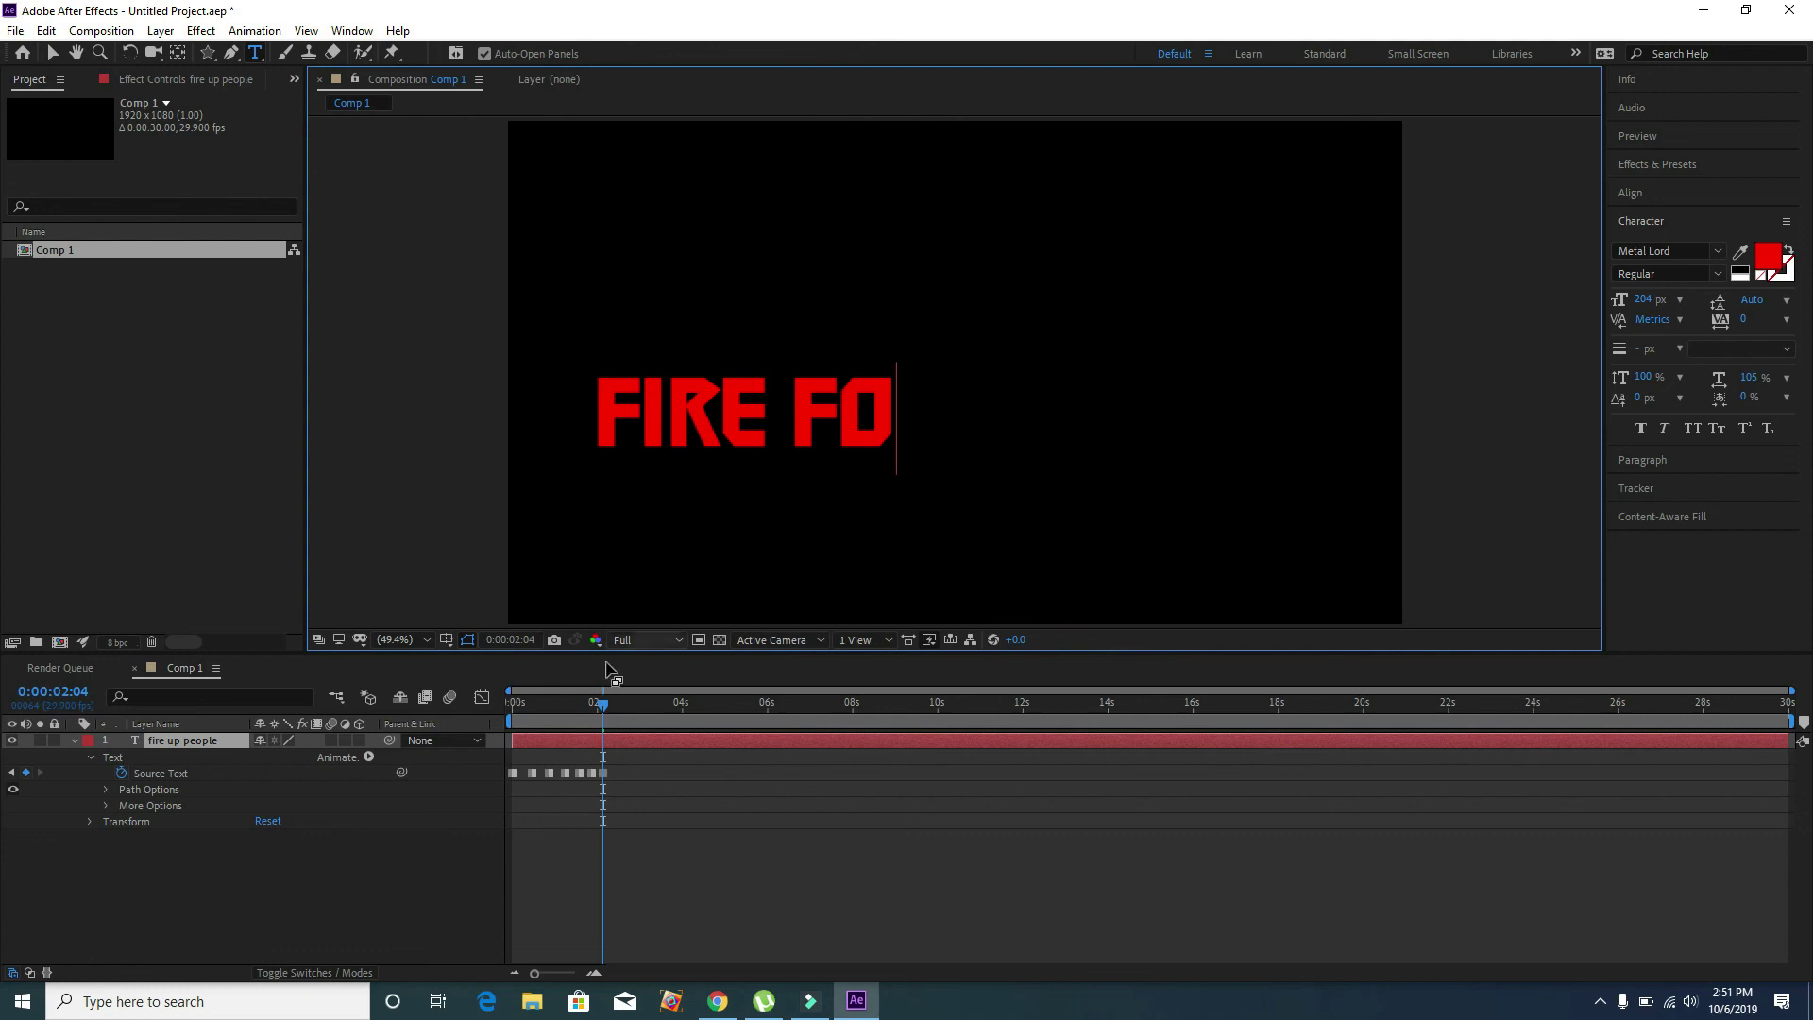
pyautogui.moveTo(604, 708); pyautogui.dragTo(615, 705)
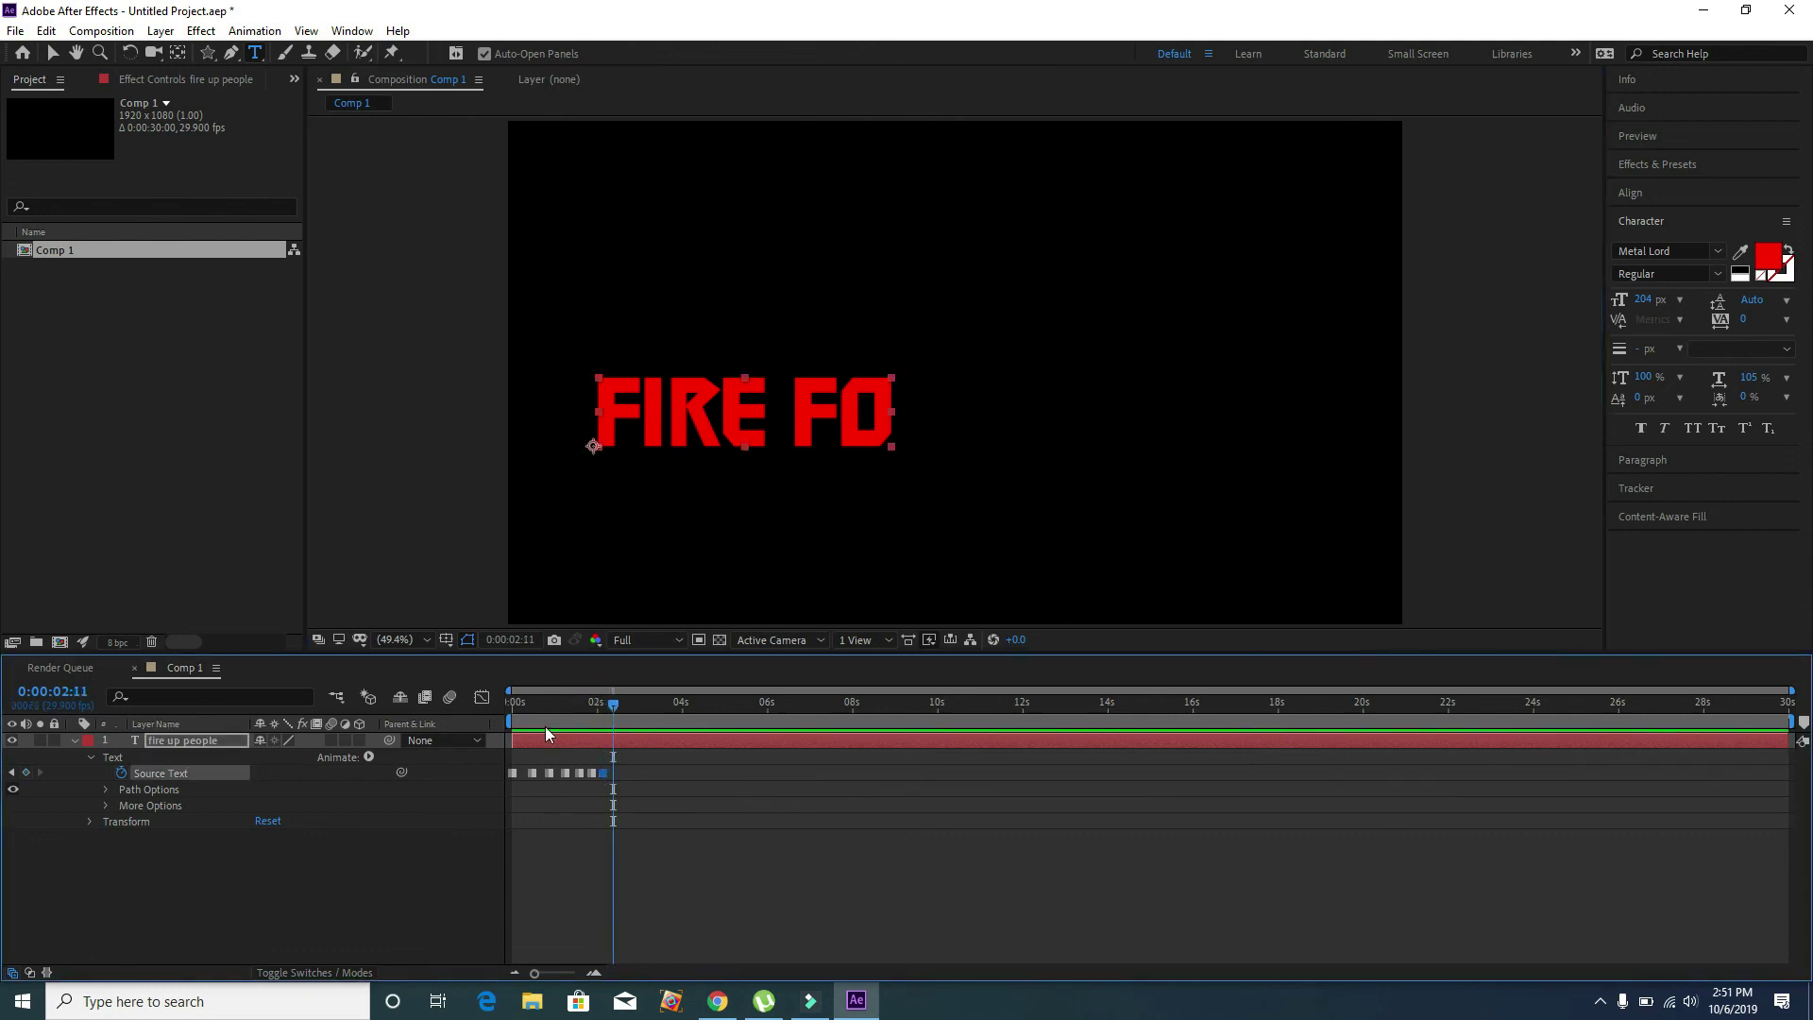
pyautogui.click(890, 412)
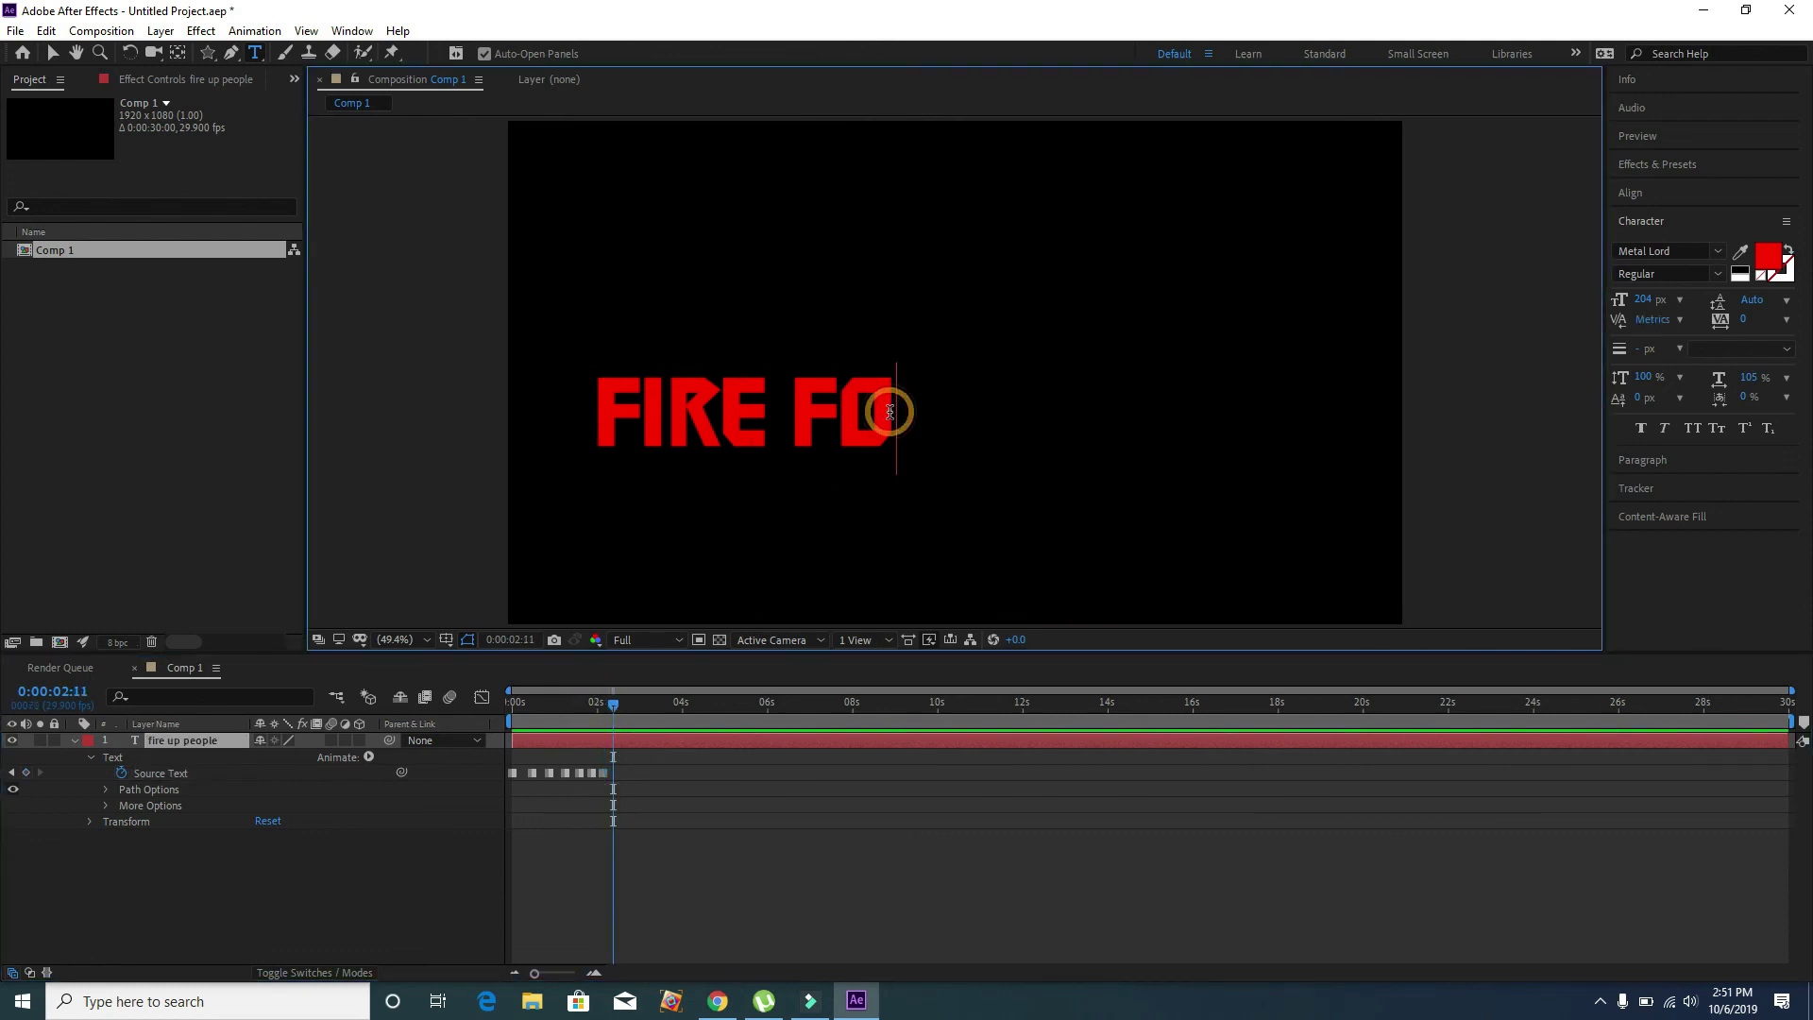
pyautogui.write('X')
# Preview the Source Text animation from 0:00:00:00 until past the last keyframe
pyautogui.moveTo(612, 706); pyautogui.dragTo(491, 722)
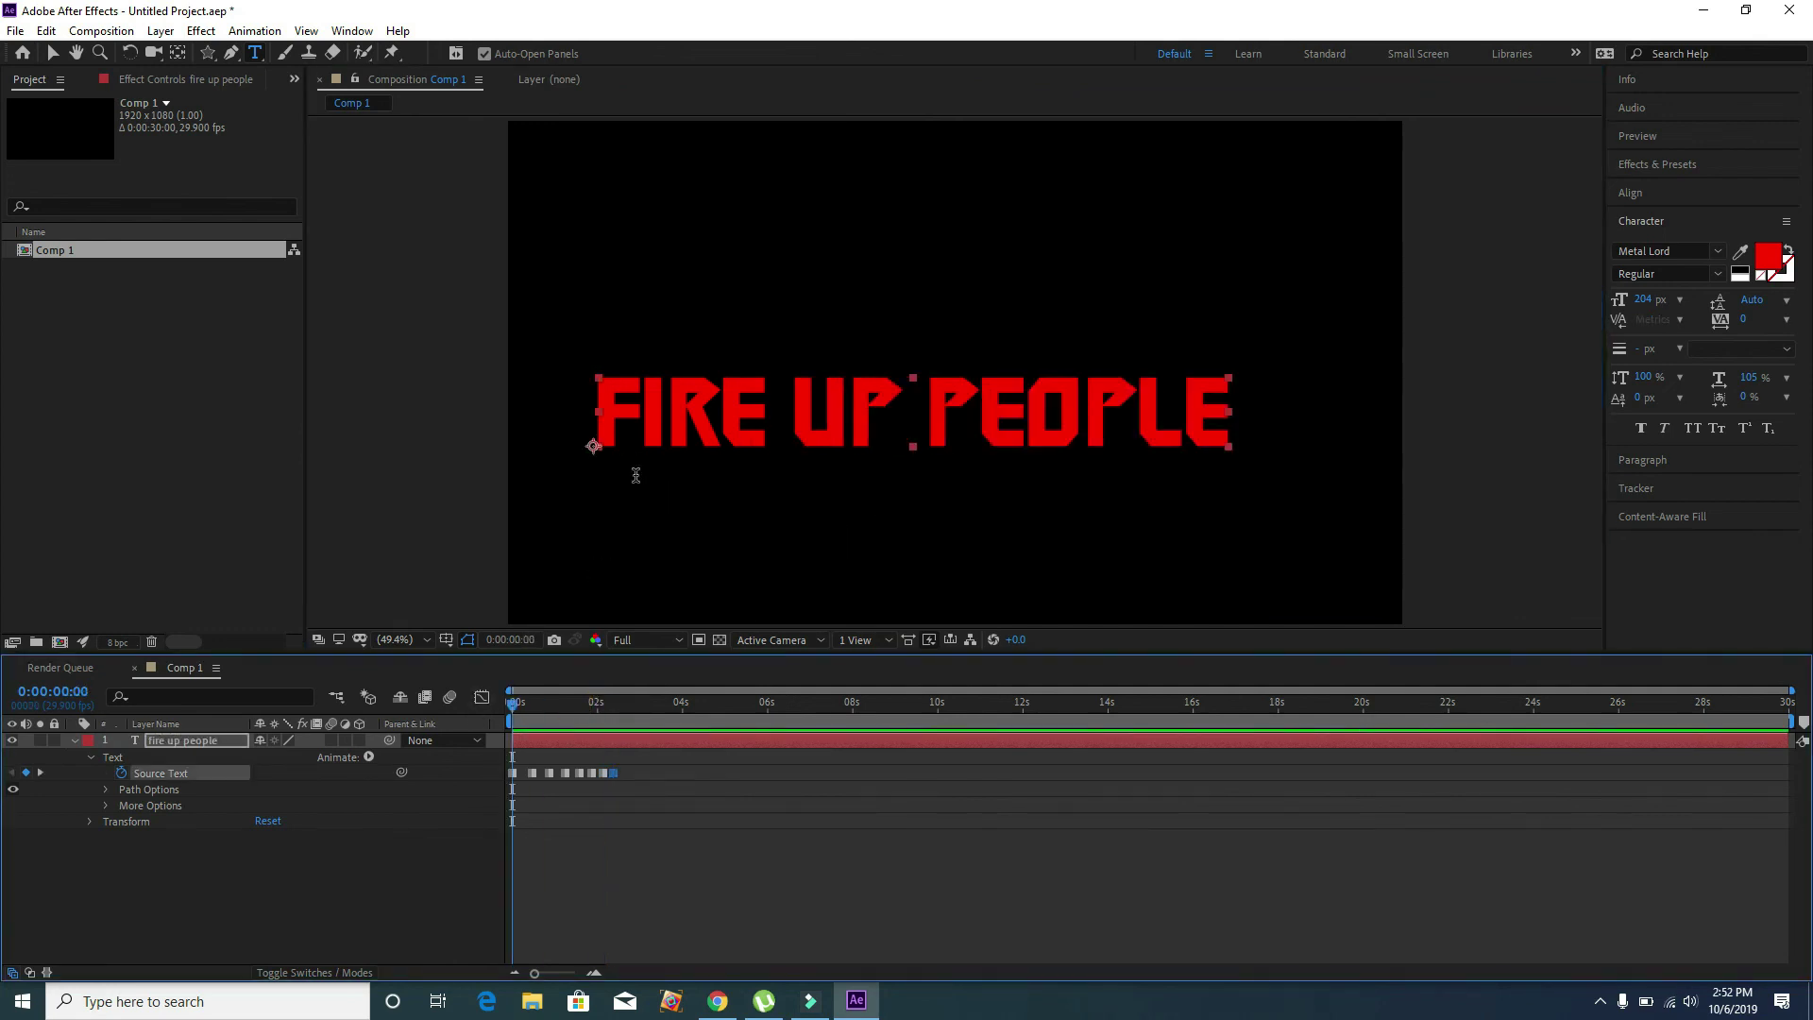
pyautogui.press('space')
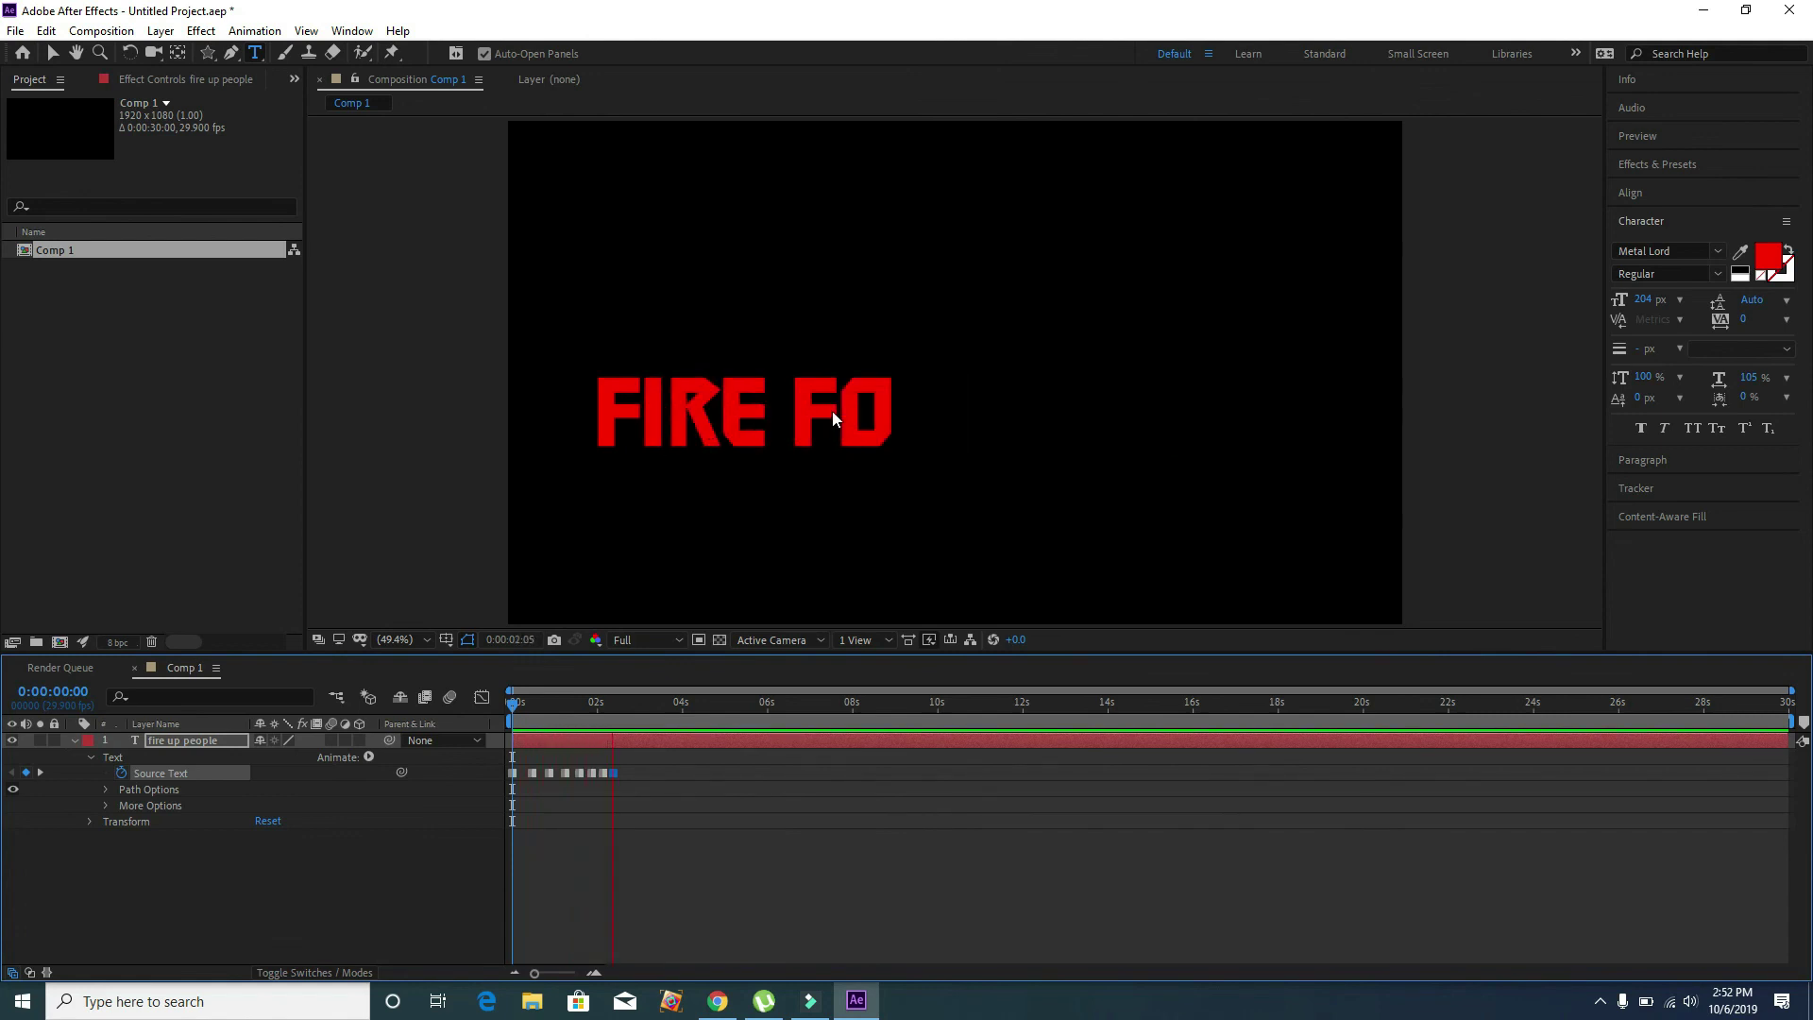
pyautogui.press('space')
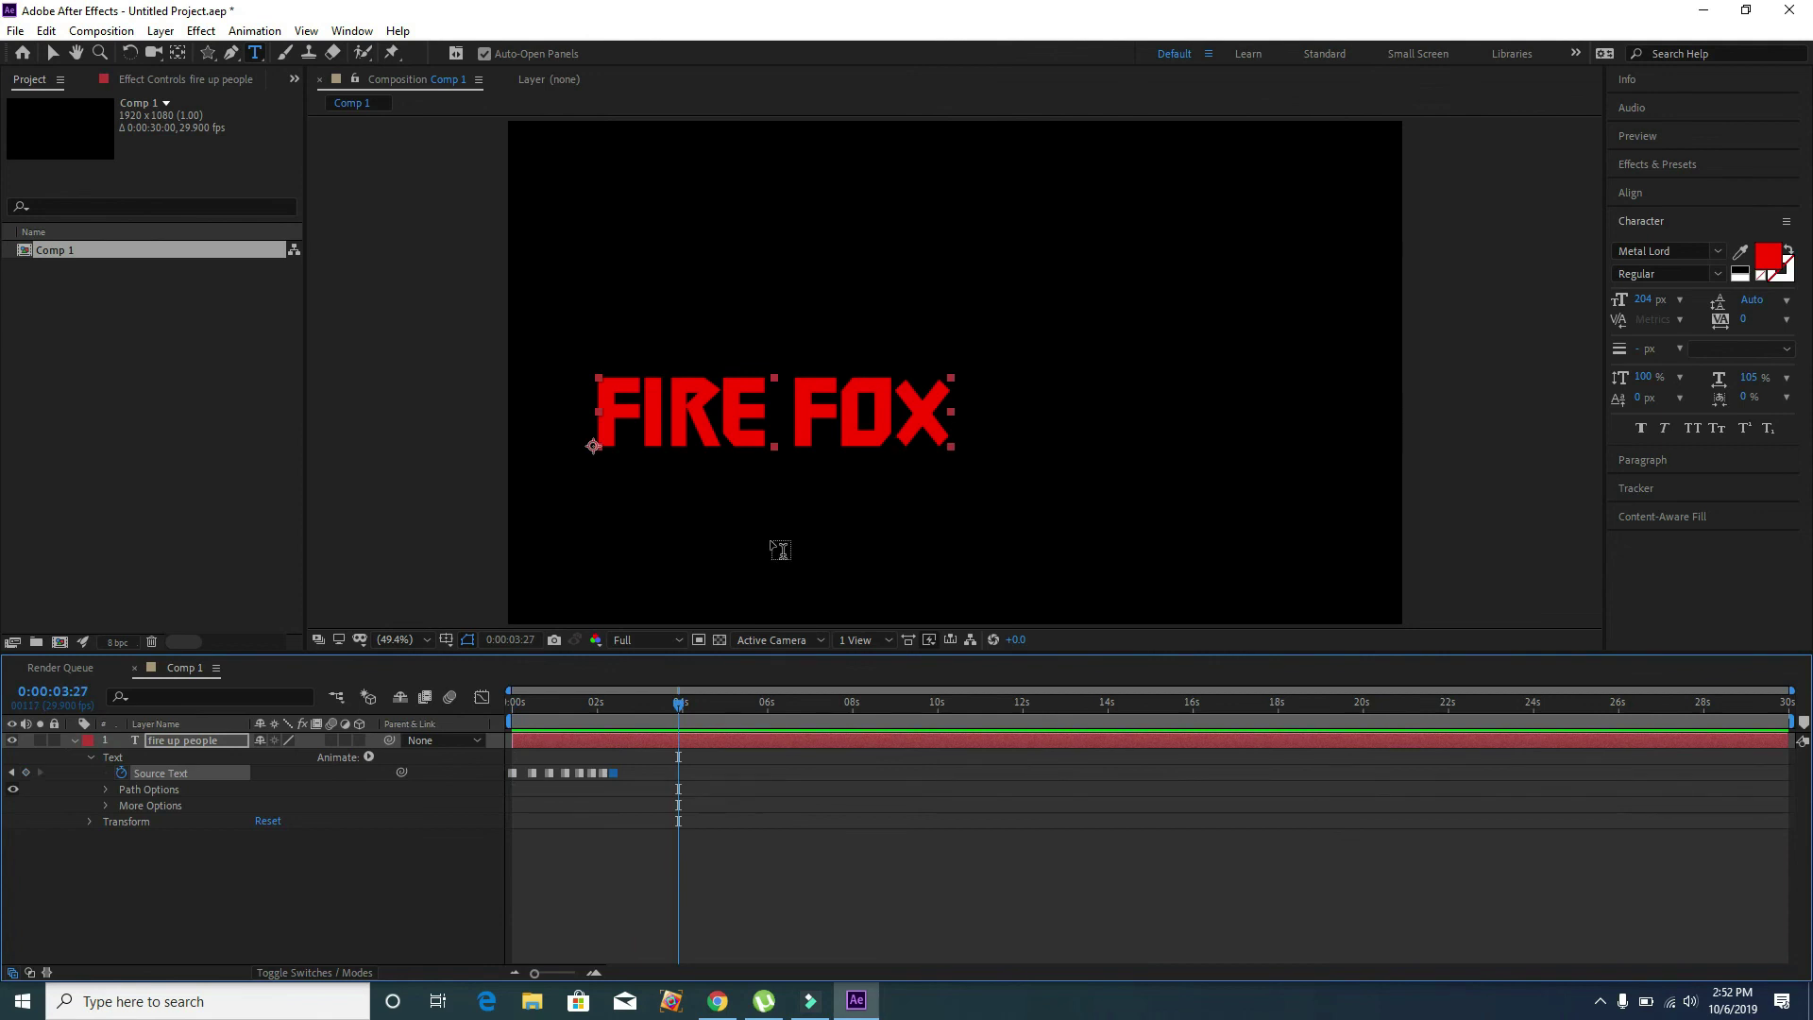
# Move the current time to 0:00:04:19 and expand the text layer's Path Options and More Options to examine their settings
pyautogui.click(680, 699)
pyautogui.moveTo(648, 694); pyautogui.dragTo(698, 695)
pyautogui.moveTo(699, 772); pyautogui.dragTo(712, 783)
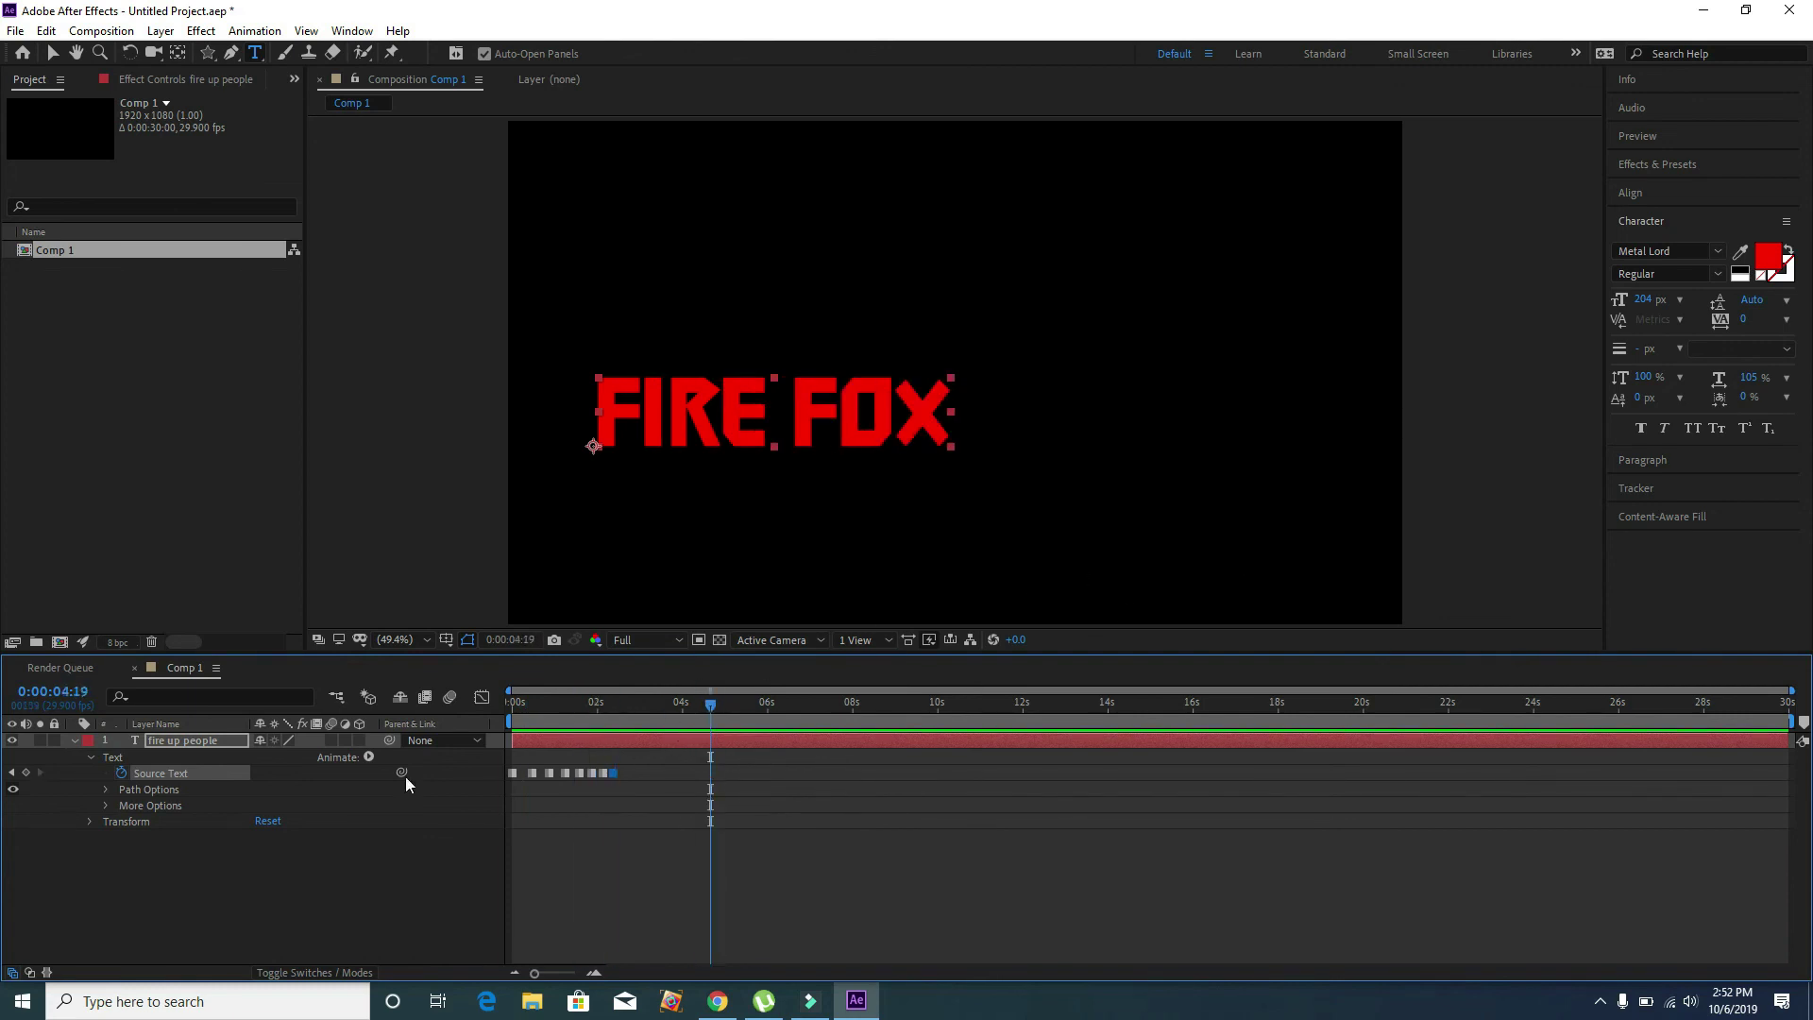
pyautogui.click(105, 790)
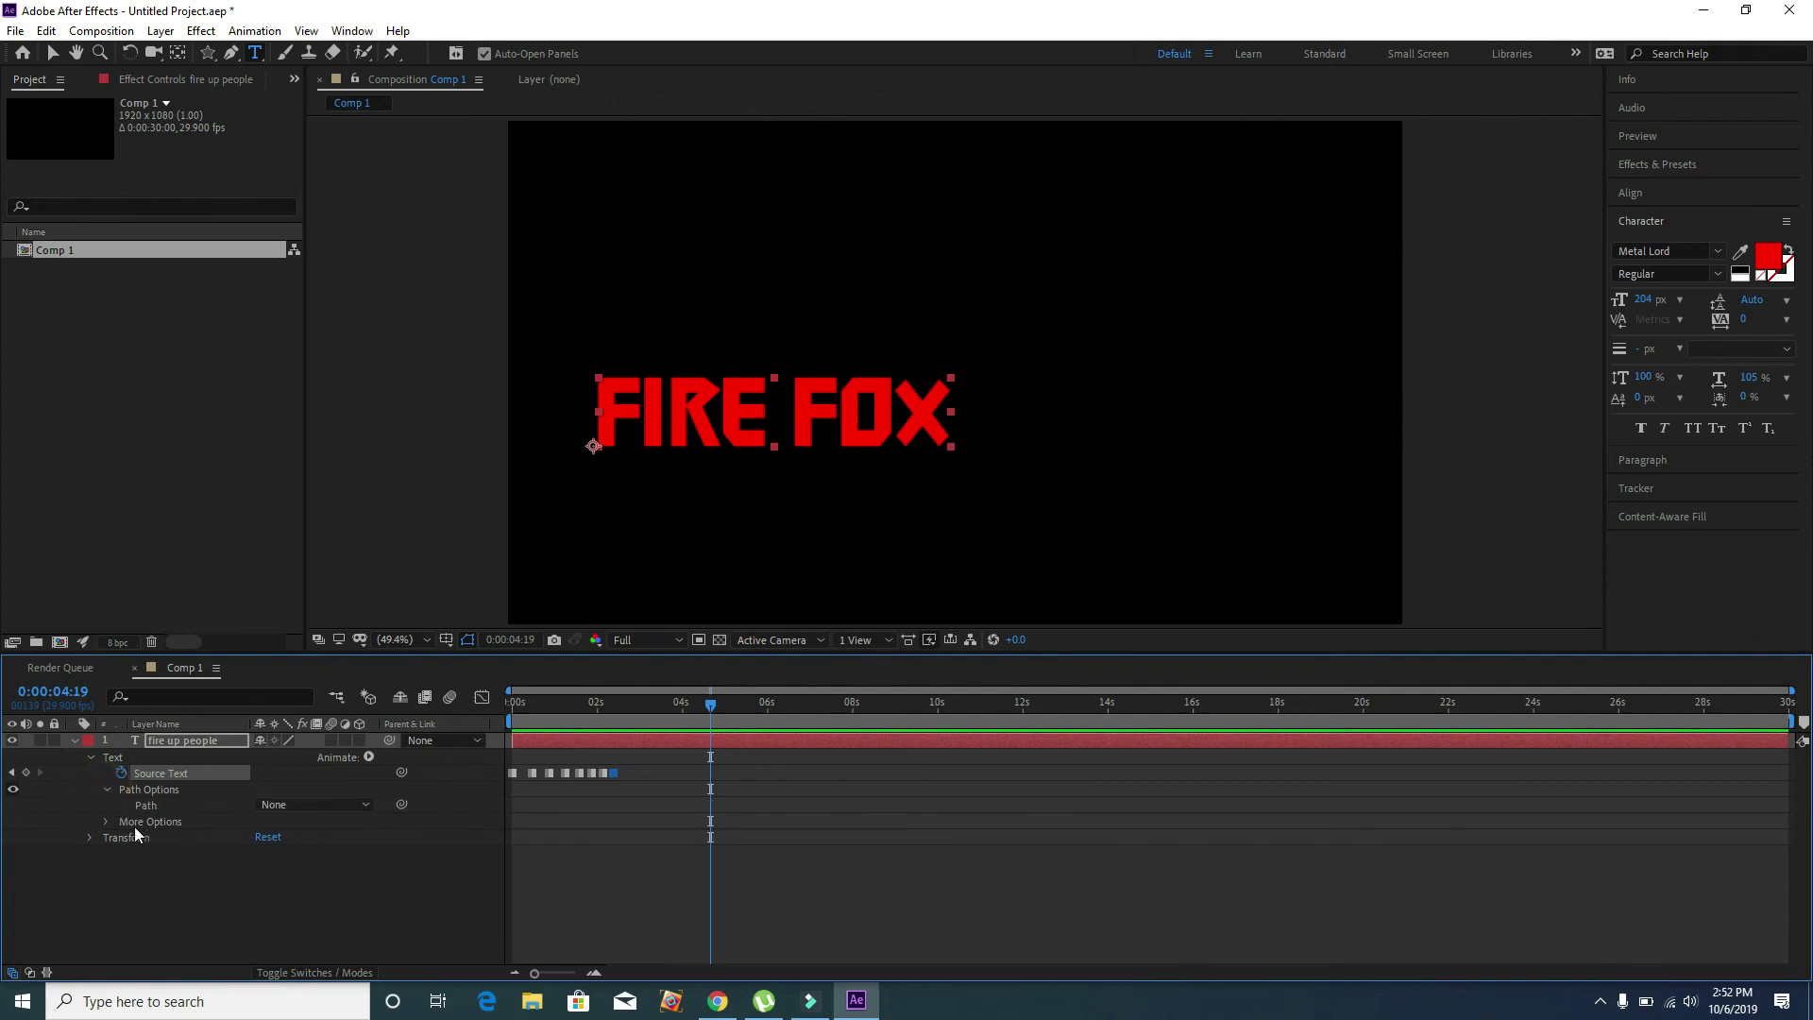
pyautogui.click(104, 823)
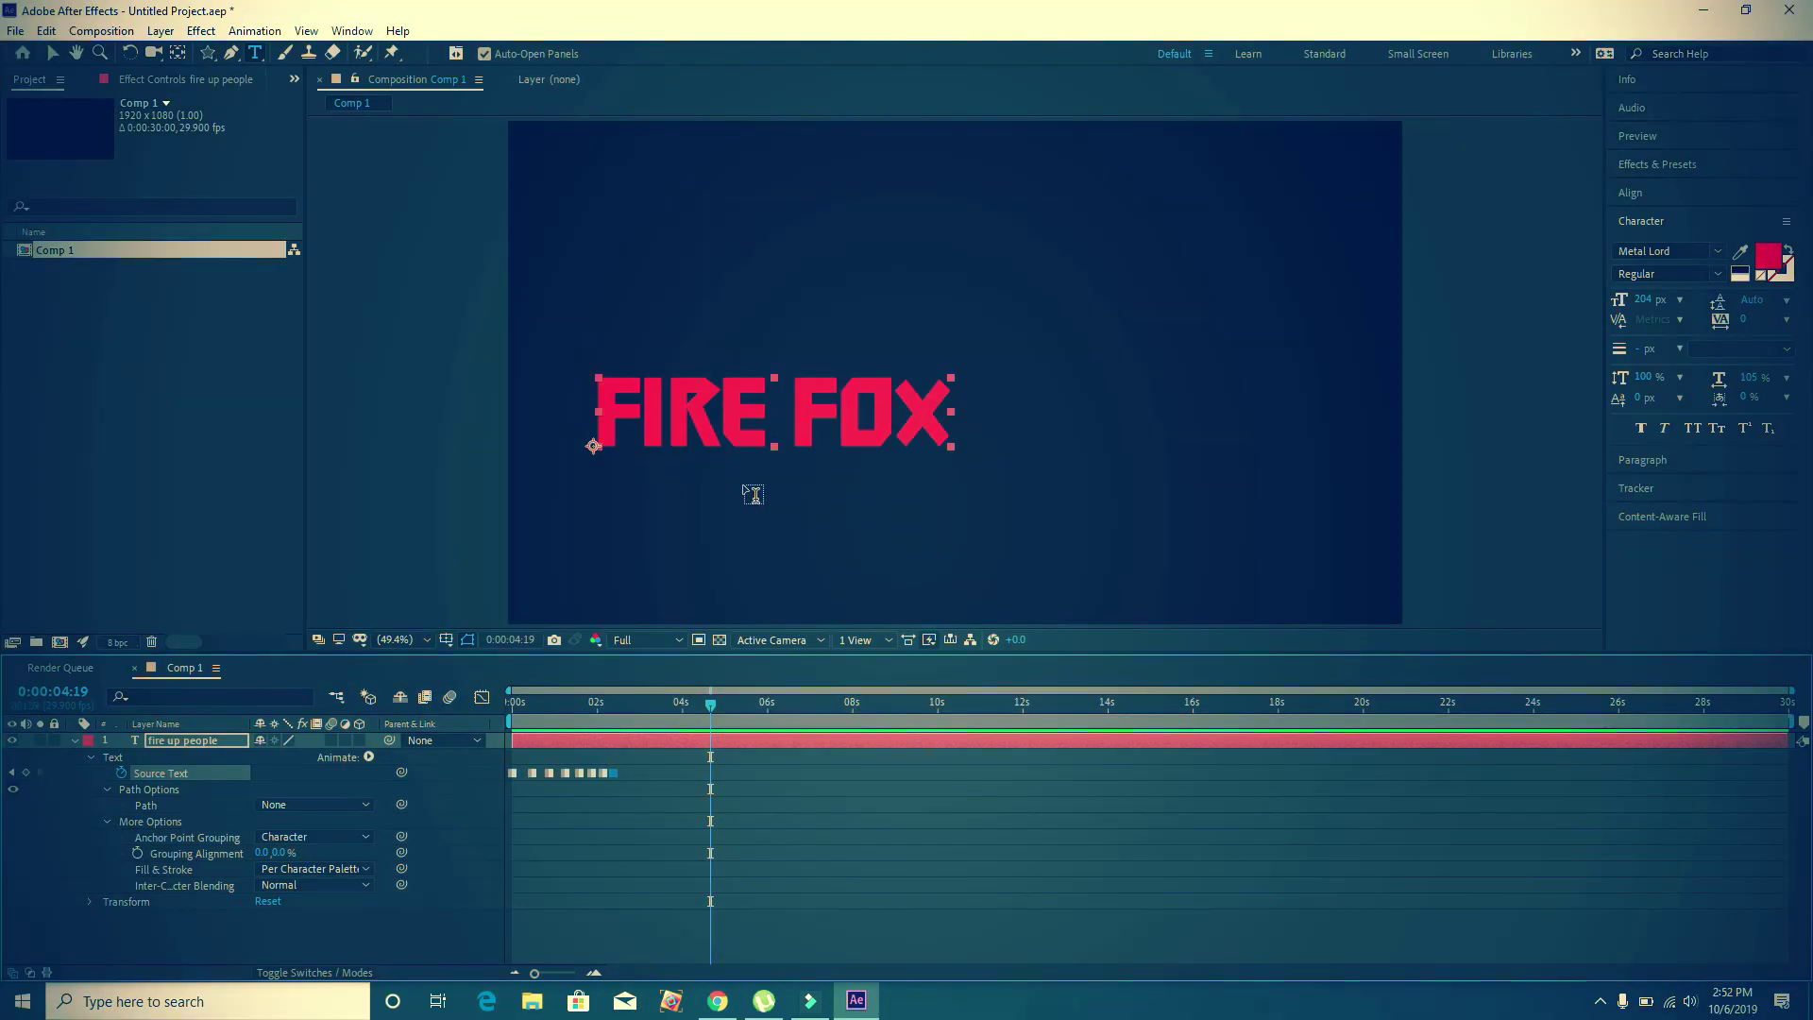
# Look over the Pen tool variants and close After Effects
pyautogui.click(234, 56)
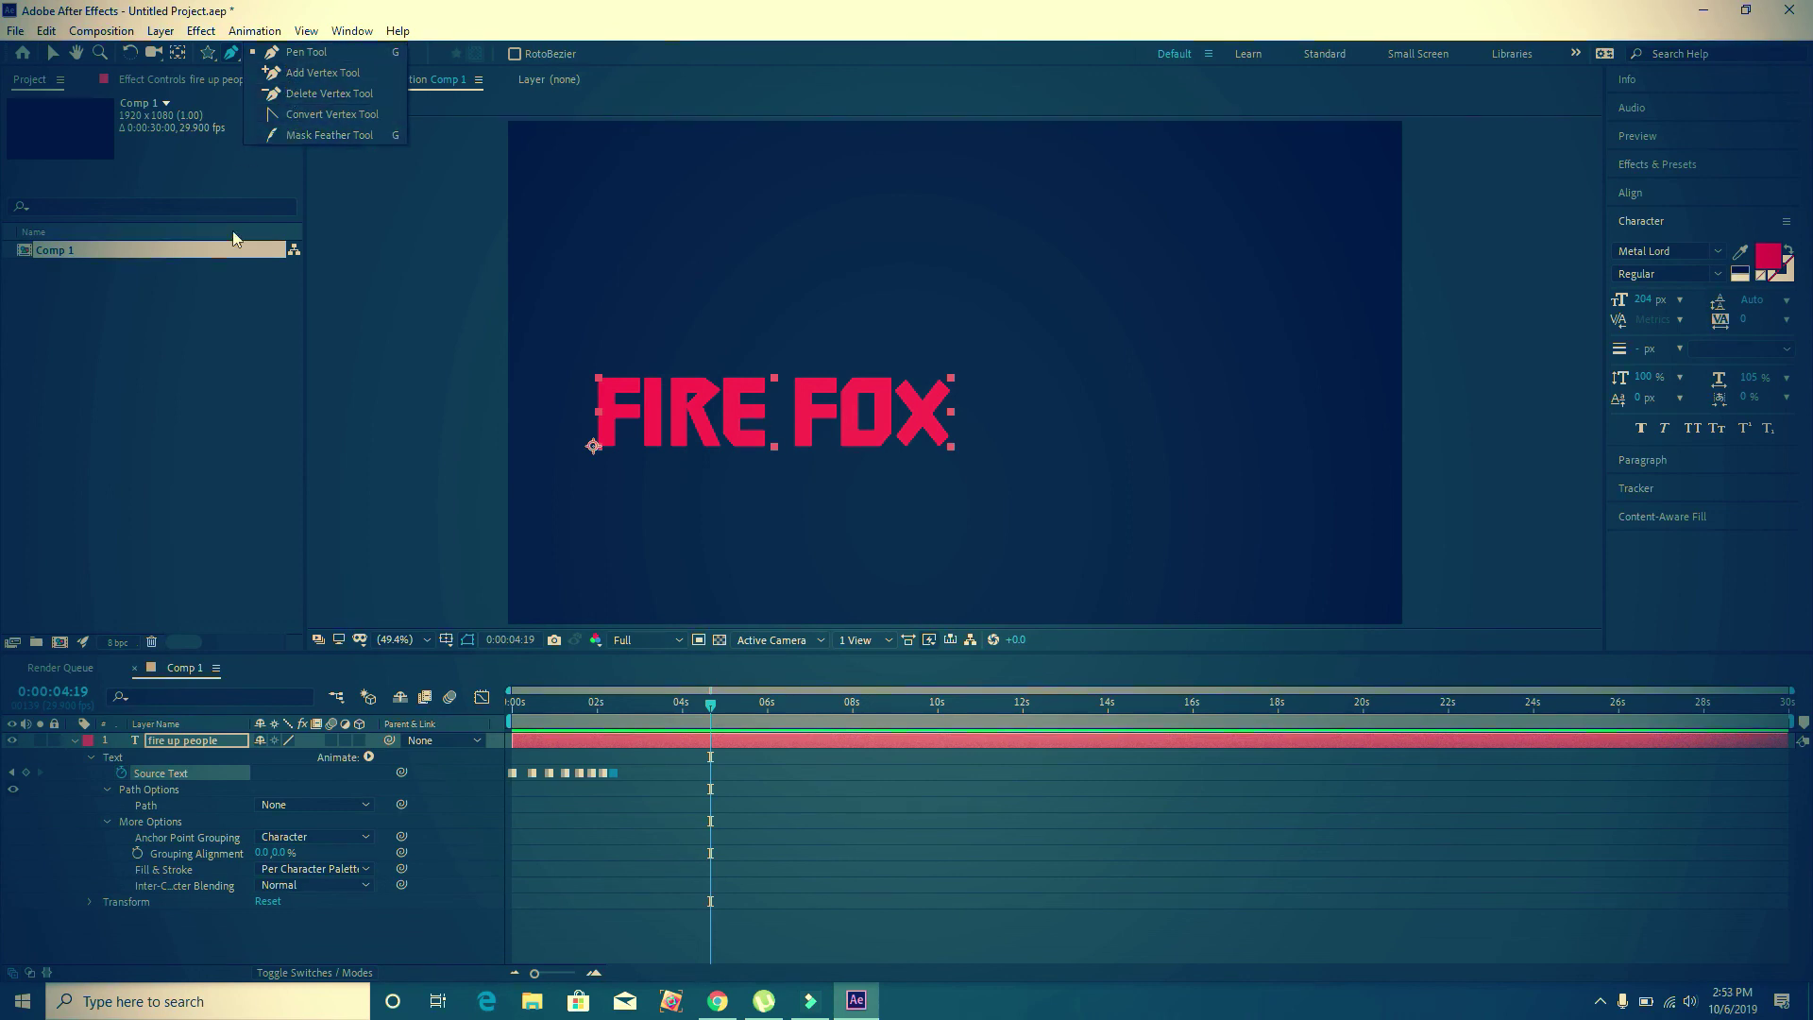
pyautogui.click(151, 454)
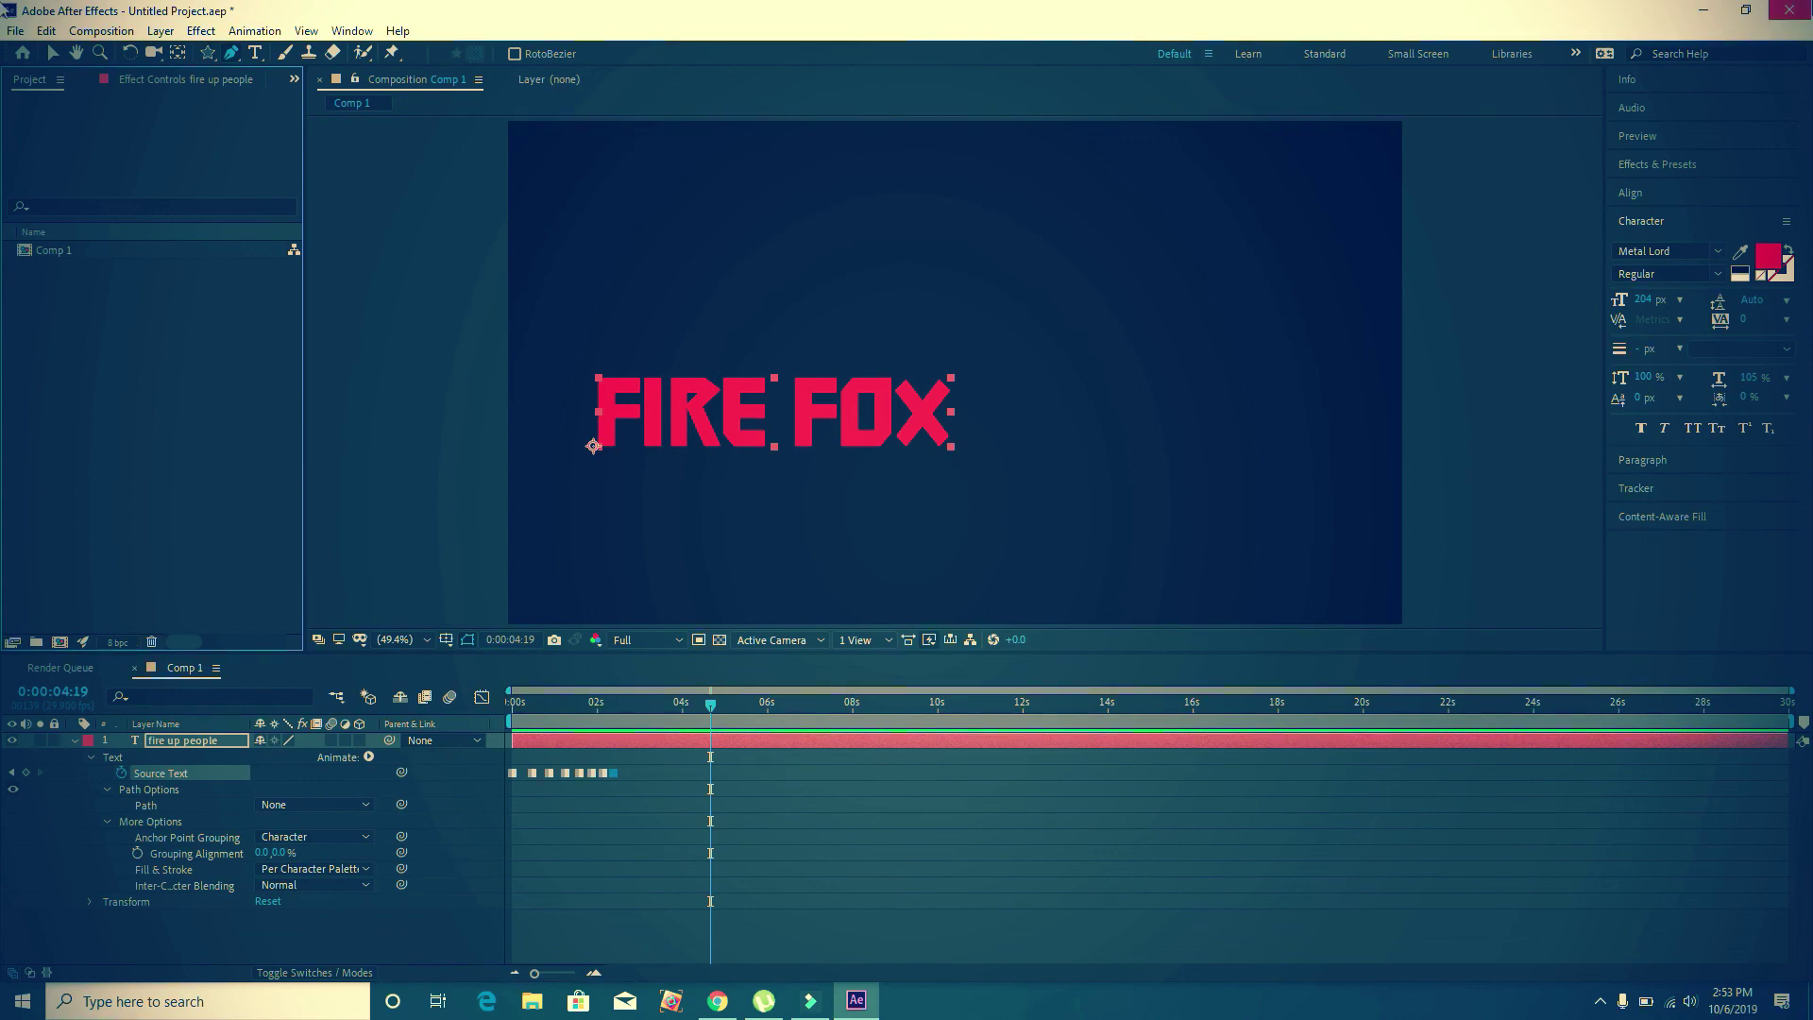
pyautogui.click(1790, 10)
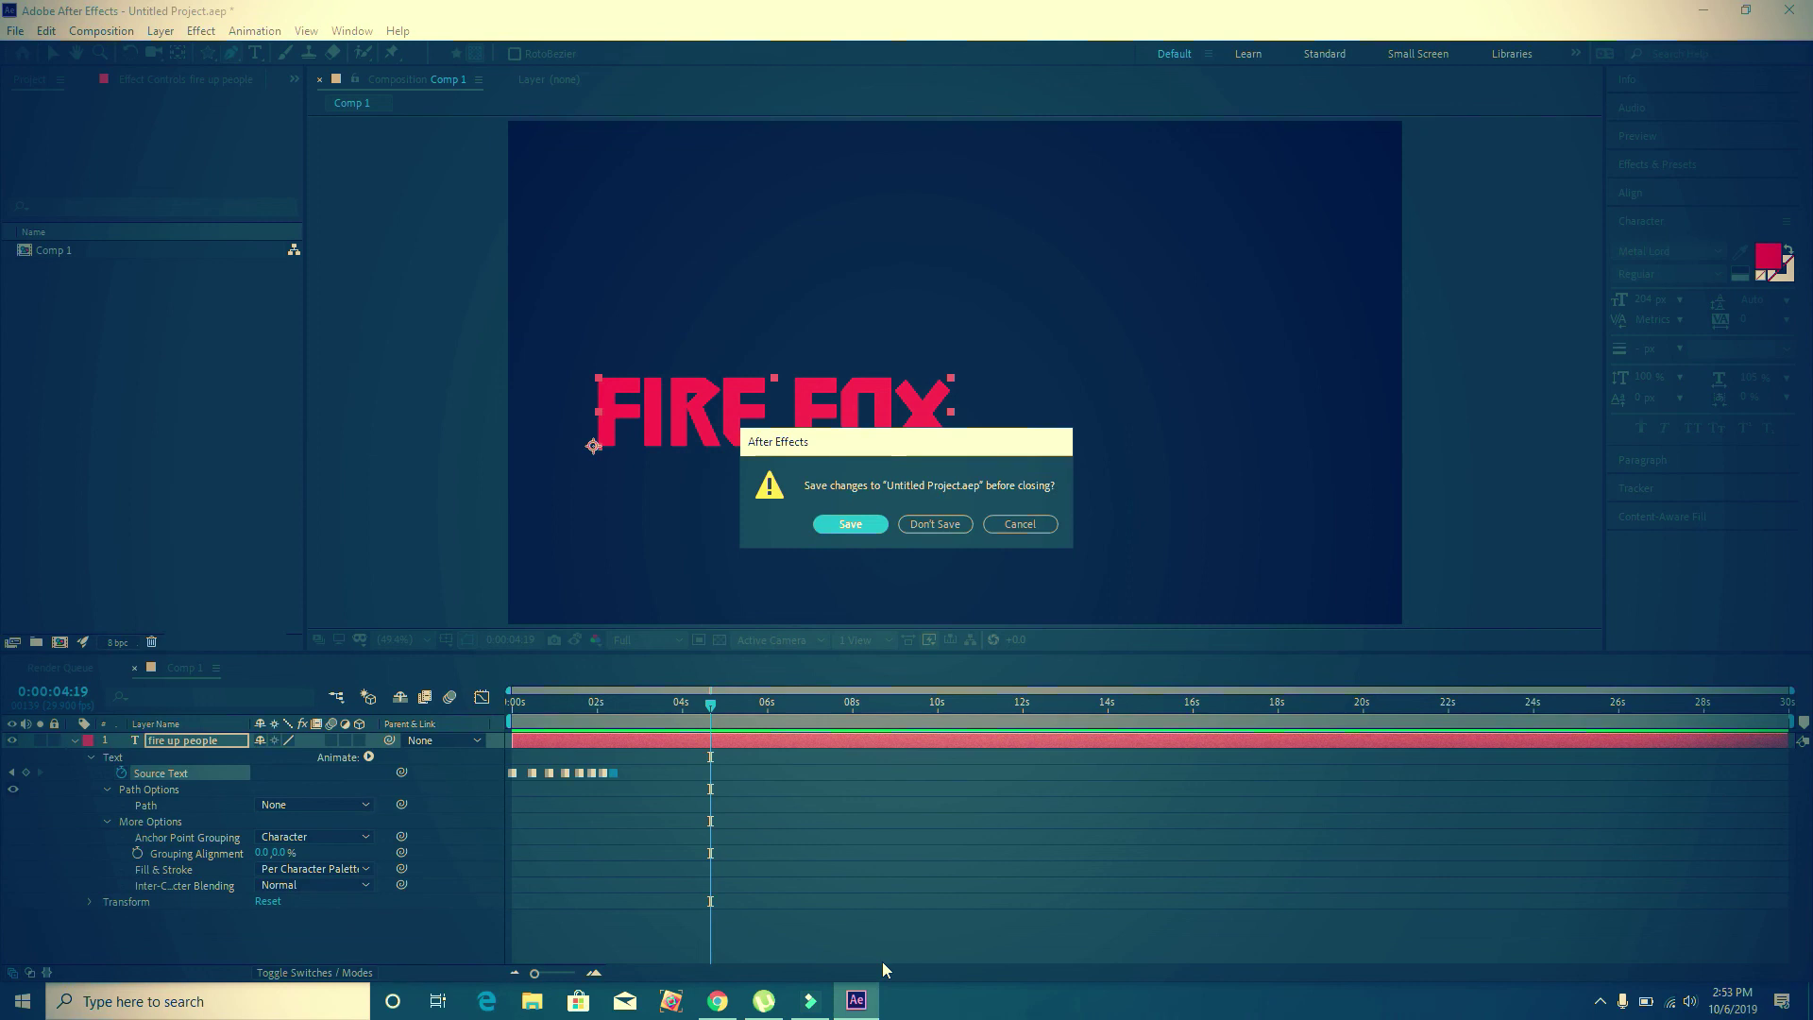